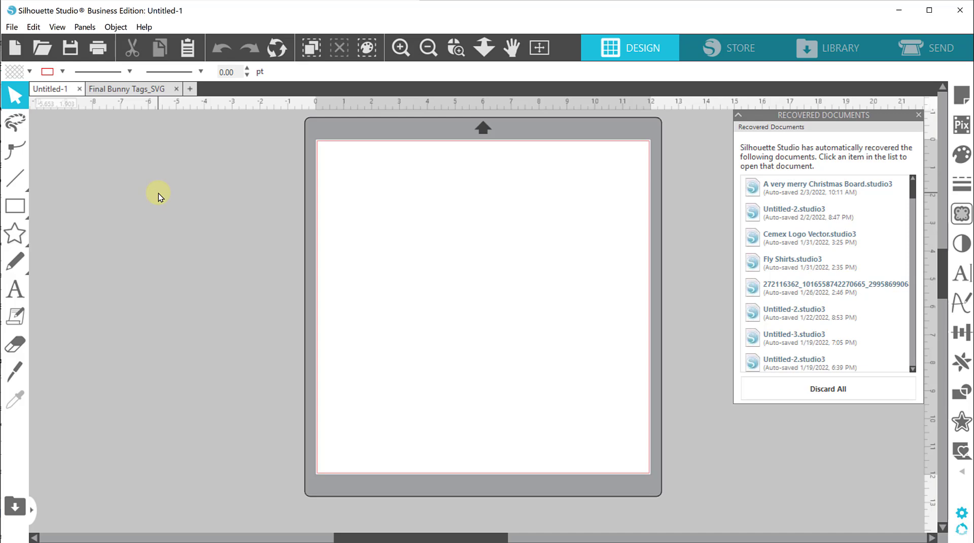
# - Draw a regular polygon about 2.64 in wide in the upper part of the mat and give it eight sides
pyautogui.click(15, 206)
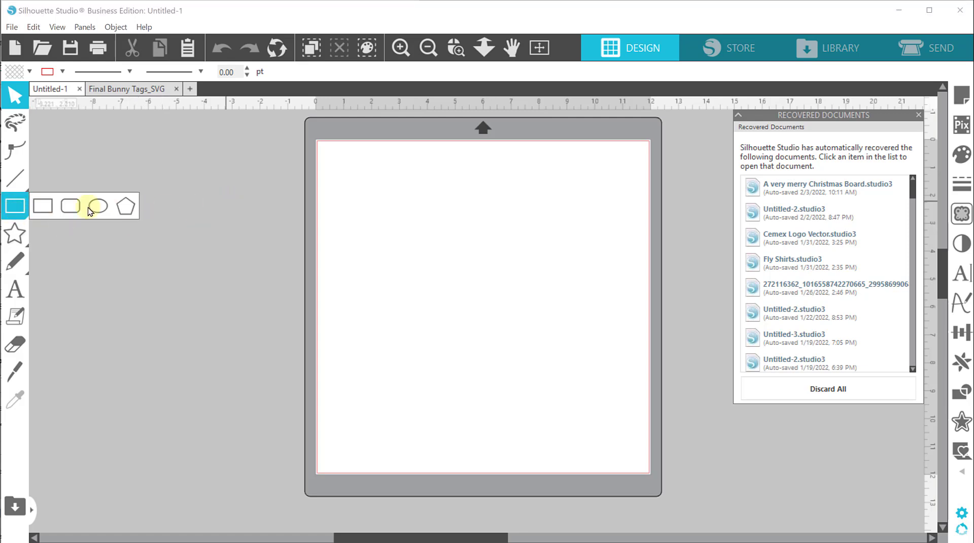
pyautogui.moveTo(20, 212)
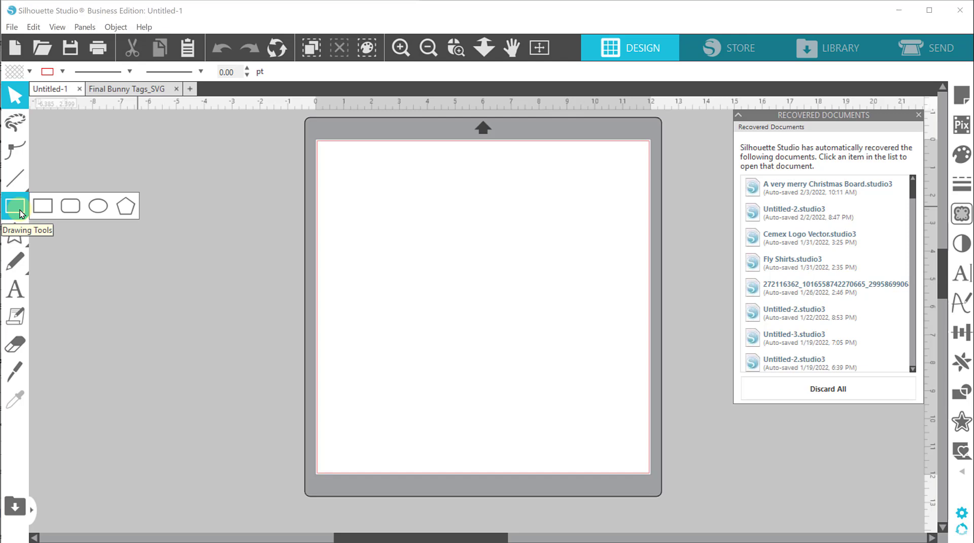
pyautogui.click(122, 204)
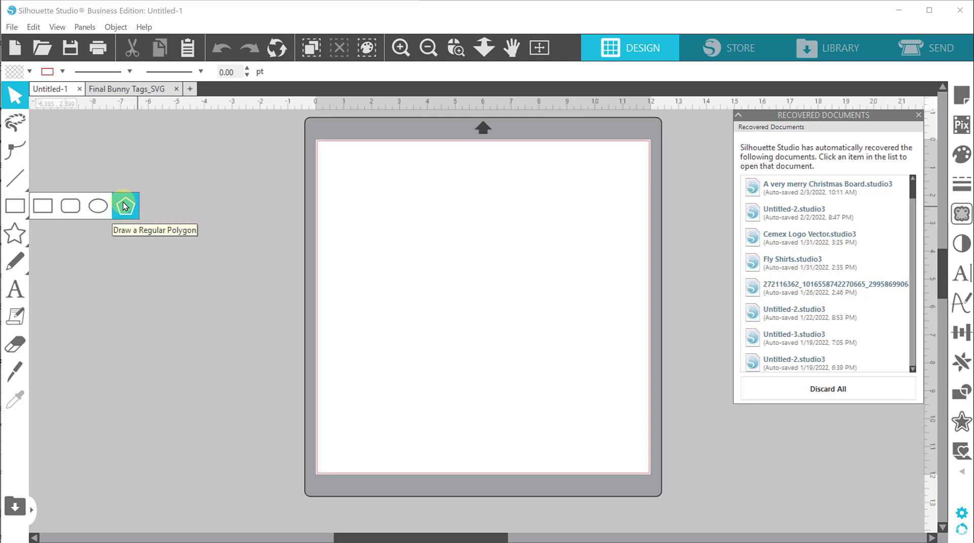
pyautogui.click(124, 205)
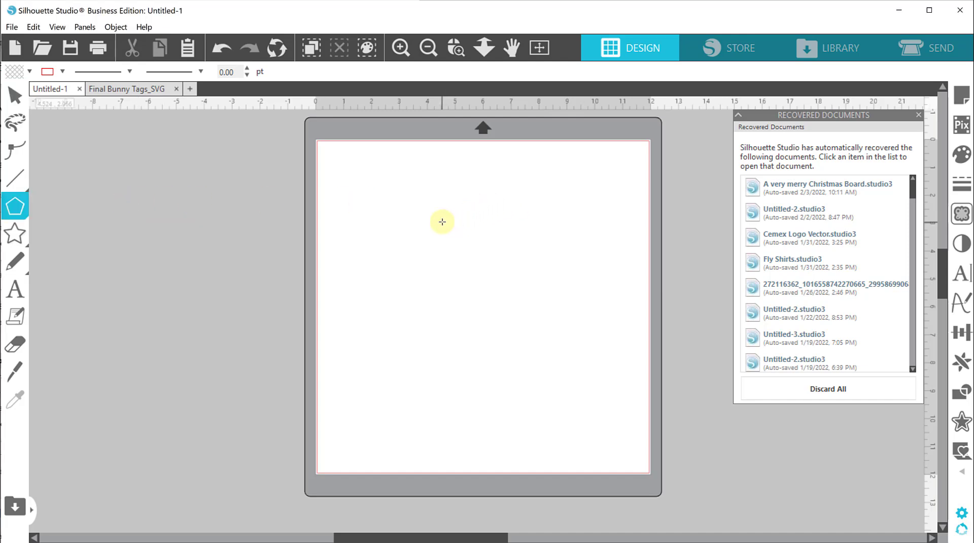
pyautogui.moveTo(437, 222); pyautogui.dragTo(469, 243)
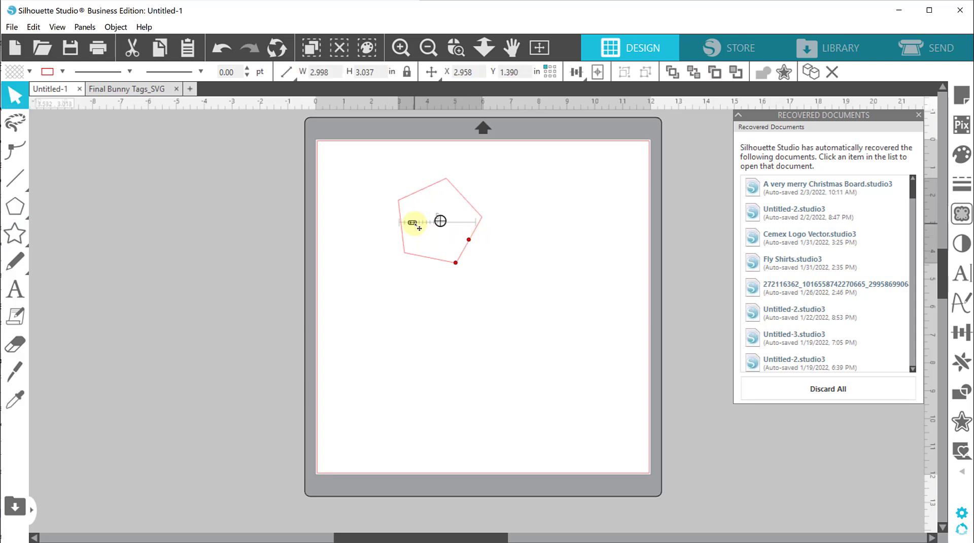
pyautogui.moveTo(418, 227); pyautogui.dragTo(421, 261)
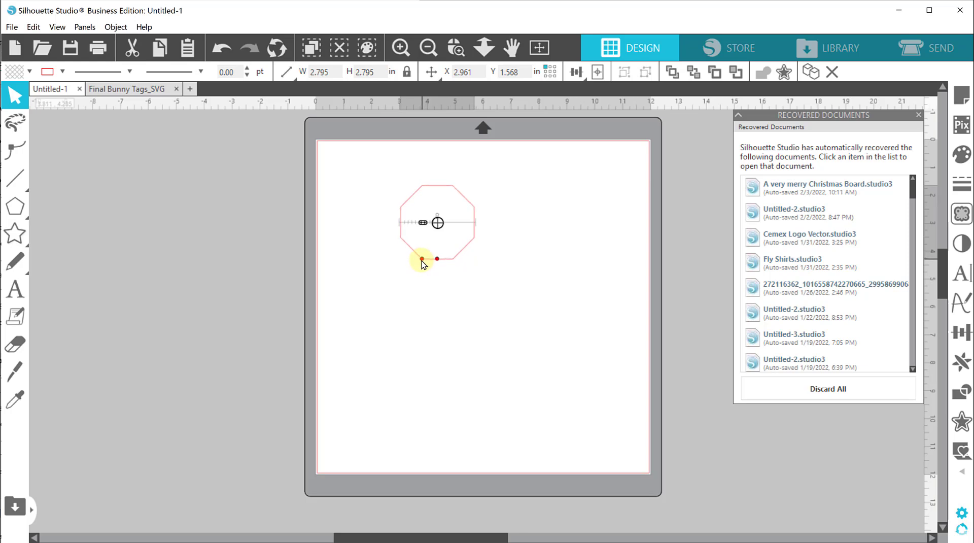
pyautogui.click(482, 286)
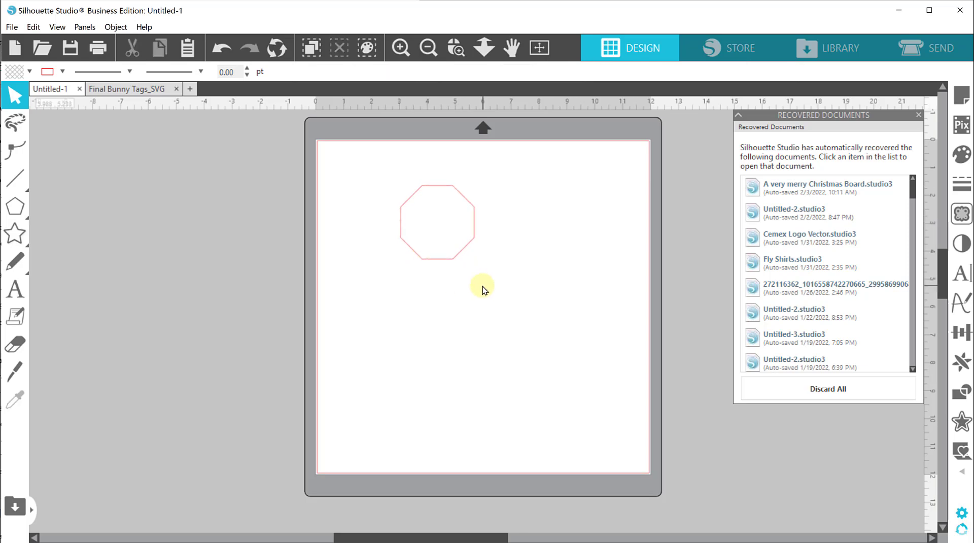
# - Convert the octagon to a path and resize it proportionally to 0.250 in wide
pyautogui.click(444, 261)
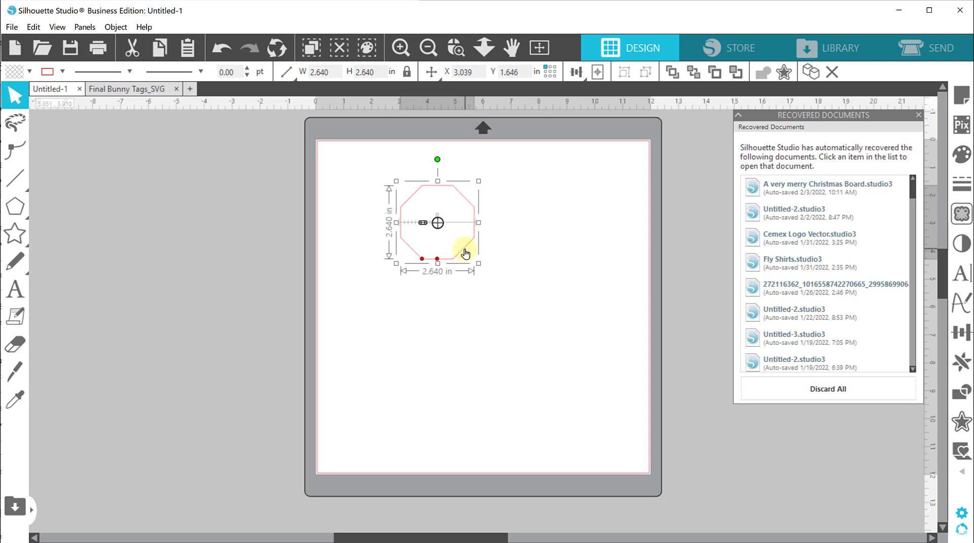
pyautogui.rightClick(460, 254)
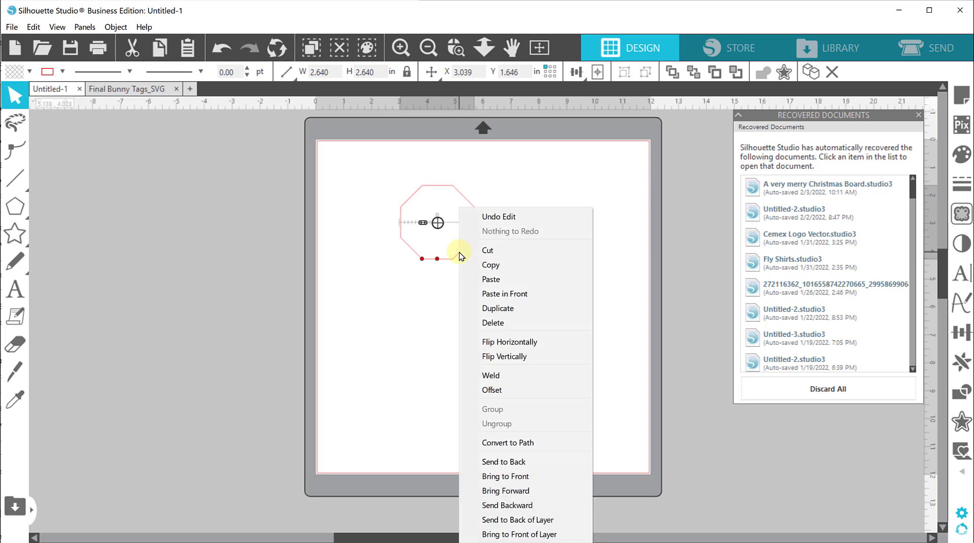
pyautogui.click(521, 446)
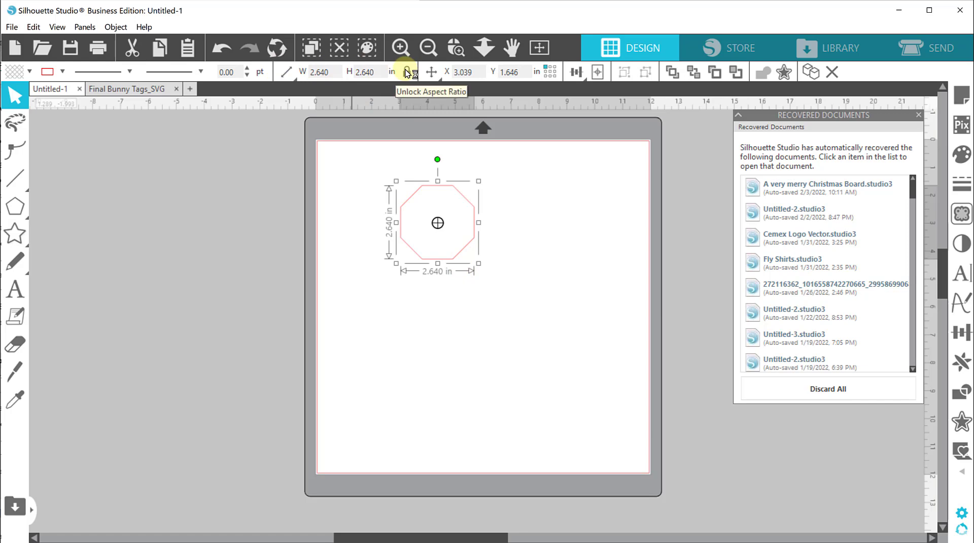
pyautogui.moveTo(337, 73); pyautogui.dragTo(304, 73)
pyautogui.write('0.250')
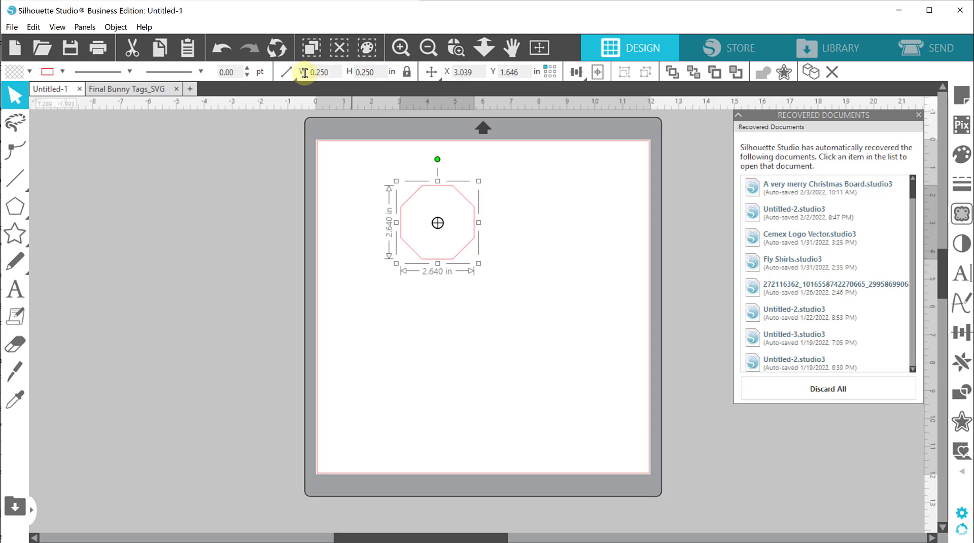
pyautogui.press('Return')
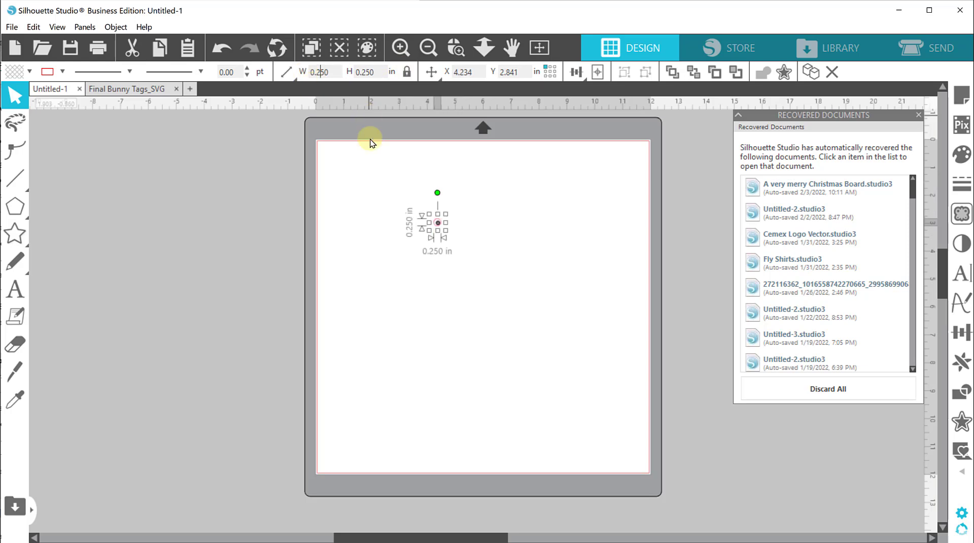
pyautogui.click(497, 267)
# - Create an outward offset of the small octagon at a distance of 0.125 in with rounded corners
pyautogui.click(456, 57)
pyautogui.moveTo(401, 202); pyautogui.dragTo(518, 278)
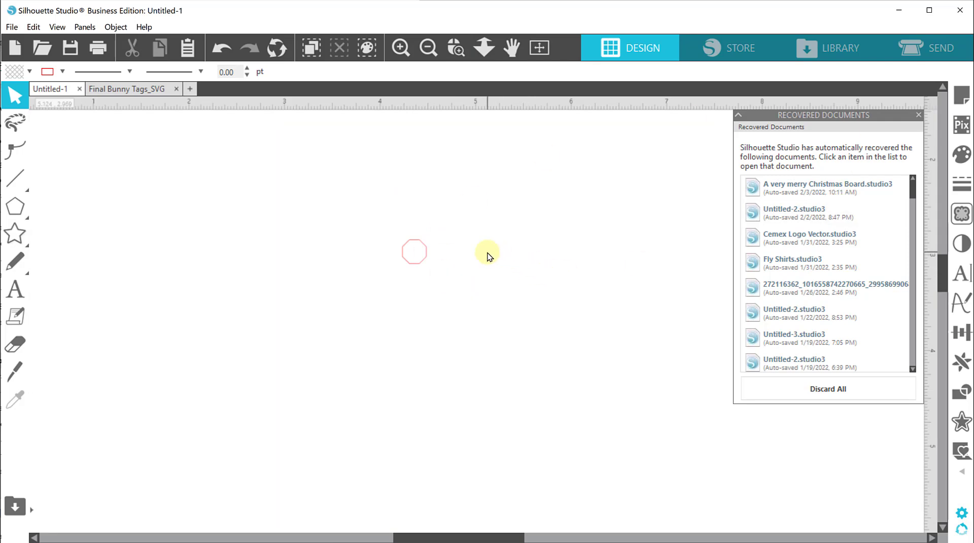
pyautogui.click(423, 258)
pyautogui.click(799, 286)
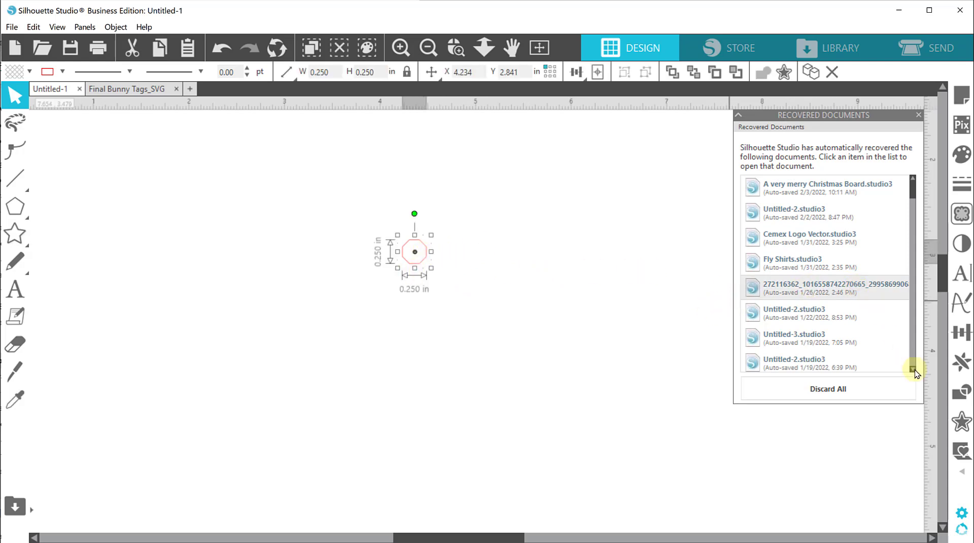
pyautogui.click(958, 426)
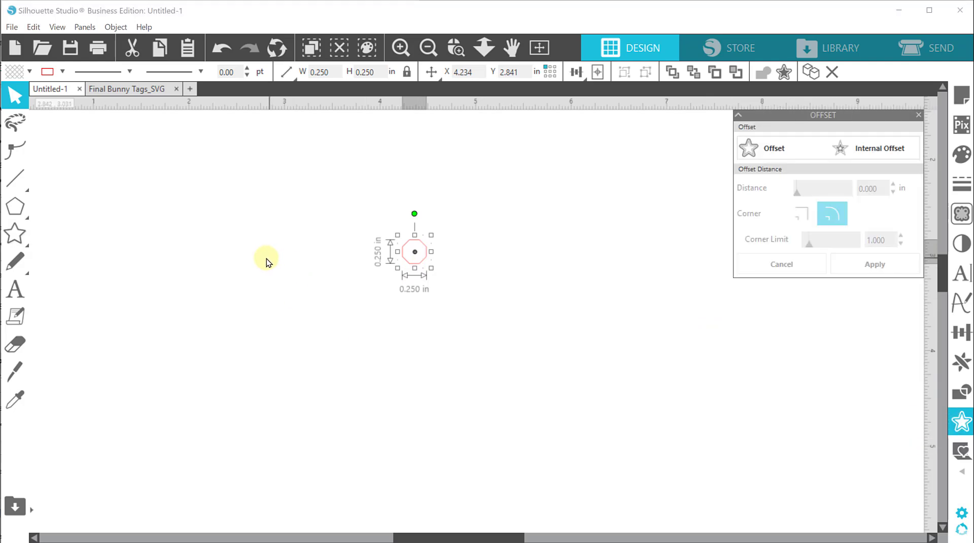
pyautogui.click(765, 148)
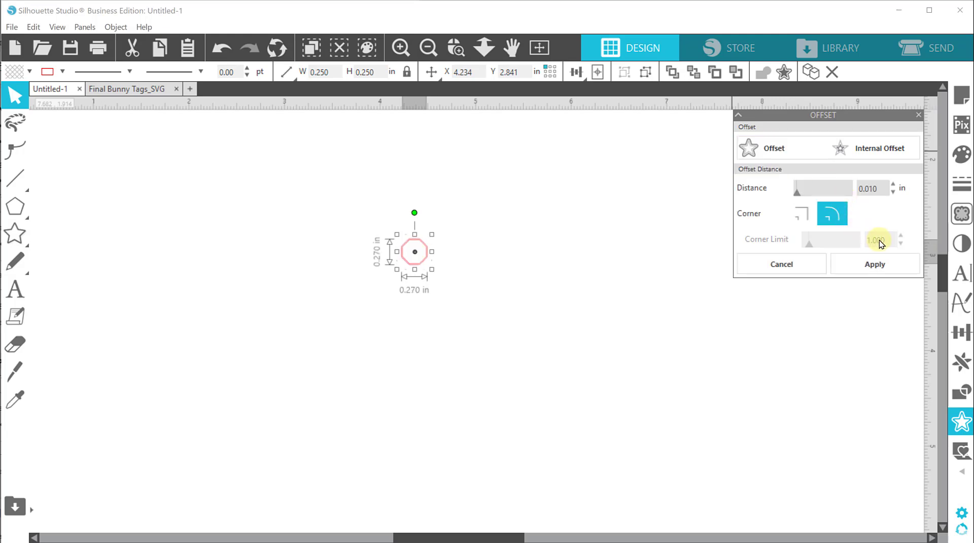
pyautogui.doubleClick(879, 188)
pyautogui.write('.125')
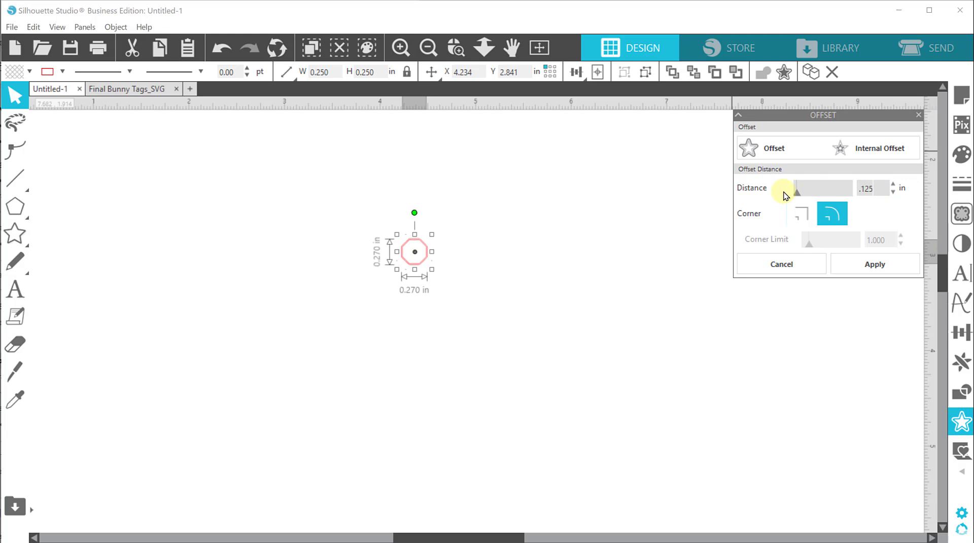
pyautogui.press('Return')
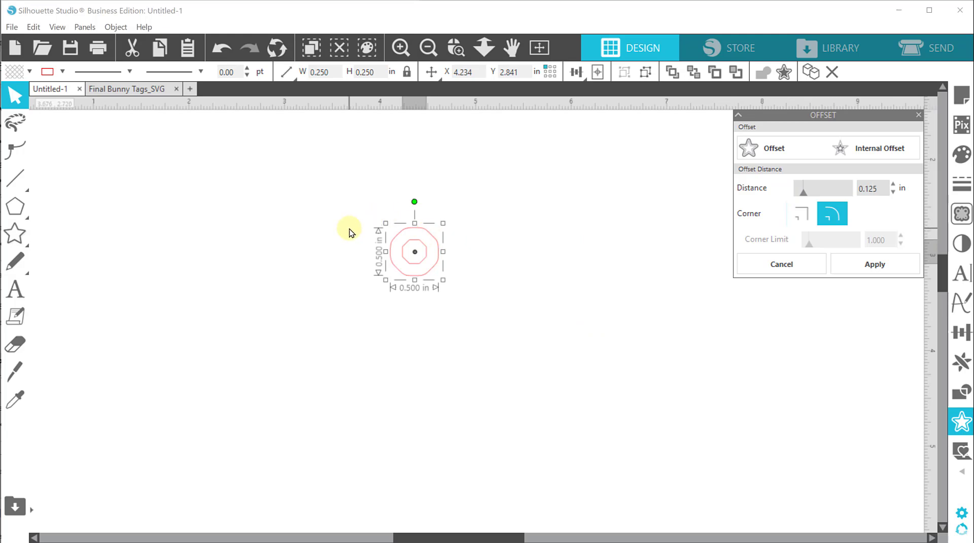
# - Combine the small octagon and its offset outline into a compound path
pyautogui.click(385, 216)
pyautogui.moveTo(354, 190); pyautogui.dragTo(436, 273)
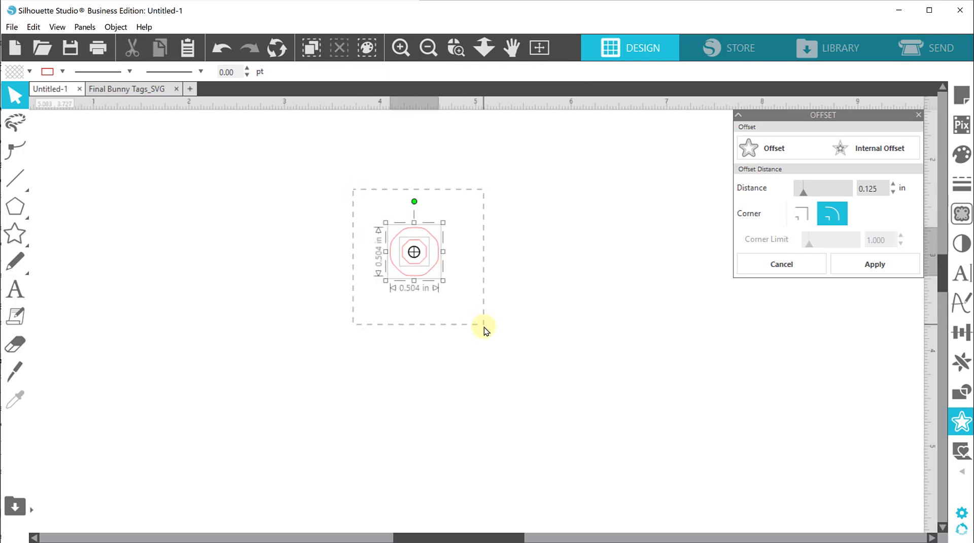
pyautogui.rightClick(438, 270)
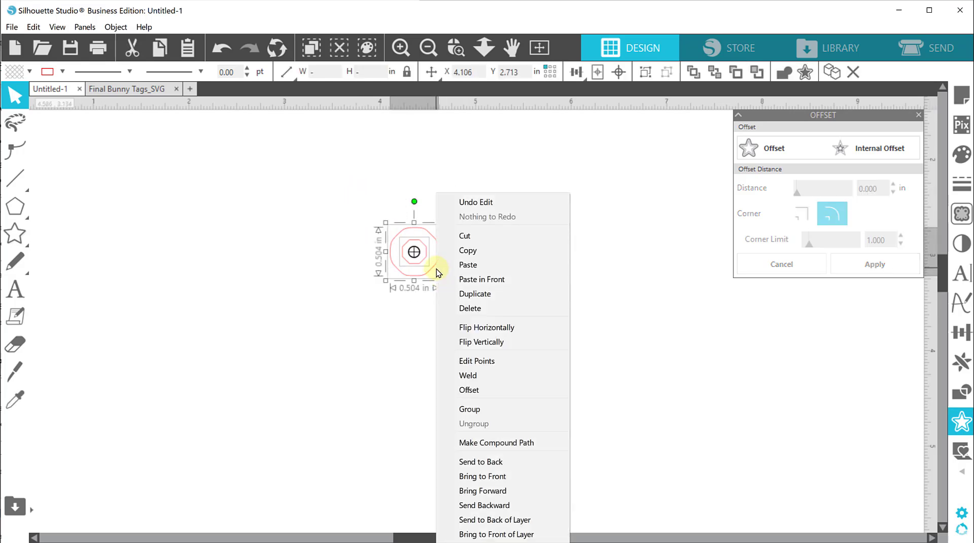
pyautogui.click(489, 443)
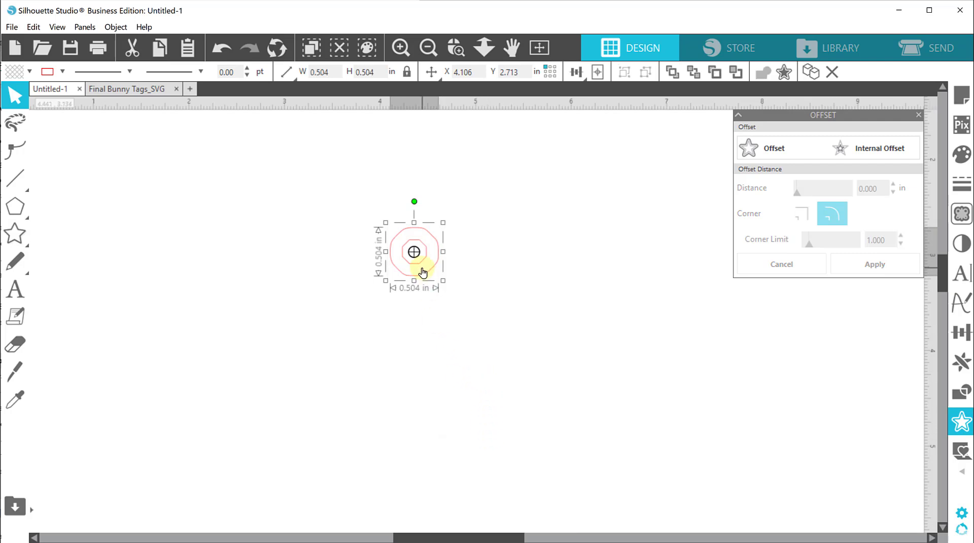
# - Move the octagon ring about 0.73 in to the left and fill it with black
pyautogui.click(350, 312)
pyautogui.moveTo(422, 276); pyautogui.dragTo(352, 277)
pyautogui.click(28, 71)
pyautogui.click(18, 92)
pyautogui.click(442, 313)
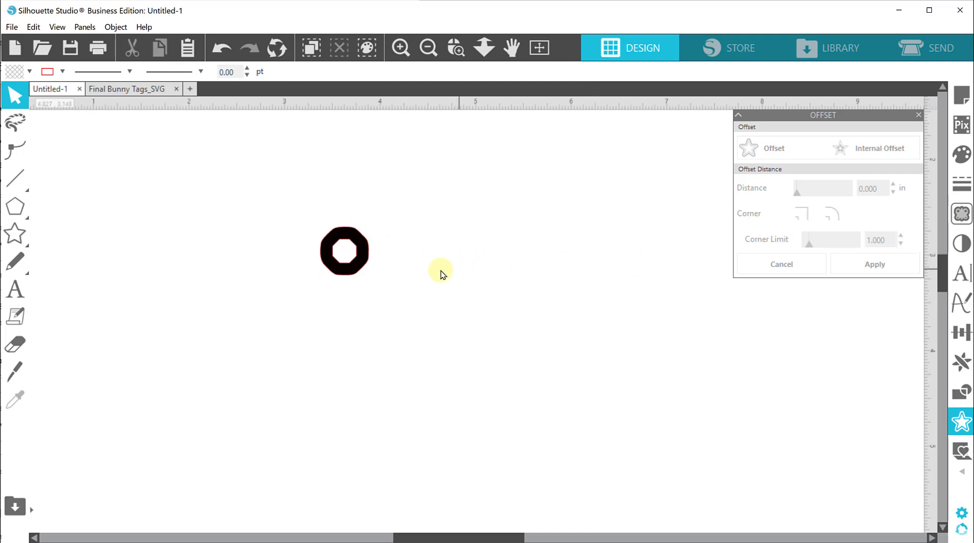
# - Replicate the black octagon ring to the right into a horizontal row of four
pyautogui.click(366, 263)
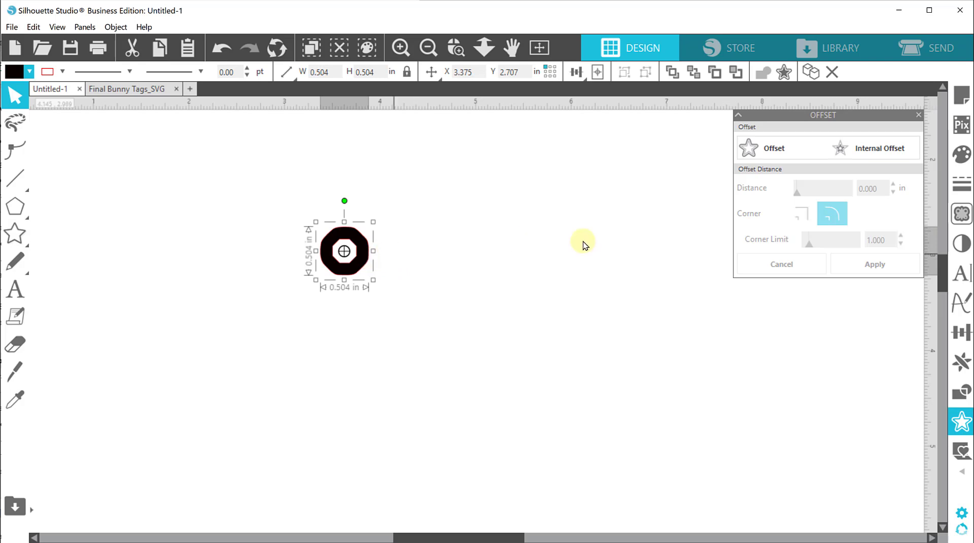
pyautogui.click(961, 363)
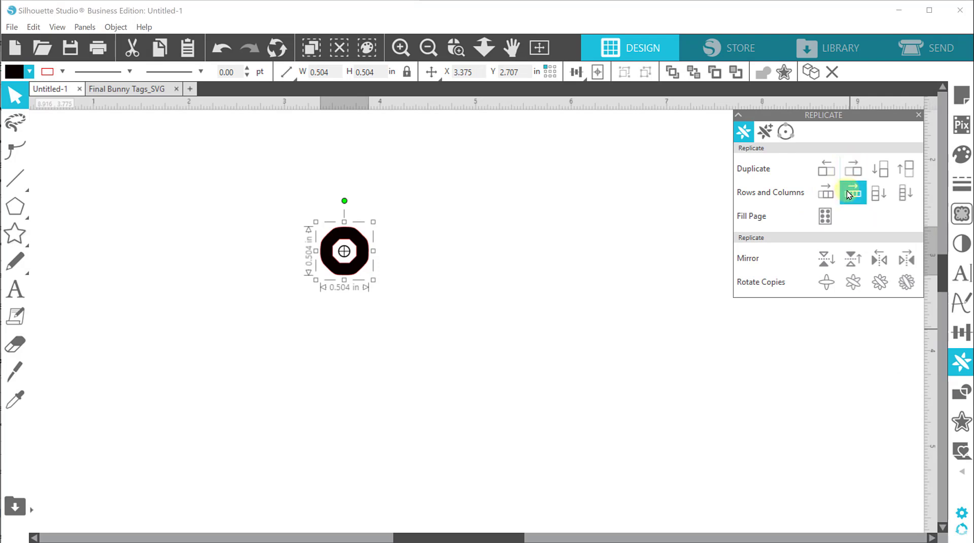
pyautogui.click(849, 193)
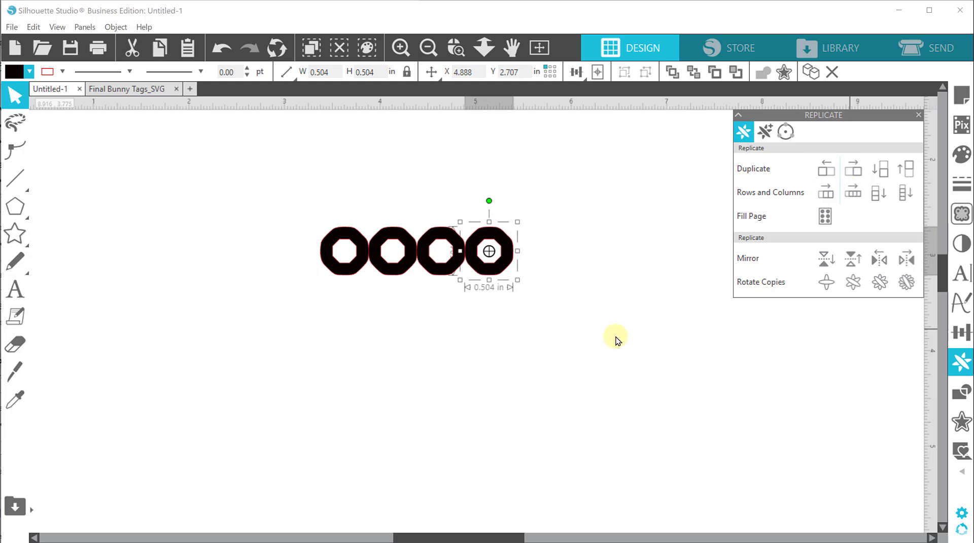
pyautogui.click(529, 295)
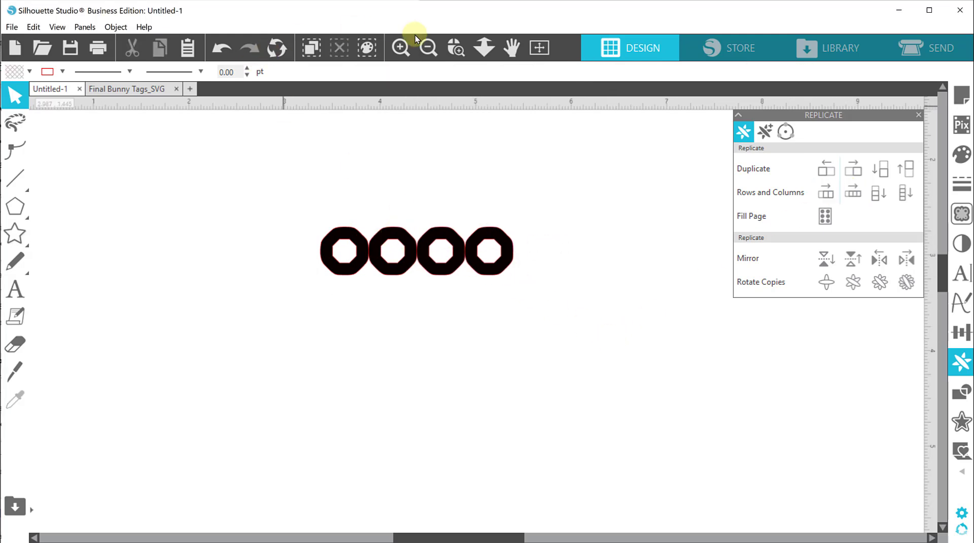
# - Nudge the second, third and fourth rings slightly left to X 3.870, 4.375 and 4.874 in so neighbouring rings overlap
pyautogui.click(404, 45)
pyautogui.moveTo(334, 160); pyautogui.dragTo(488, 266)
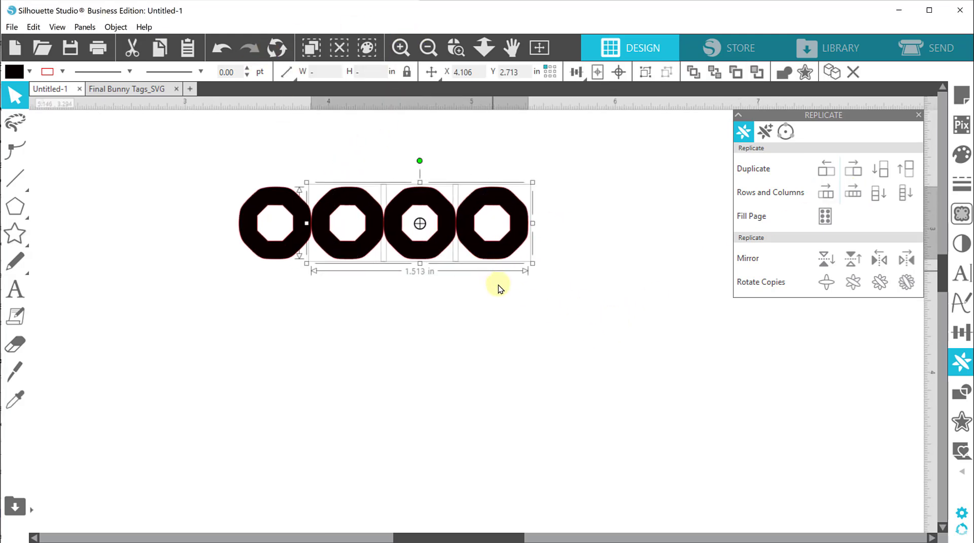
pyautogui.click(439, 350)
pyautogui.click(341, 252)
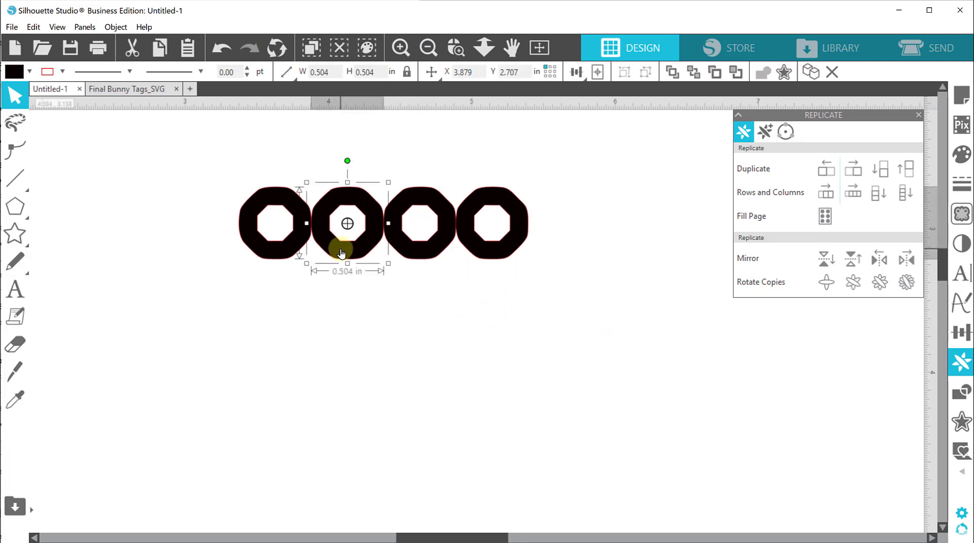
pyautogui.moveTo(342, 252); pyautogui.dragTo(341, 252)
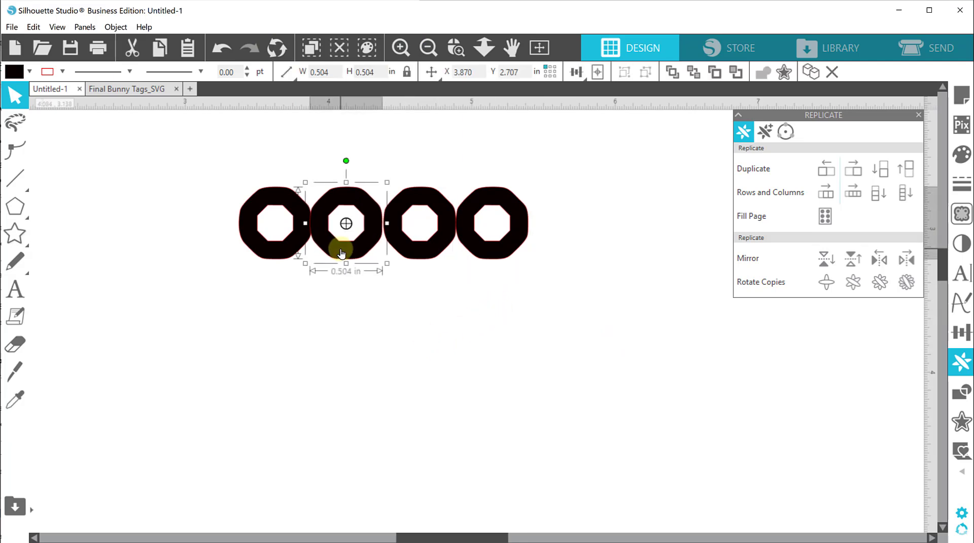
pyautogui.click(433, 265)
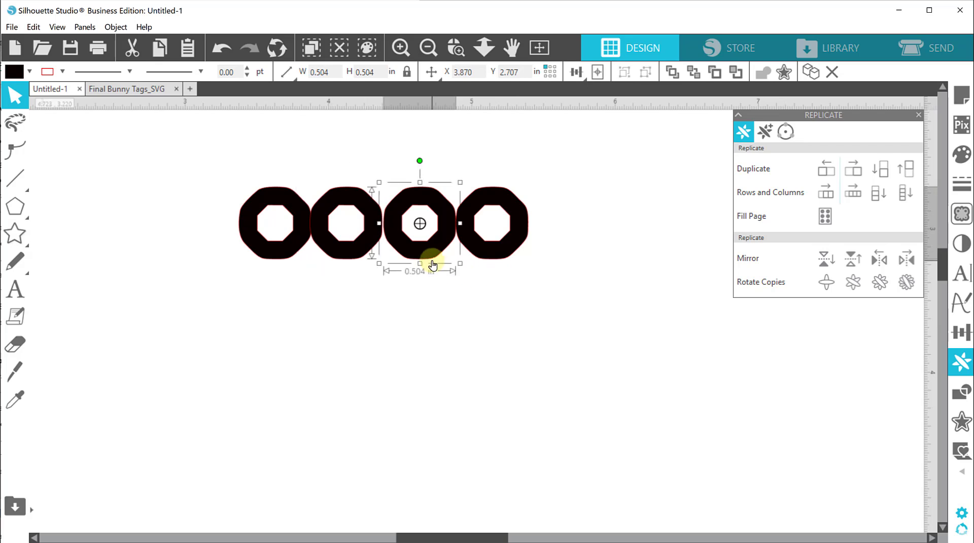
pyautogui.moveTo(432, 264); pyautogui.dragTo(432, 265)
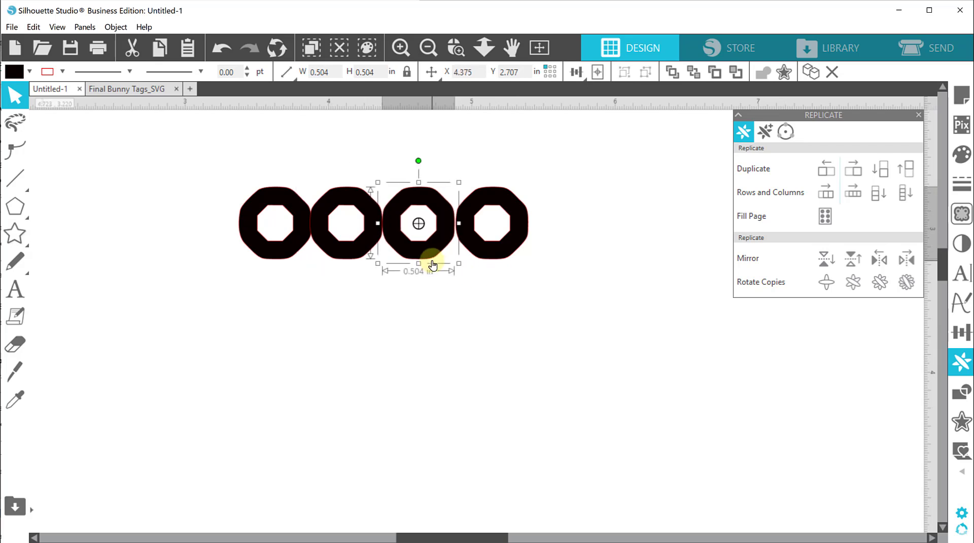
pyautogui.click(506, 245)
pyautogui.moveTo(508, 248); pyautogui.dragTo(507, 248)
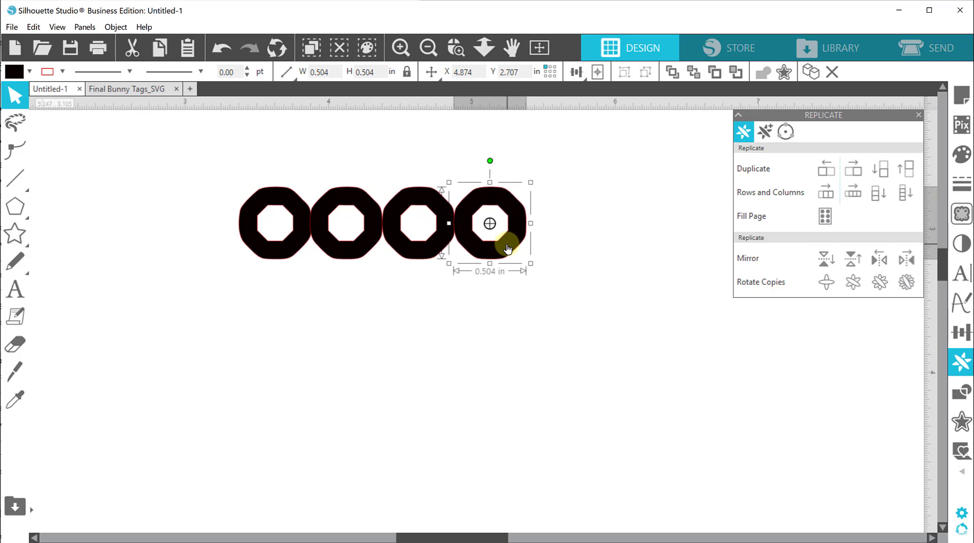
# - Weld the four overlapping octagon rings into one shape
pyautogui.click(546, 309)
pyautogui.moveTo(176, 169); pyautogui.dragTo(510, 293)
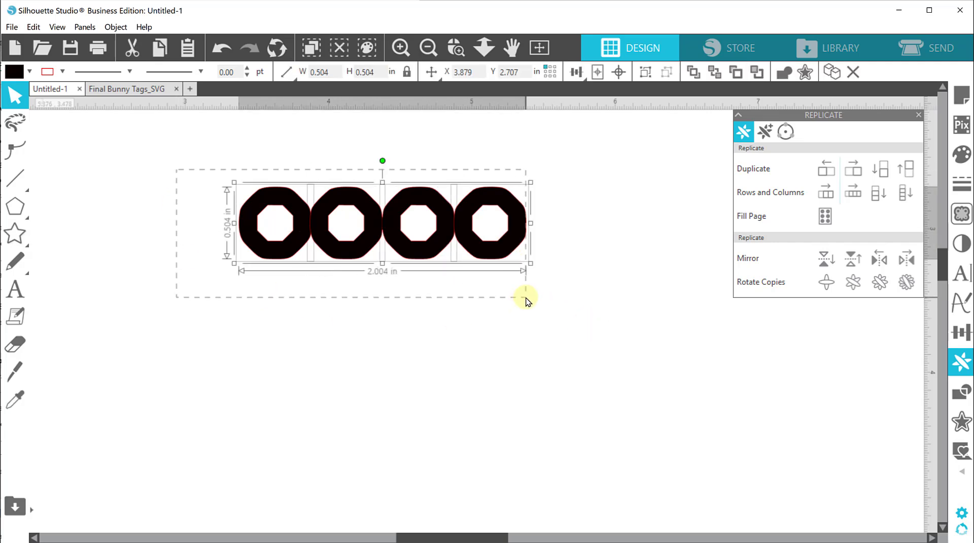
pyautogui.click(790, 74)
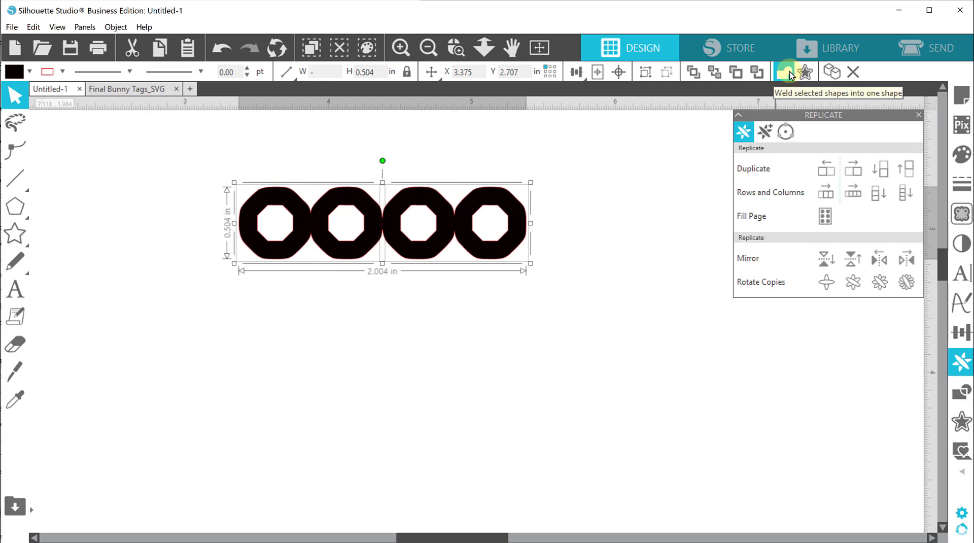
pyautogui.click(415, 287)
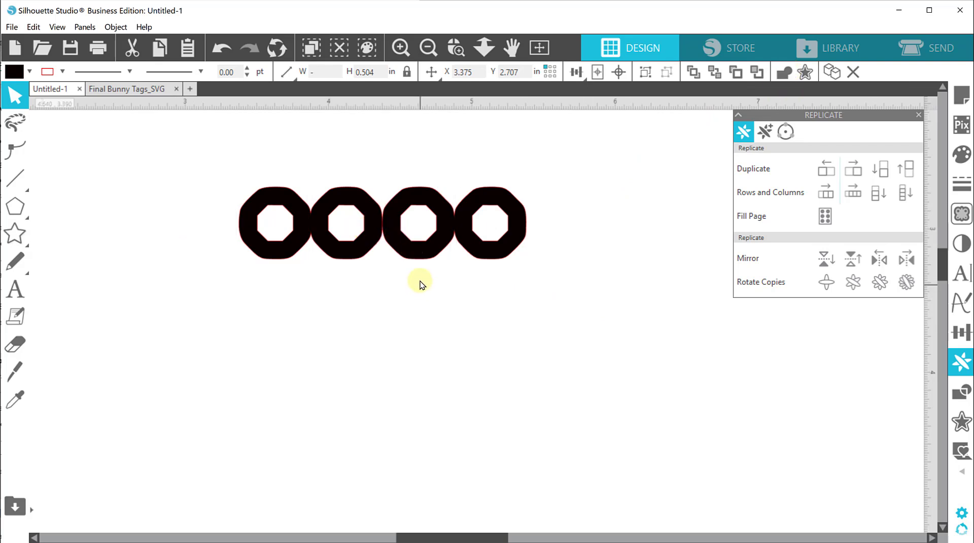
# - Roll the edit history back to before the weld of the four octagon rings
pyautogui.click(411, 249)
pyautogui.moveTo(413, 255); pyautogui.dragTo(411, 252)
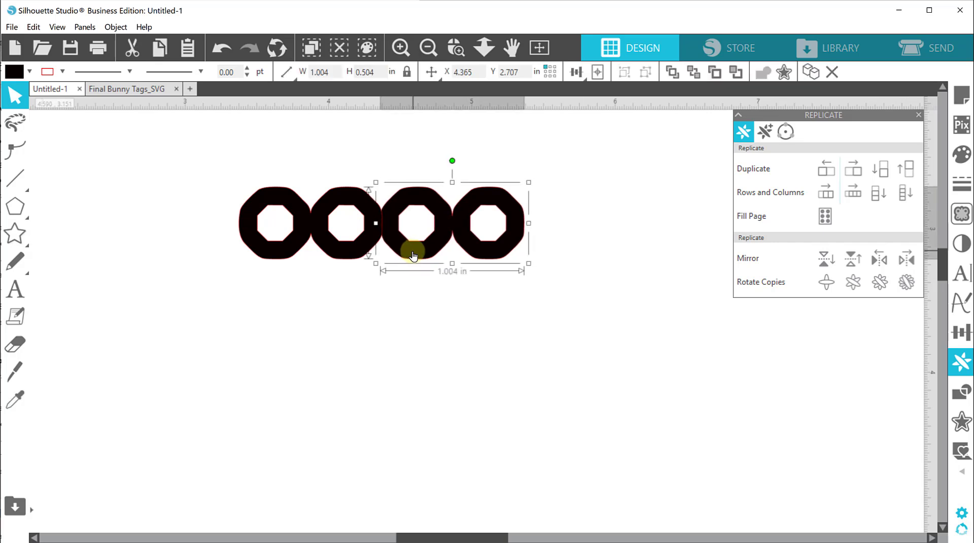
pyautogui.hotkey('ctrl', 'z')
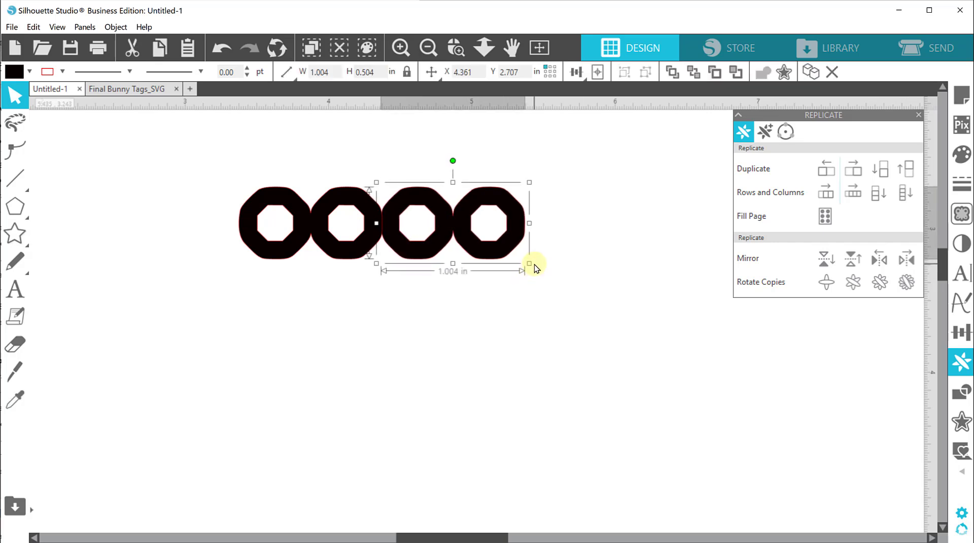
pyautogui.click(277, 48)
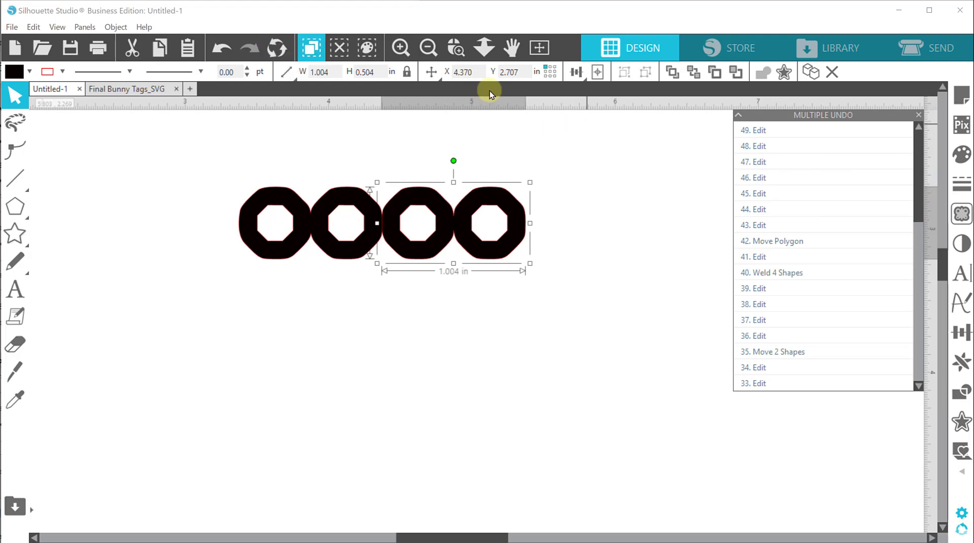
pyautogui.click(762, 290)
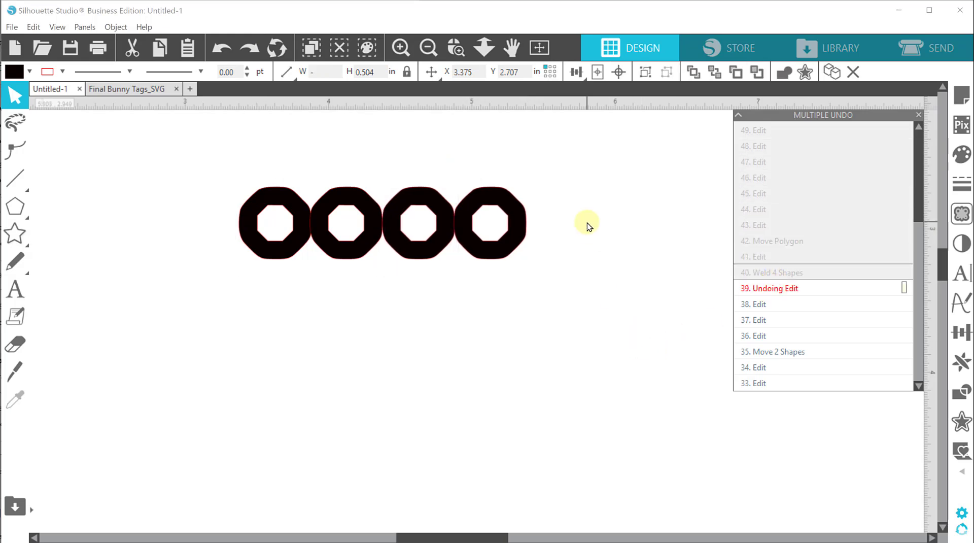
# - Place a copy of the first ring well to the left of the row, at about X 0.962 in
pyautogui.click(428, 47)
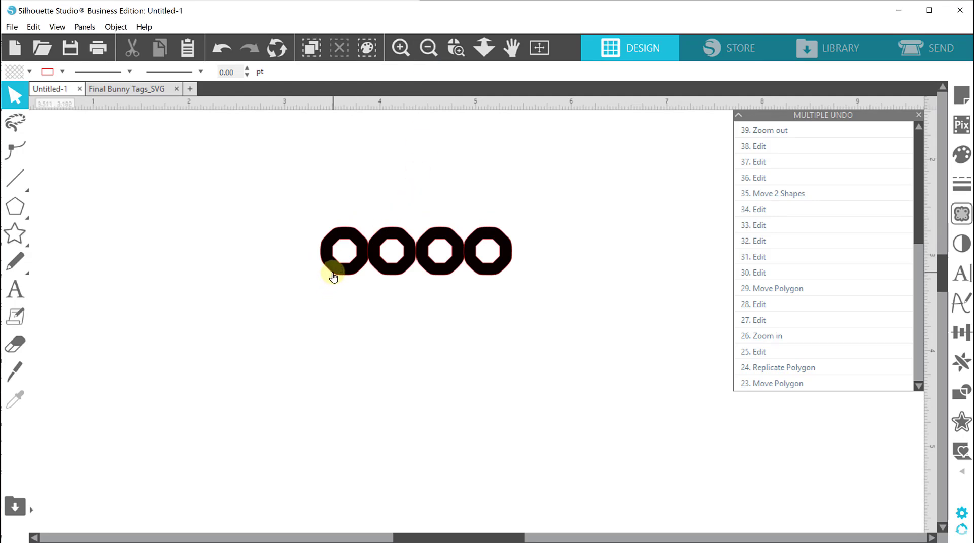
pyautogui.moveTo(337, 275); pyautogui.dragTo(104, 276)
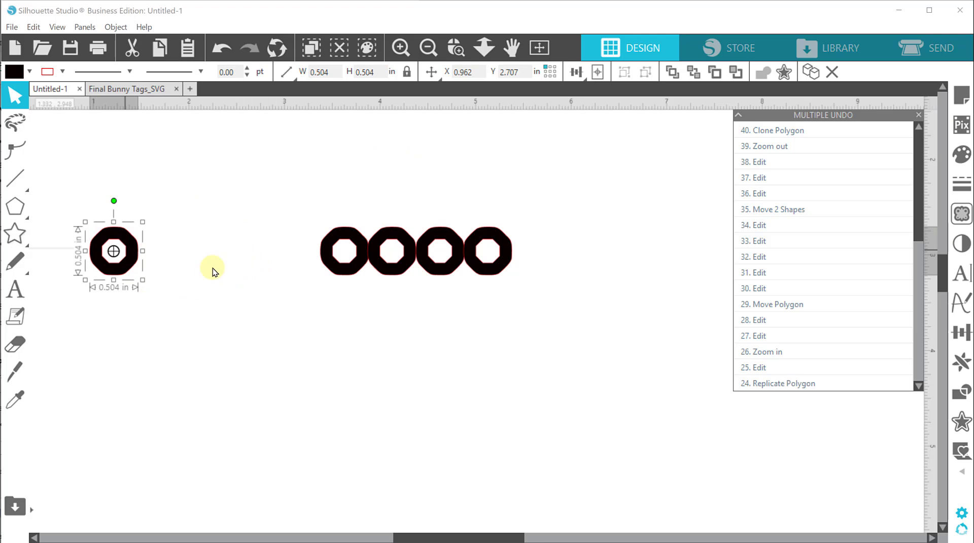
pyautogui.click(391, 173)
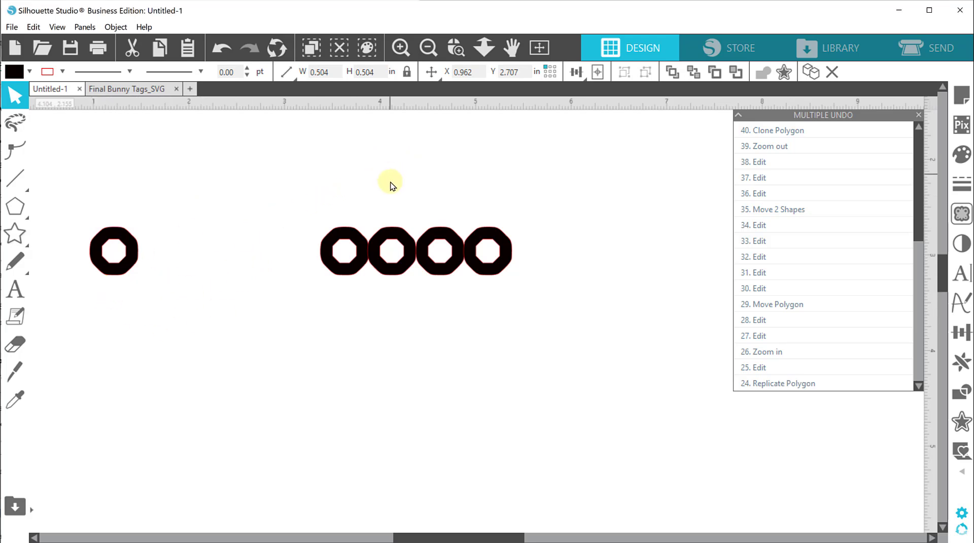
# - Nudge the second ring of the row left to X 3.856 in so it overlaps the first ring more
pyautogui.click(397, 278)
pyautogui.press('Left')
pyautogui.press('Left')
pyautogui.press('Left')
pyautogui.press('Left')
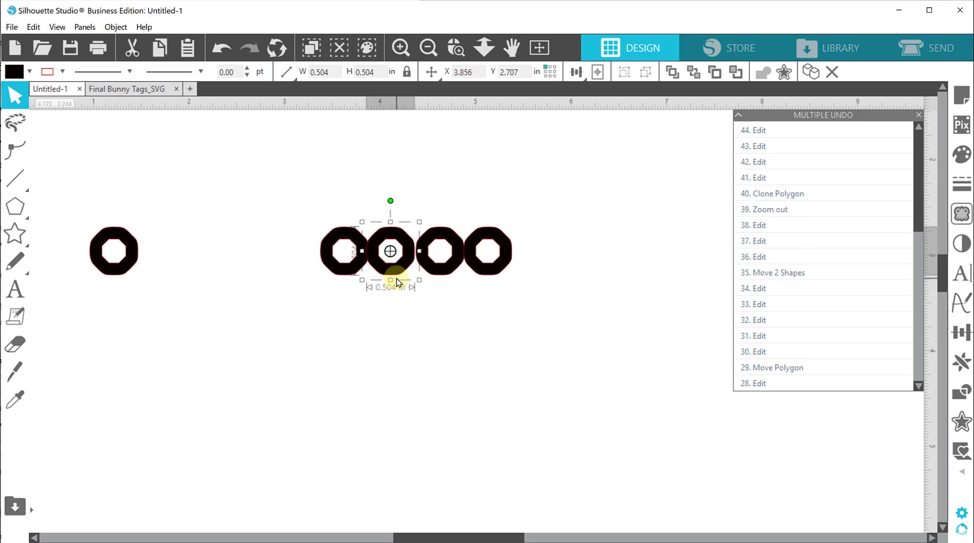
# - Nudge the third ring left to about X 4.340 in so it overlaps the second ring
pyautogui.click(427, 180)
pyautogui.click(449, 278)
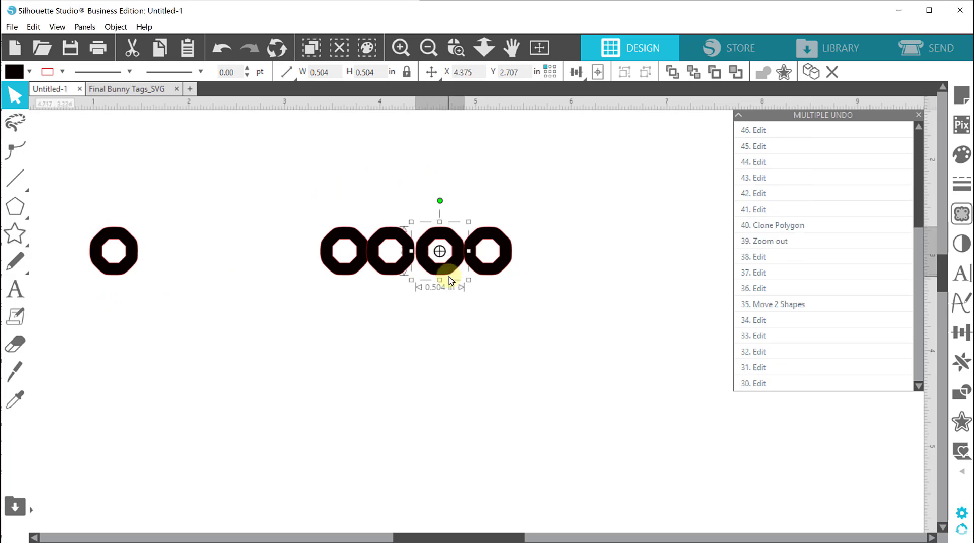
pyautogui.press('Left')
pyautogui.press('Left')
pyautogui.press('Left')
pyautogui.press('Left')
pyautogui.press('Left')
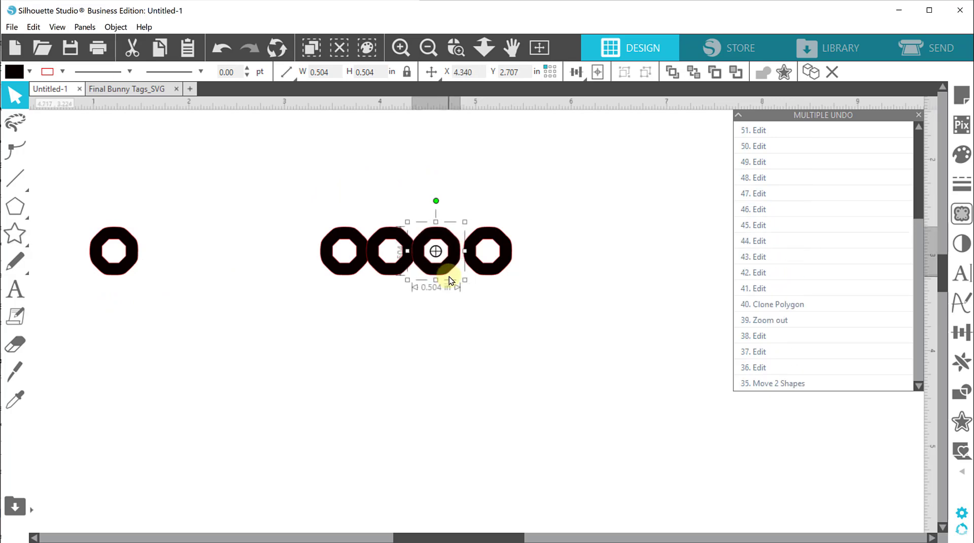
# - Nudge the fourth ring left to X 4.805 in to overlap the third, and dismiss the undo history
pyautogui.click(497, 195)
pyautogui.click(492, 256)
pyautogui.press('Left')
pyautogui.press('Left')
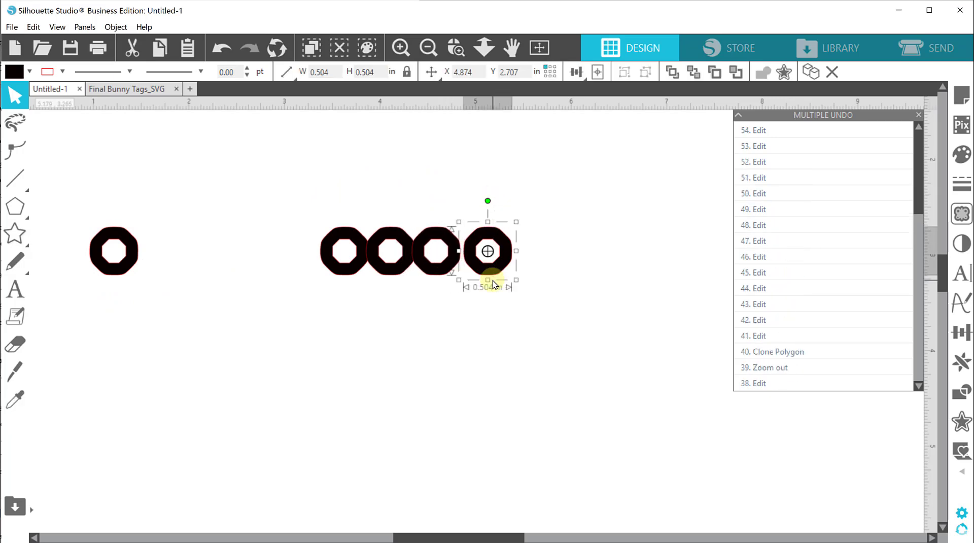
pyautogui.press('Left')
pyautogui.press('Left')
pyautogui.press('Left')
pyautogui.press('Left')
pyautogui.press('Left')
pyautogui.press('Left')
pyautogui.press('Left')
pyautogui.press('Left')
pyautogui.press('Left')
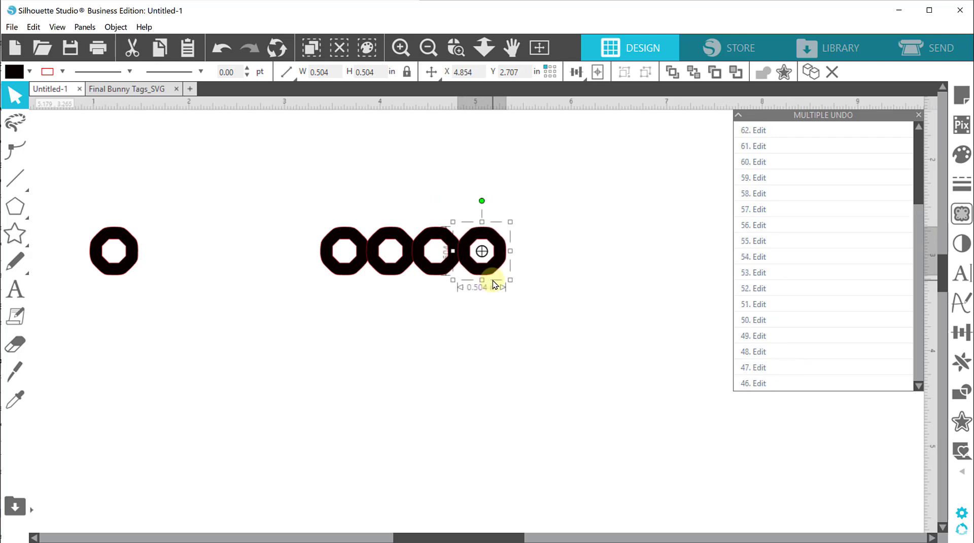
pyautogui.press('Left')
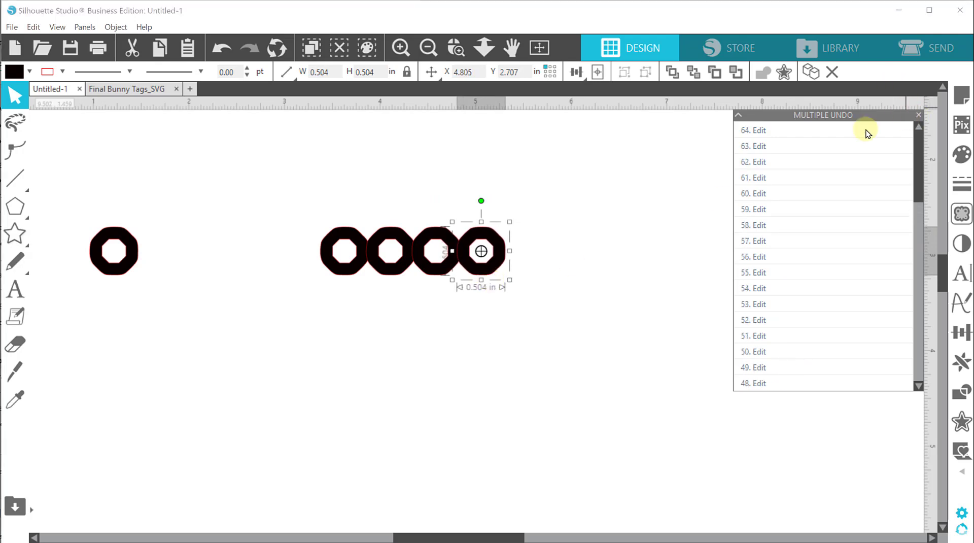
pyautogui.click(919, 115)
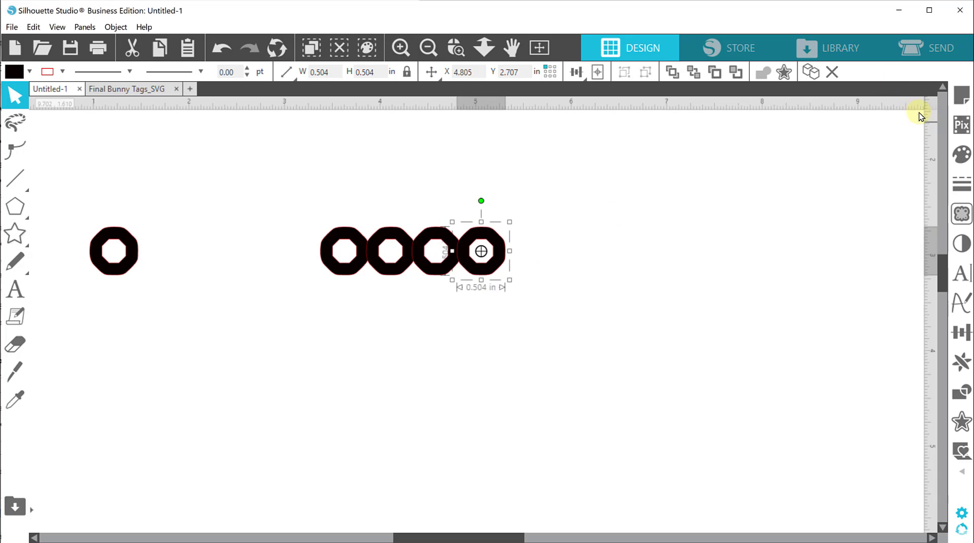
# - Space the four overlapping rings of the row evenly in the horizontal direction
pyautogui.click(589, 224)
pyautogui.moveTo(322, 163); pyautogui.dragTo(455, 303)
pyautogui.moveTo(276, 178); pyautogui.dragTo(610, 313)
pyautogui.click(577, 72)
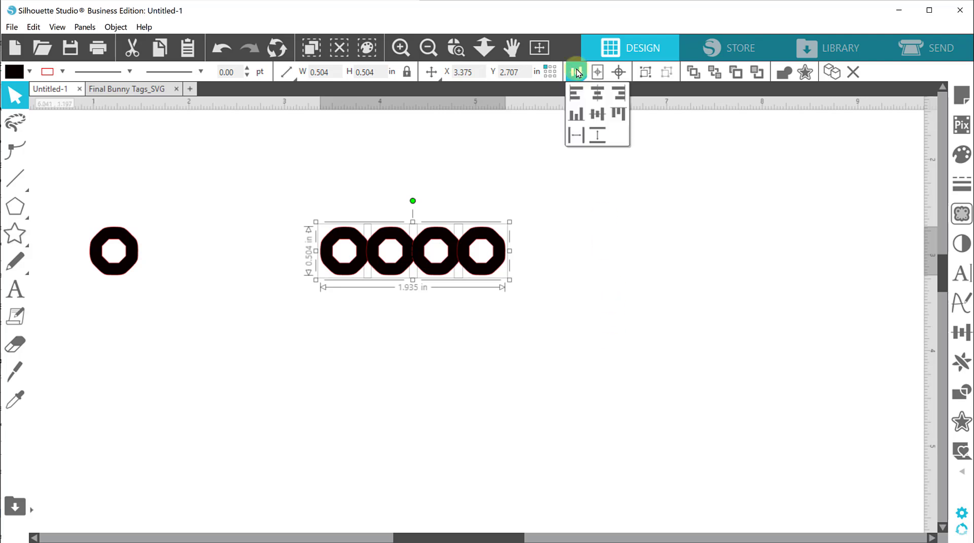
pyautogui.click(573, 136)
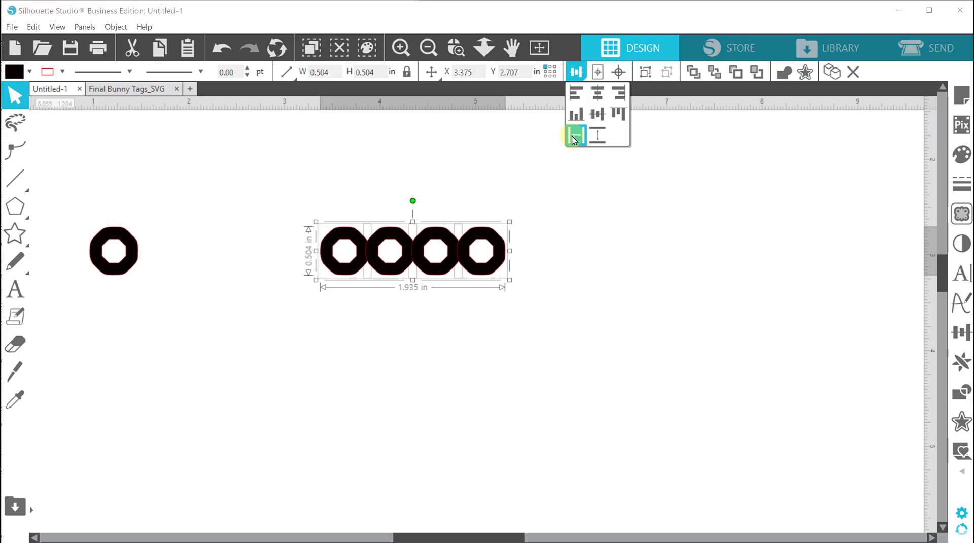
pyautogui.click(585, 275)
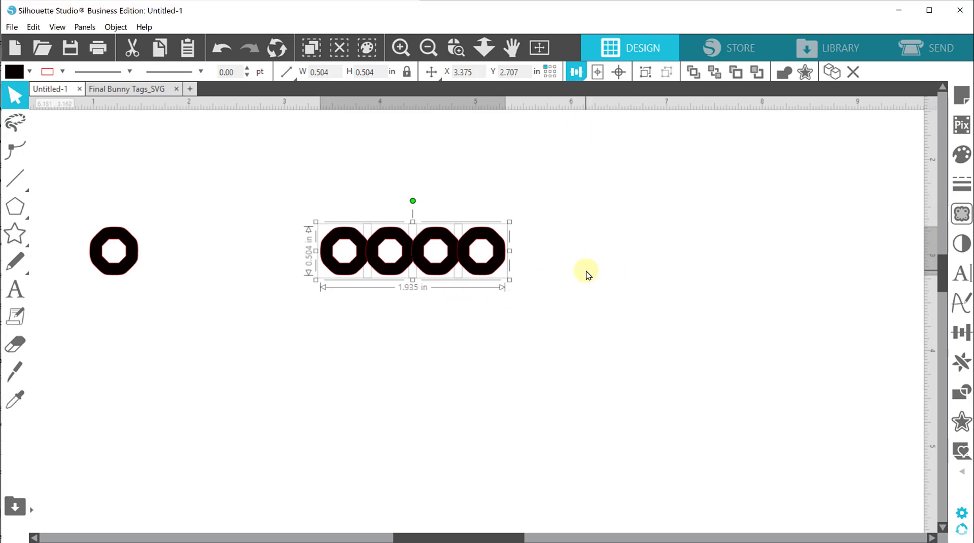
pyautogui.click(587, 274)
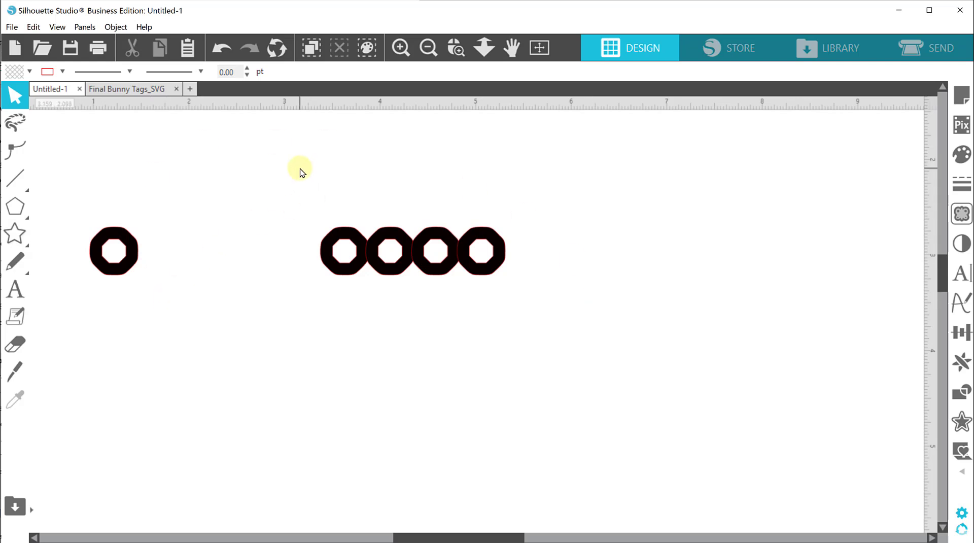
# - Duplicate the row of four rings below and nudge the copy up to about Y 3.2 in so the rows overlap
pyautogui.moveTo(299, 169); pyautogui.dragTo(516, 305)
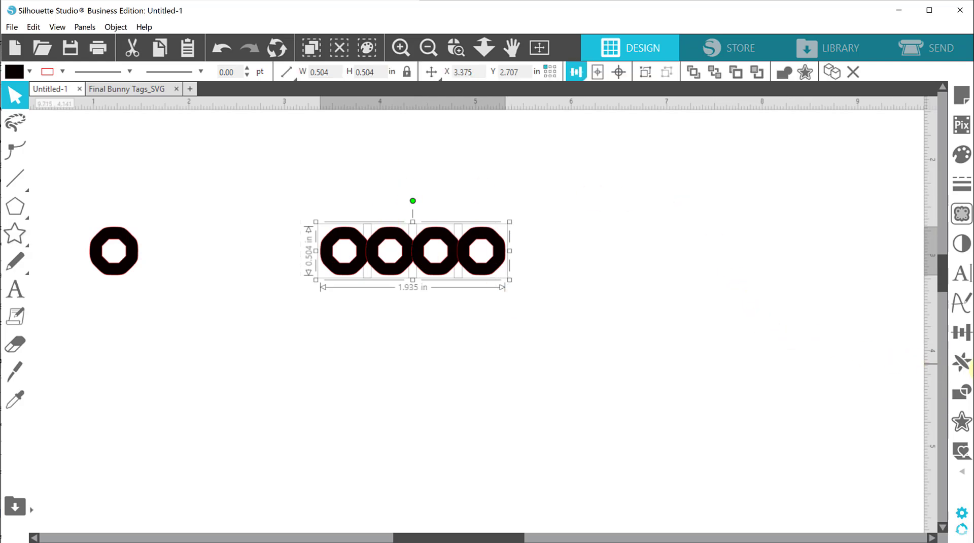
pyautogui.click(968, 364)
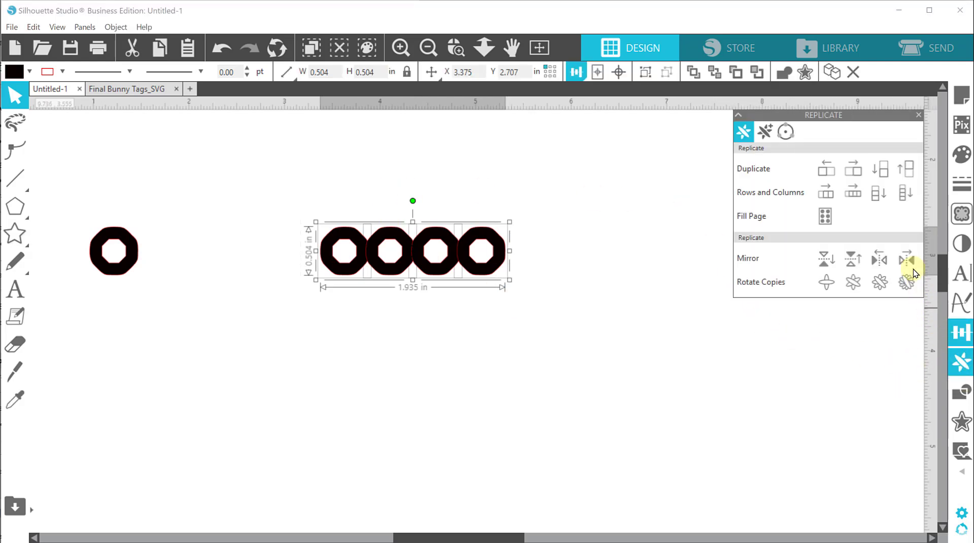
pyautogui.click(880, 171)
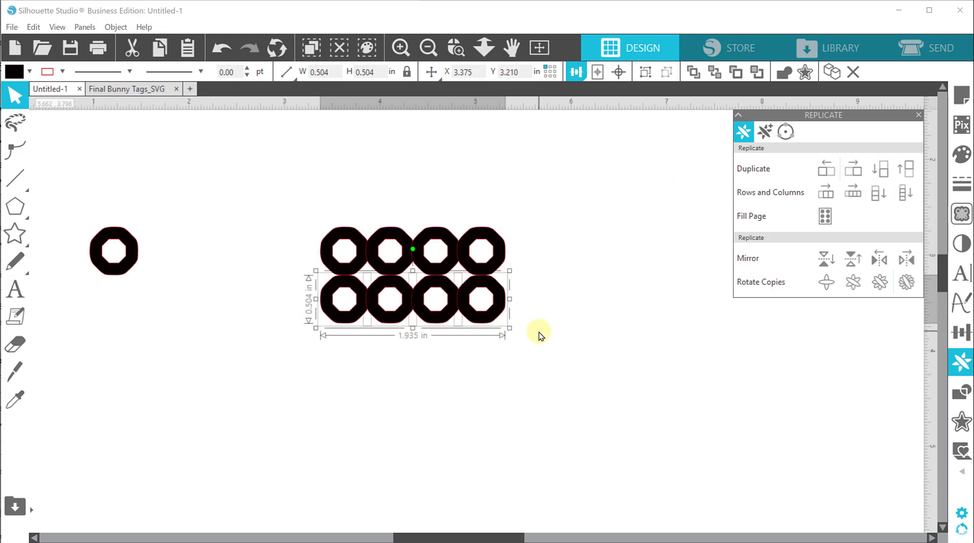
pyautogui.press('Up')
pyautogui.press('Up')
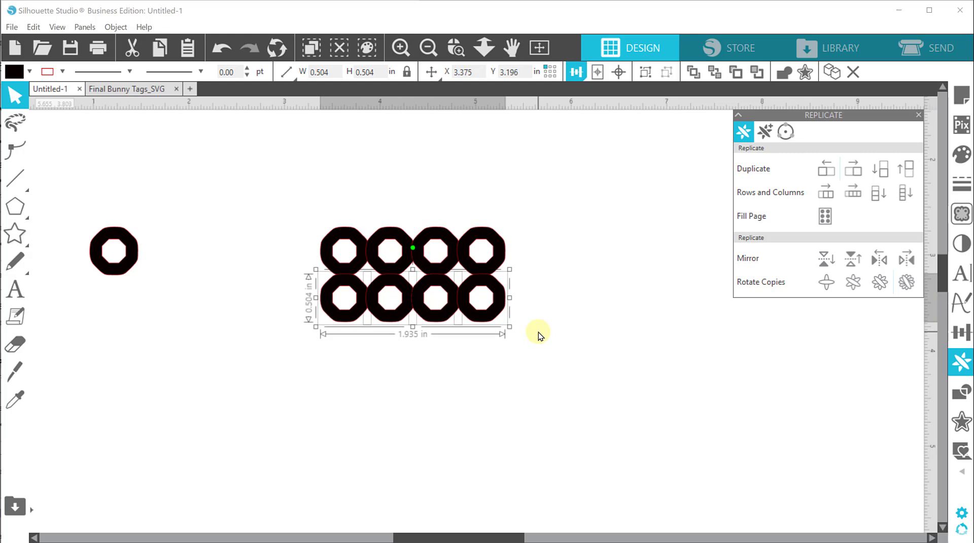
# - Undo the duplication of the two ring rows
pyautogui.click(544, 349)
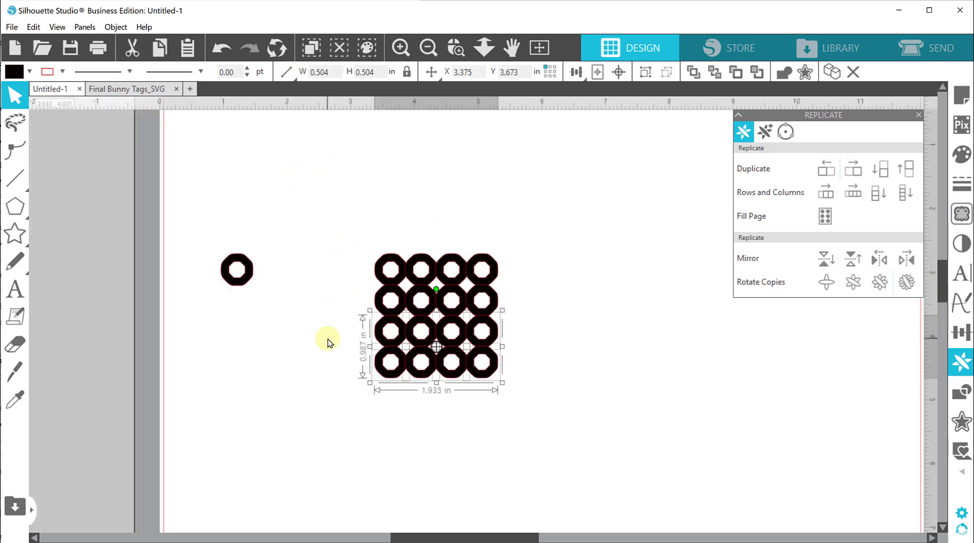
pyautogui.hotkey('ctrl', 'z')
# - Draw a small square about 0.116 in wide to the left of the two ring rows
pyautogui.click(455, 47)
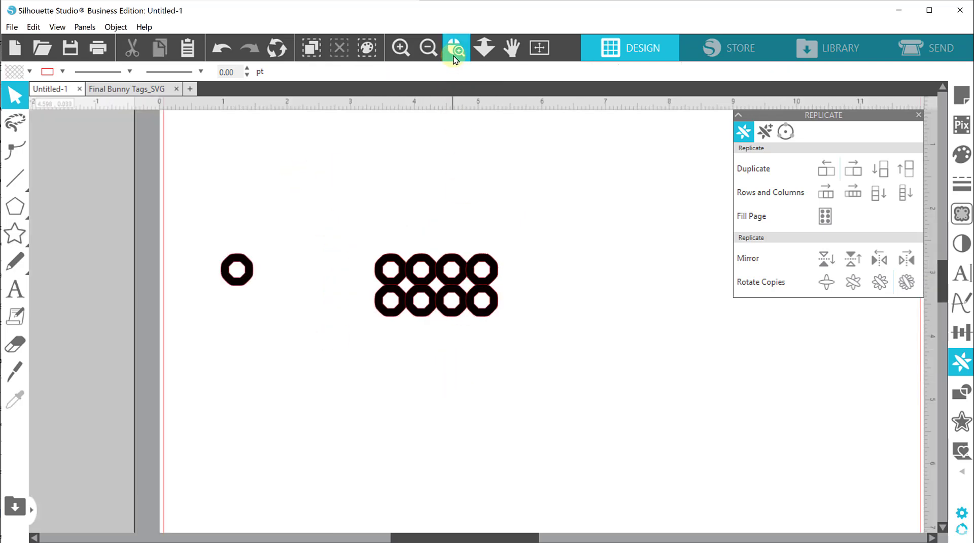
pyautogui.moveTo(384, 222); pyautogui.dragTo(499, 315)
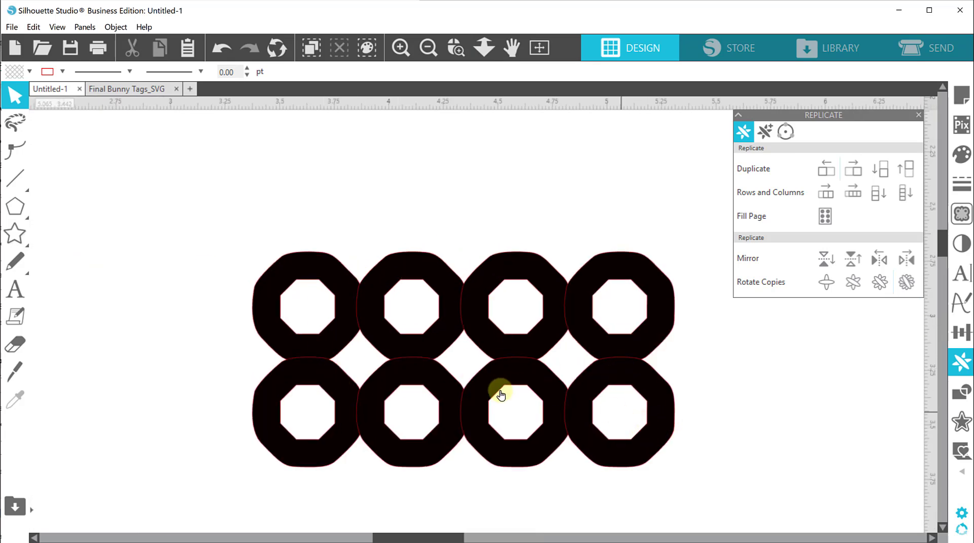
pyautogui.scroll(-1, 239, 259)
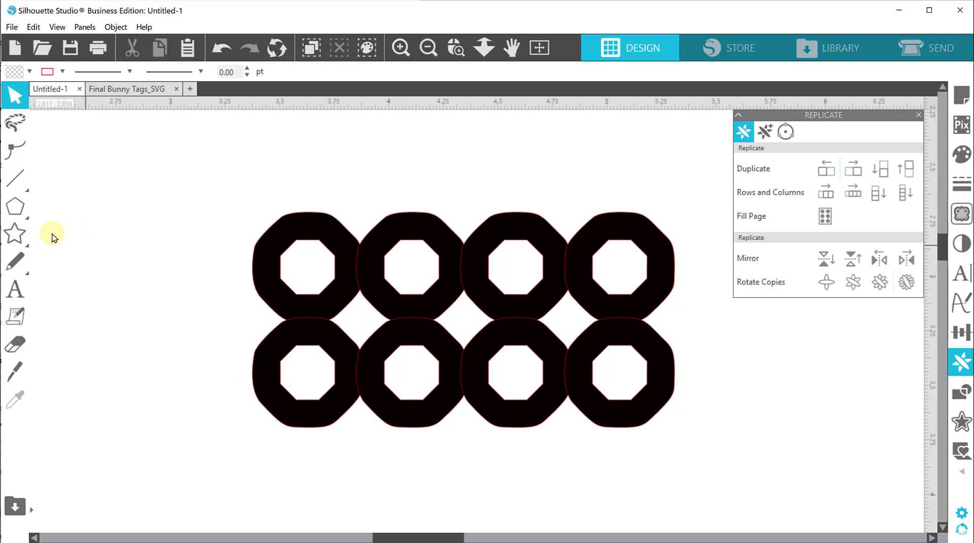
pyautogui.click(14, 212)
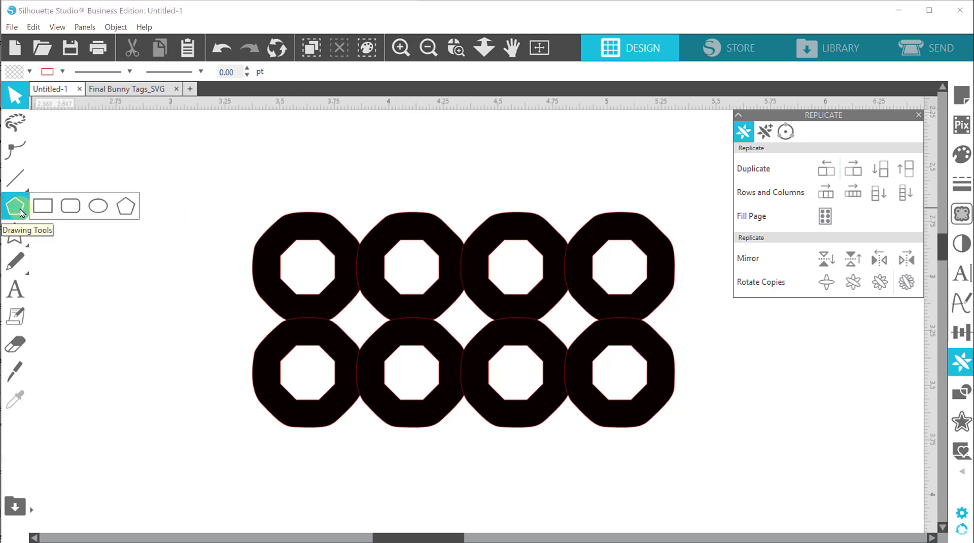
pyautogui.click(45, 207)
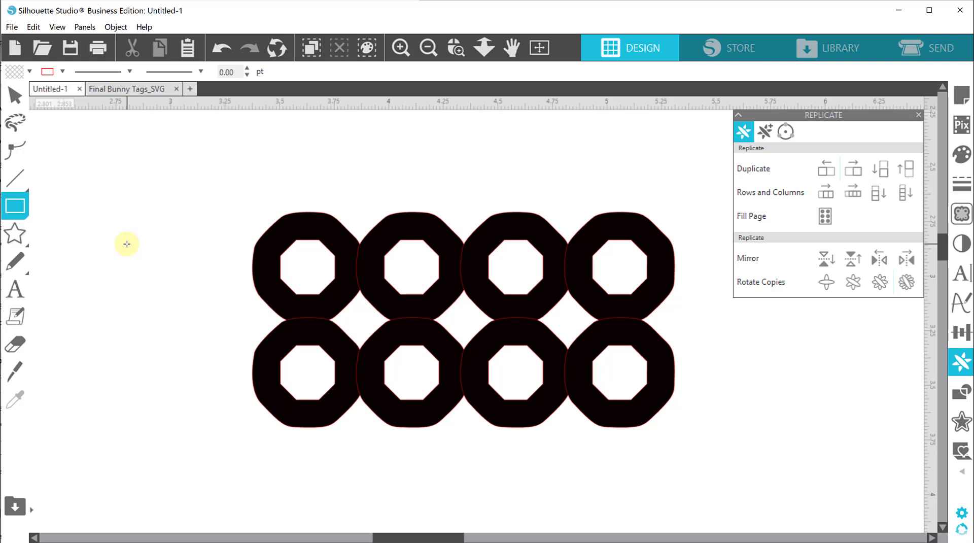
pyautogui.moveTo(132, 243); pyautogui.dragTo(162, 265)
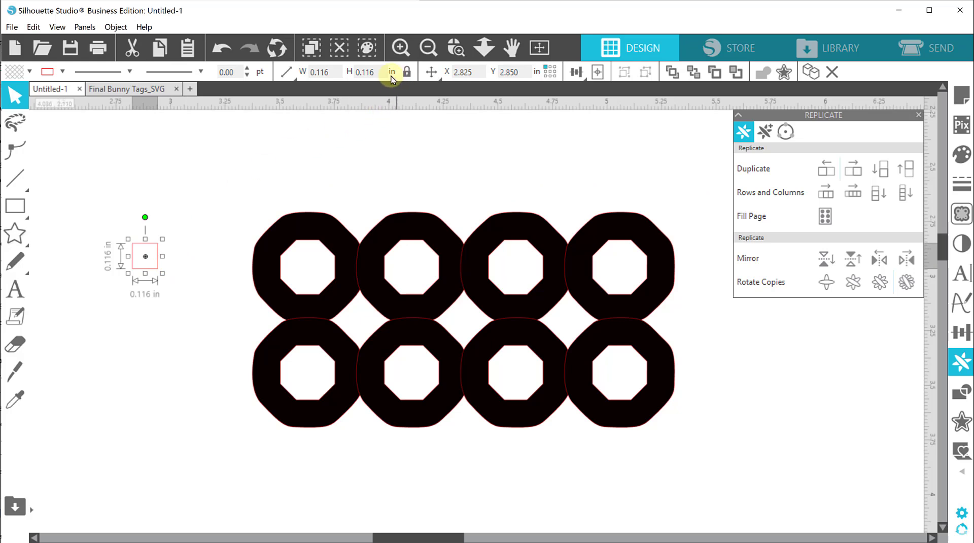
# - Set the small square's width and height to 0.066 in
pyautogui.click(289, 73)
pyautogui.write('.06')
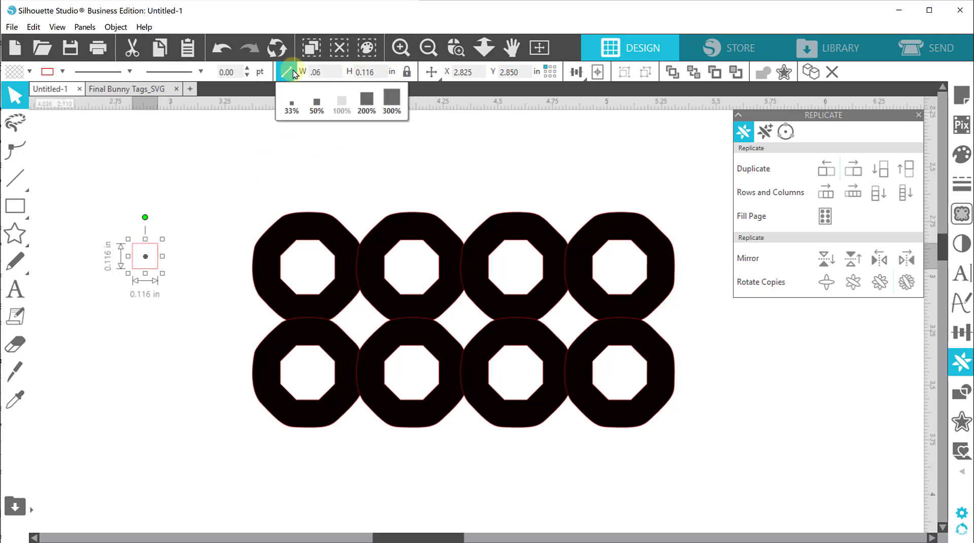
pyautogui.write('6')
pyautogui.press('Return')
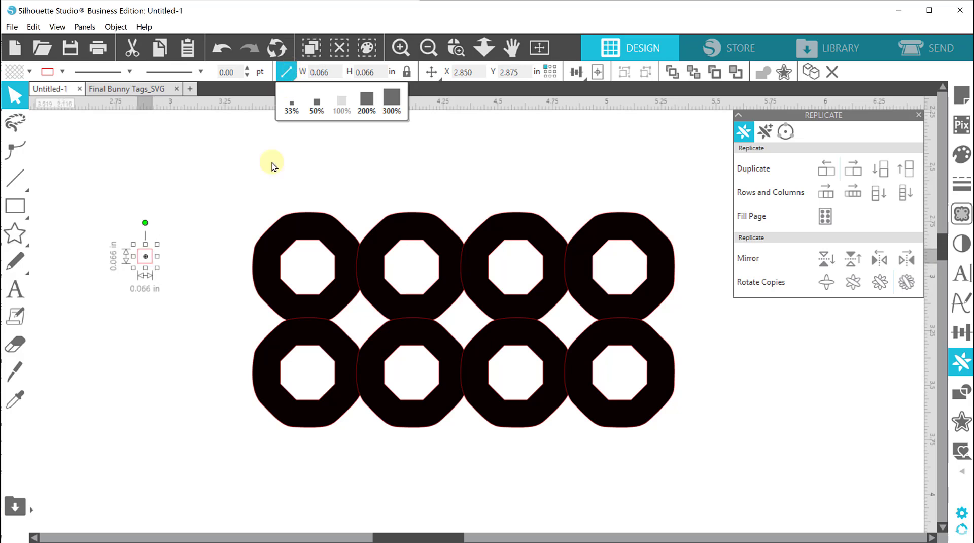
# - Move the small square slightly right, to about X 2.989 in and Y 2.899 in, and keep it selected
pyautogui.click(252, 169)
pyautogui.moveTo(147, 255); pyautogui.dragTo(182, 260)
pyautogui.click(181, 256)
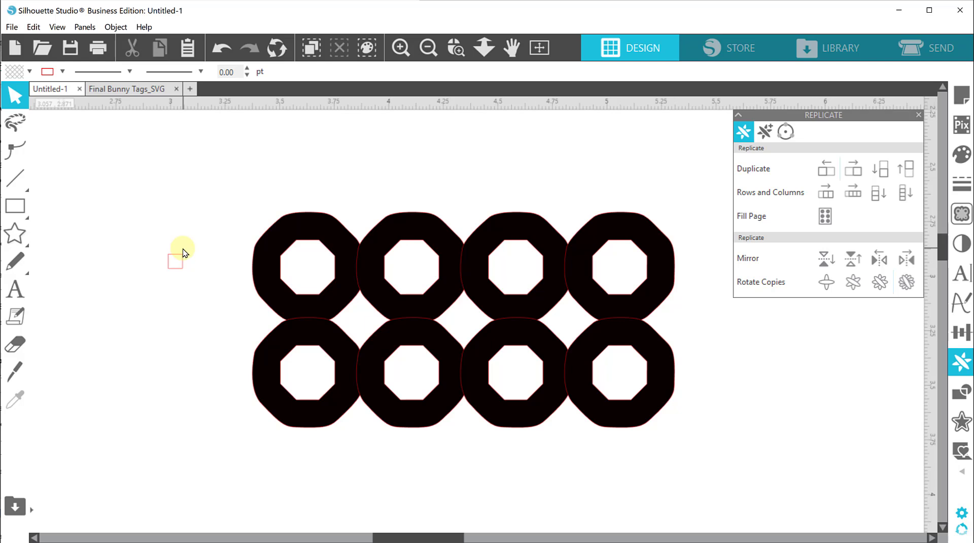
pyautogui.click(182, 257)
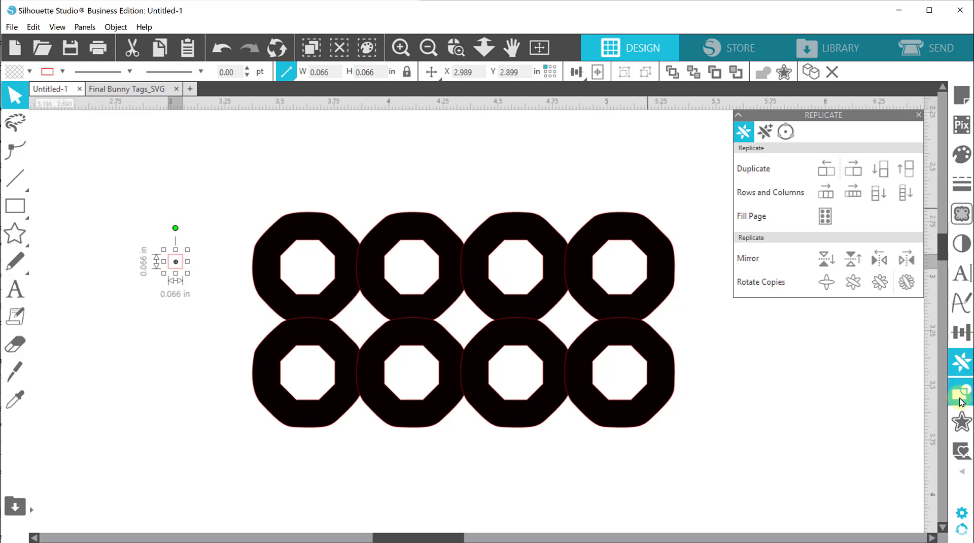
# - Offset the small square outward by 0.08 in with rounded corners
pyautogui.click(962, 421)
pyautogui.click(770, 149)
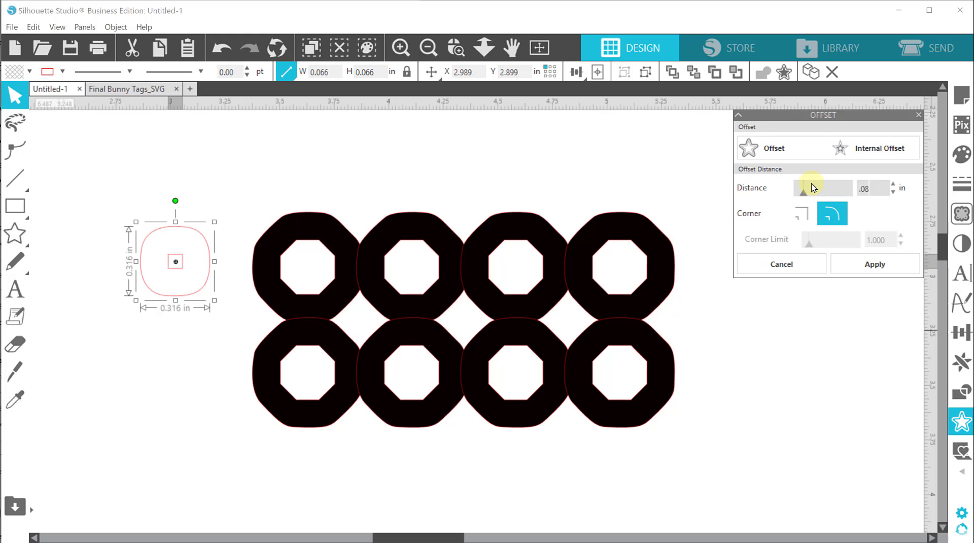
pyautogui.write('.08')
pyautogui.press('Return')
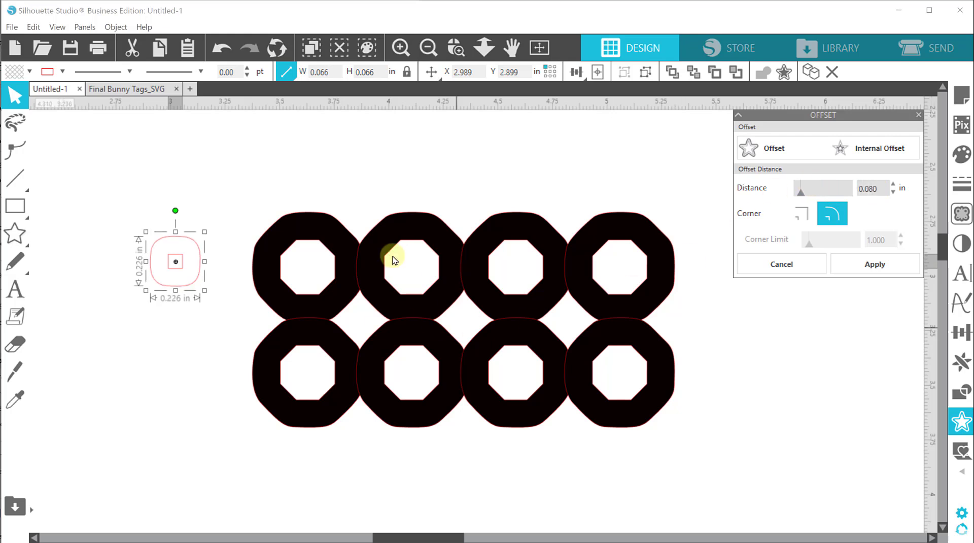
# - Combine the small square and its rounded offset into one shape and place a copy of it below and left of the original
pyautogui.click(278, 163)
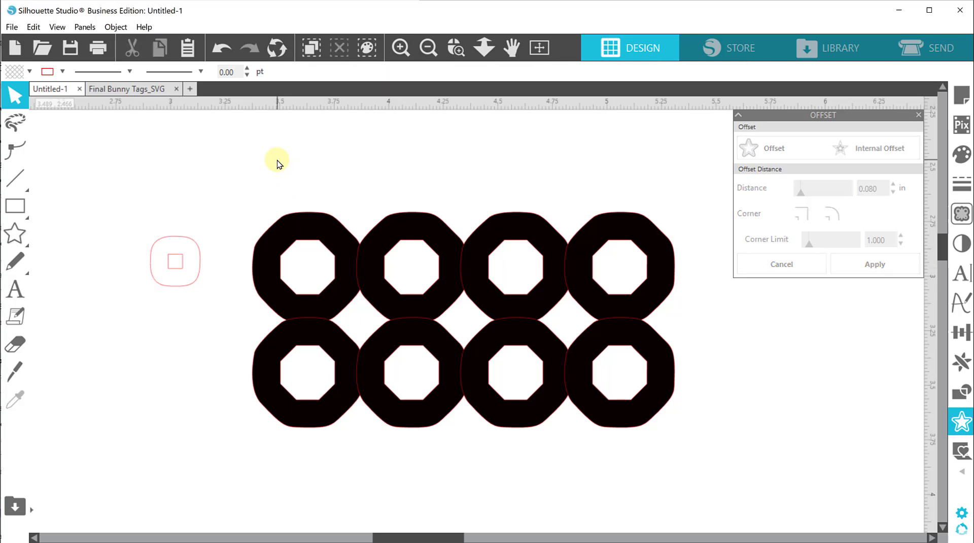
pyautogui.moveTo(121, 189); pyautogui.dragTo(188, 311)
pyautogui.click(187, 278)
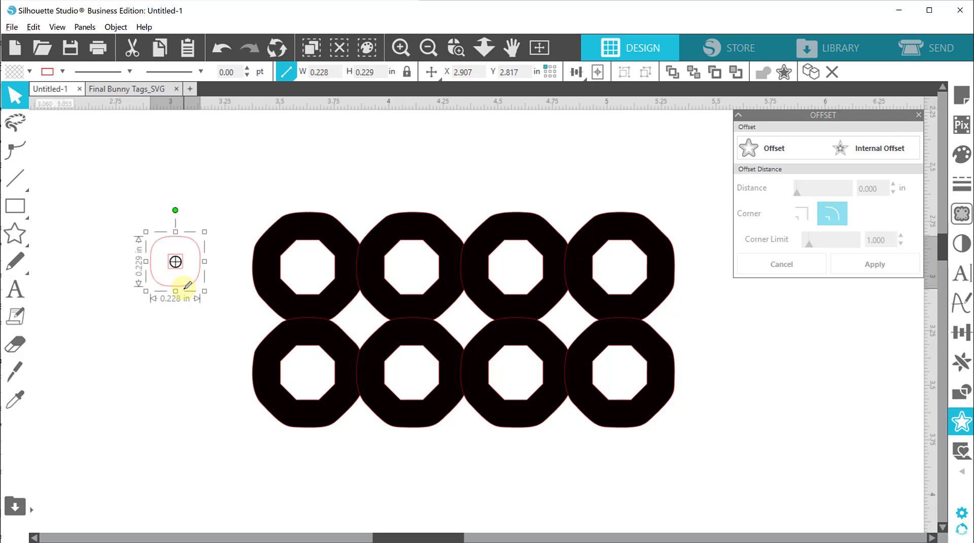
pyautogui.moveTo(187, 285); pyautogui.dragTo(132, 412)
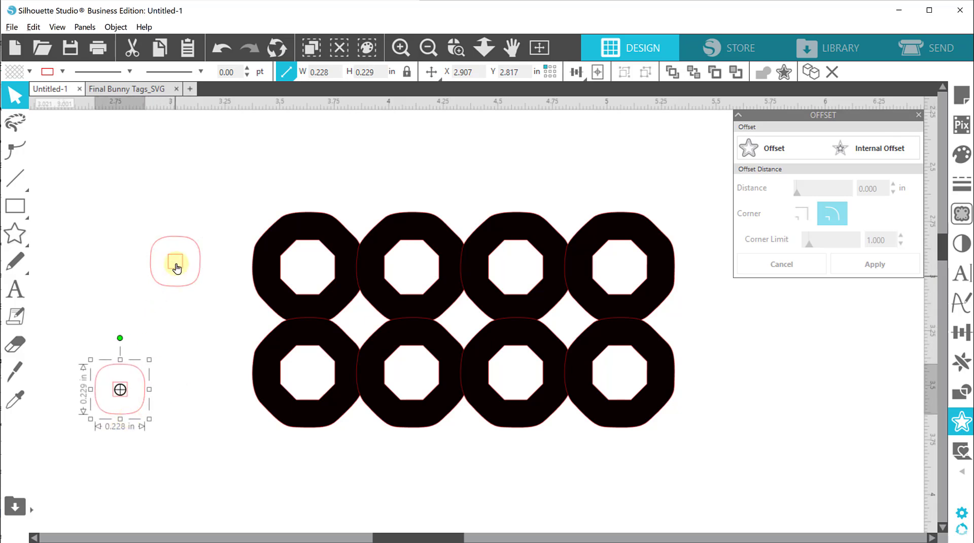
# - Move the original small square ring into the gap between the first four octagon rings, at about X 3.753 in, Y 3.086 in, and fill it black
pyautogui.moveTo(173, 282); pyautogui.dragTo(305, 329)
pyautogui.click(137, 163)
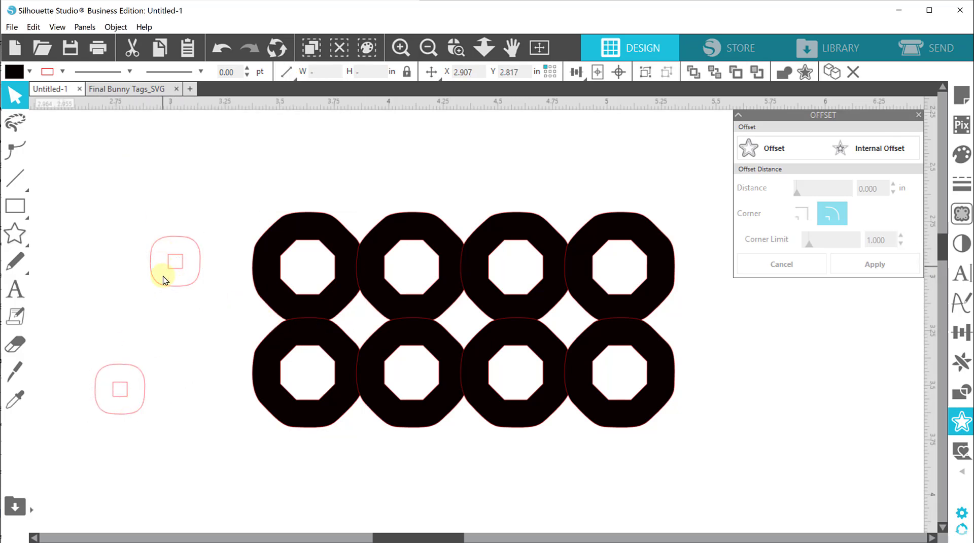
pyautogui.moveTo(163, 289); pyautogui.dragTo(337, 328)
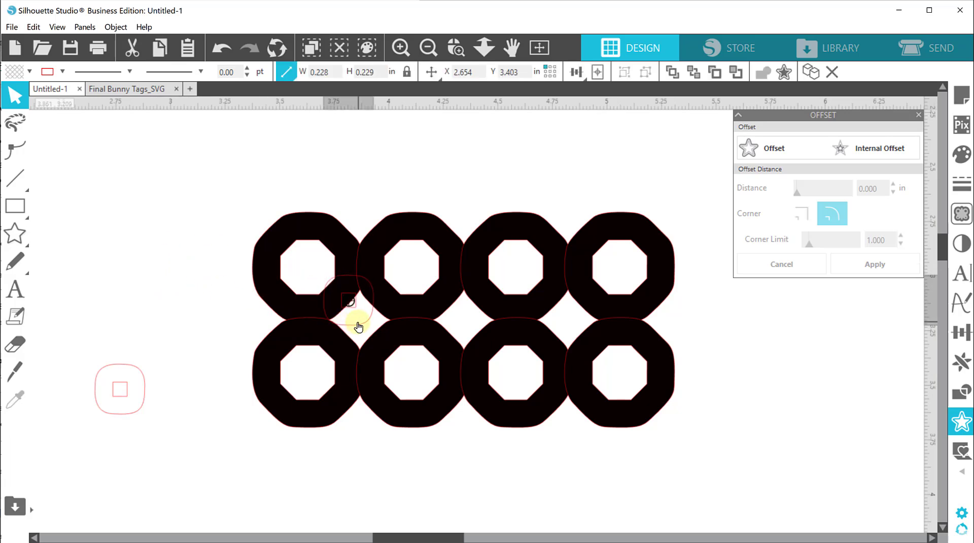
pyautogui.click(30, 72)
pyautogui.click(15, 91)
pyautogui.moveTo(361, 312); pyautogui.dragTo(374, 335)
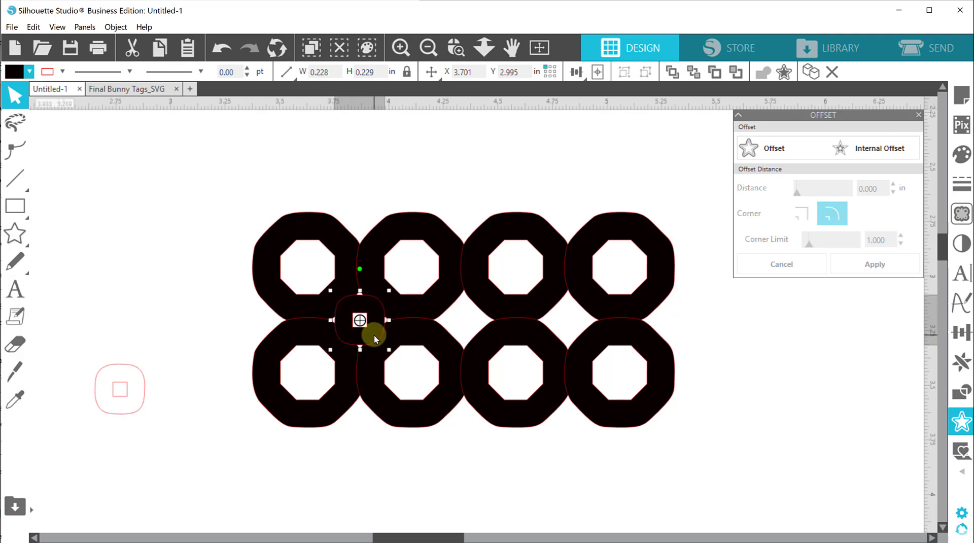
pyautogui.click(477, 500)
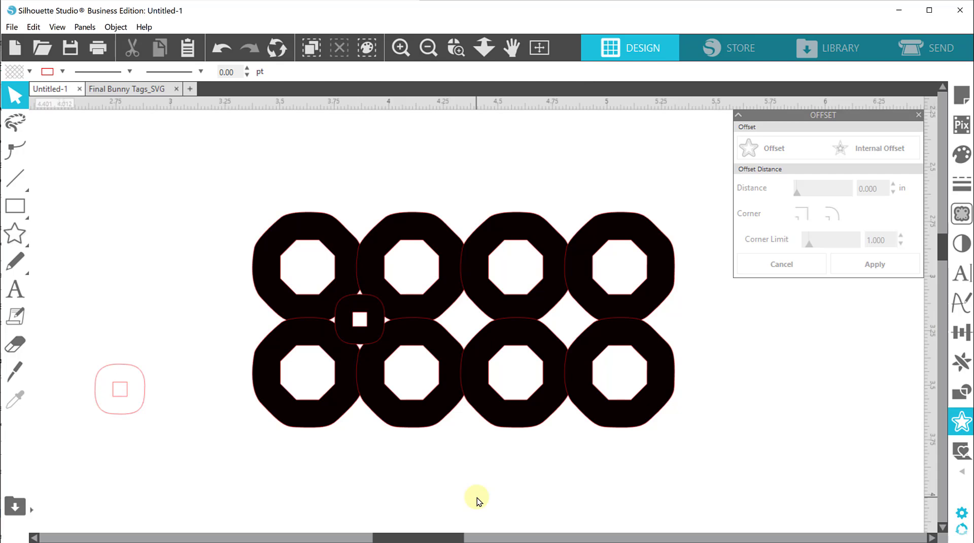
pyautogui.click(360, 337)
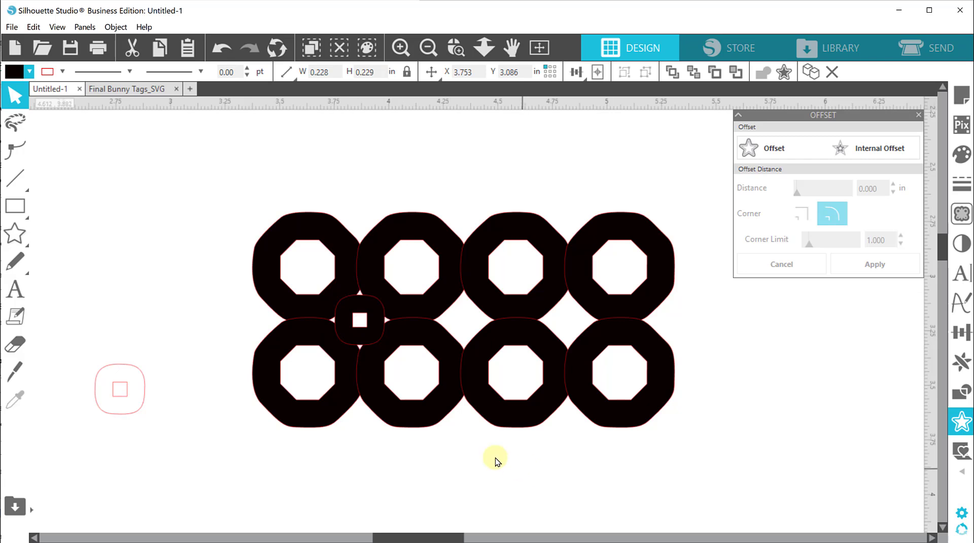
pyautogui.click(422, 397)
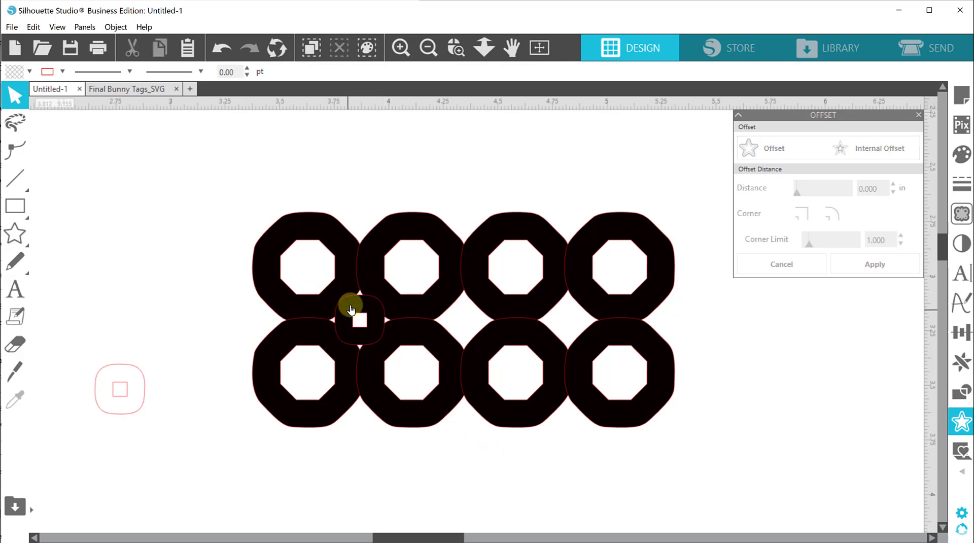
# - Place three copies of the black square ring at the remaining gaps and right end between the octagon rows, and nudge the third ring slightly left
pyautogui.moveTo(381, 317); pyautogui.dragTo(697, 316)
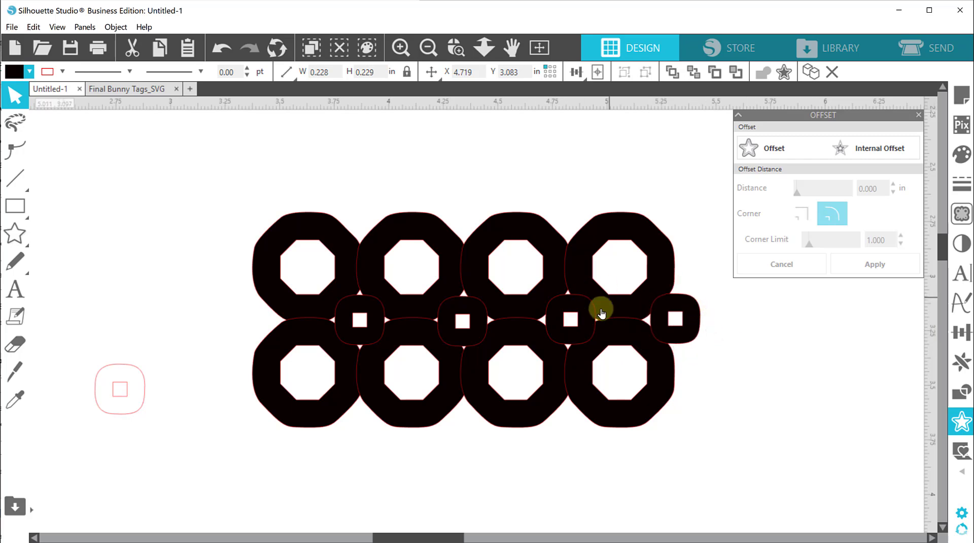
pyautogui.click(563, 336)
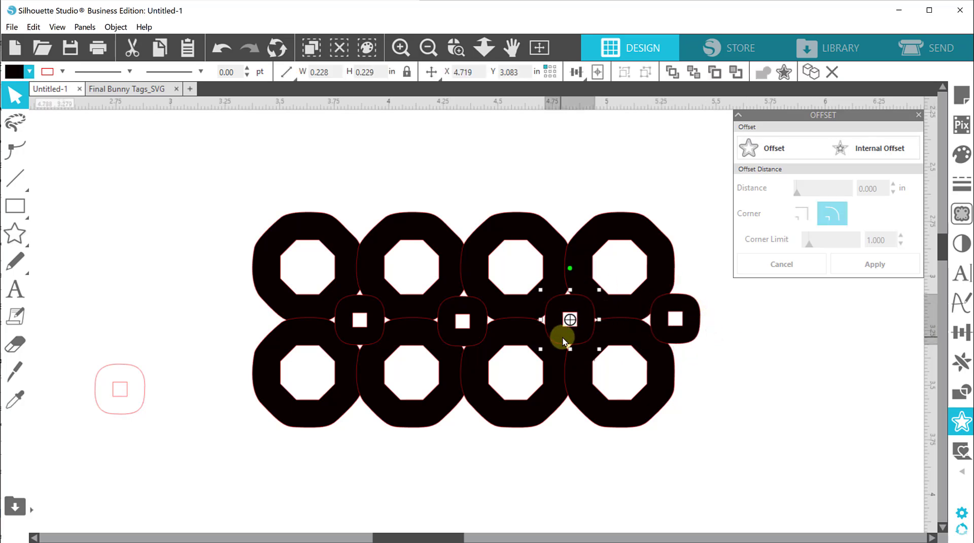
pyautogui.click(654, 462)
pyautogui.click(570, 341)
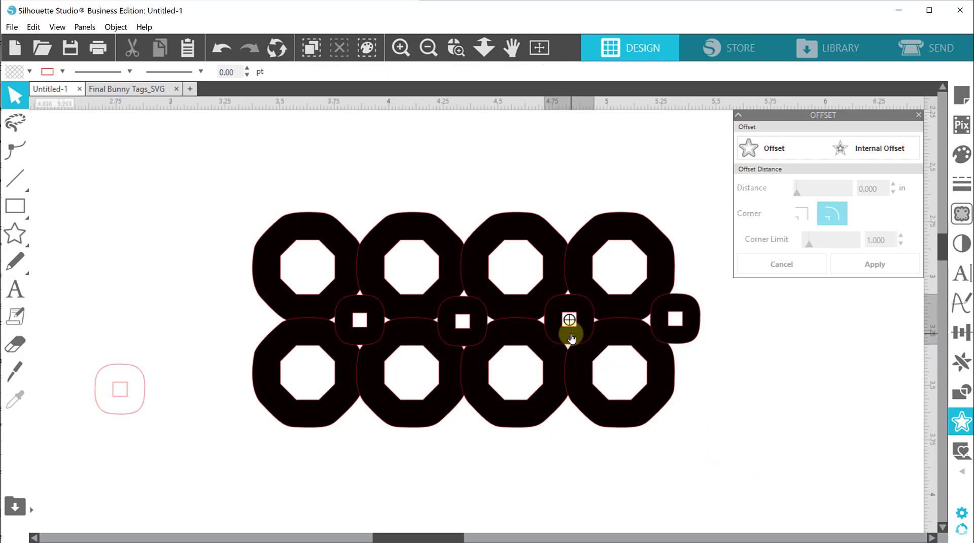
pyautogui.click(729, 424)
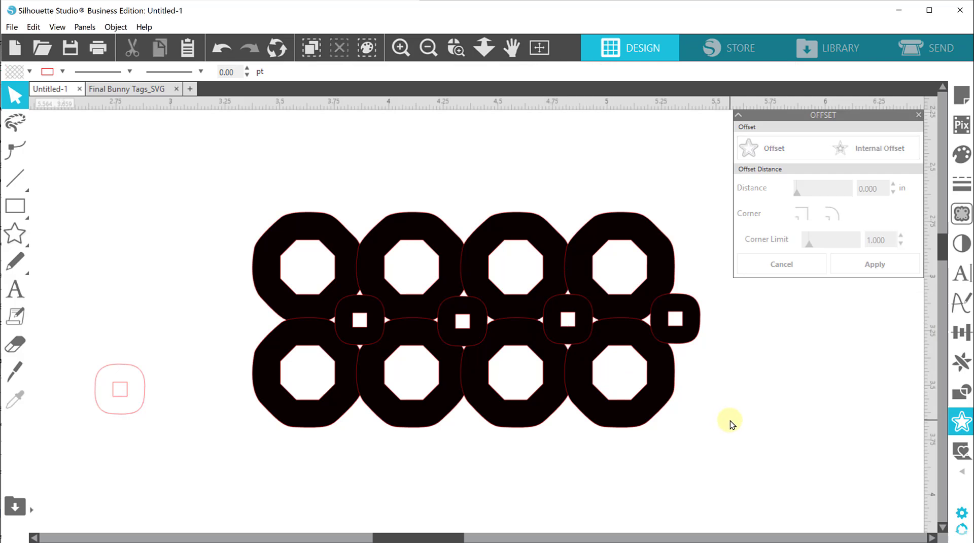
# - Nudge the second small square ring to about X 4.230 in, Y 3.092 in to centre it in its gap
pyautogui.click(472, 337)
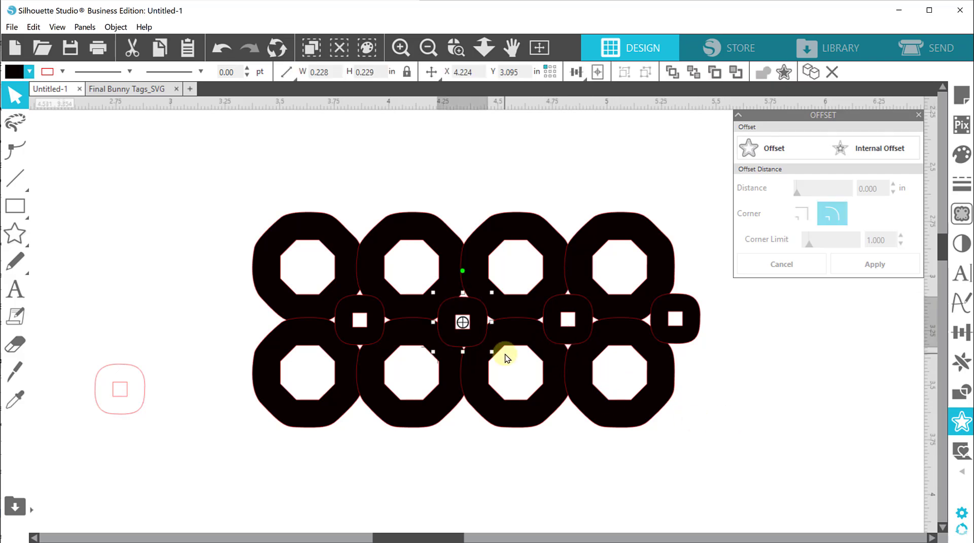
pyautogui.click(677, 454)
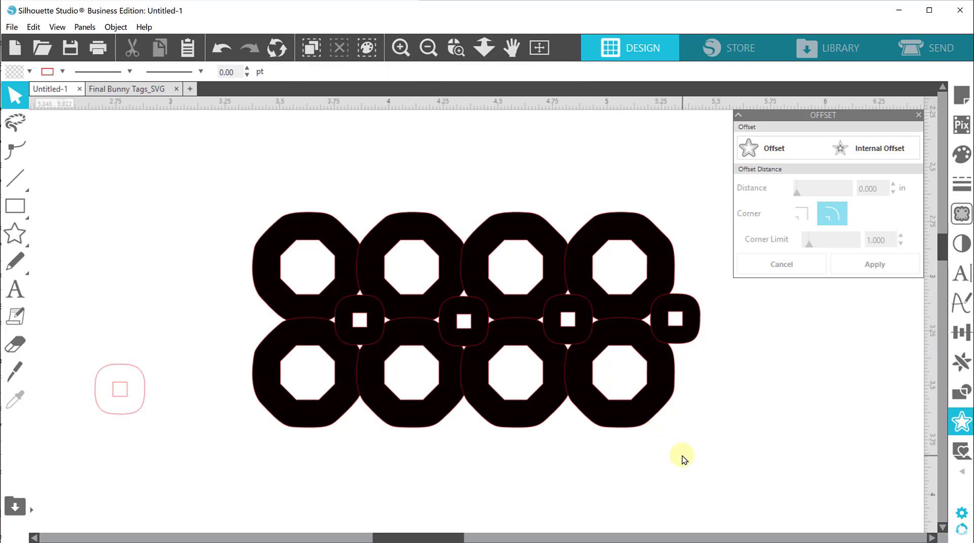
pyautogui.click(477, 345)
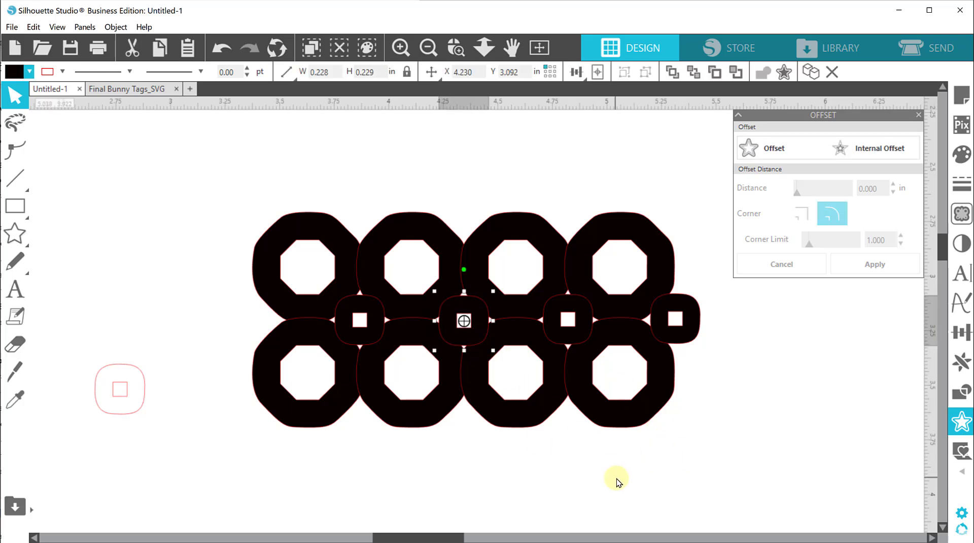
# - Align the four black square rings in a level row by their middles
pyautogui.click(350, 320)
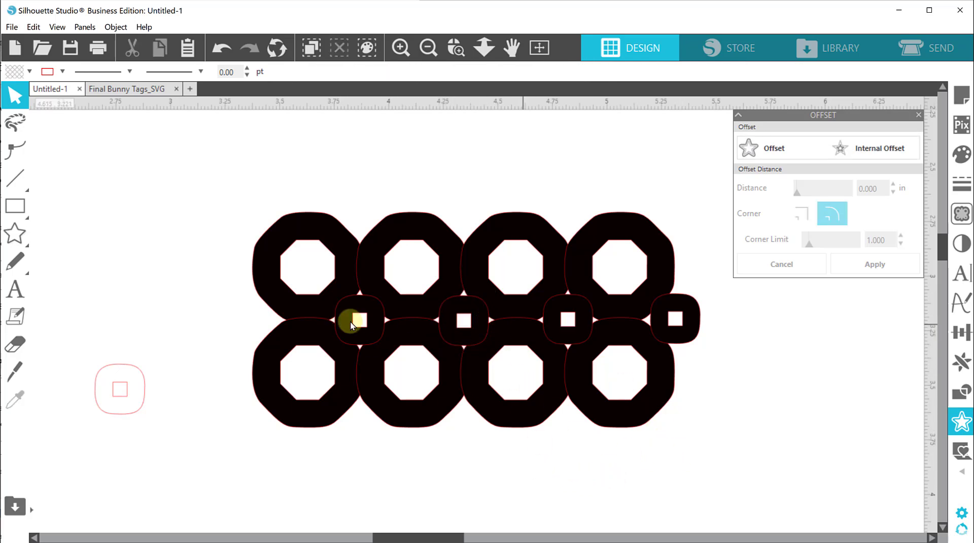
pyautogui.click(439, 322)
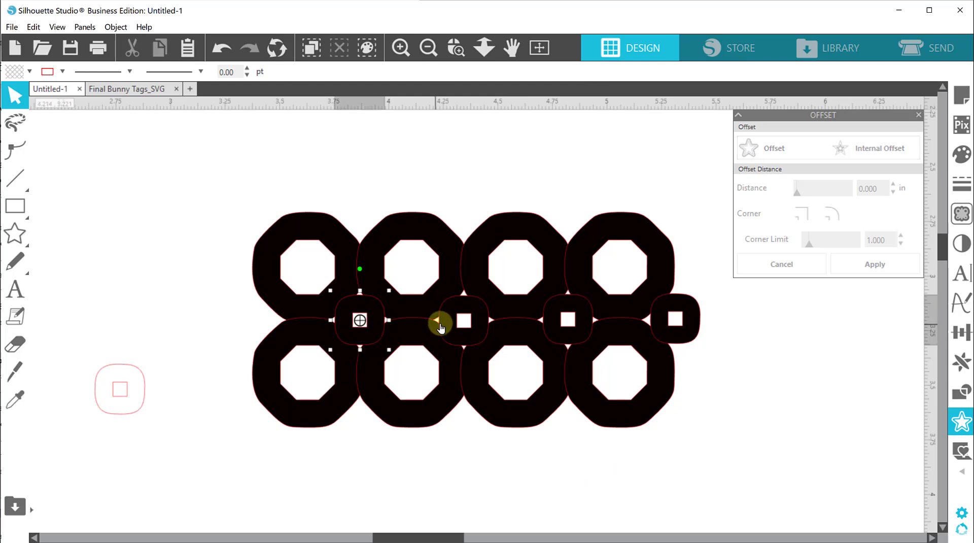
pyautogui.keyDown('shift'); pyautogui.click(566, 323); pyautogui.keyUp('shift')
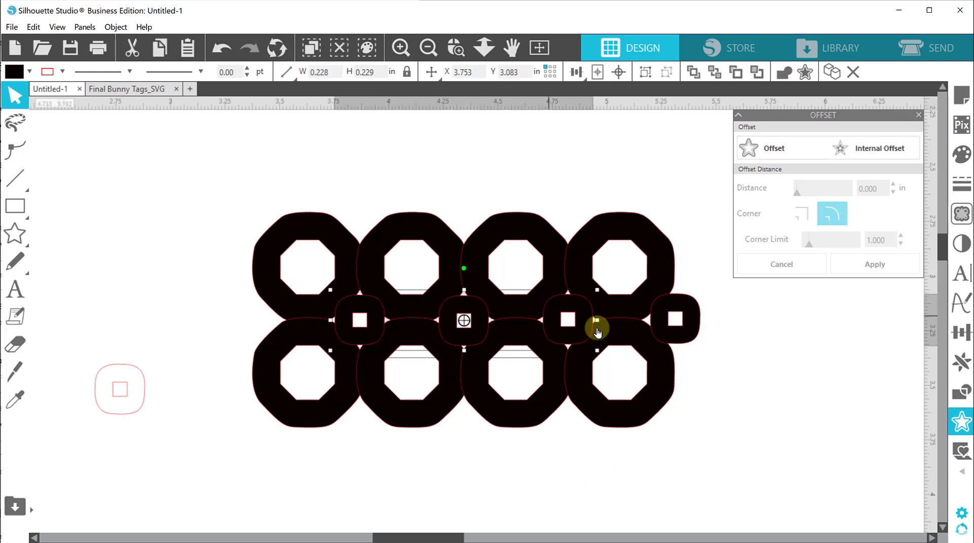
pyautogui.keyDown('shift'); pyautogui.click(659, 326); pyautogui.keyUp('shift')
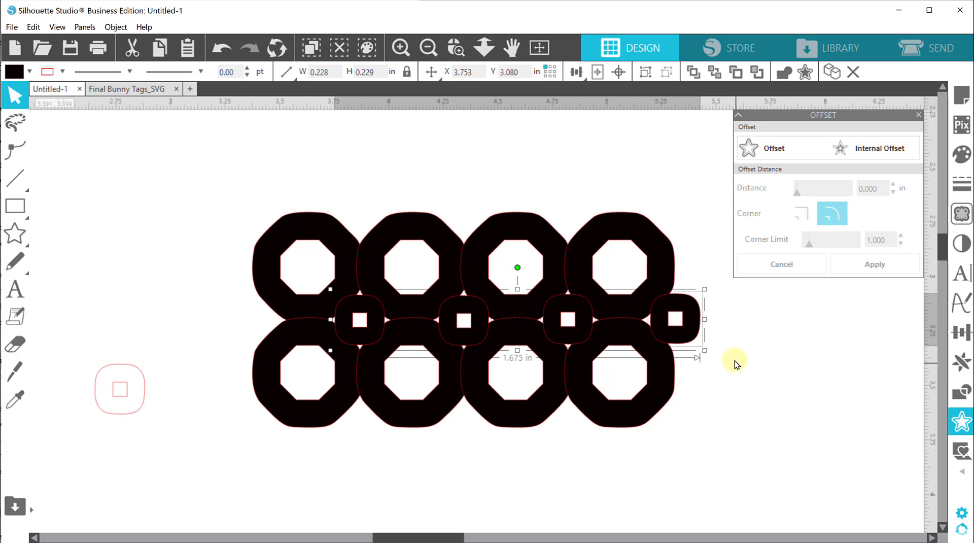
pyautogui.click(575, 73)
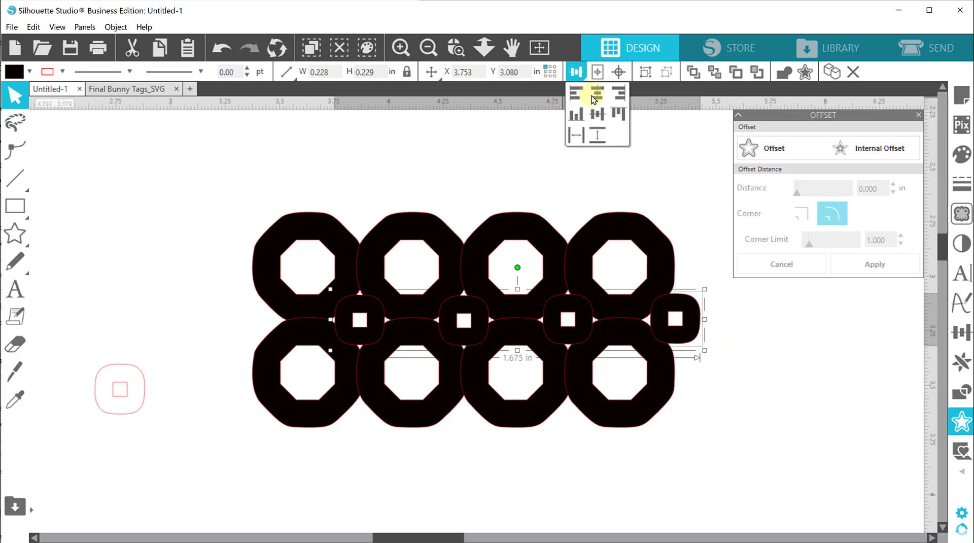
pyautogui.click(597, 113)
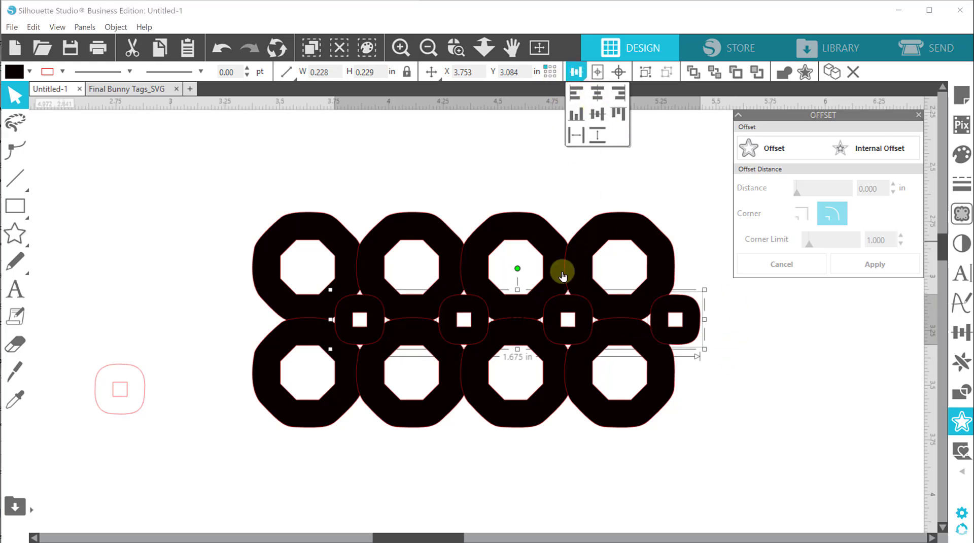
pyautogui.click(776, 383)
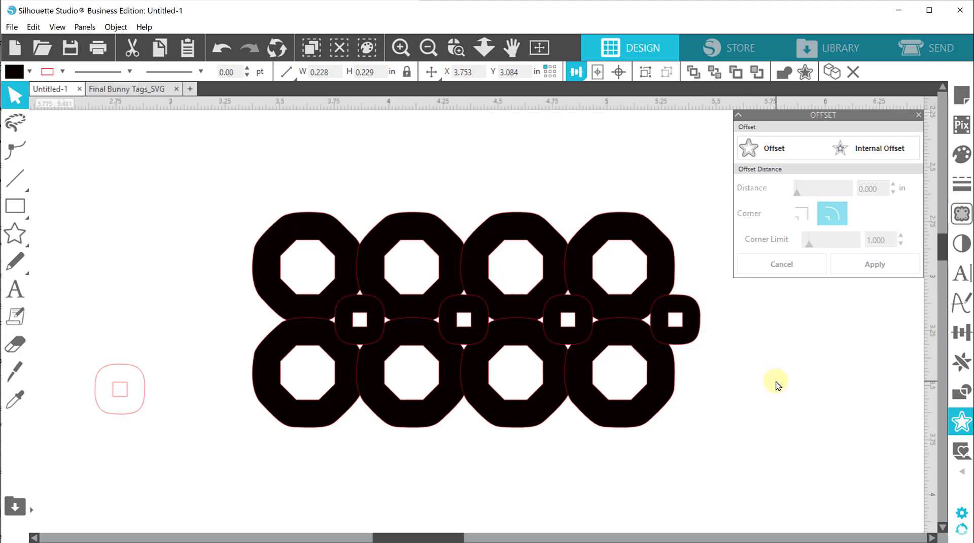
# - Nudge the rightmost square ring slightly left to about X 5.181 in, matching the spacing of the other rings
pyautogui.click(703, 334)
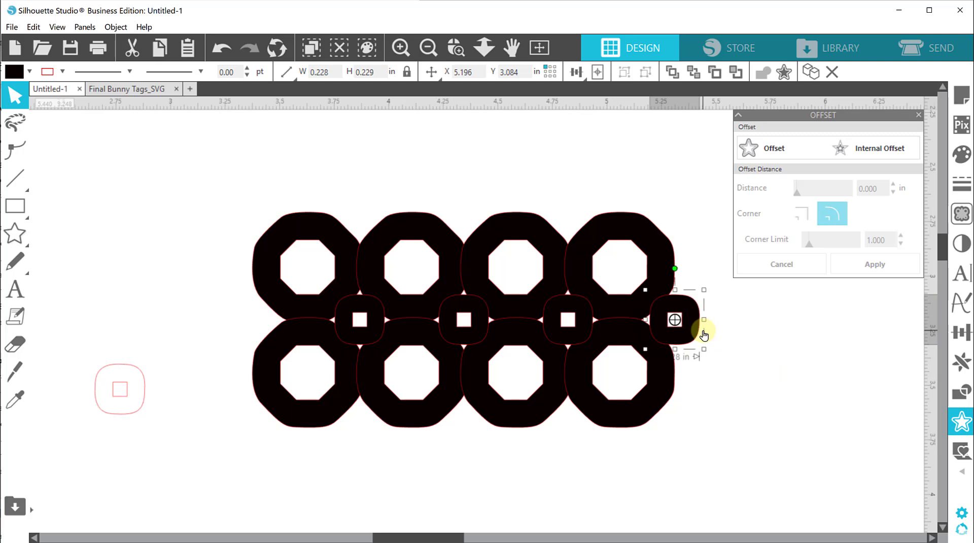
pyautogui.click(720, 360)
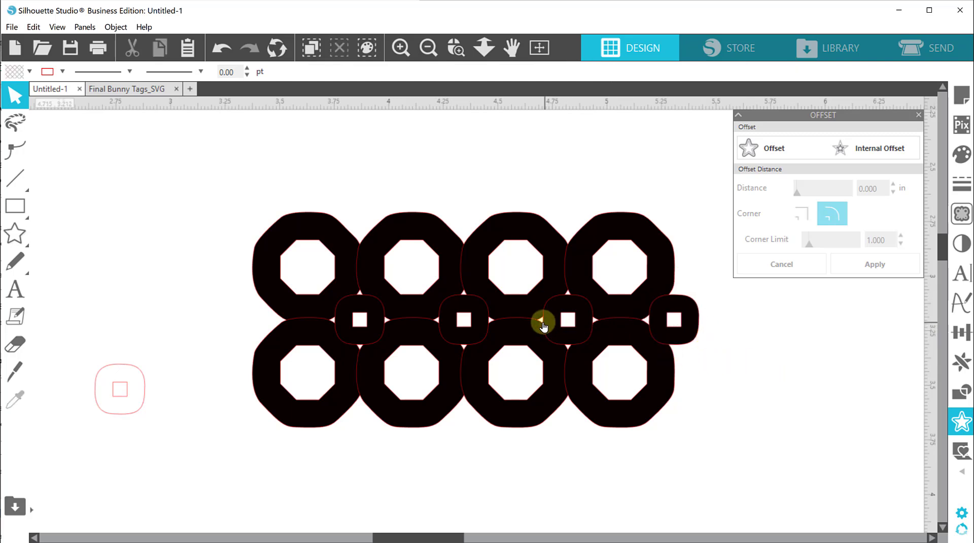
pyautogui.click(656, 322)
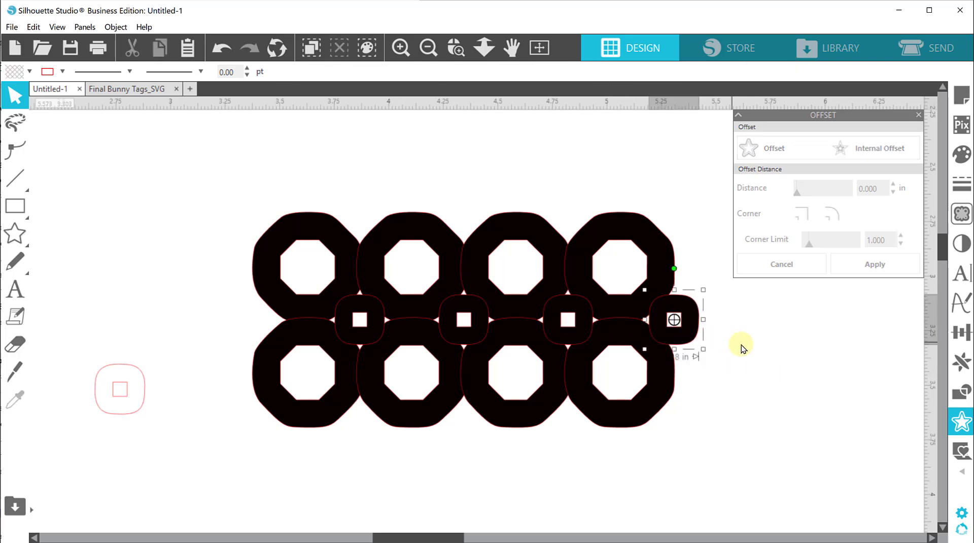
pyautogui.click(786, 376)
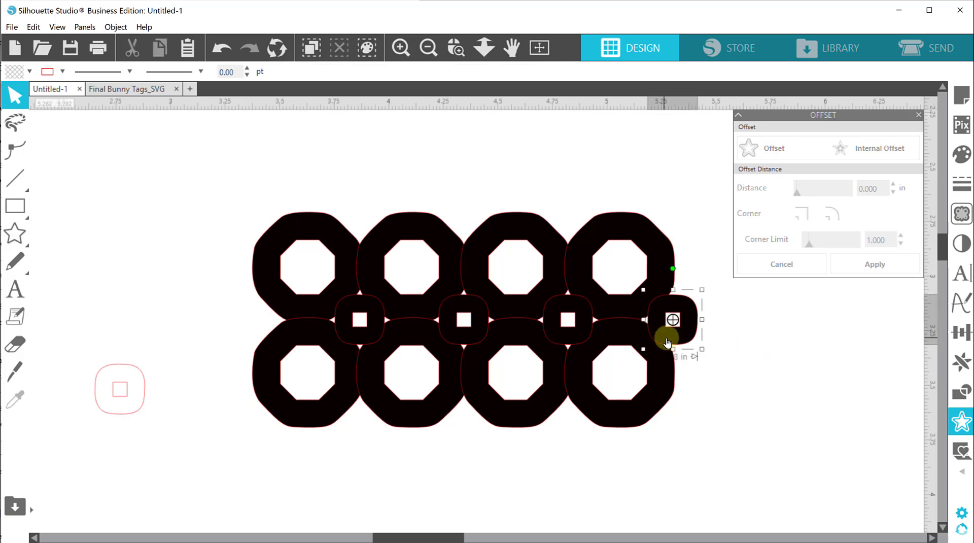
pyautogui.click(729, 361)
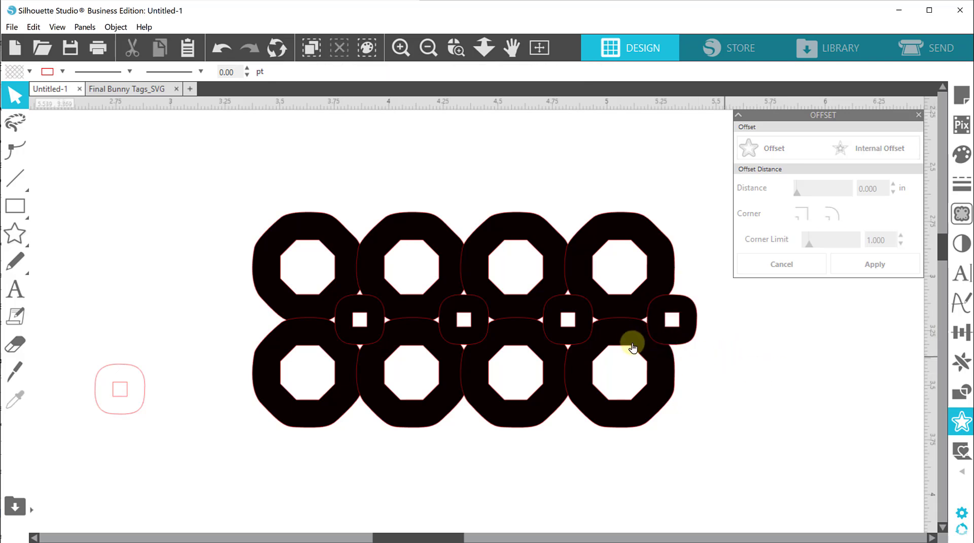
pyautogui.click(654, 339)
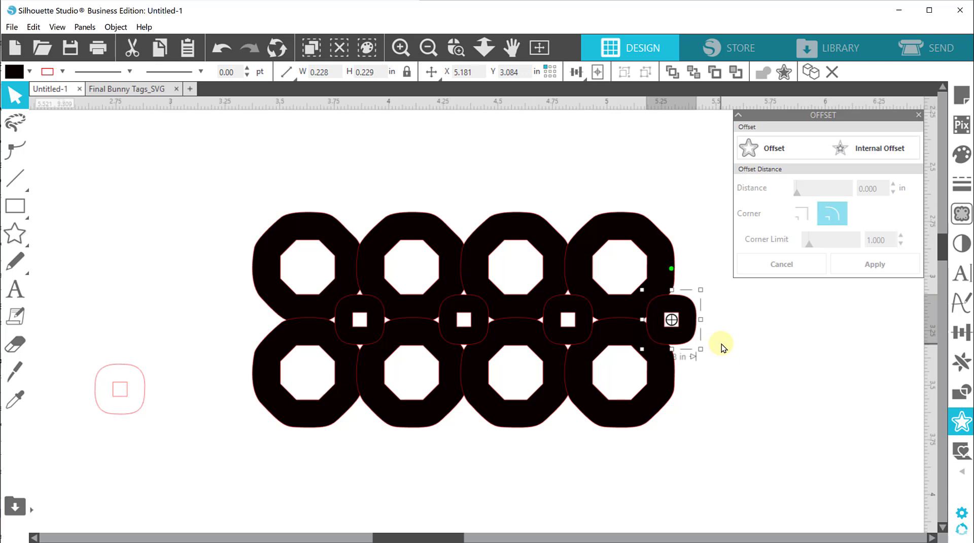
pyautogui.click(746, 352)
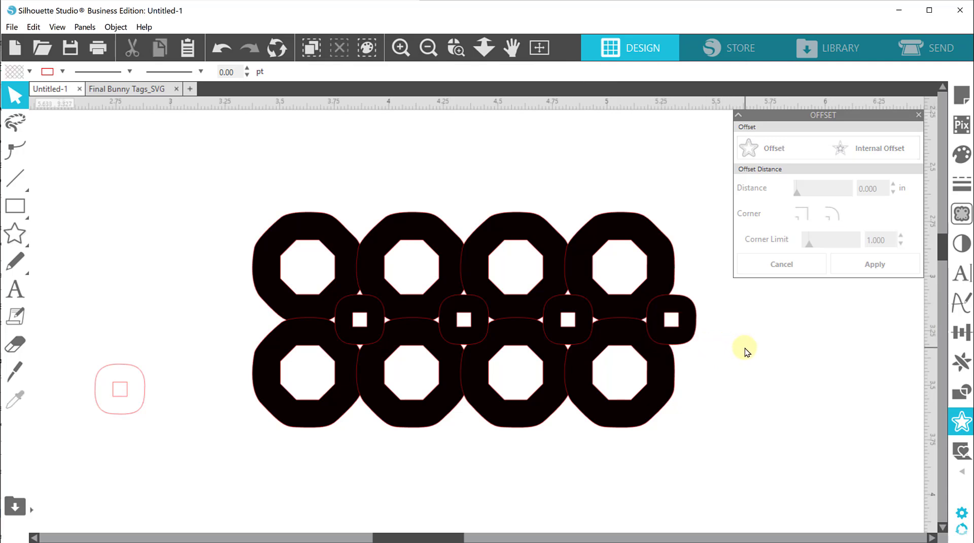
# - Copy the row of four black square rings straight down to the lower edge of the second octagon row
pyautogui.click(349, 333)
pyautogui.keyDown('shift'); pyautogui.click(459, 324); pyautogui.keyUp('shift')
pyautogui.keyDown('shift'); pyautogui.click(559, 328); pyautogui.keyUp('shift')
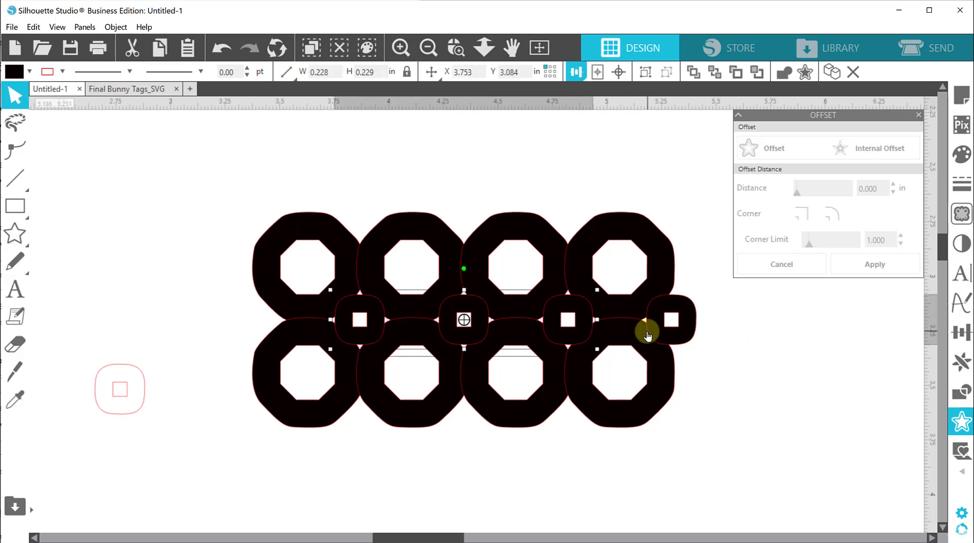
pyautogui.keyDown('shift'); pyautogui.click(649, 333); pyautogui.keyUp('shift')
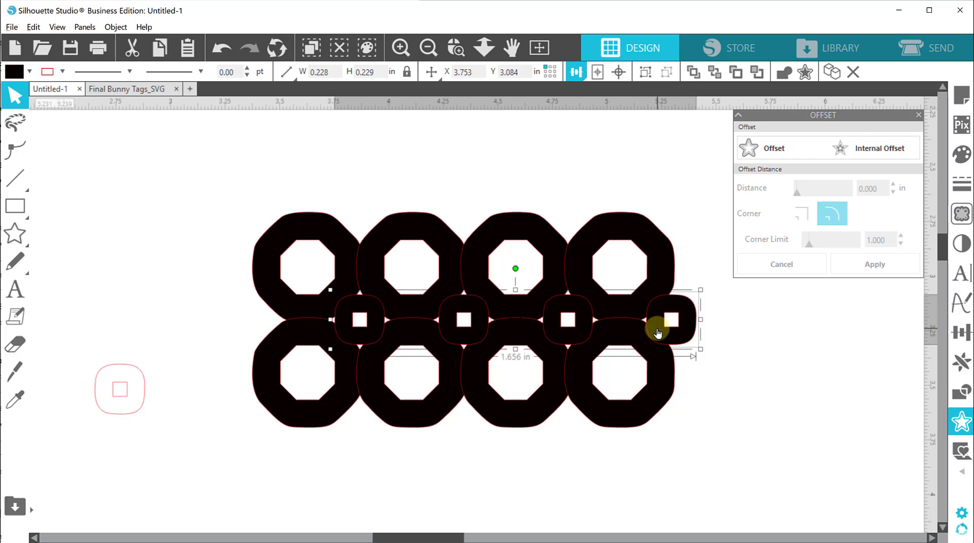
pyautogui.moveTo(658, 339); pyautogui.dragTo(658, 434)
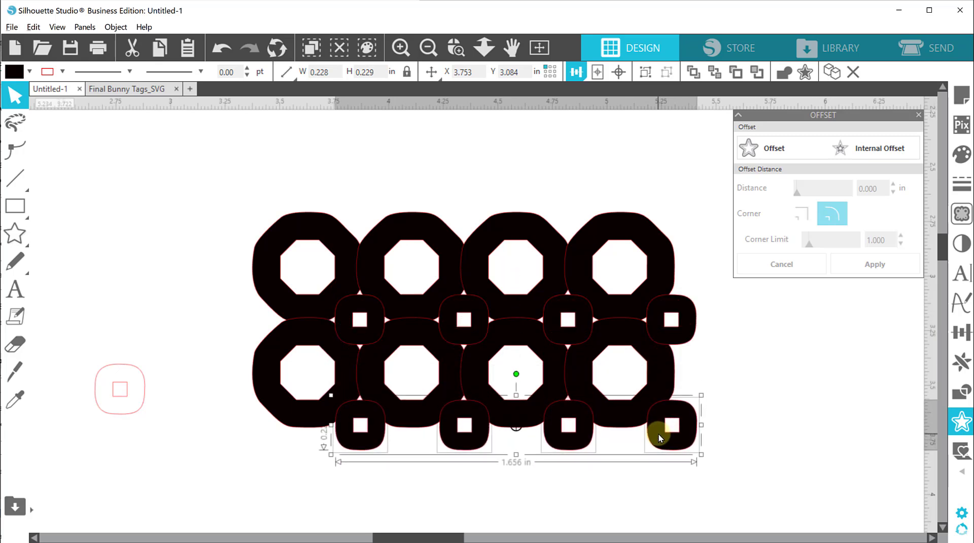
pyautogui.click(776, 437)
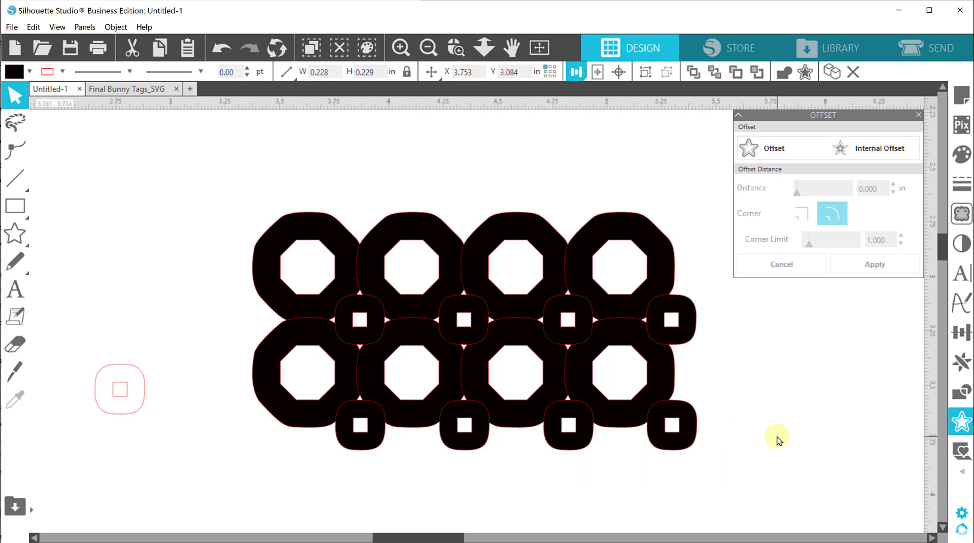
pyautogui.click(428, 47)
pyautogui.click(427, 47)
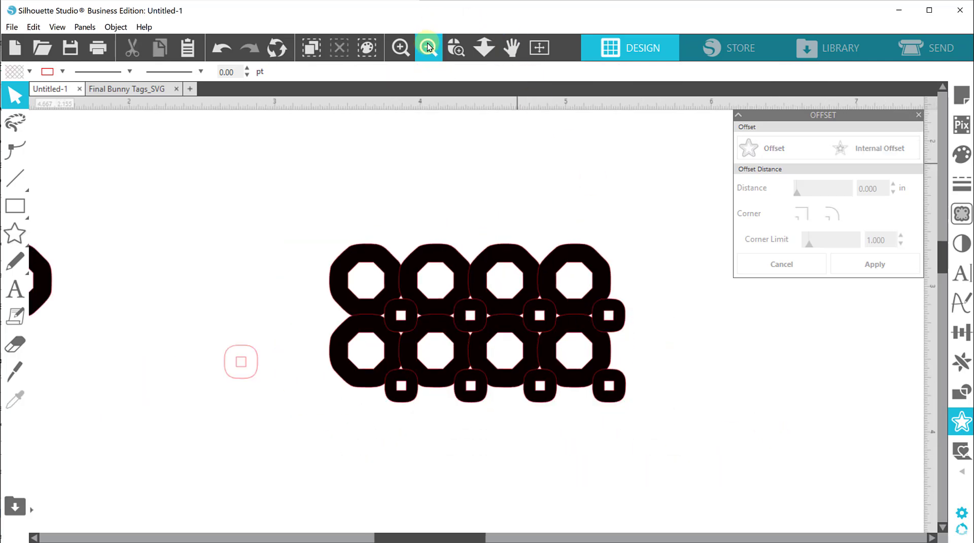
# - Move the unfilled small square ring left to about X 1.410 in, Y 3.451 in, beneath the single octagon ring
pyautogui.click(428, 47)
pyautogui.click(321, 350)
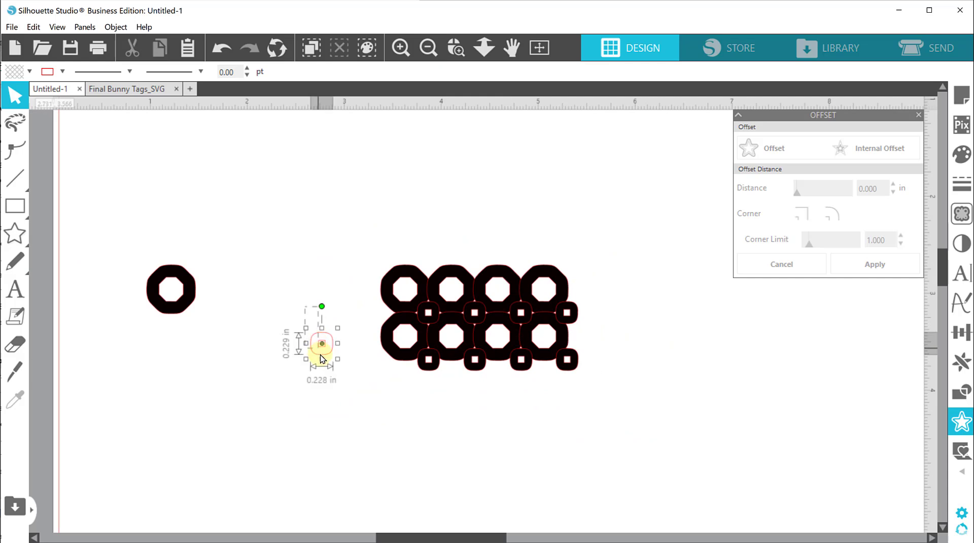
pyautogui.moveTo(332, 351); pyautogui.dragTo(211, 355)
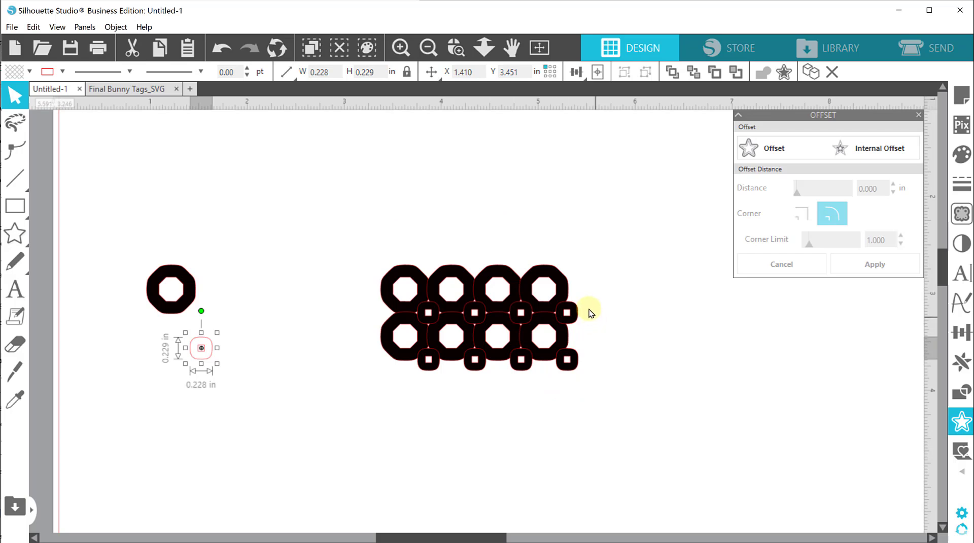
# - Group the two-row ring pattern and place a spare copy of it near the page's upper-left corner
pyautogui.click(429, 47)
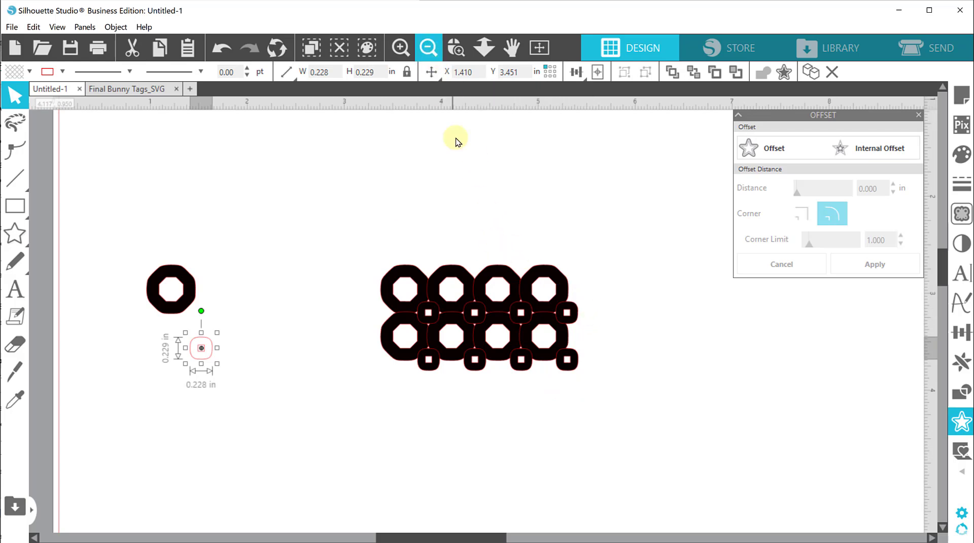
pyautogui.click(451, 174)
pyautogui.moveTo(366, 202); pyautogui.dragTo(608, 409)
pyautogui.press('i')
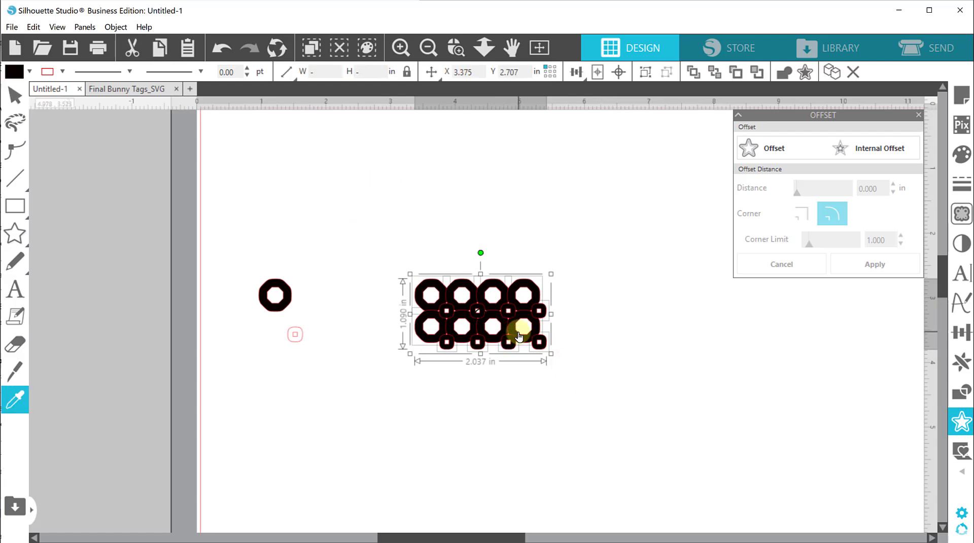
pyautogui.press('v')
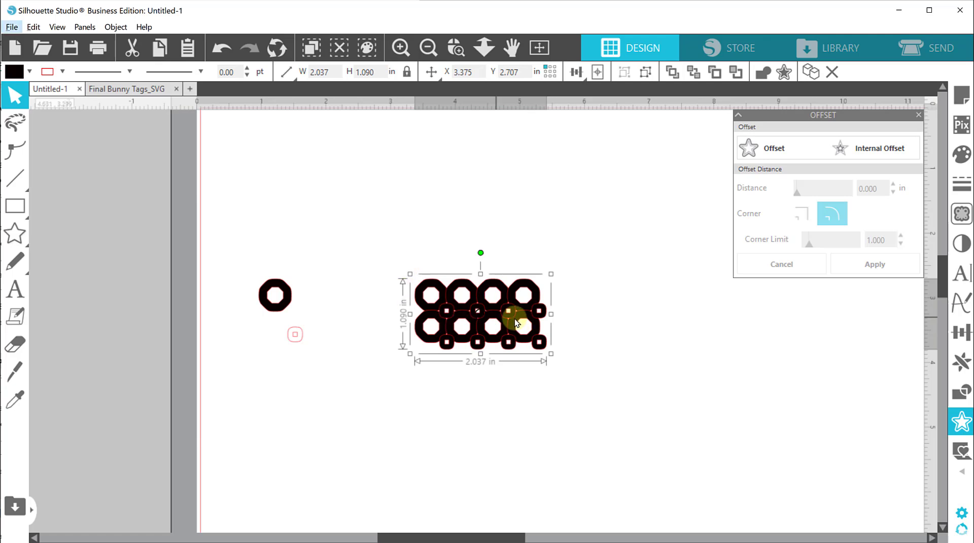
pyautogui.moveTo(516, 320); pyautogui.dragTo(315, 191)
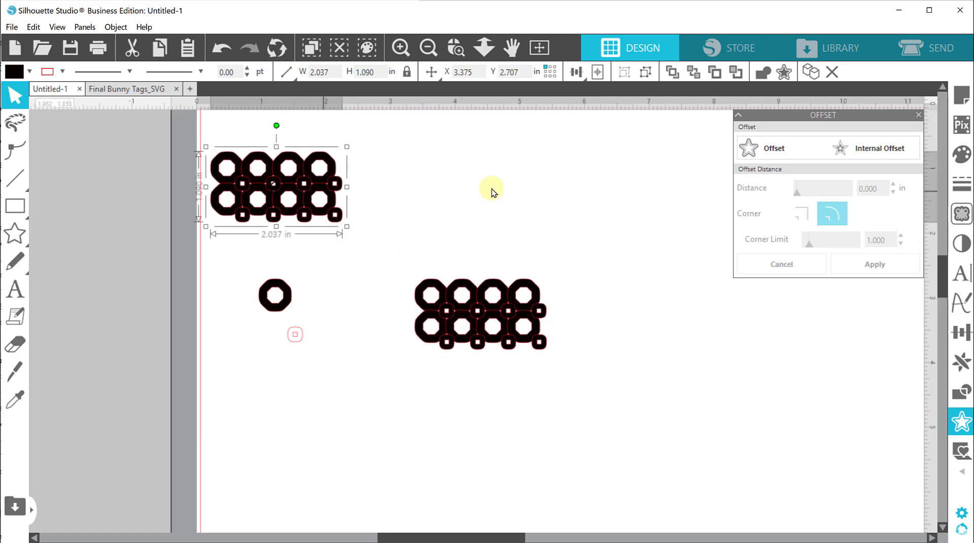
# - Duplicate the original two-row ring pattern directly below itself
pyautogui.click(378, 184)
pyautogui.moveTo(409, 250); pyautogui.dragTo(620, 385)
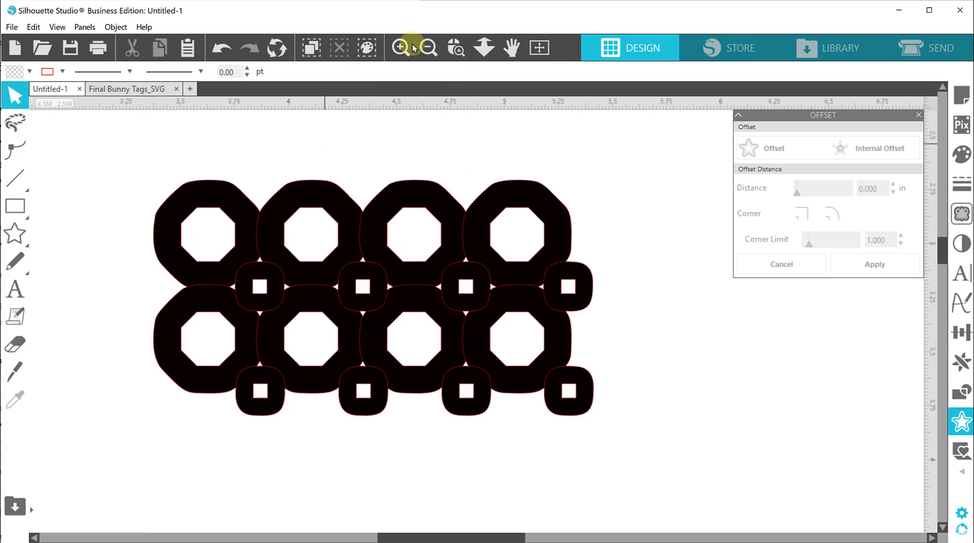
pyautogui.click(429, 47)
pyautogui.click(430, 48)
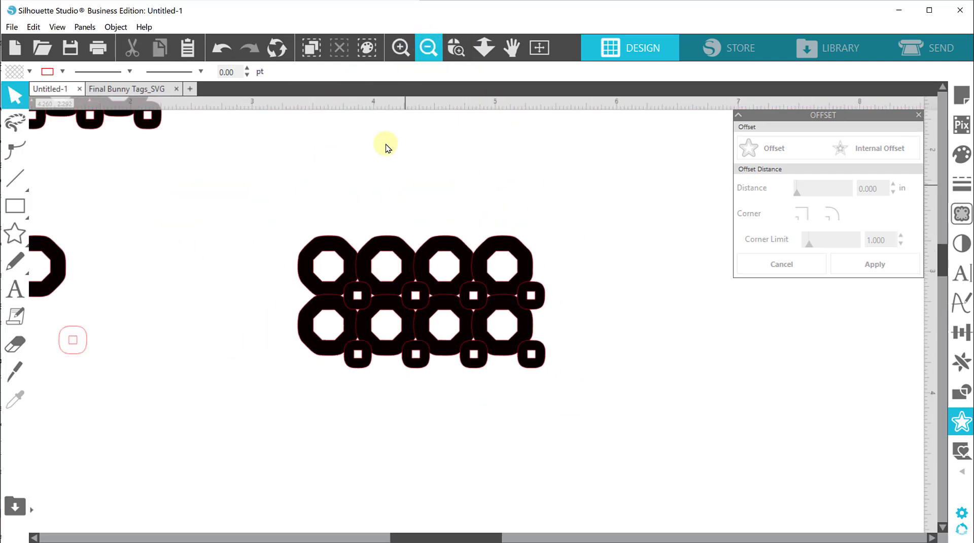
pyautogui.click(461, 312)
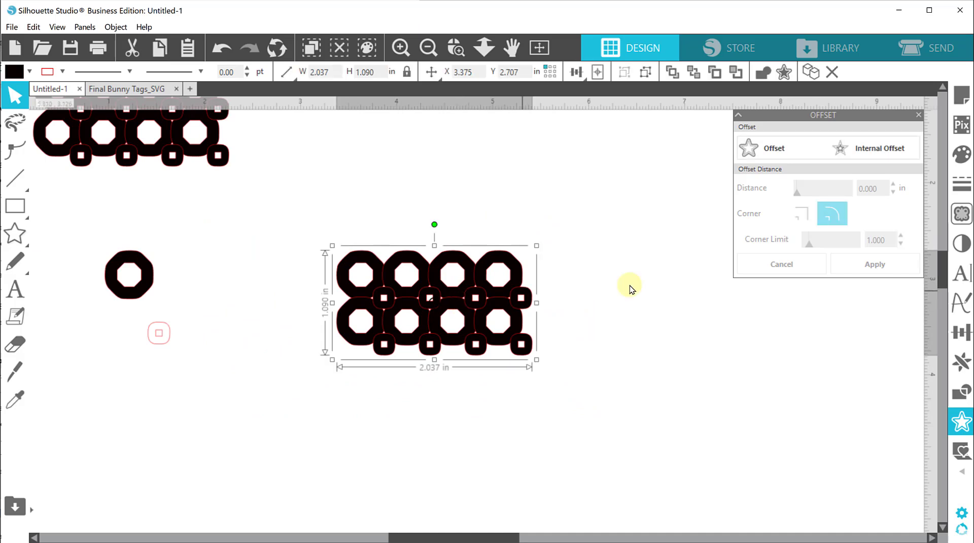
pyautogui.click(962, 361)
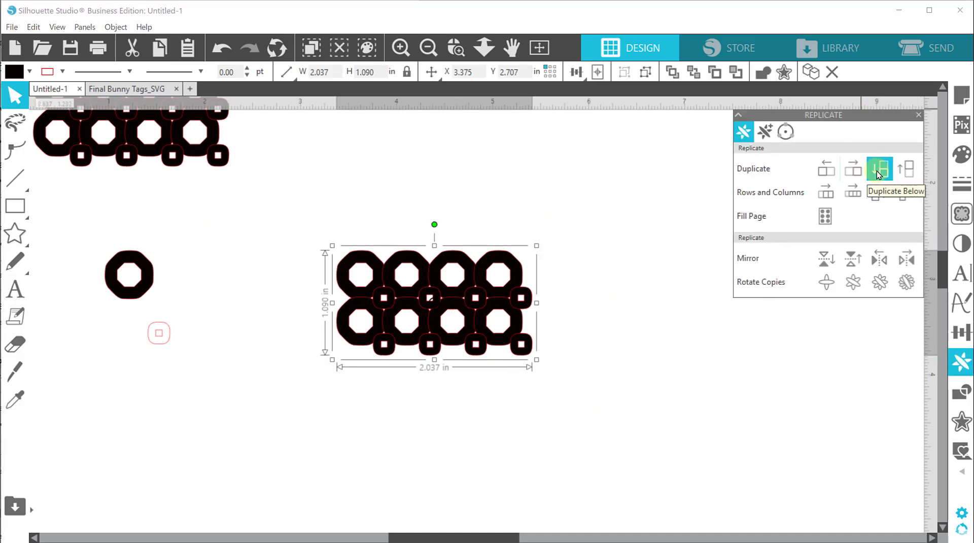
pyautogui.click(877, 171)
pyautogui.moveTo(450, 378); pyautogui.dragTo(479, 390)
pyautogui.click(680, 342)
pyautogui.hotkey('ctrl', 'z')
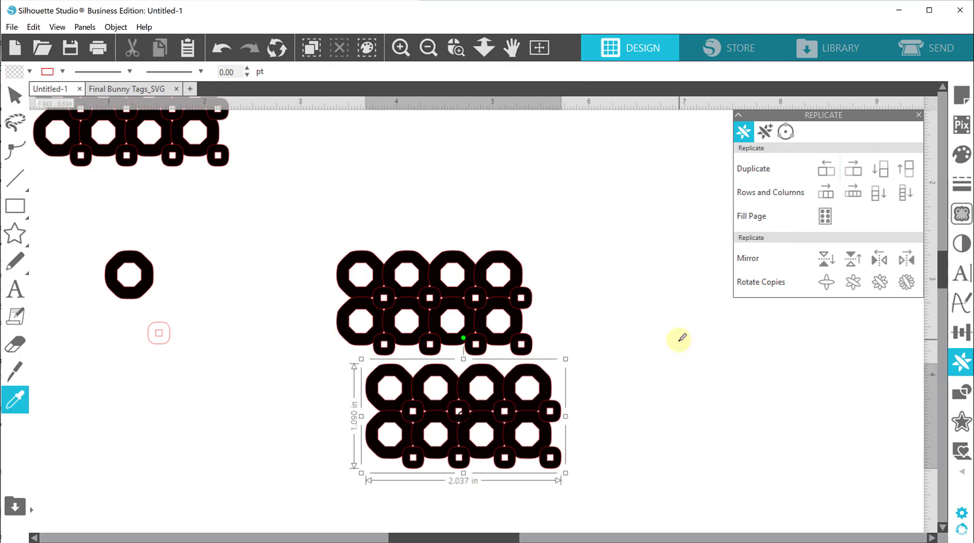
pyautogui.hotkey('ctrl', 'z')
pyautogui.press('v')
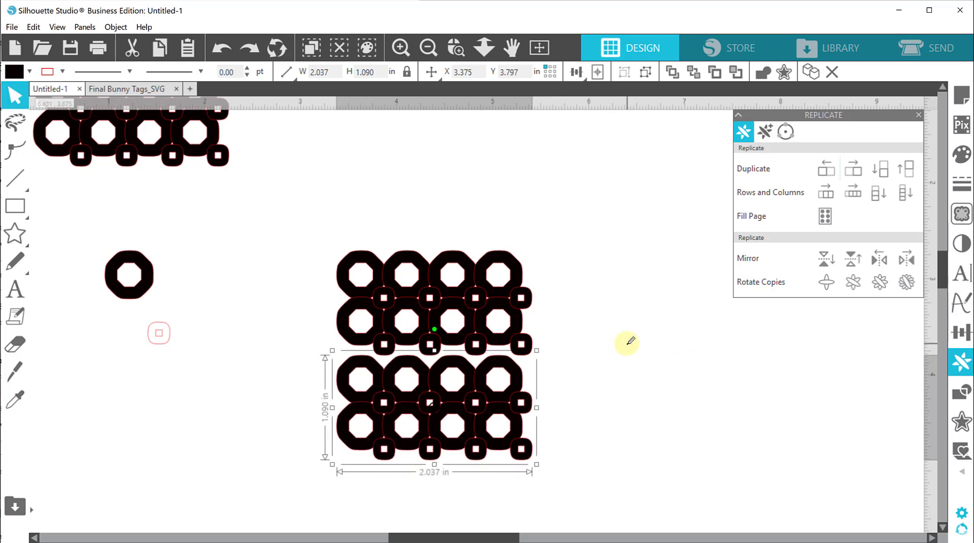
# - Nudge the lower copy up to about Y 3.683 in so its octagons meet the row above around the square rings
pyautogui.press('Up')
pyautogui.press('Up')
pyautogui.press('Up')
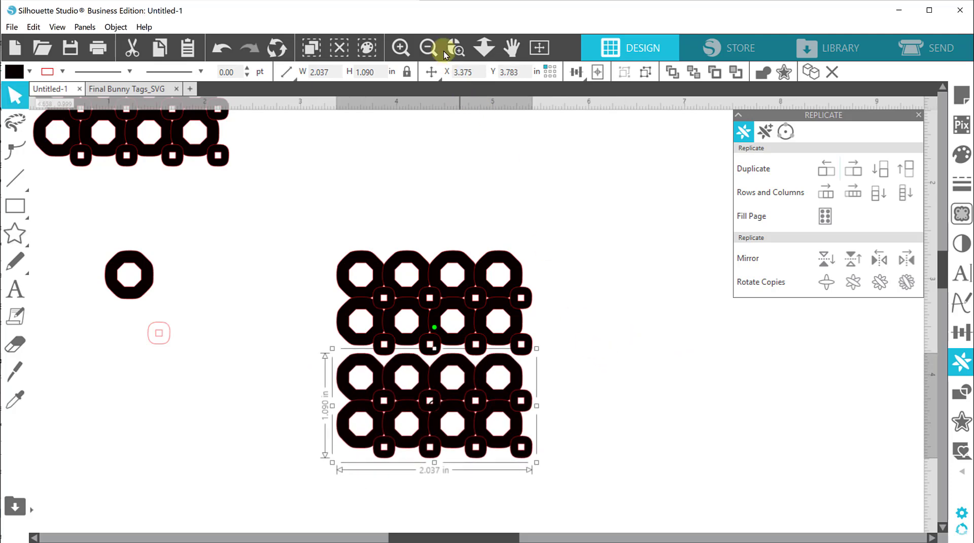
pyautogui.click(446, 53)
pyautogui.click(594, 434)
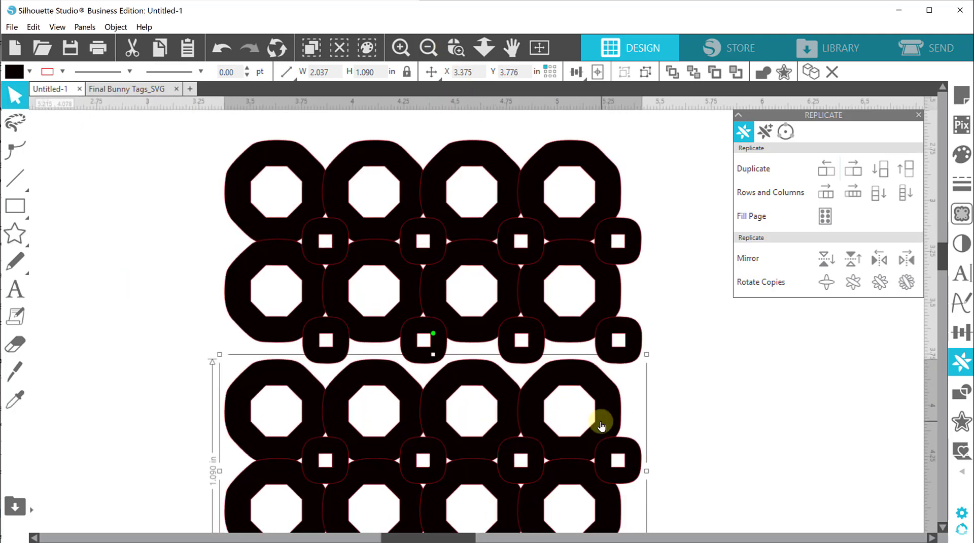
pyautogui.press('Up')
pyautogui.press('Up')
pyautogui.press('Up')
pyautogui.press('Up')
pyautogui.press('Up')
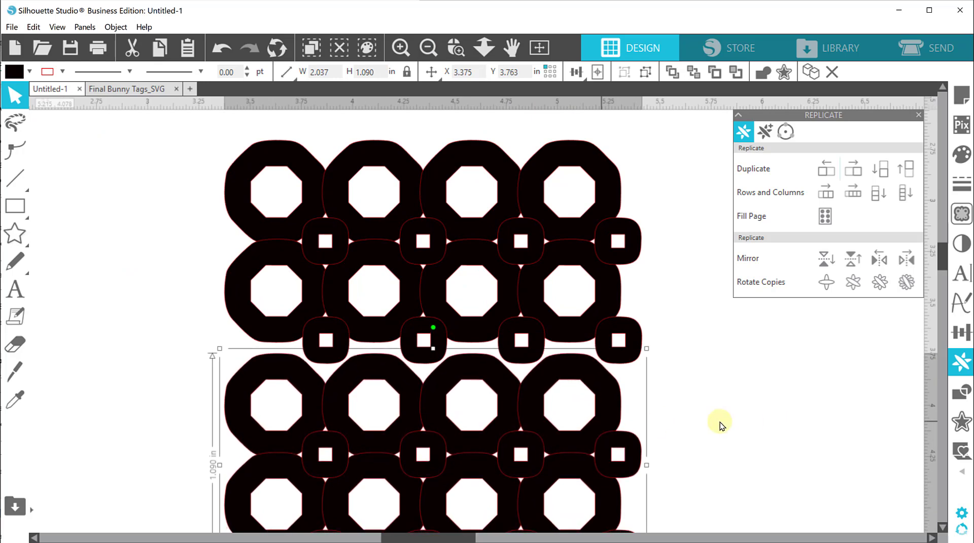
pyautogui.press('Up')
pyautogui.press('Up')
pyautogui.press('Up')
pyautogui.press('Up')
pyautogui.press('Up')
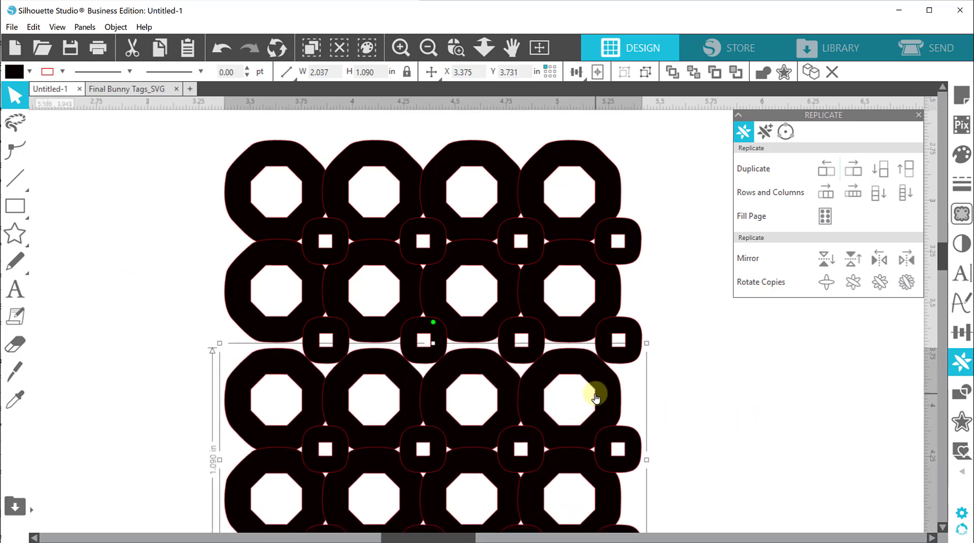
pyautogui.press('Up')
pyautogui.press('Up')
pyautogui.press('Up')
pyautogui.press('Up')
pyautogui.press('Up')
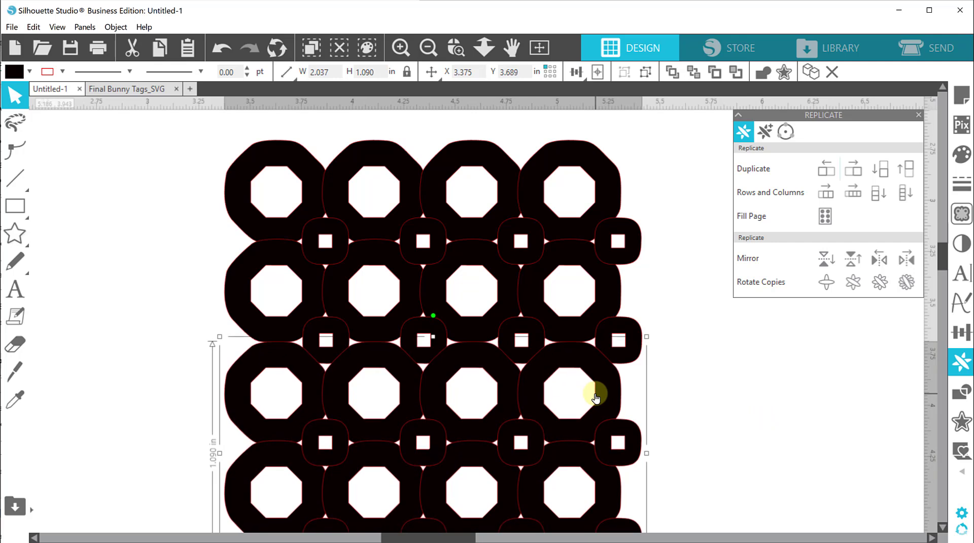
pyautogui.press('Up')
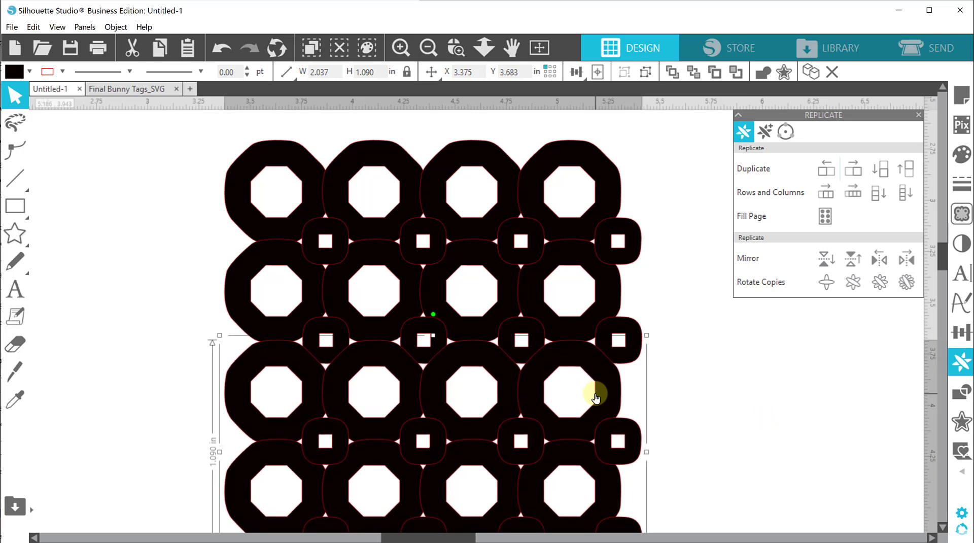
pyautogui.click(680, 398)
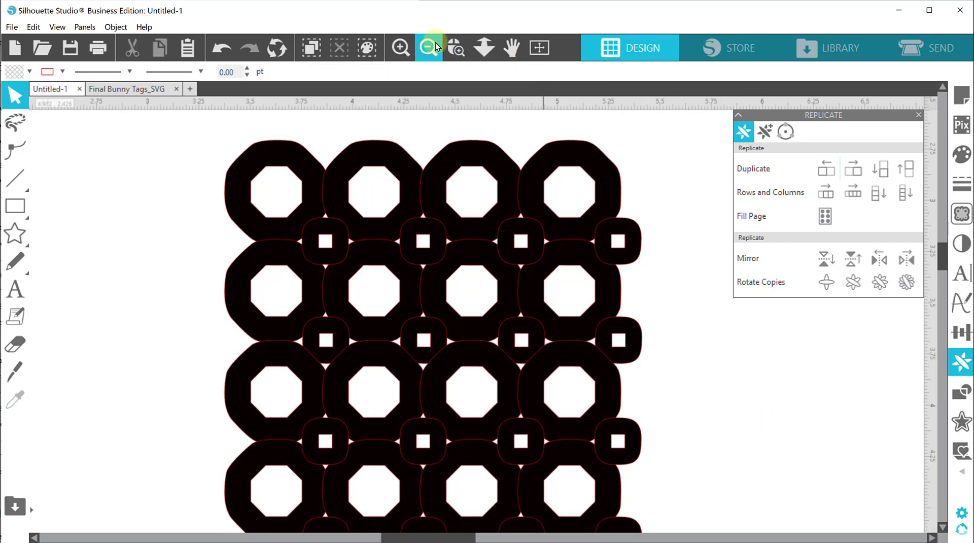
# - Duplicate the four-row ring block to the right of itself
pyautogui.click(428, 47)
pyautogui.click(429, 47)
pyautogui.click(428, 48)
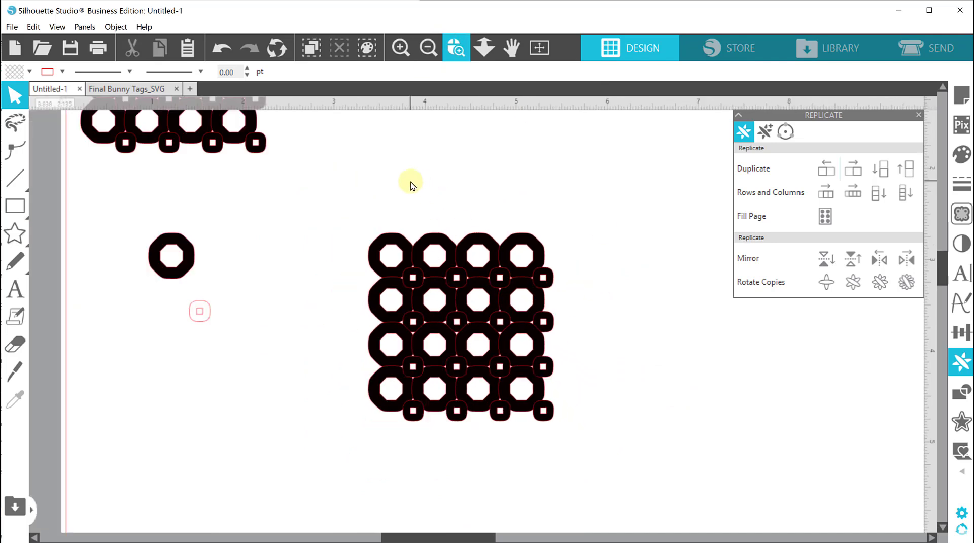
pyautogui.click(471, 384)
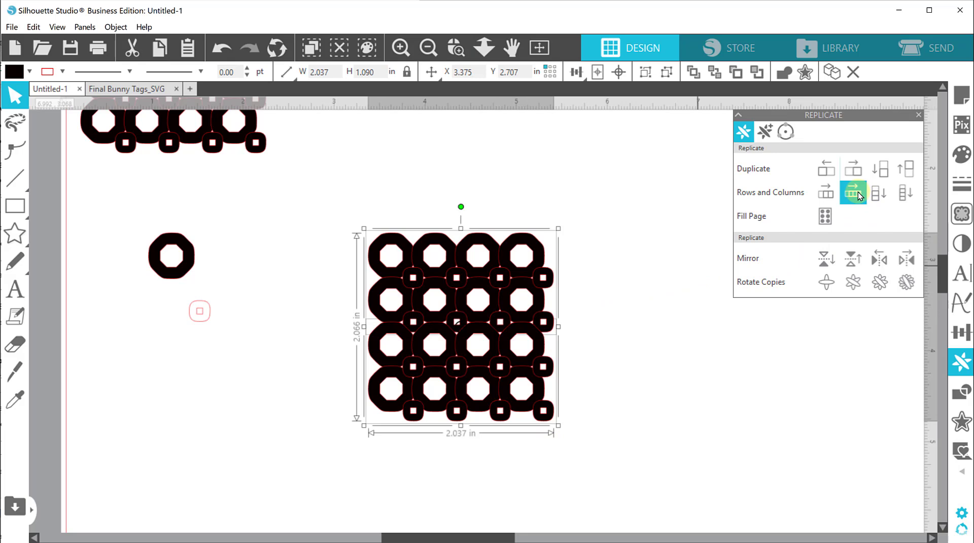
pyautogui.click(860, 165)
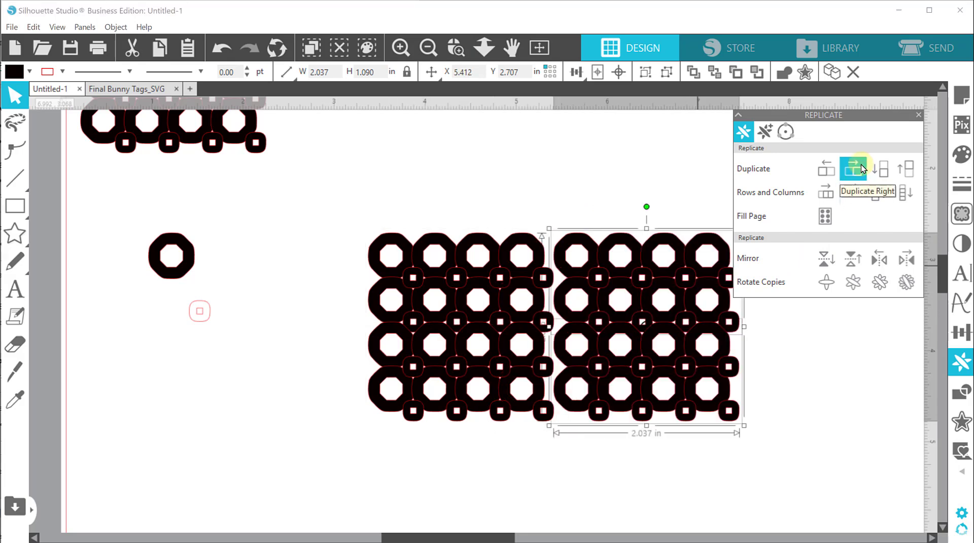
# - Nudge the duplicated block left to about X 5.296 in so its octagons overlap the first block's edge evenly
pyautogui.moveTo(511, 537); pyautogui.dragTo(530, 537)
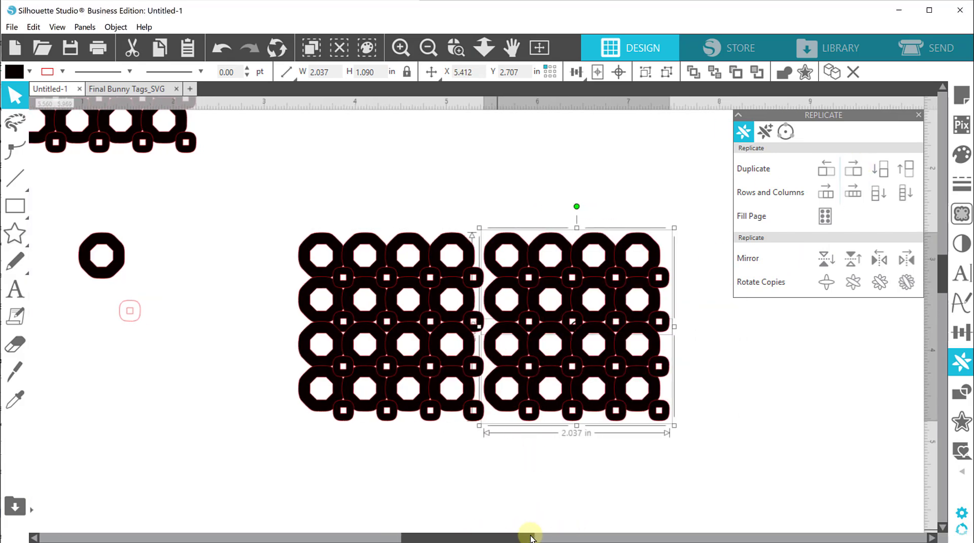
pyautogui.press('Left')
pyautogui.press('Left')
pyautogui.press('Left')
pyautogui.press('Left')
pyautogui.press('Left')
pyautogui.press('Left')
pyautogui.press('Left')
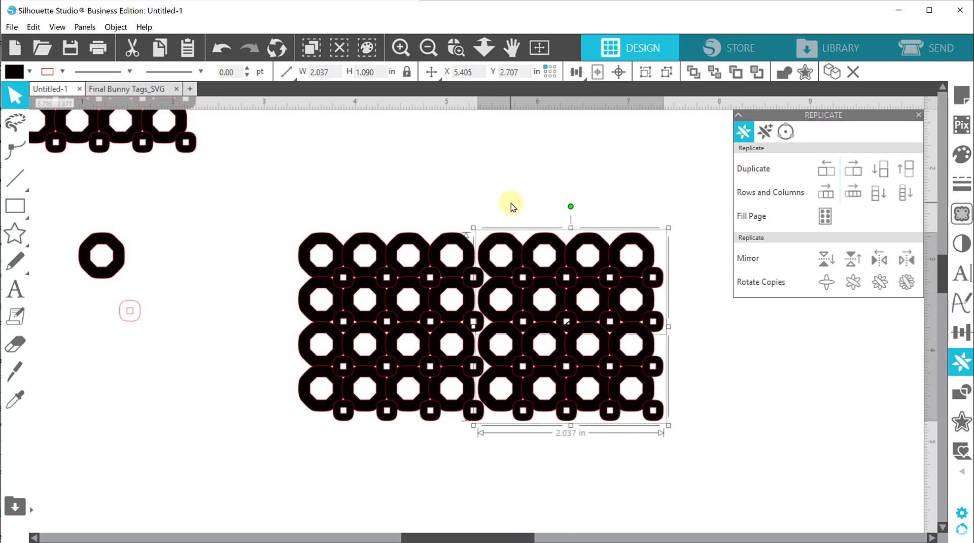
pyautogui.press('Left')
pyautogui.press('Left')
pyautogui.press('Left')
pyautogui.press('Left')
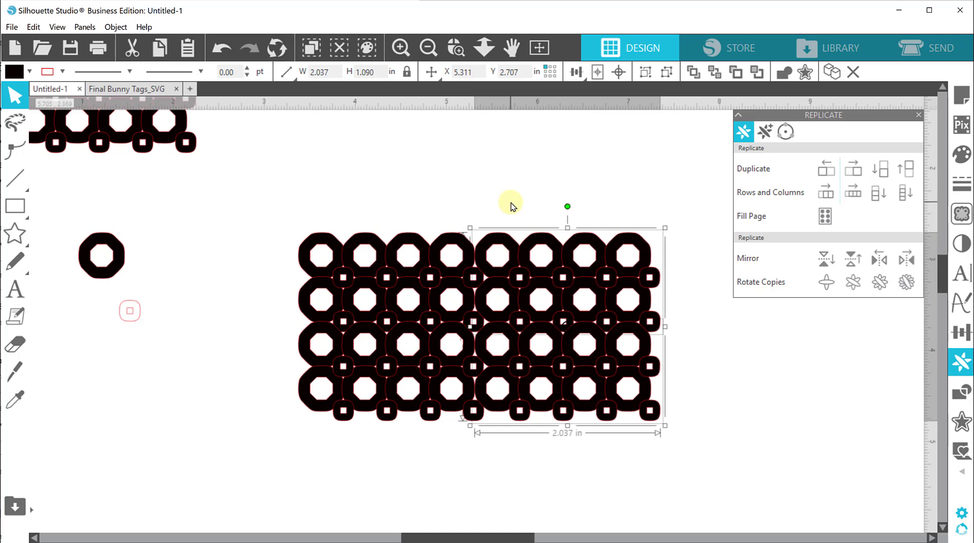
pyautogui.press('Left')
pyautogui.click(513, 203)
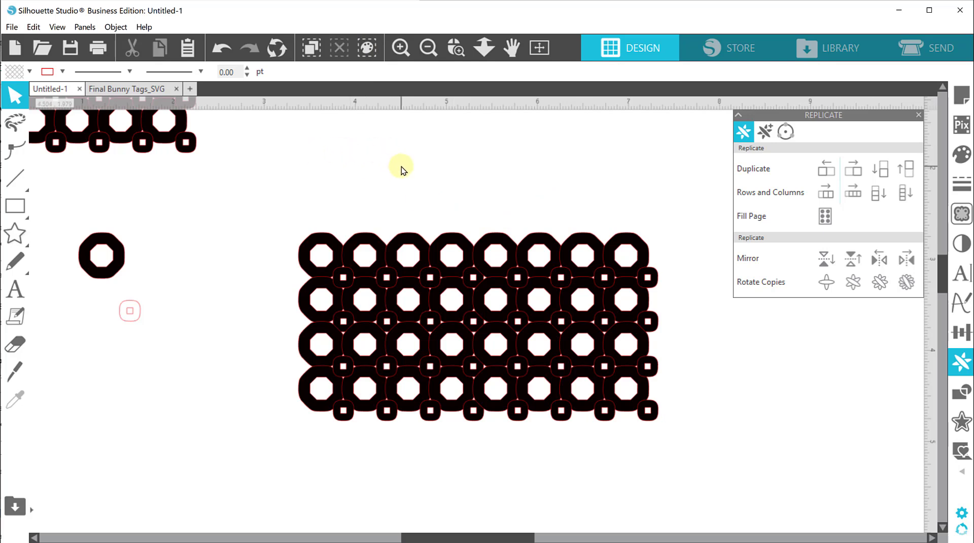
pyautogui.moveTo(484, 173); pyautogui.dragTo(675, 413)
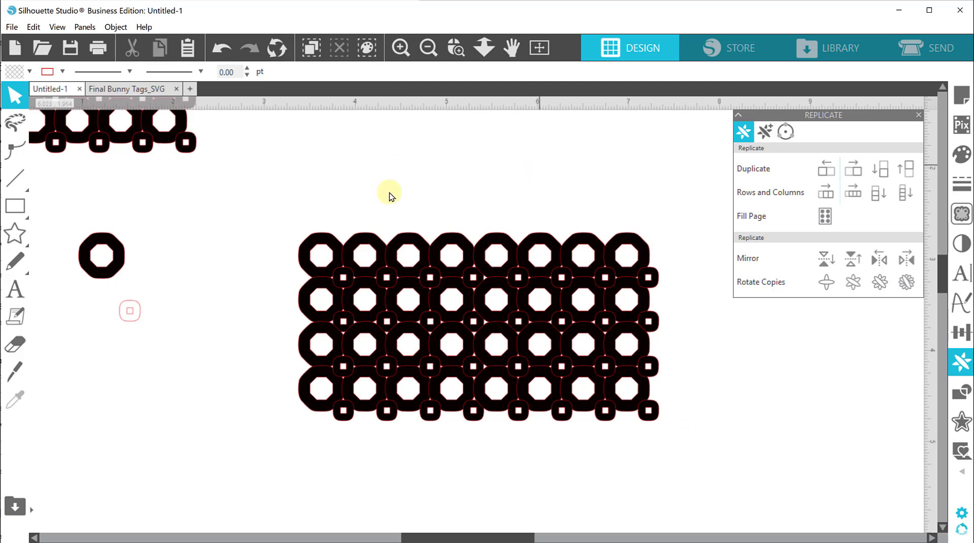
# - Try changing the line colour of the whole eight-column ring pattern to transparent
pyautogui.moveTo(290, 184); pyautogui.dragTo(708, 472)
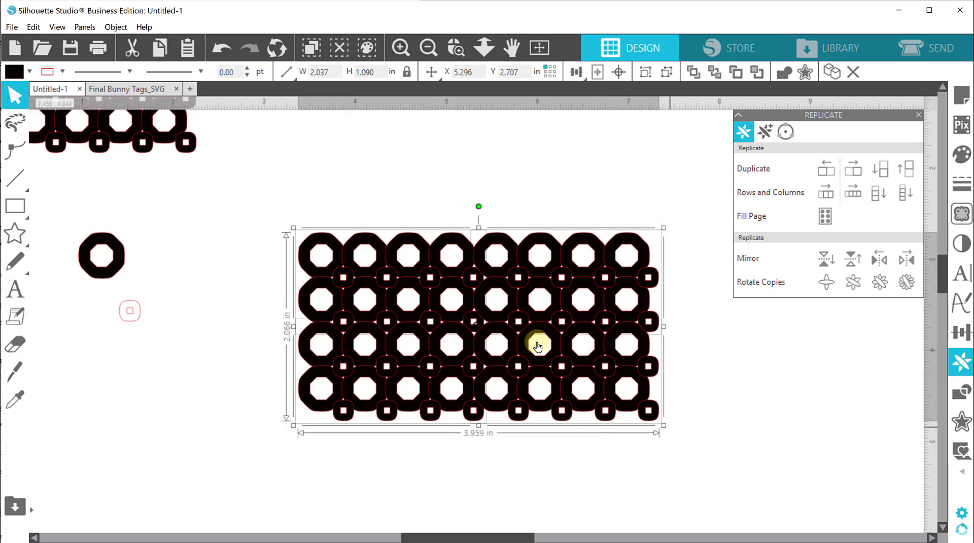
pyautogui.moveTo(290, 174); pyautogui.dragTo(668, 449)
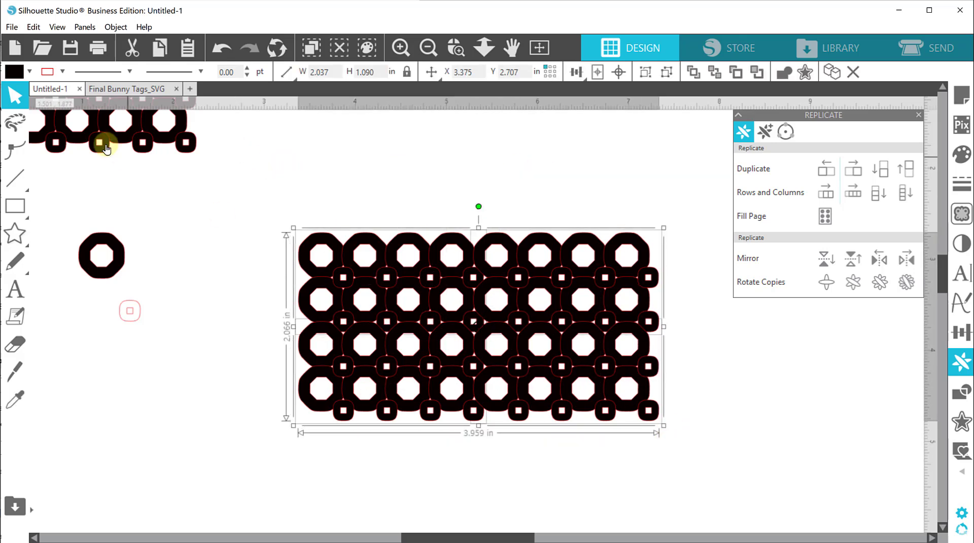
pyautogui.click(61, 72)
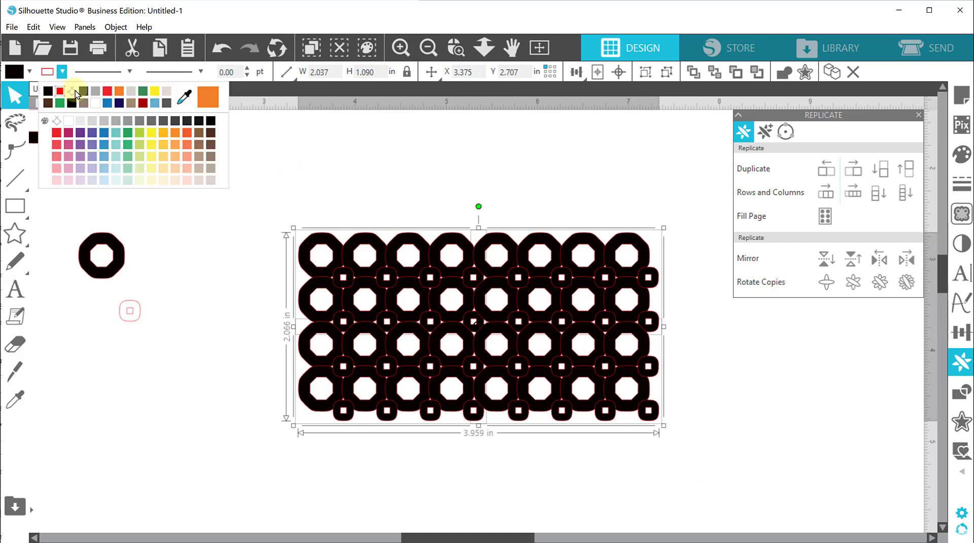
pyautogui.click(73, 91)
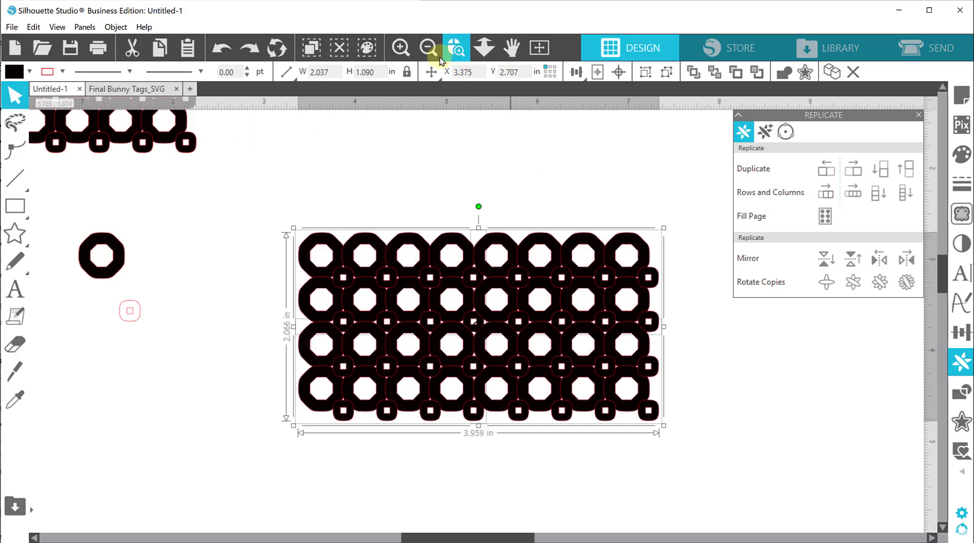
# - Duplicate the eight-column ring pattern to the right of itself
pyautogui.click(429, 47)
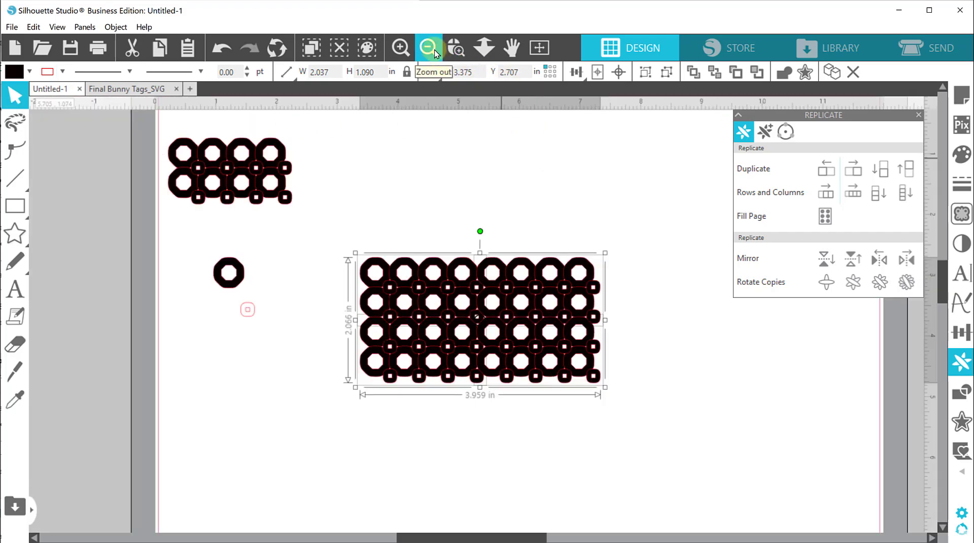
pyautogui.click(430, 49)
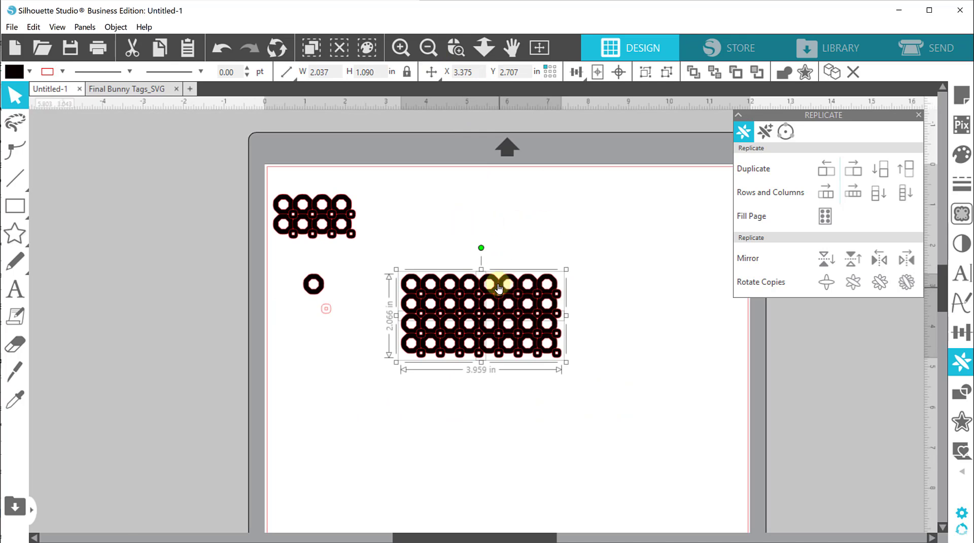
pyautogui.click(853, 173)
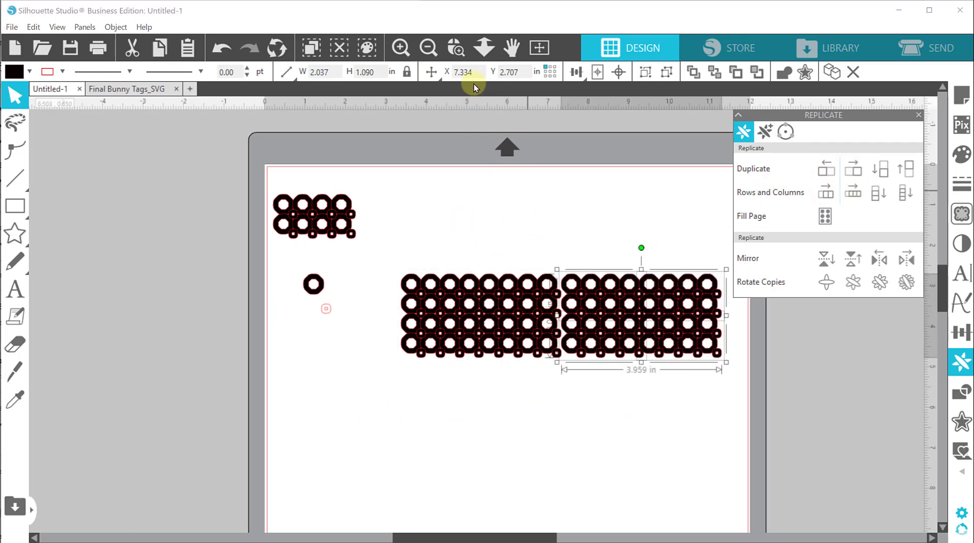
# - Nudge the duplicated eight-column block left to about X 7.217 so its octagons overlap the first block's edge evenly
pyautogui.click(455, 46)
pyautogui.moveTo(525, 249); pyautogui.dragTo(571, 411)
pyautogui.press('Left')
pyautogui.press('Left')
pyautogui.press('Left')
pyautogui.press('Left')
pyautogui.press('Left')
pyautogui.press('Left')
pyautogui.press('Left')
pyautogui.press('Left')
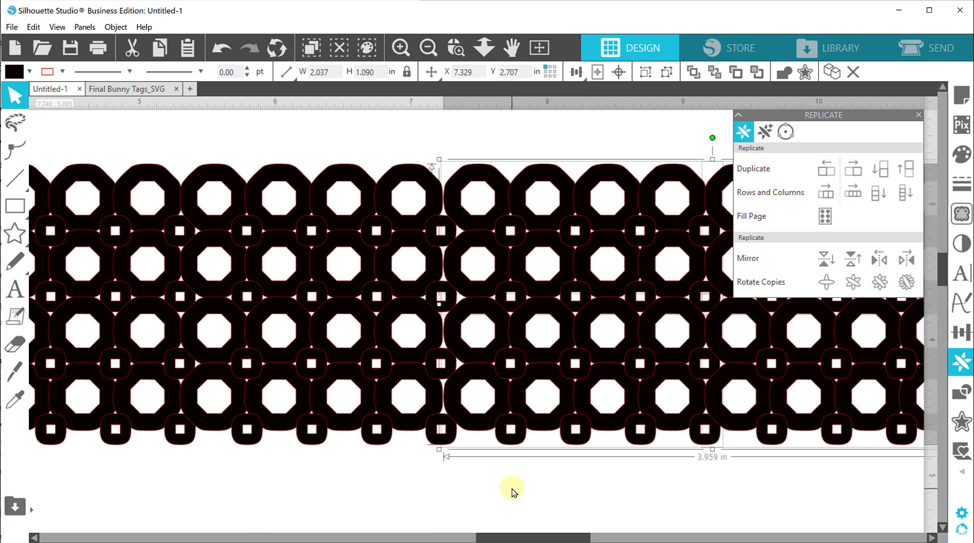
pyautogui.click(513, 489)
pyautogui.moveTo(480, 142); pyautogui.dragTo(813, 459)
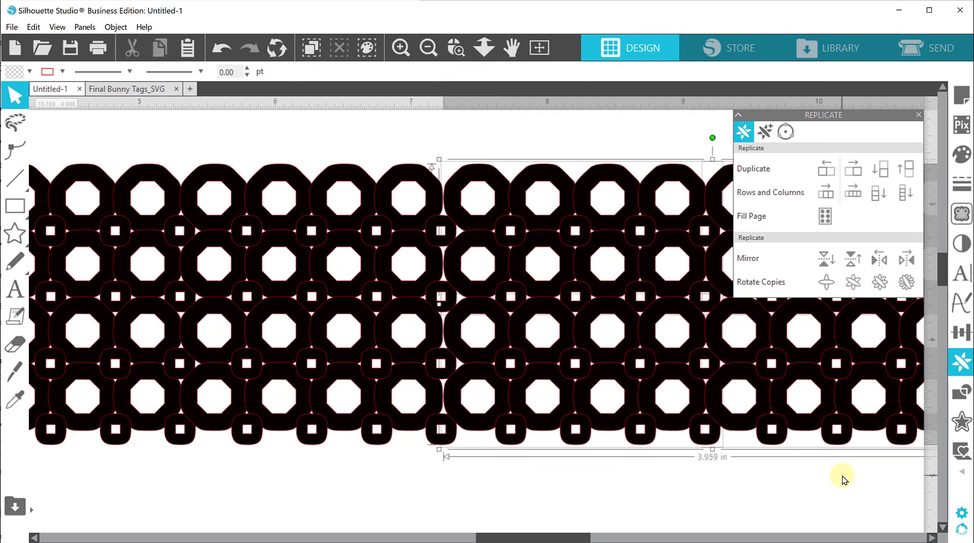
pyautogui.press('Left')
pyautogui.press('Left')
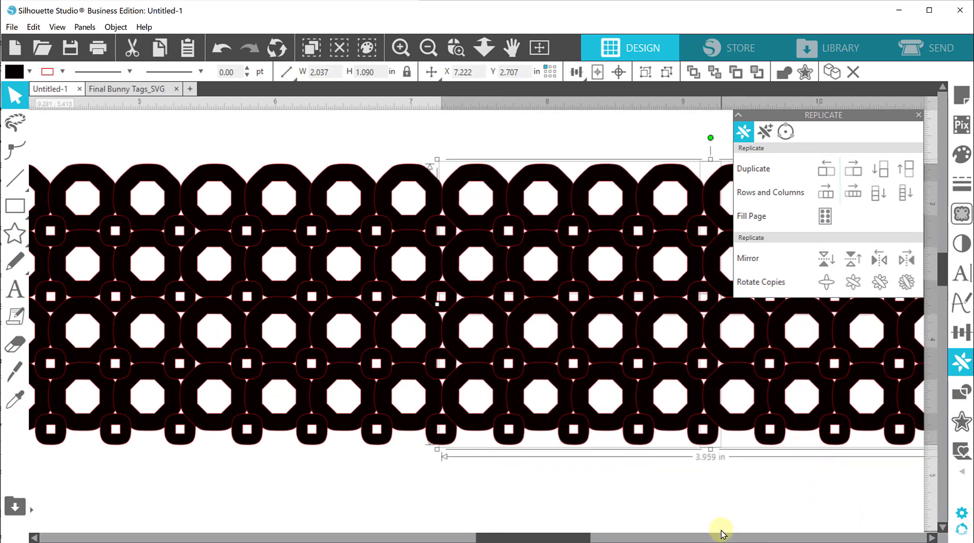
pyautogui.click(710, 527)
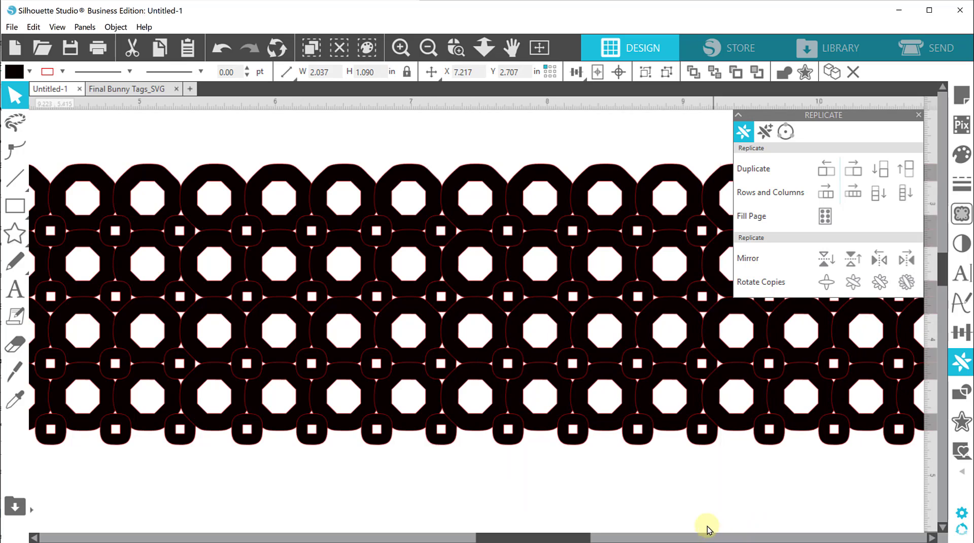
# - Select the whole sixteen-column ring pattern and duplicate it below itself
pyautogui.click(435, 48)
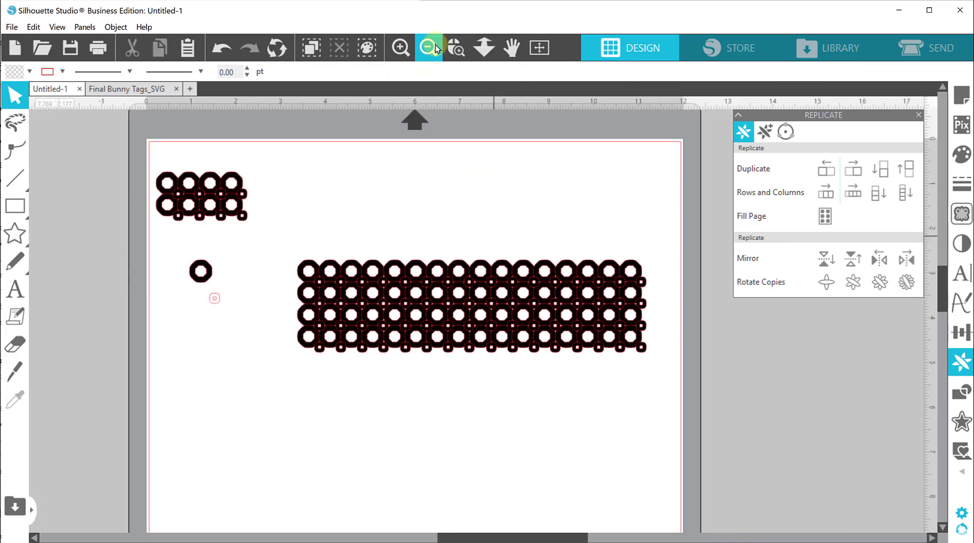
pyautogui.click(436, 49)
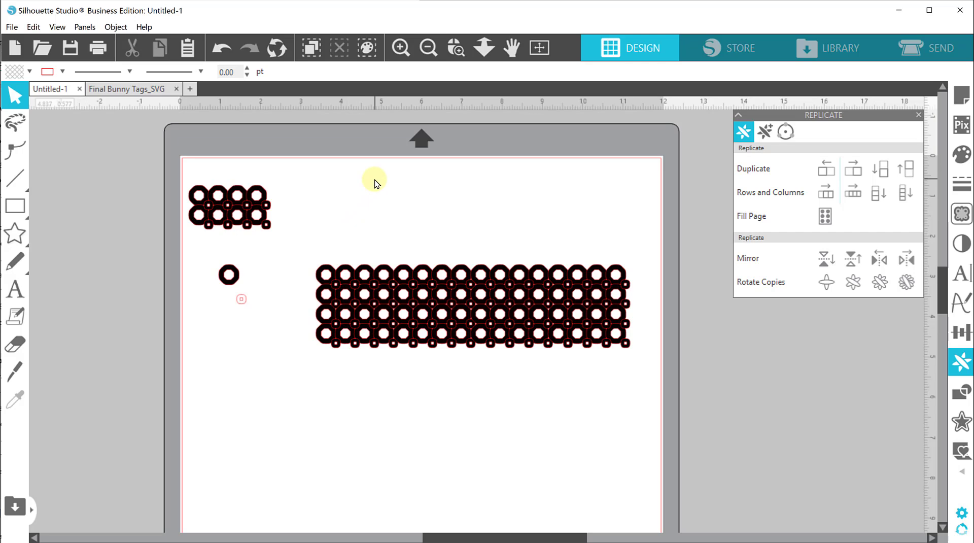
pyautogui.moveTo(351, 187); pyautogui.dragTo(607, 408)
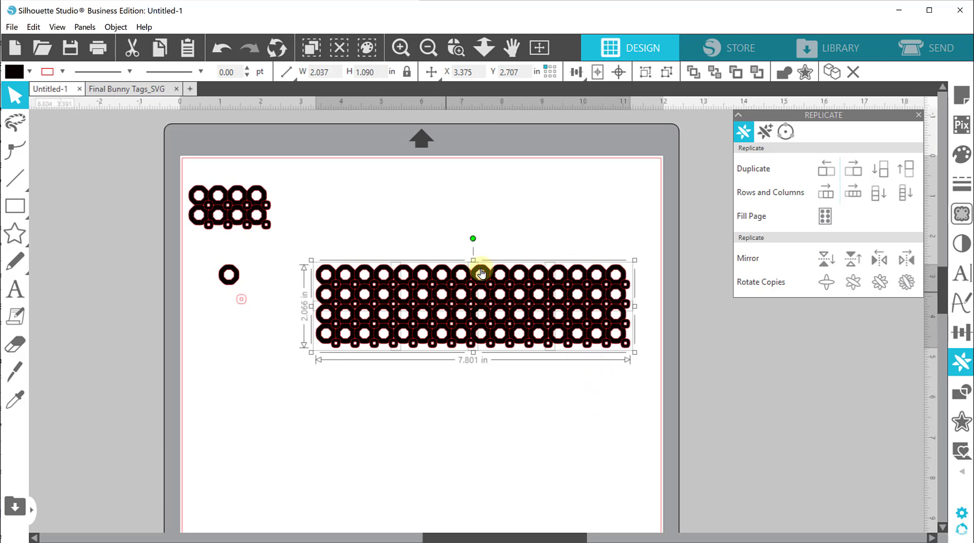
pyautogui.click(880, 169)
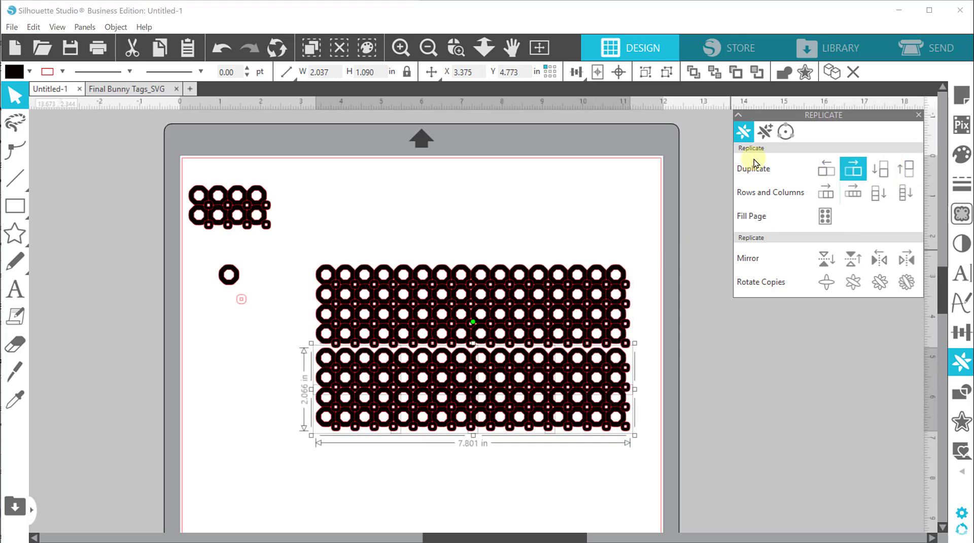
# - Nudge the lower four-row copy up to about Y 4.652 so its octagons overlap the upper block evenly
pyautogui.click(455, 47)
pyautogui.moveTo(326, 228); pyautogui.dragTo(637, 414)
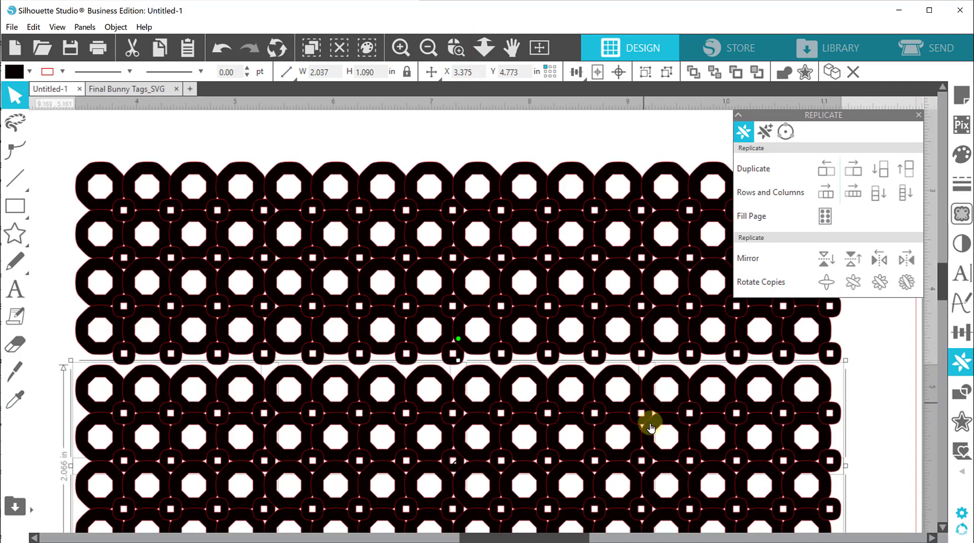
pyautogui.press('Up')
pyautogui.press('Up')
pyautogui.press('Up')
pyautogui.press('Up')
pyautogui.press('Up')
pyautogui.click(891, 397)
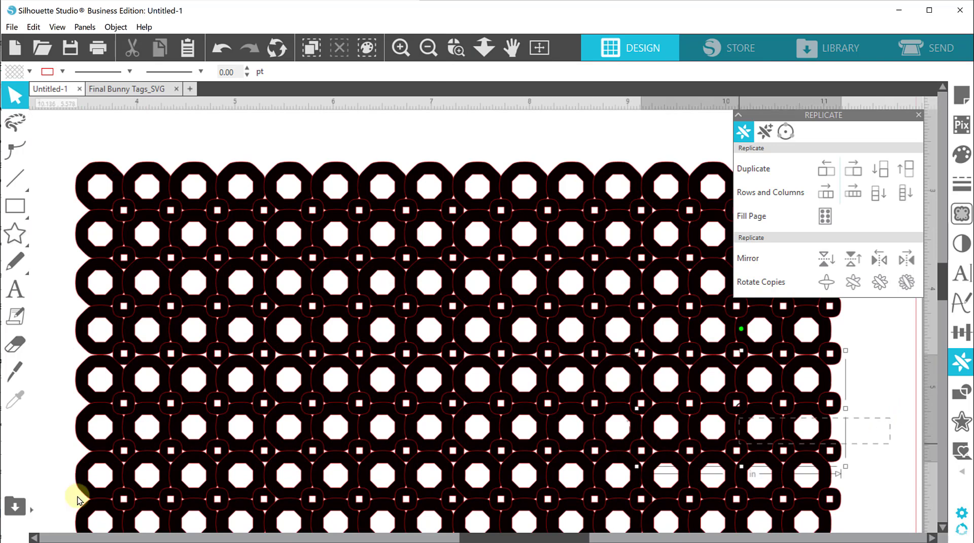
pyautogui.click(40, 476)
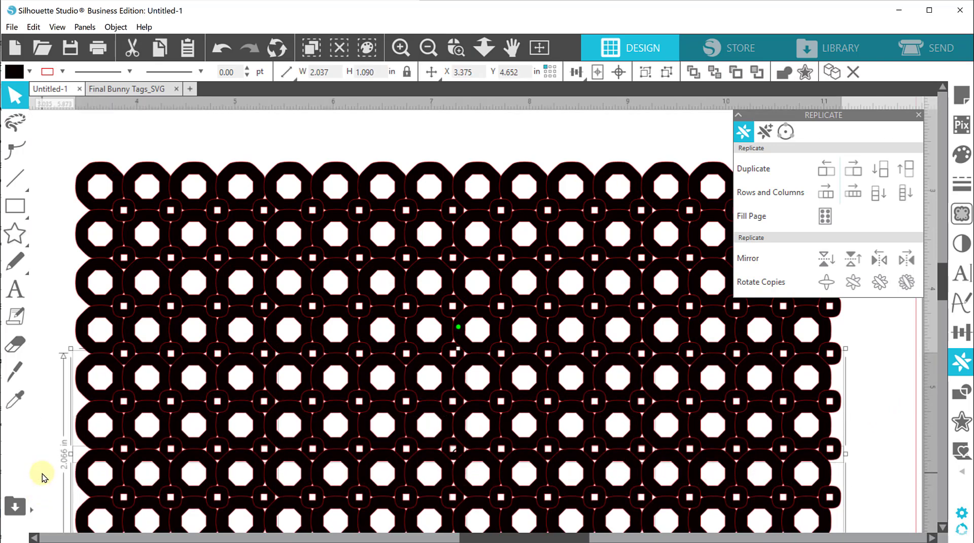
pyautogui.click(864, 369)
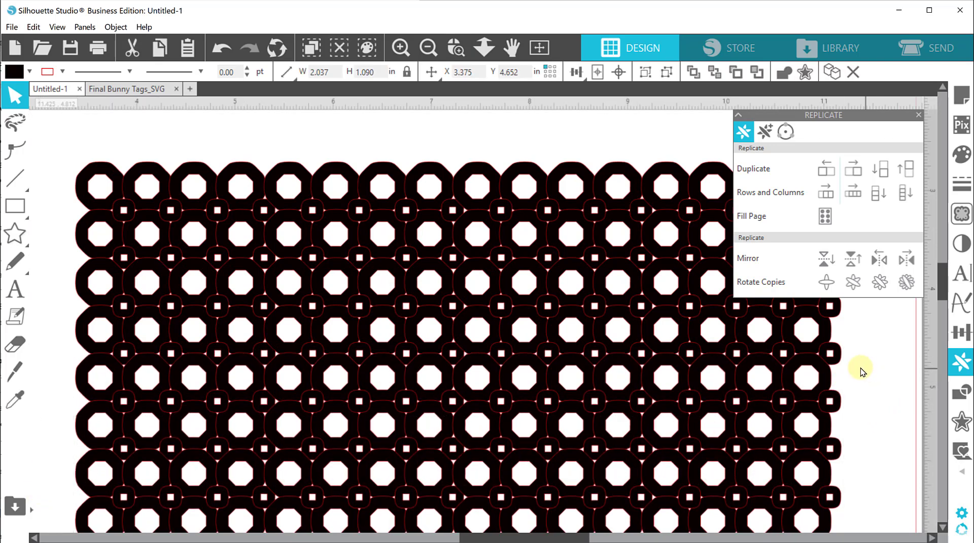
# - Move the whole eight-row pattern up to about X 3.330, Y 0.774 and duplicate it below itself
pyautogui.click(429, 47)
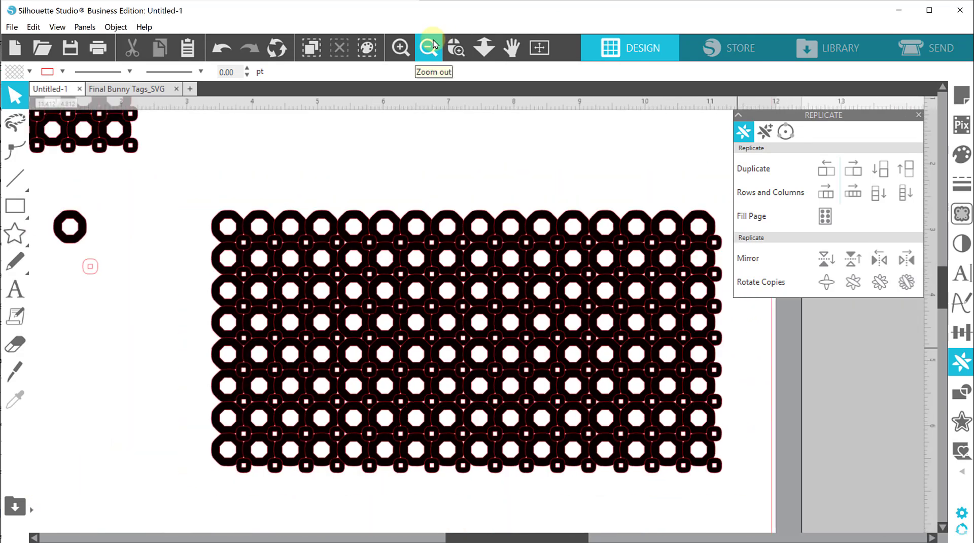
pyautogui.moveTo(339, 164); pyautogui.dragTo(639, 474)
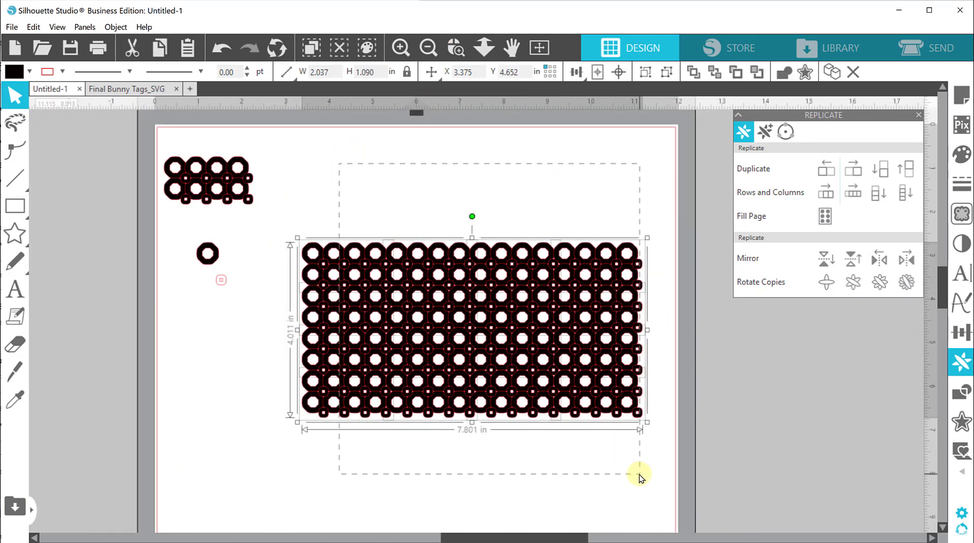
pyautogui.moveTo(498, 358); pyautogui.dragTo(497, 272)
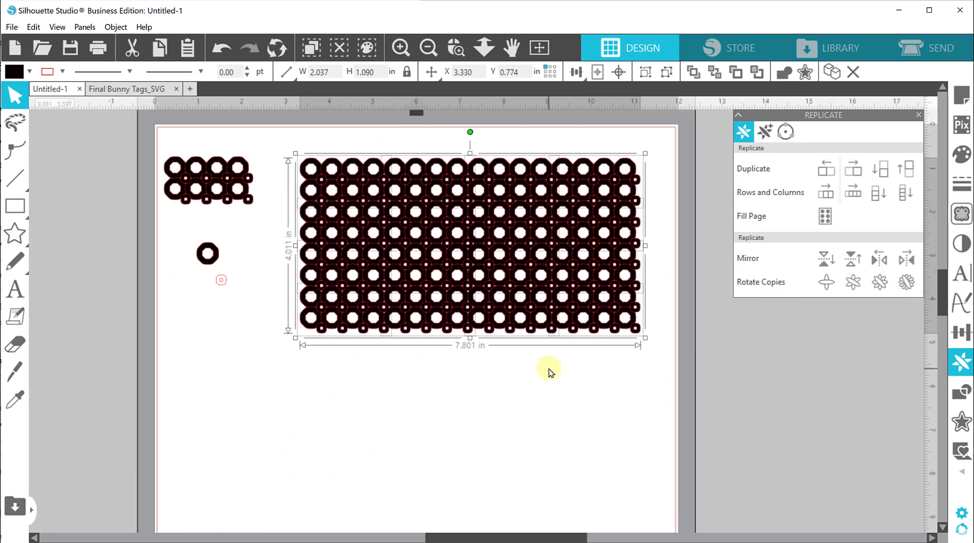
pyautogui.click(882, 168)
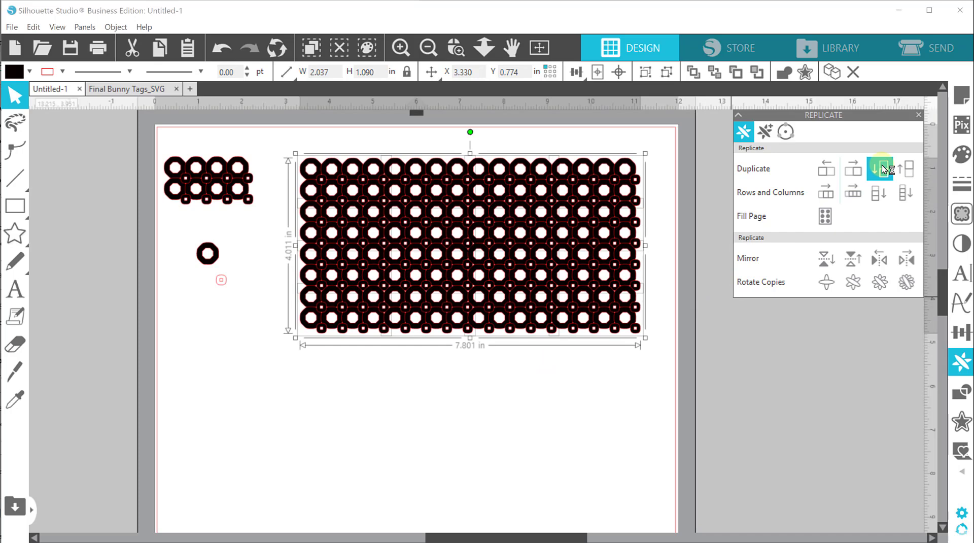
# - Nudge the lower eight-row copy up to about Y 4.671 and check that its rings overlap the upper block evenly
pyautogui.click(431, 72)
pyautogui.click(455, 47)
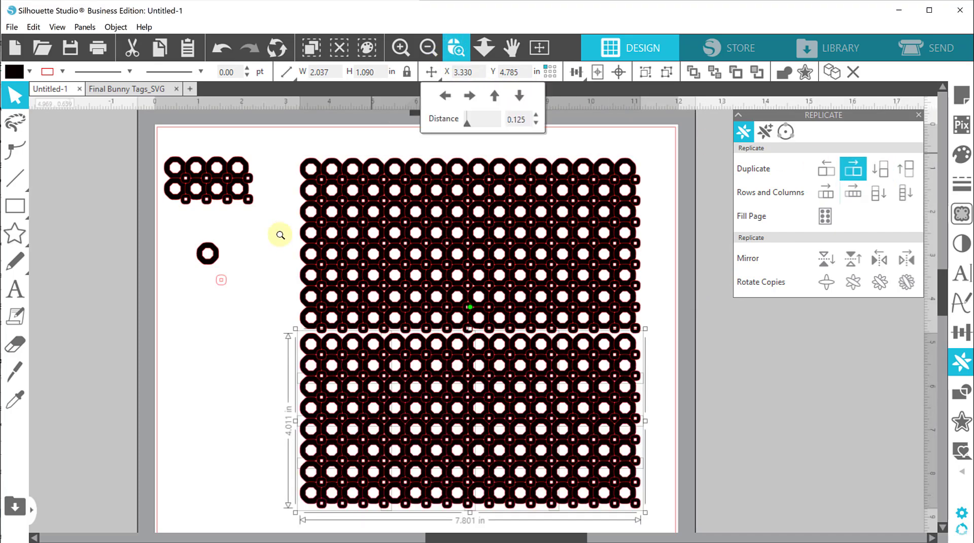
pyautogui.click(680, 432)
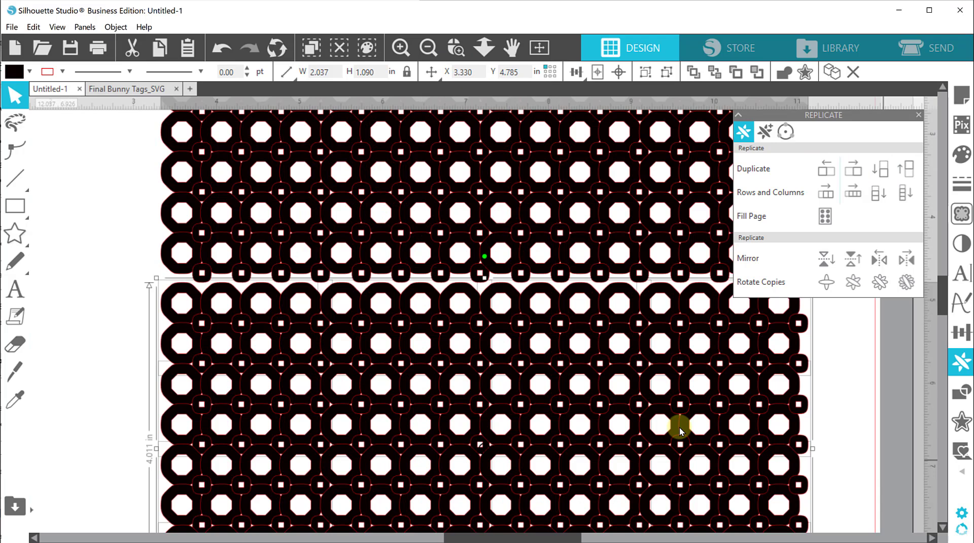
pyautogui.press('Up')
pyautogui.press('Up')
pyautogui.press('Up')
pyautogui.press('Up')
pyautogui.press('Up')
pyautogui.press('Up')
pyautogui.press('Up')
pyautogui.press('Up')
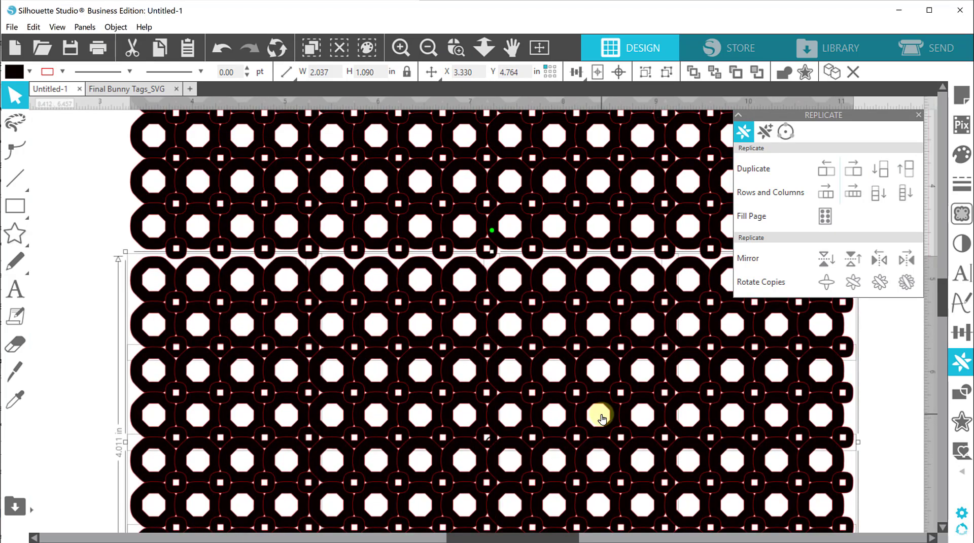
pyautogui.press('Up')
pyautogui.press('Up')
pyautogui.press('Up')
pyautogui.press('Up')
pyautogui.press('Up')
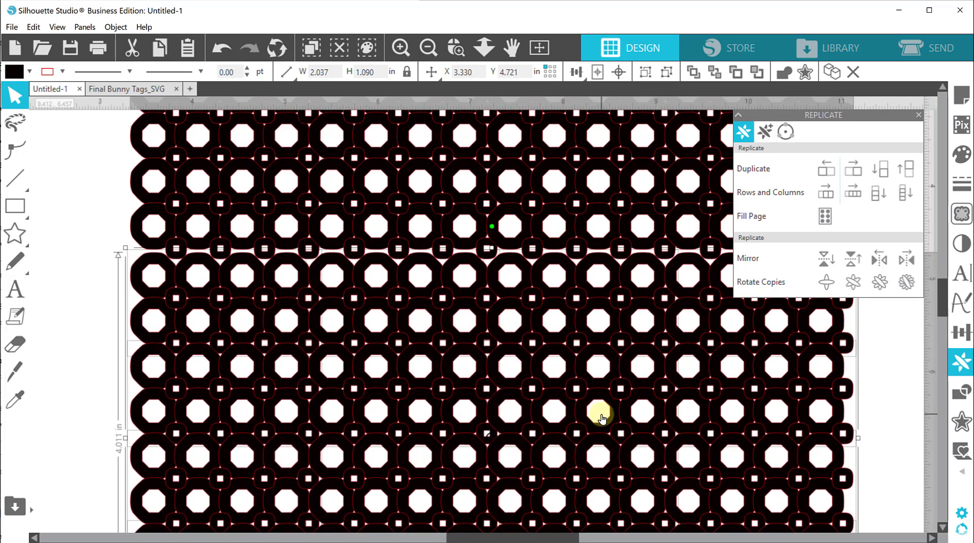
pyautogui.press('Up')
pyautogui.press('Up')
pyautogui.press('Up')
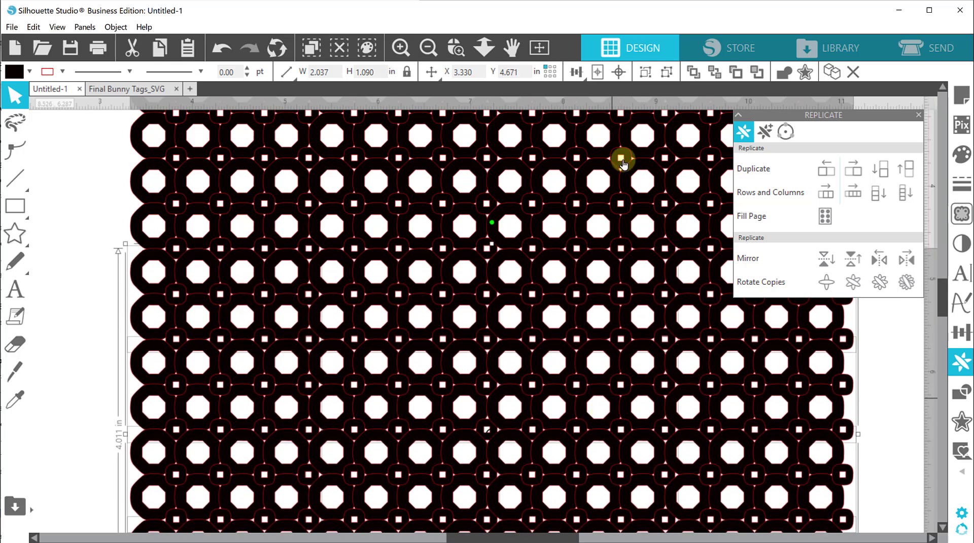
pyautogui.click(455, 49)
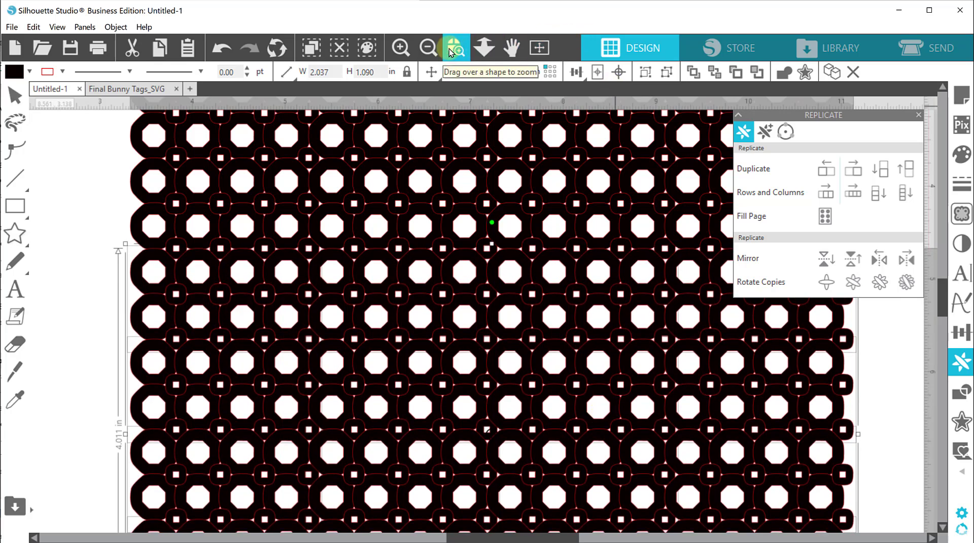
pyautogui.click(131, 153)
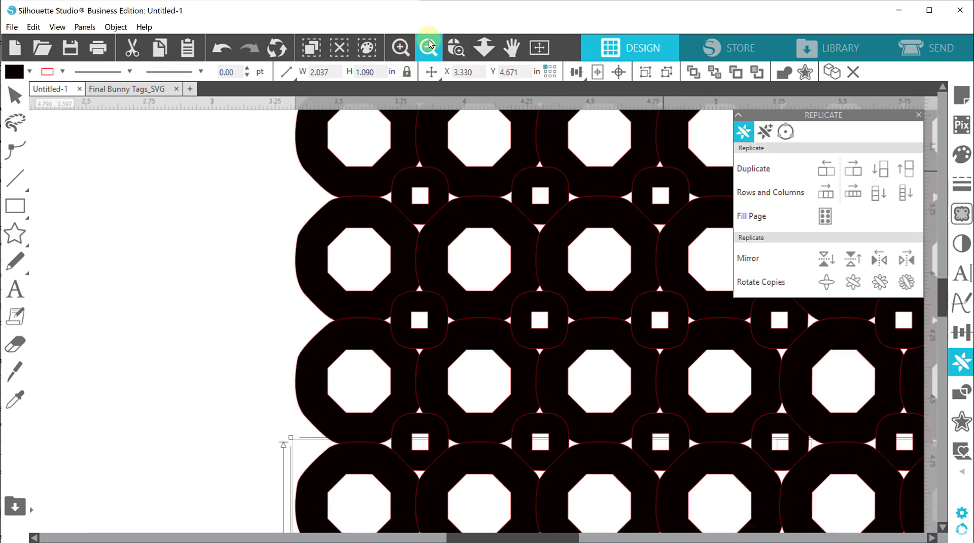
# - Select the entire sixteen-row ring pattern and place a copy of it off the page to the left
pyautogui.click(539, 47)
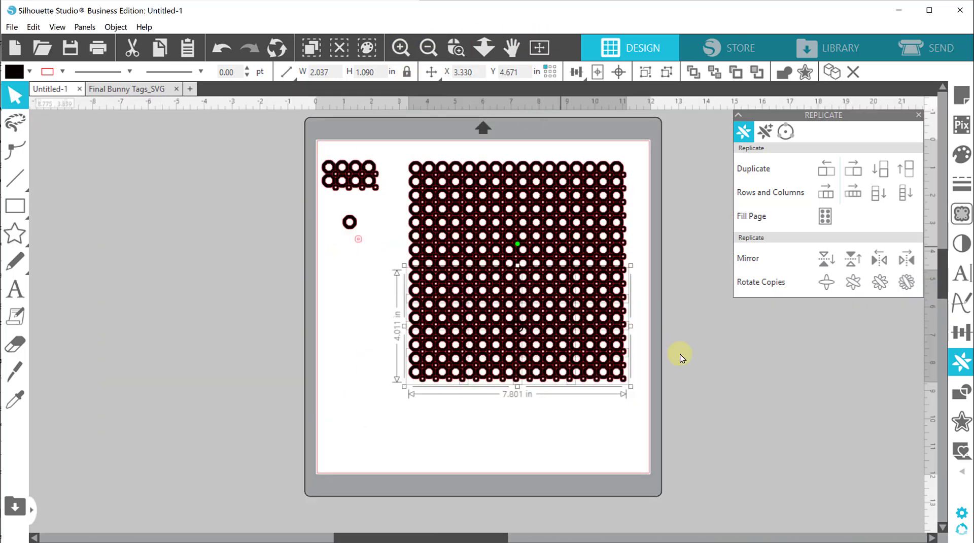
pyautogui.click(679, 414)
pyautogui.click(554, 303)
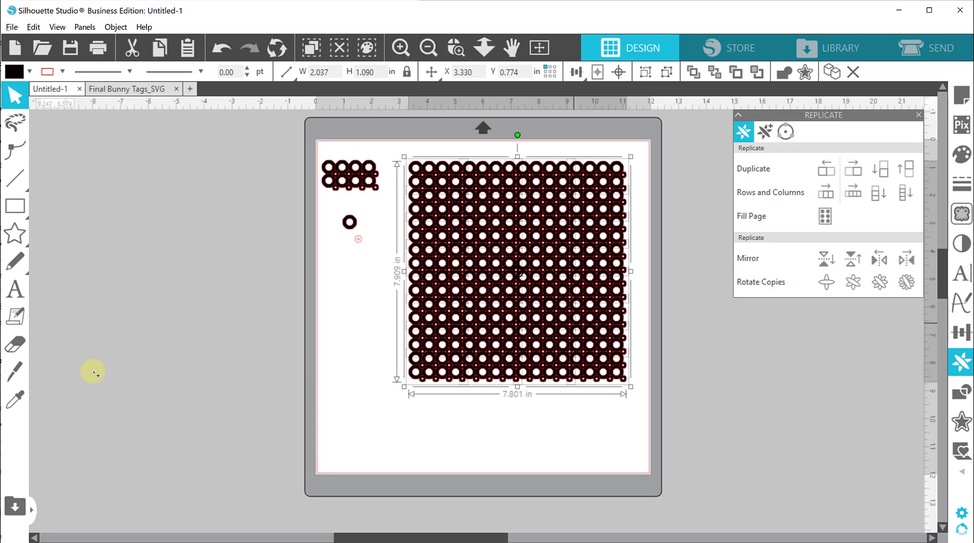
pyautogui.moveTo(60, 319); pyautogui.dragTo(60, 319)
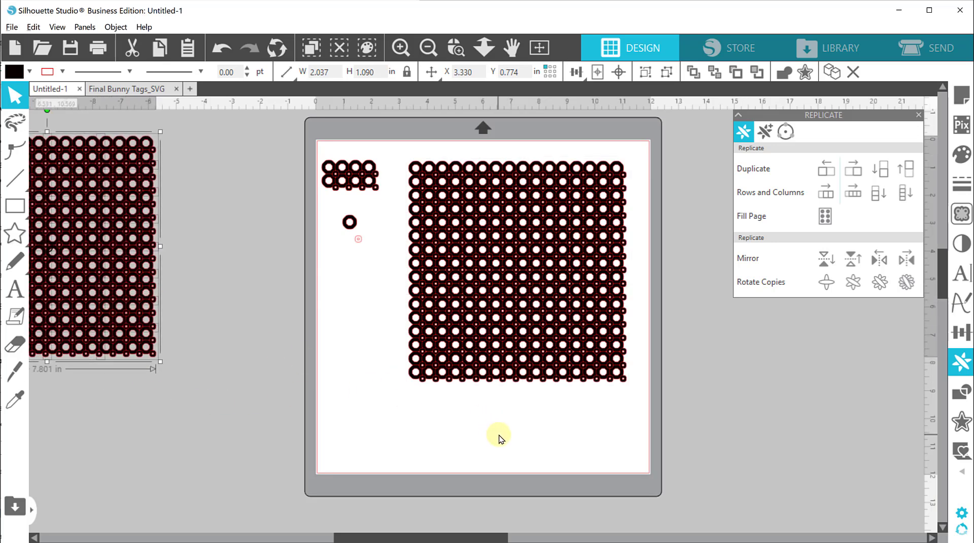
pyautogui.click(637, 434)
# - Weld the sixteen-row ring pattern on the page and move it down to about X 3.164, Y 2.308
pyautogui.moveTo(404, 139); pyautogui.dragTo(659, 433)
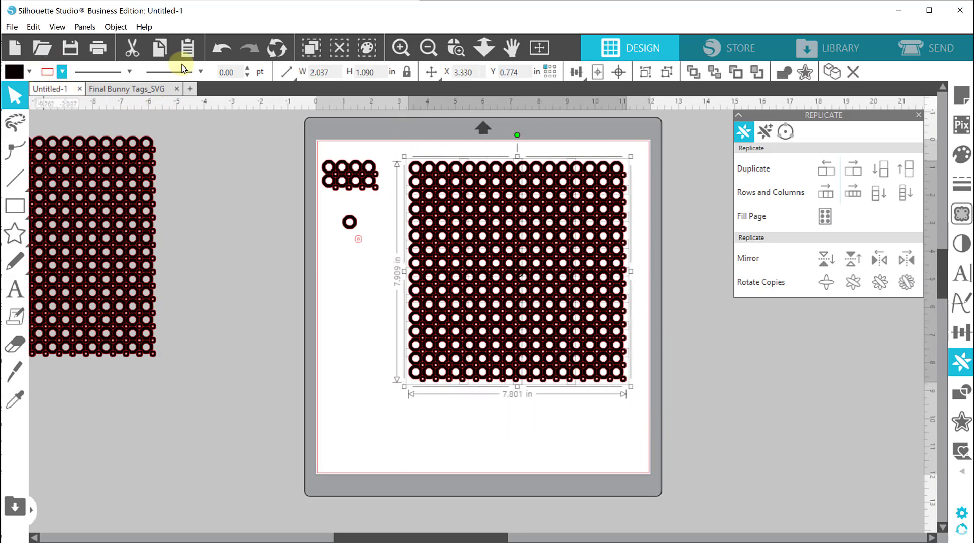
pyautogui.click(782, 71)
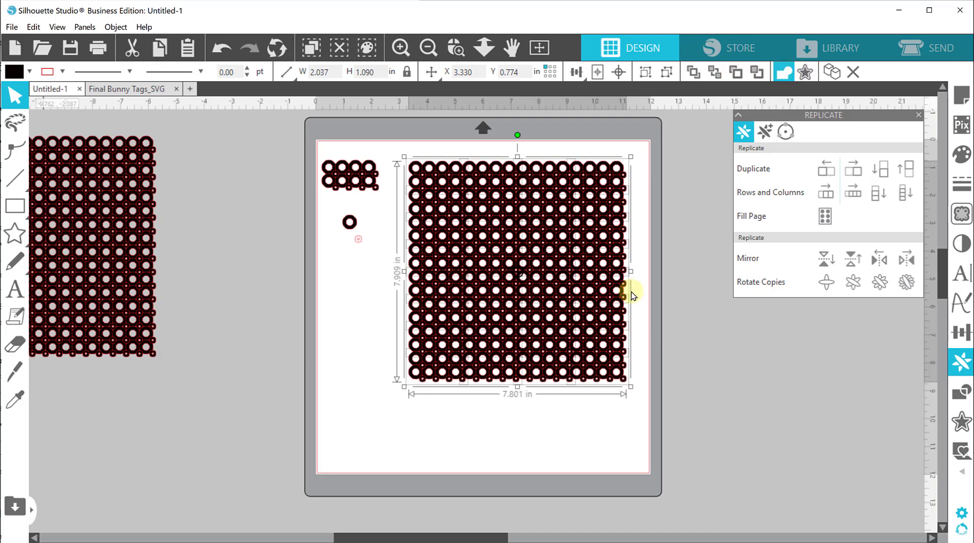
pyautogui.moveTo(552, 256); pyautogui.dragTo(547, 300)
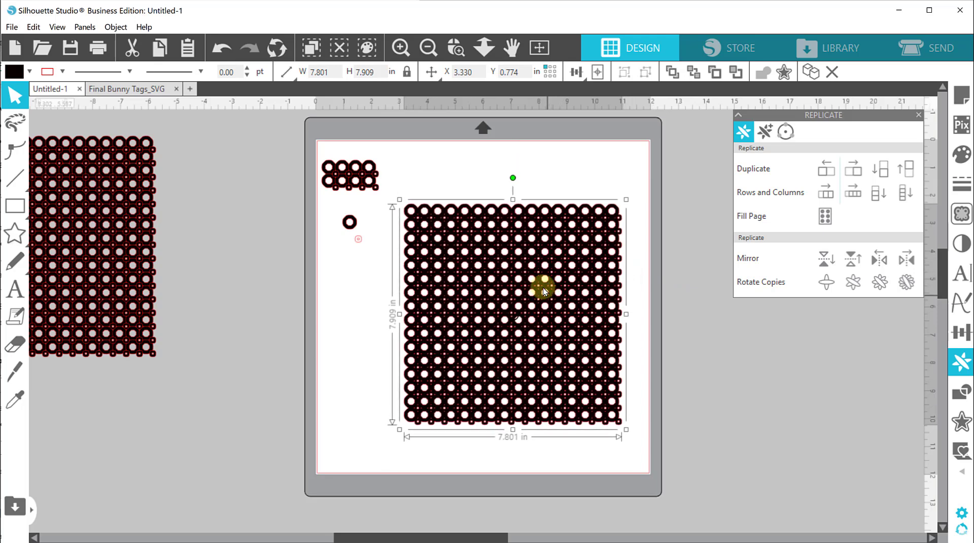
# - Set the welded pattern's line colour to black and move it to about X 2.952, Y 1.435
pyautogui.click(61, 73)
pyautogui.click(417, 371)
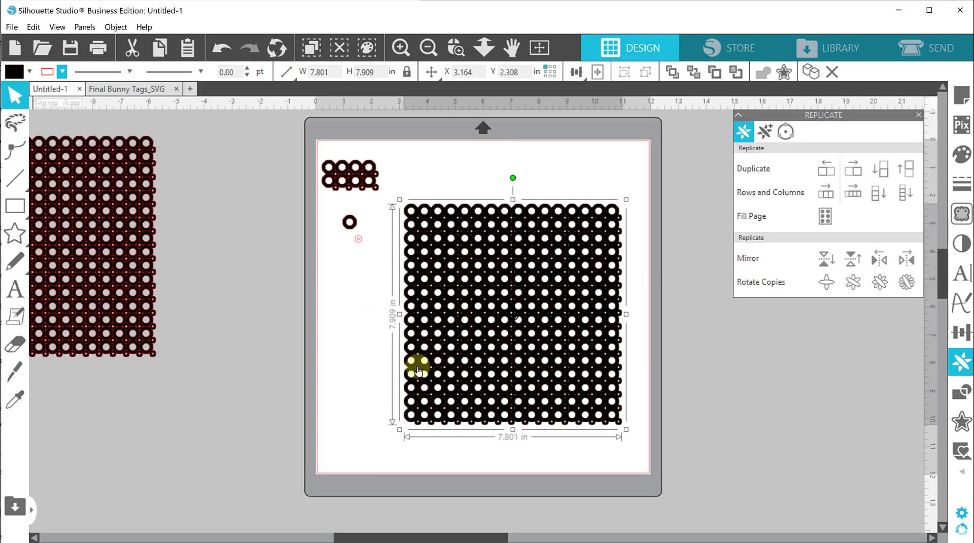
pyautogui.click(354, 348)
pyautogui.hotkey('ctrl', 'z')
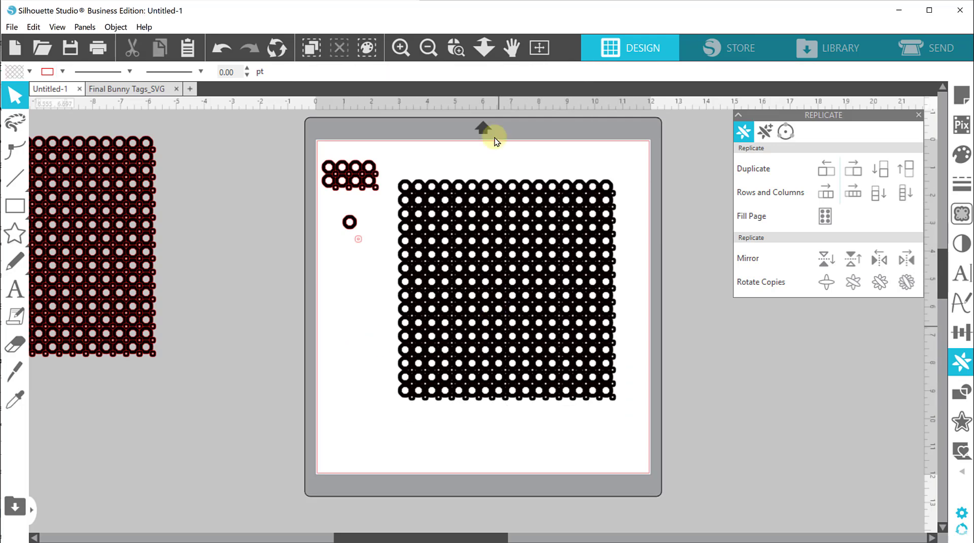
# - Inspect the welded pattern up close and shift it slightly left and down on the page
pyautogui.click(455, 51)
pyautogui.click(574, 358)
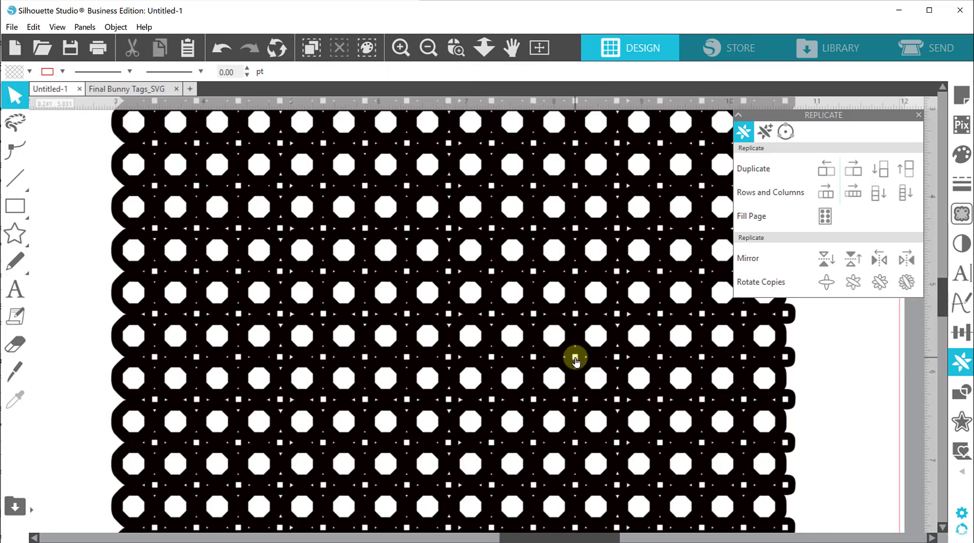
pyautogui.moveTo(509, 248); pyautogui.dragTo(488, 265)
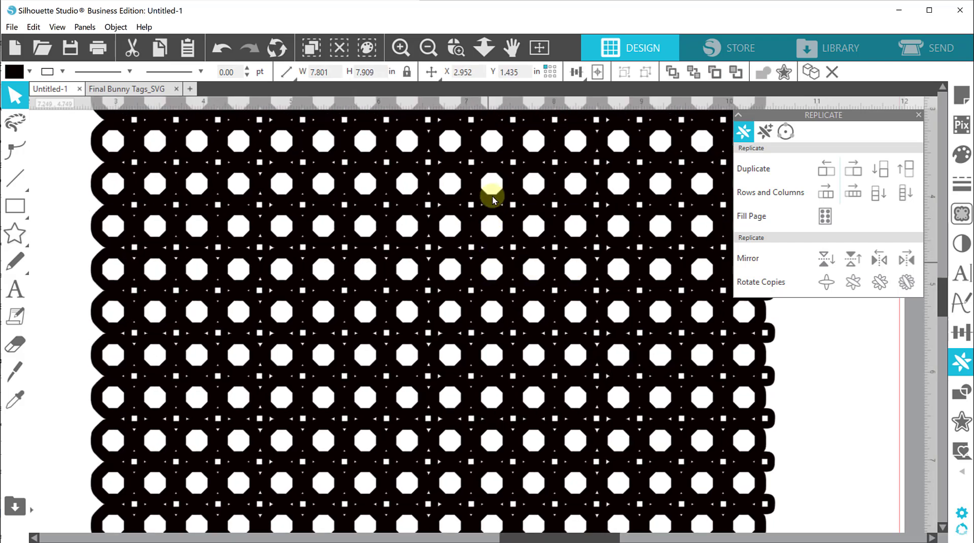
pyautogui.click(455, 48)
pyautogui.click(437, 49)
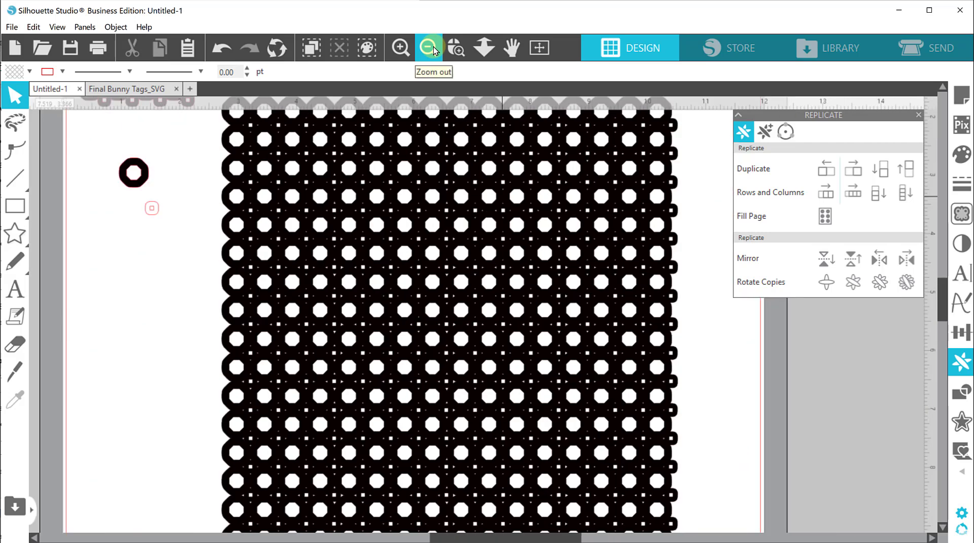
pyautogui.click(433, 49)
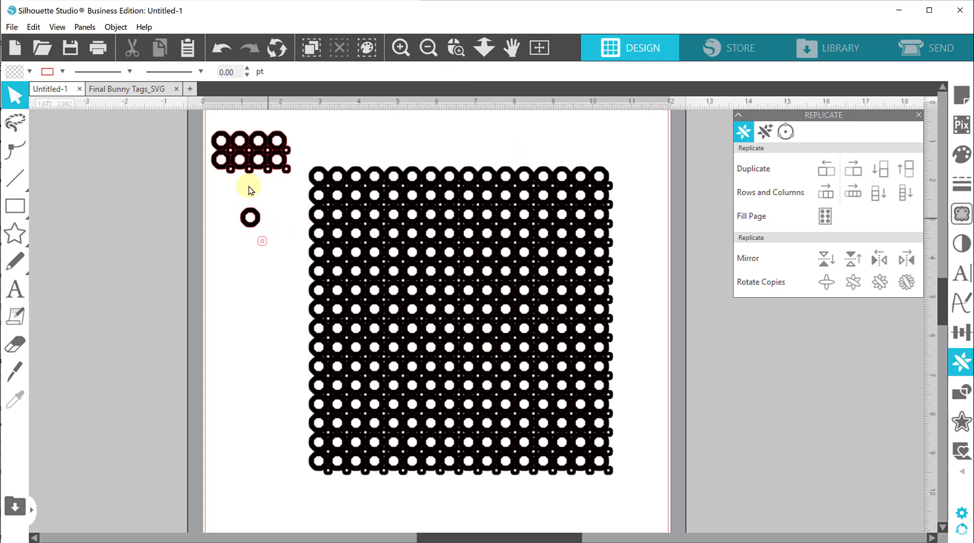
# - Move the small ring block, single octagon and small square off the page to the left, and shift the welded pattern toward the page centre
pyautogui.moveTo(190, 120); pyautogui.dragTo(293, 304)
pyautogui.moveTo(266, 162); pyautogui.dragTo(103, 170)
pyautogui.moveTo(479, 259); pyautogui.dragTo(457, 246)
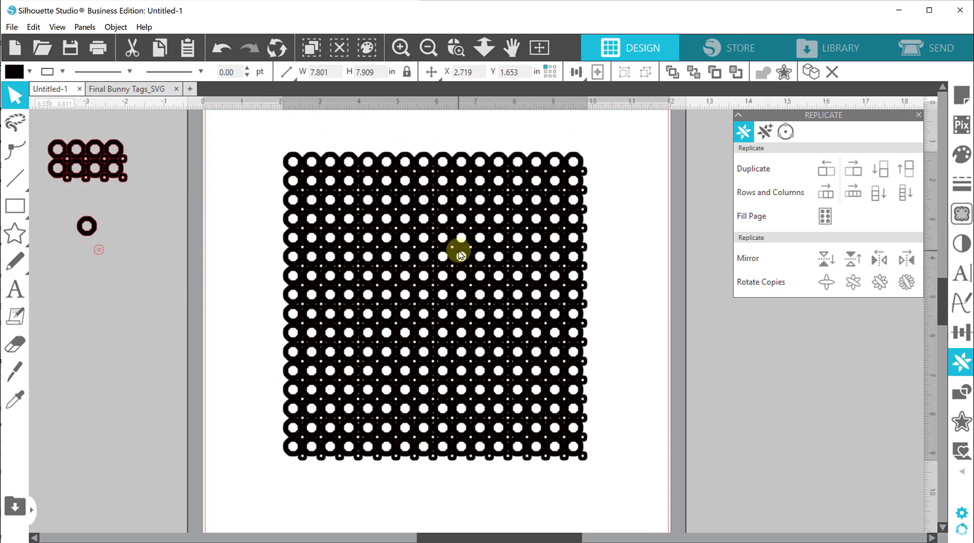
pyautogui.click(648, 314)
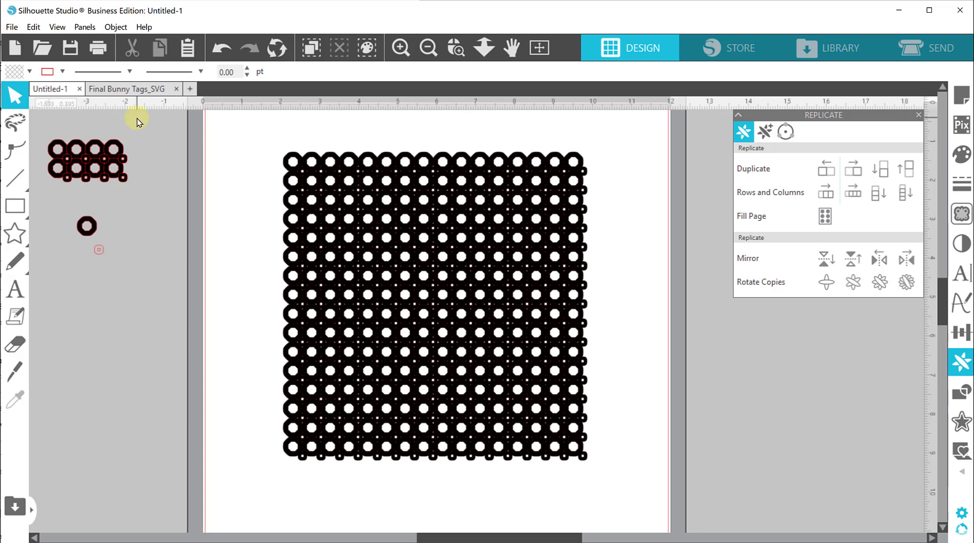
# - Draw a circle about 5.267 in across over the pattern's lower left part and fill it green
pyautogui.click(14, 208)
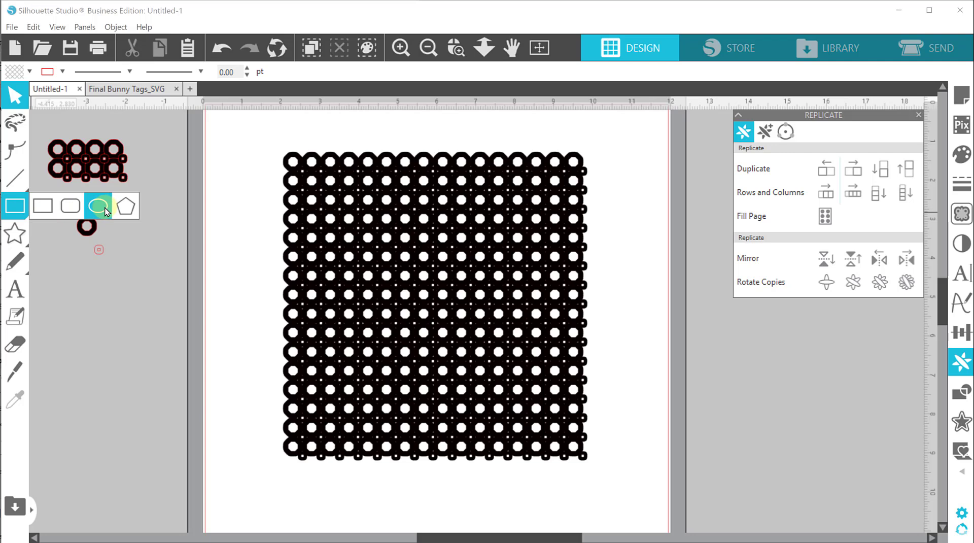
pyautogui.press('e')
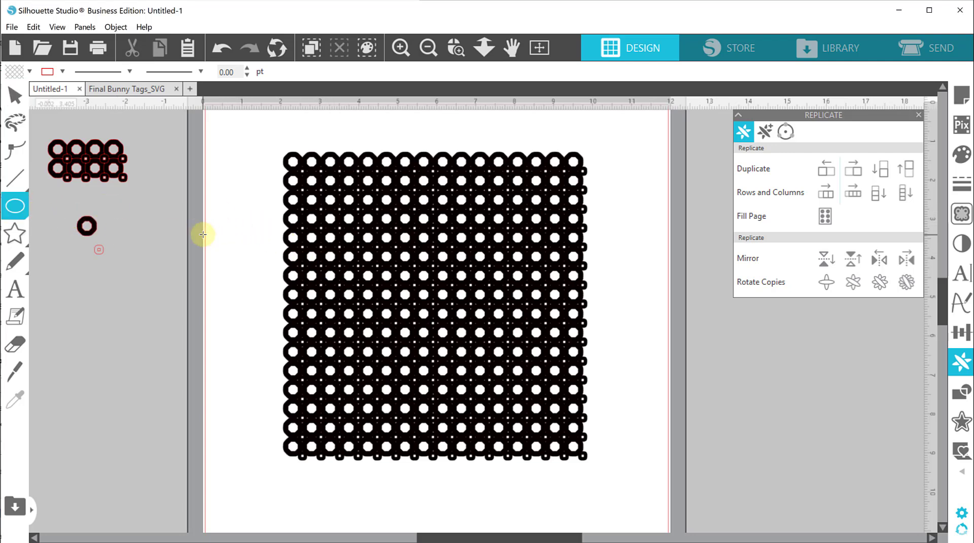
pyautogui.moveTo(199, 235); pyautogui.dragTo(417, 430)
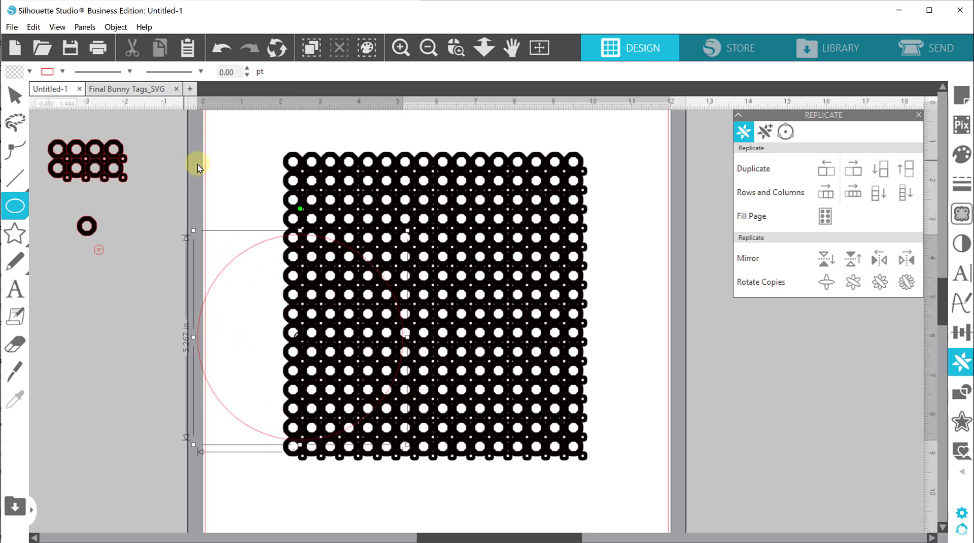
pyautogui.click(29, 72)
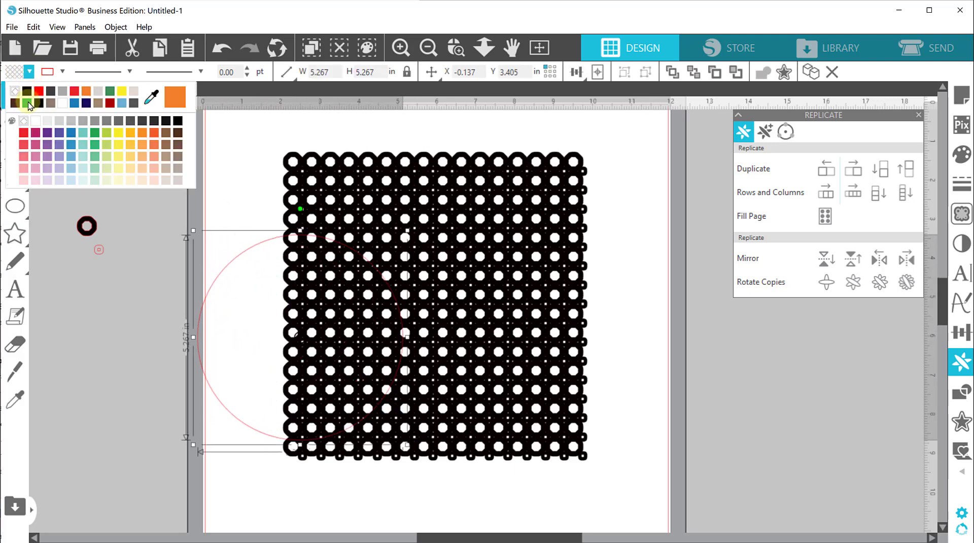
pyautogui.click(87, 157)
# - Move the green circle over the middle of the ring pattern and enlarge it to about 7.262 in
pyautogui.moveTo(318, 348); pyautogui.dragTo(728, 337)
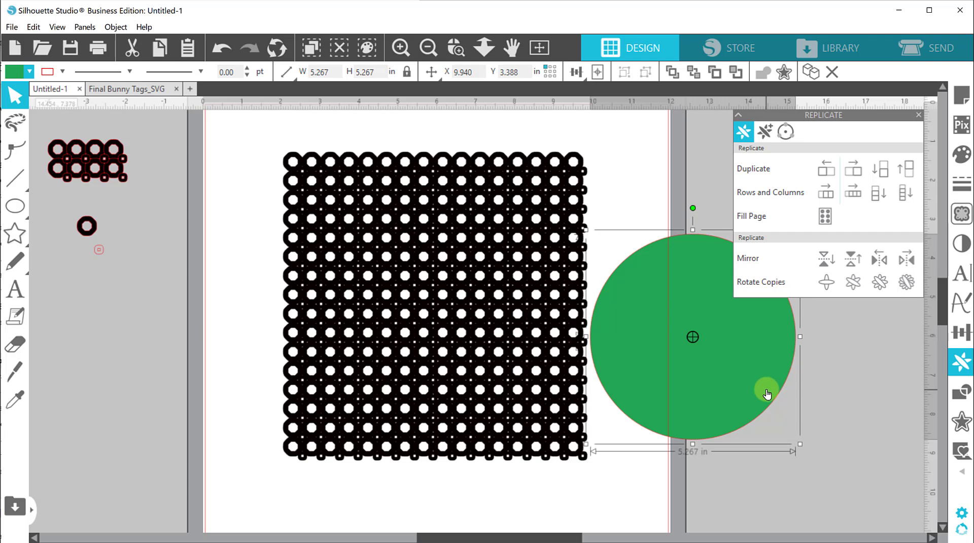
pyautogui.moveTo(768, 393); pyautogui.dragTo(504, 363)
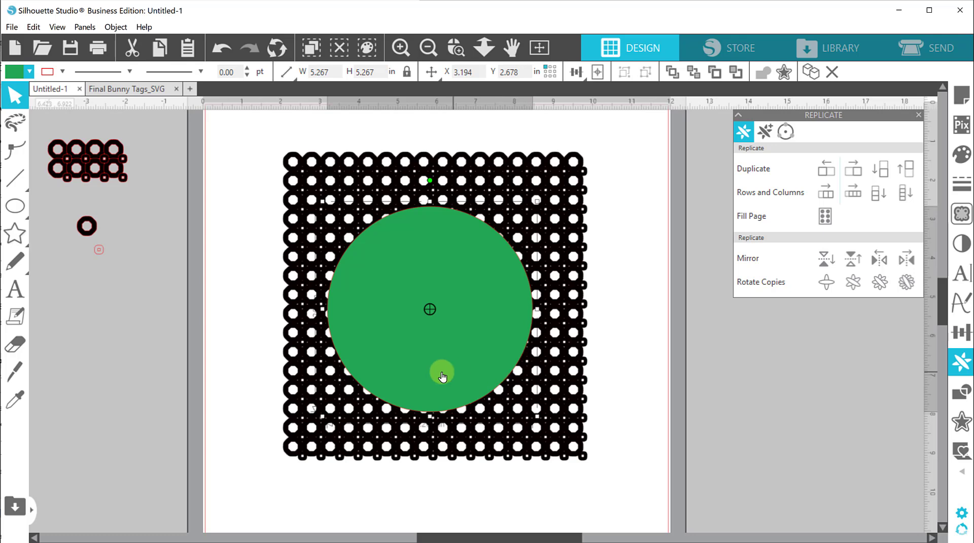
pyautogui.moveTo(435, 340); pyautogui.dragTo(436, 337)
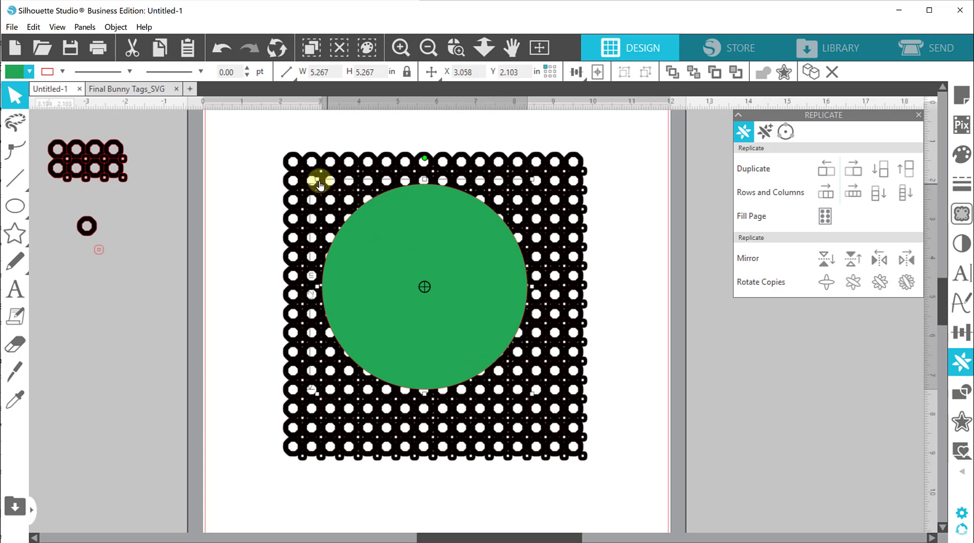
pyautogui.moveTo(314, 180); pyautogui.dragTo(218, 125)
pyautogui.moveTo(417, 168); pyautogui.dragTo(470, 224)
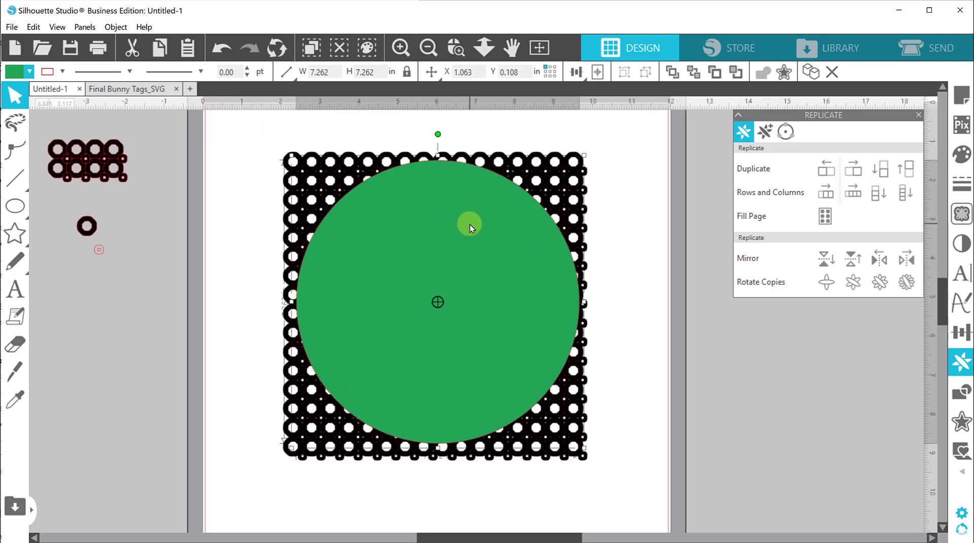
# - Set the green circle's width to 7 in and move it slightly down to Y 1.710
pyautogui.click(431, 72)
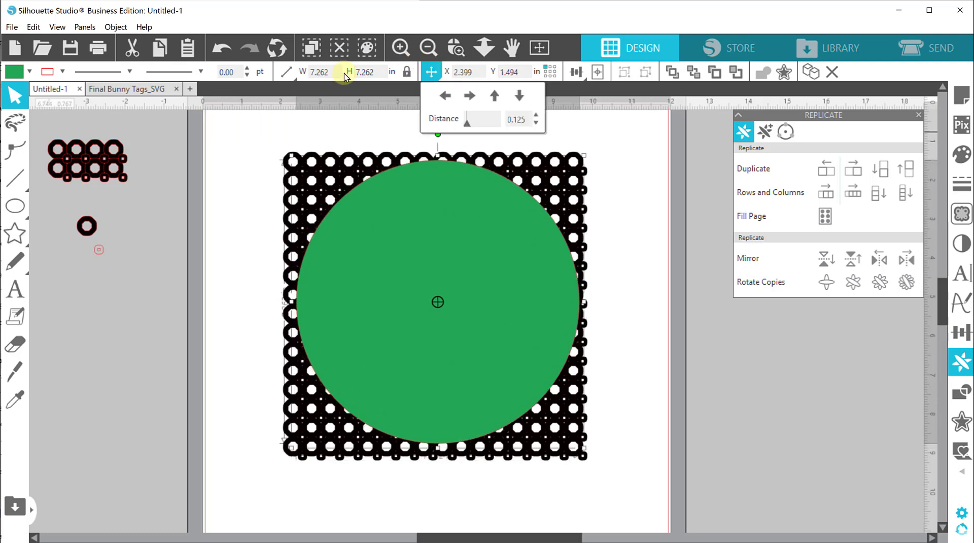
pyautogui.click(295, 75)
pyautogui.write('7')
pyautogui.press('Return')
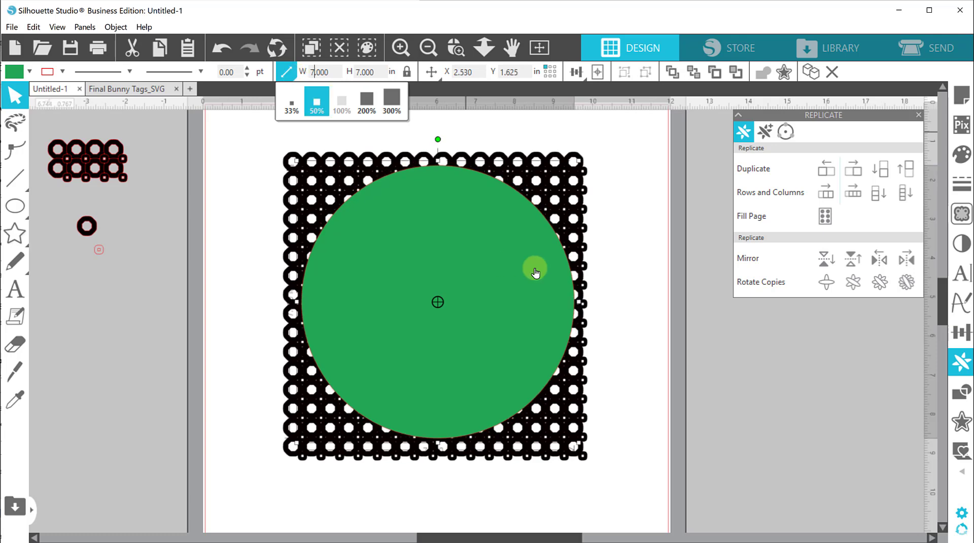
pyautogui.click(619, 259)
pyautogui.moveTo(486, 270); pyautogui.dragTo(484, 275)
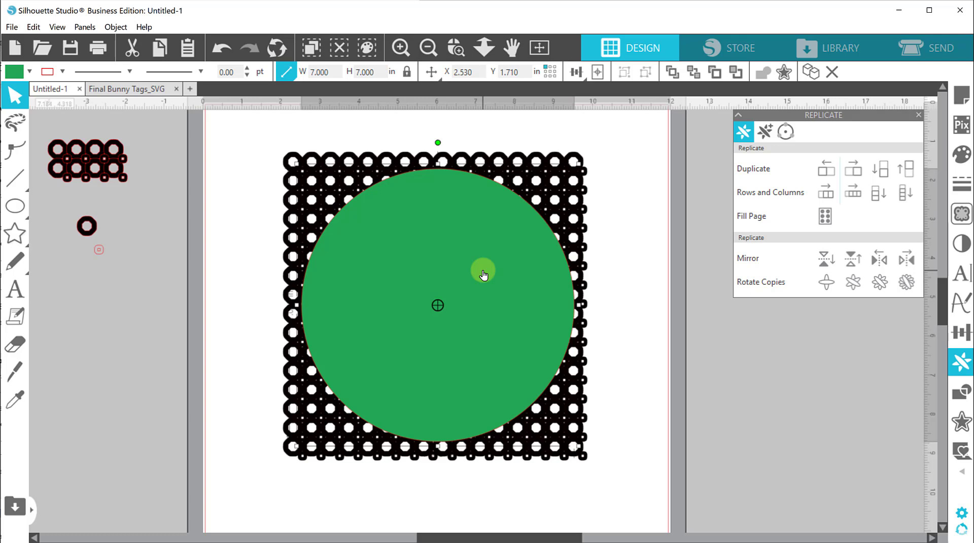
# - Start an internal offset of the green circle with a distance of 0.125 in
pyautogui.click(241, 189)
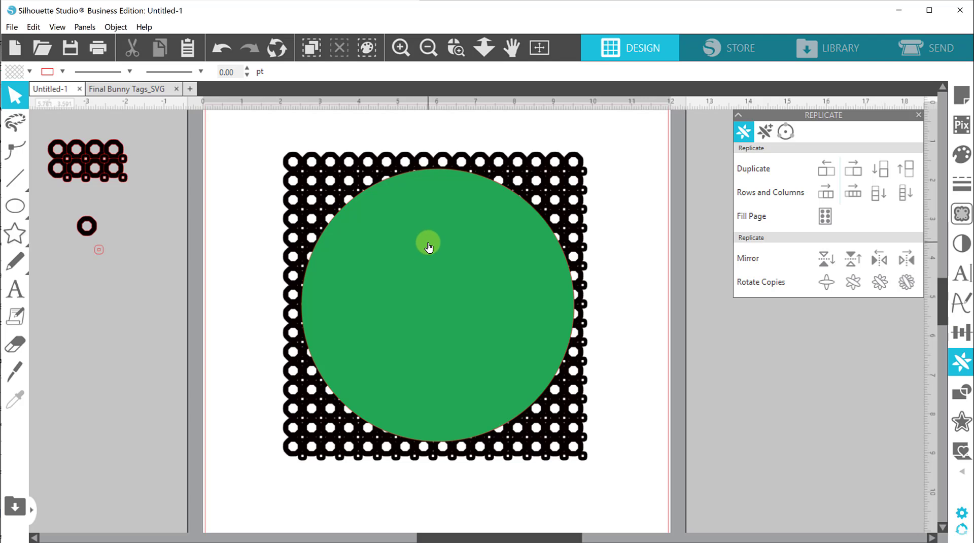
pyautogui.click(428, 246)
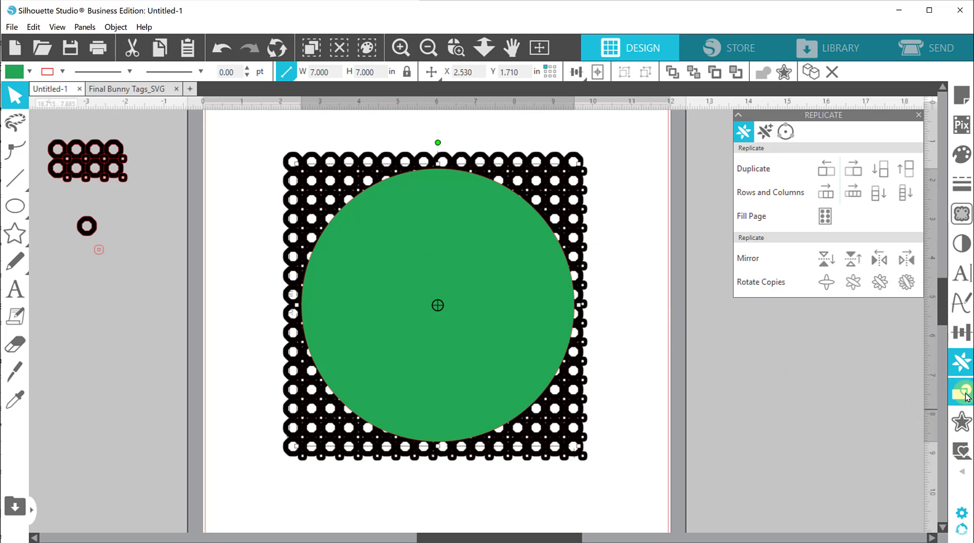
pyautogui.click(959, 424)
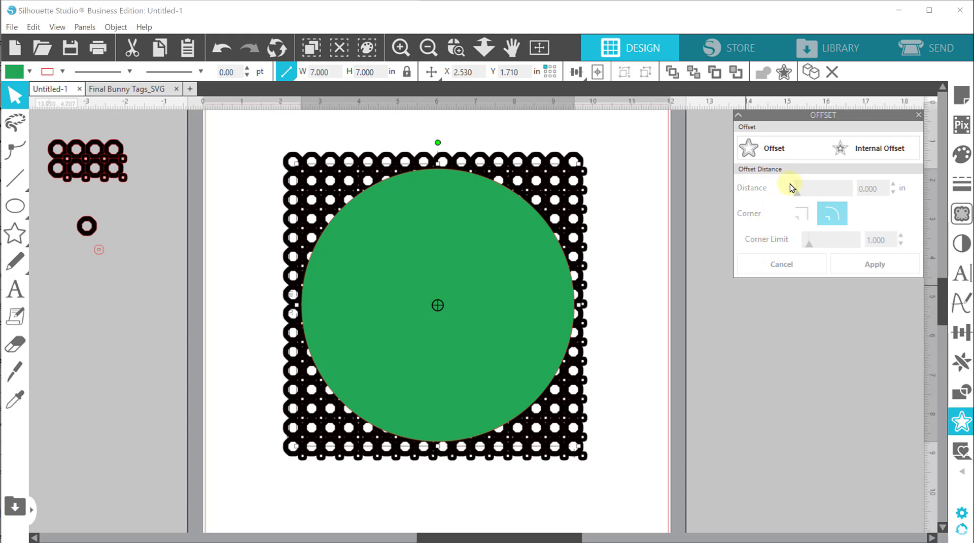
pyautogui.click(844, 148)
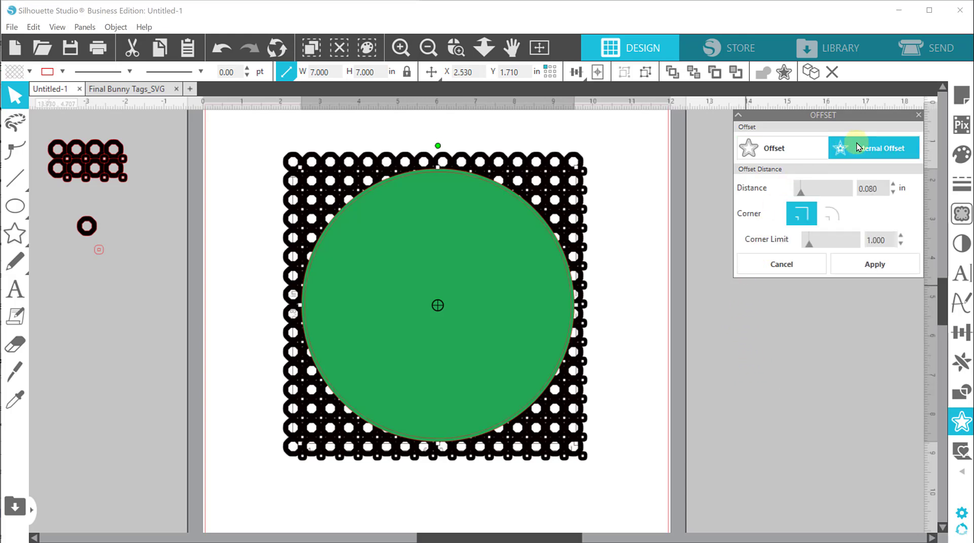
pyautogui.moveTo(878, 188); pyautogui.dragTo(841, 190)
pyautogui.write('.125')
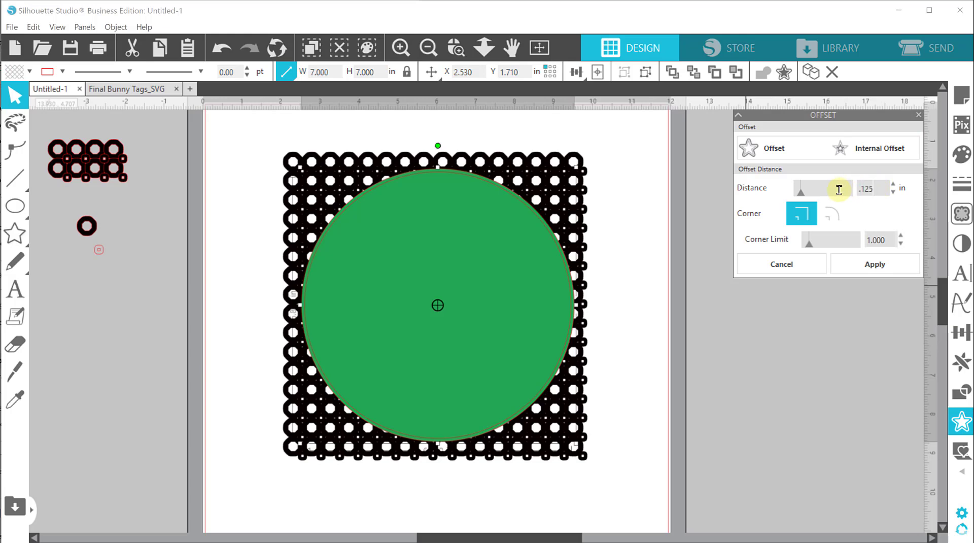
pyautogui.press('Return')
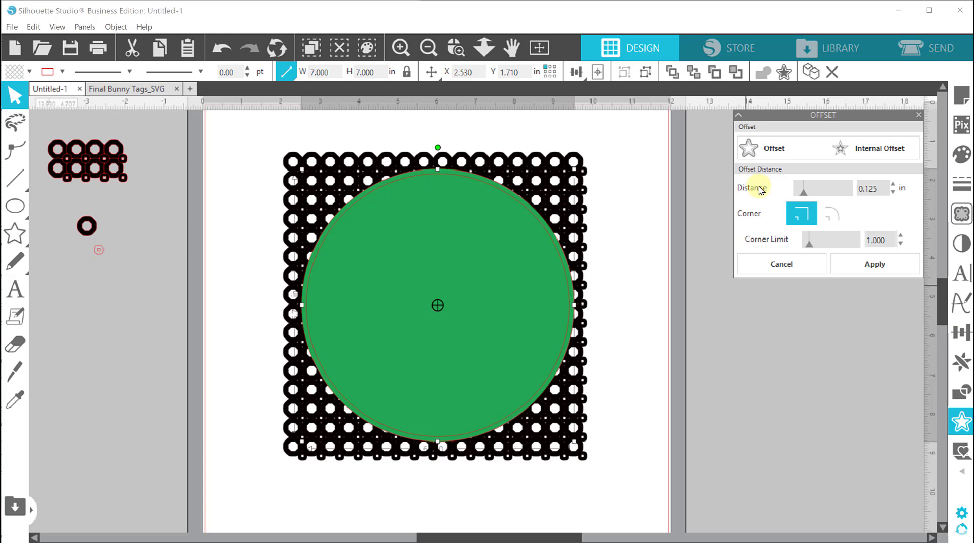
# - Try an internal offset distance of 0.25 in, then set it back to 0.125 in
pyautogui.click(874, 188)
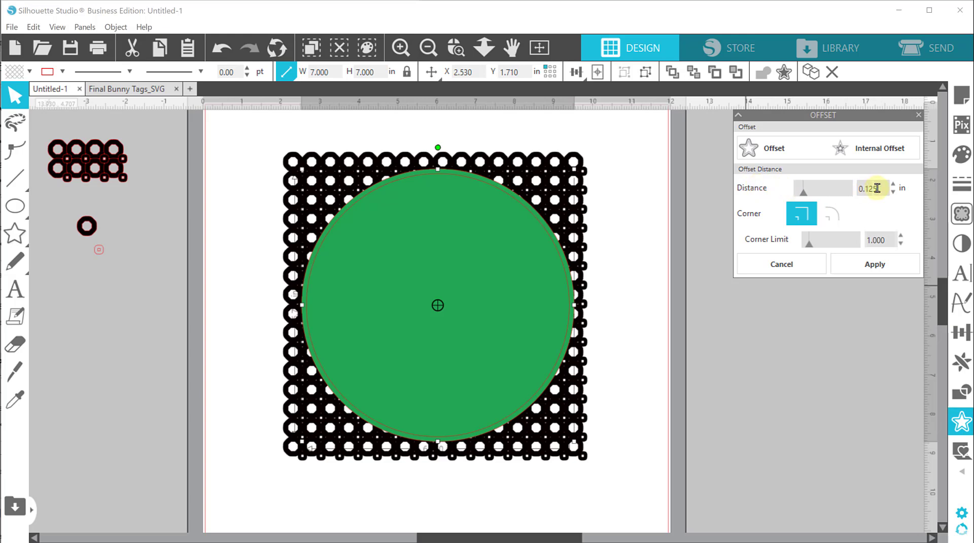
pyautogui.write('.25')
pyautogui.press('Return')
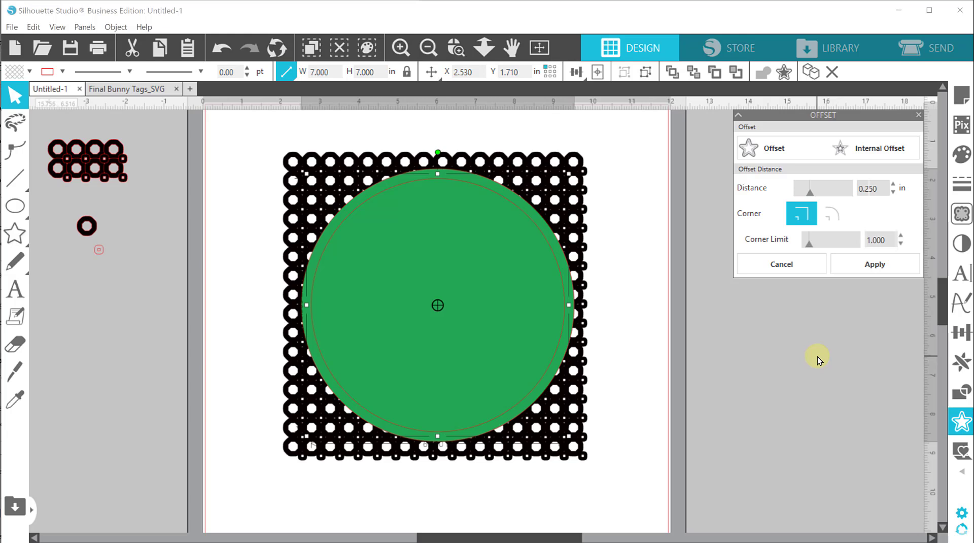
pyautogui.moveTo(879, 188); pyautogui.dragTo(782, 181)
pyautogui.write('.')
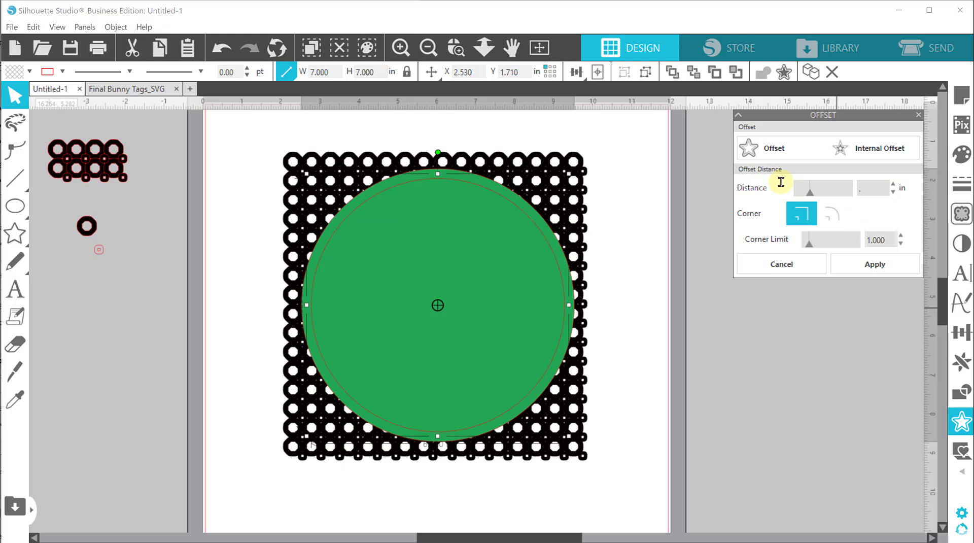
pyautogui.write('125')
pyautogui.press('Return')
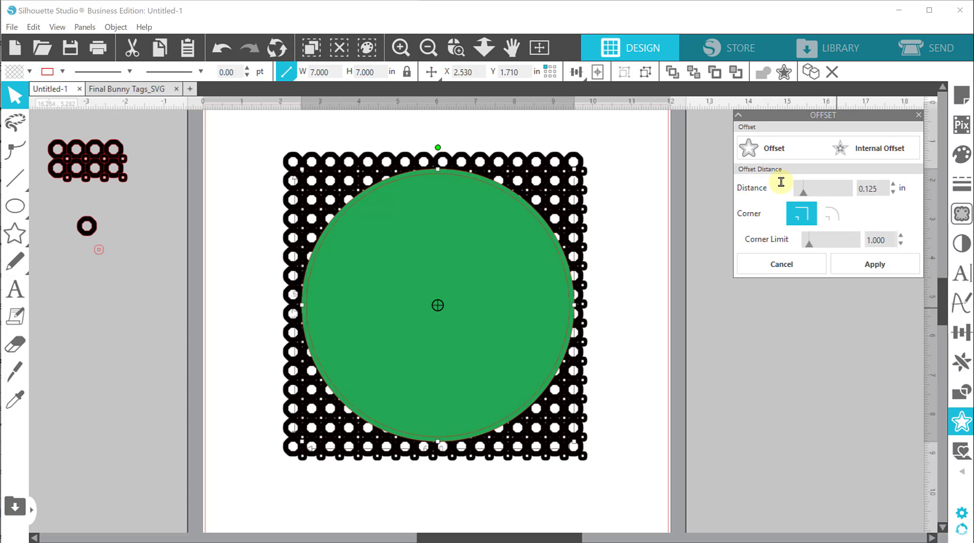
# - Set the internal offset distance to 0.18 in and apply the offset
pyautogui.moveTo(883, 189); pyautogui.dragTo(823, 190)
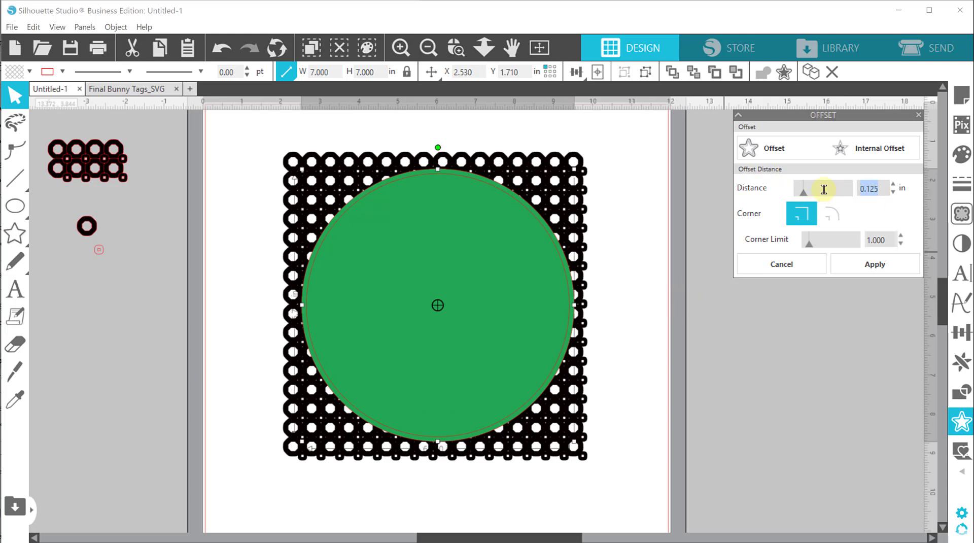
pyautogui.write('.18')
pyautogui.press('Return')
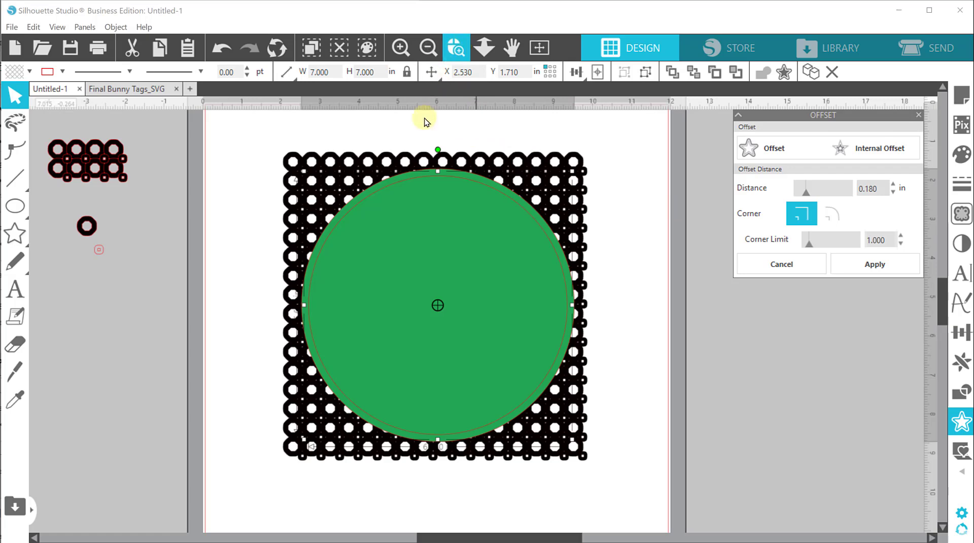
# - Select the inner offset circle and fill it with a greyish brown
pyautogui.click(404, 50)
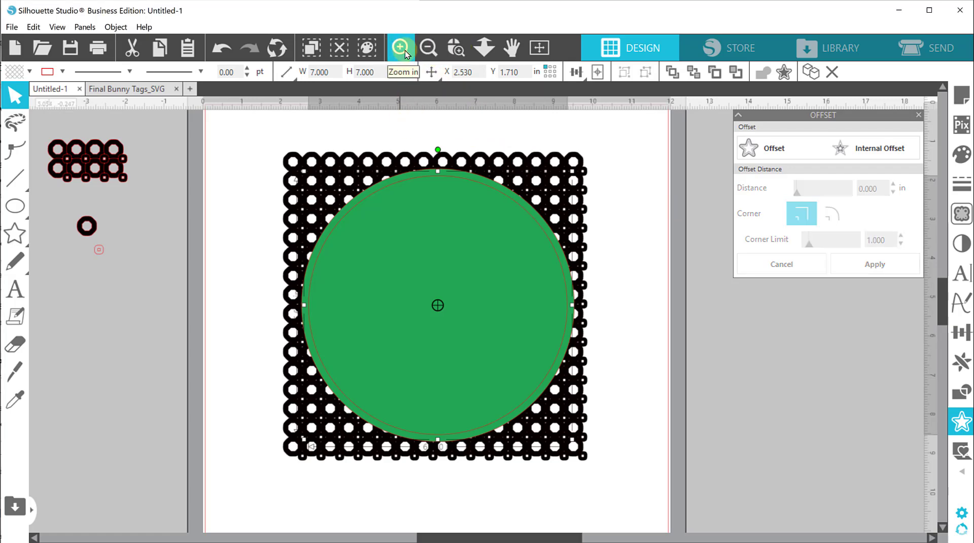
pyautogui.scroll(1, 471, 207)
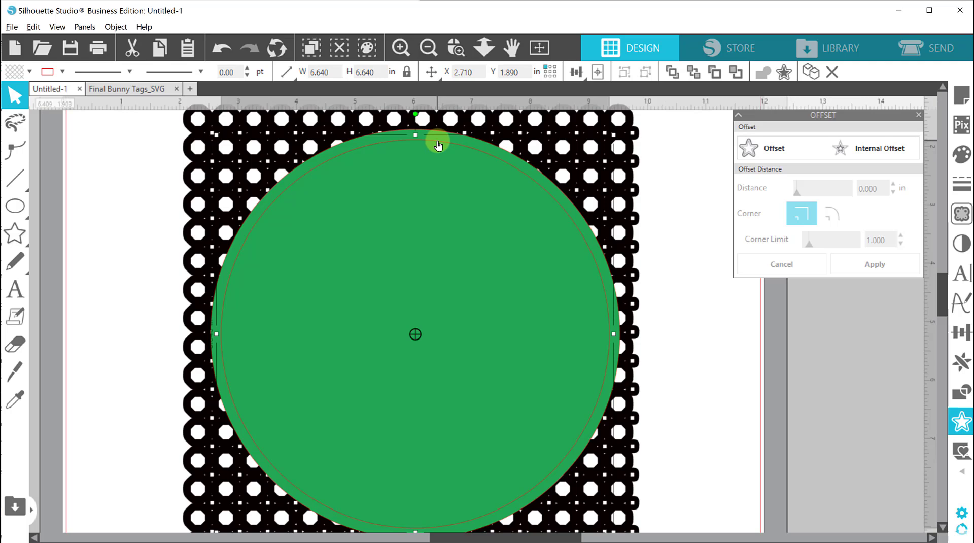
pyautogui.press('alt')
pyautogui.moveTo(415, 140); pyautogui.dragTo(413, 139)
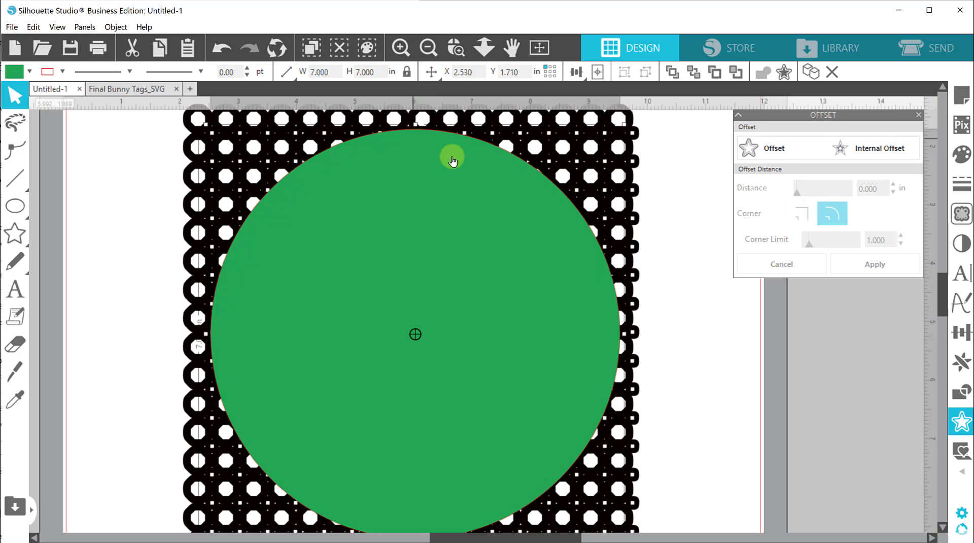
pyautogui.press('i')
pyautogui.scroll(-2, 761, 401)
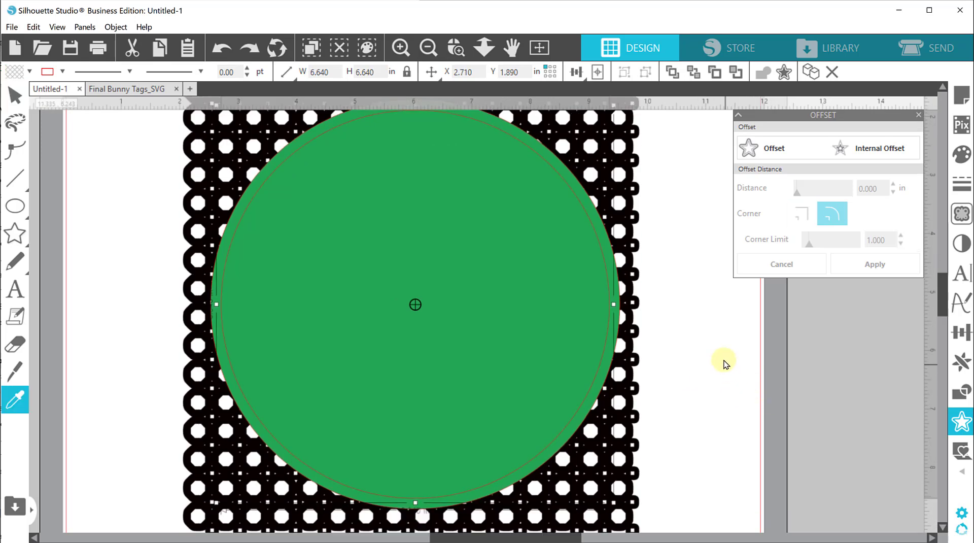
pyautogui.click(610, 306)
pyautogui.click(610, 305)
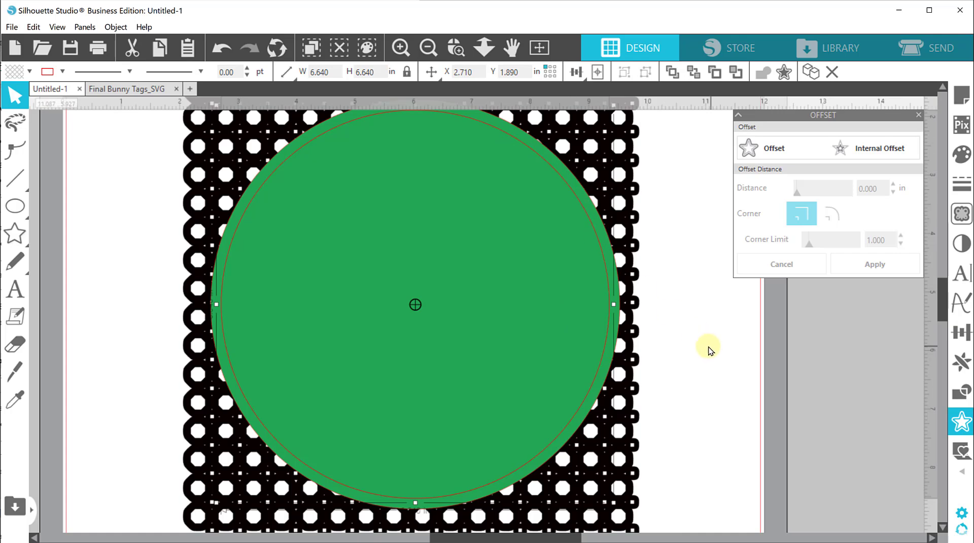
pyautogui.press('i')
pyautogui.press('v')
pyautogui.click(29, 72)
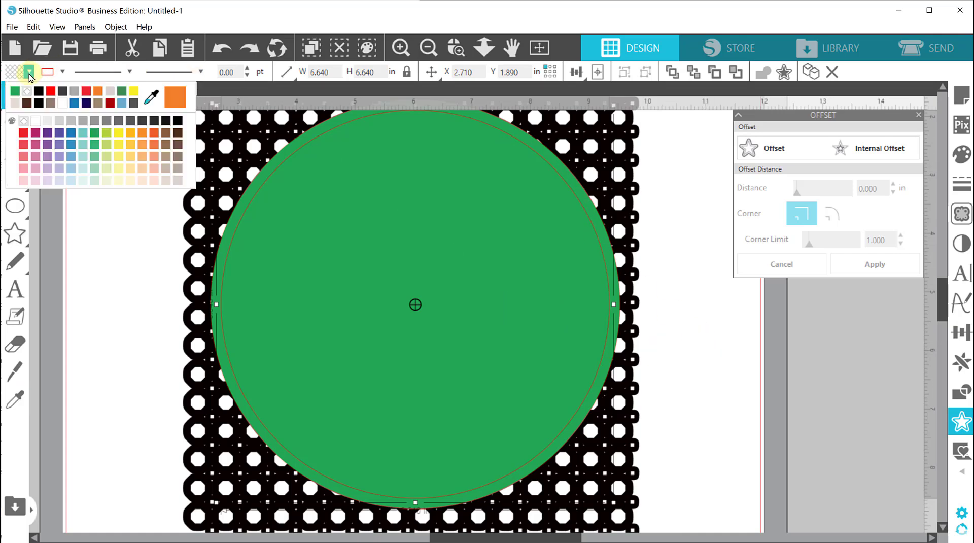
pyautogui.click(52, 104)
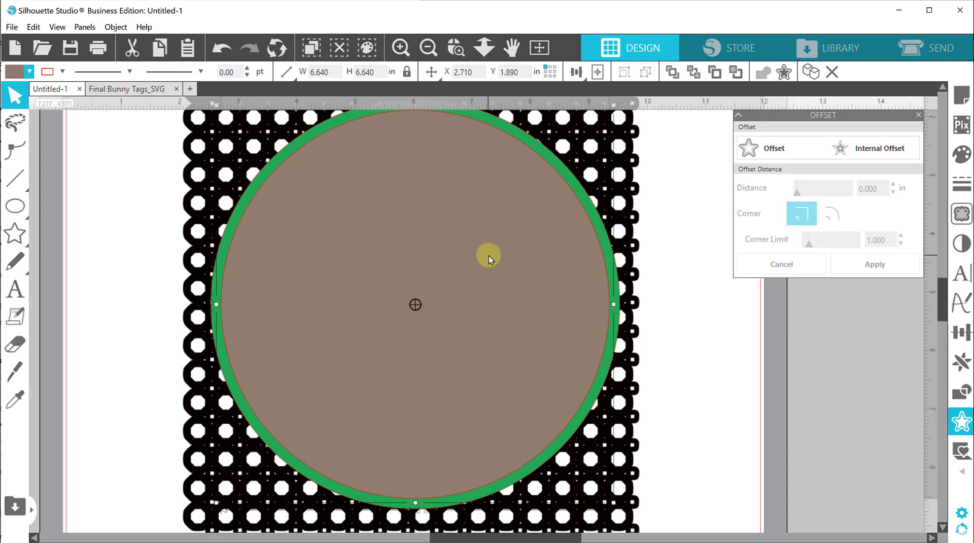
pyautogui.scroll(1, 488, 253)
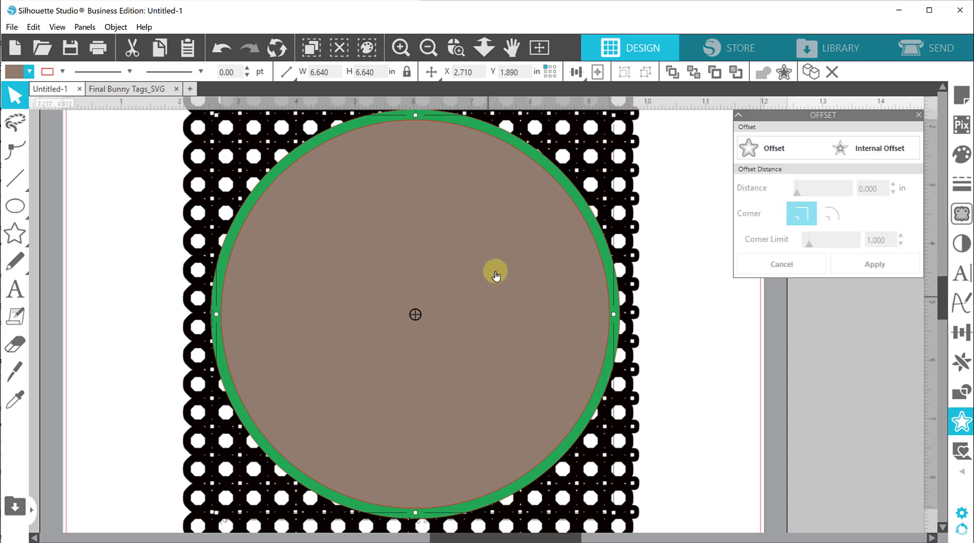
pyautogui.scroll(2, 494, 276)
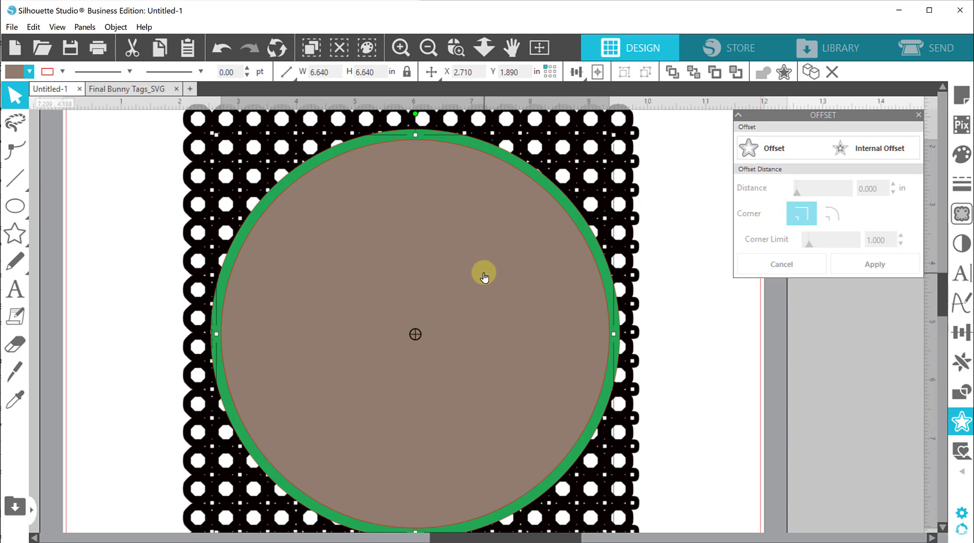
pyautogui.scroll(1, 484, 272)
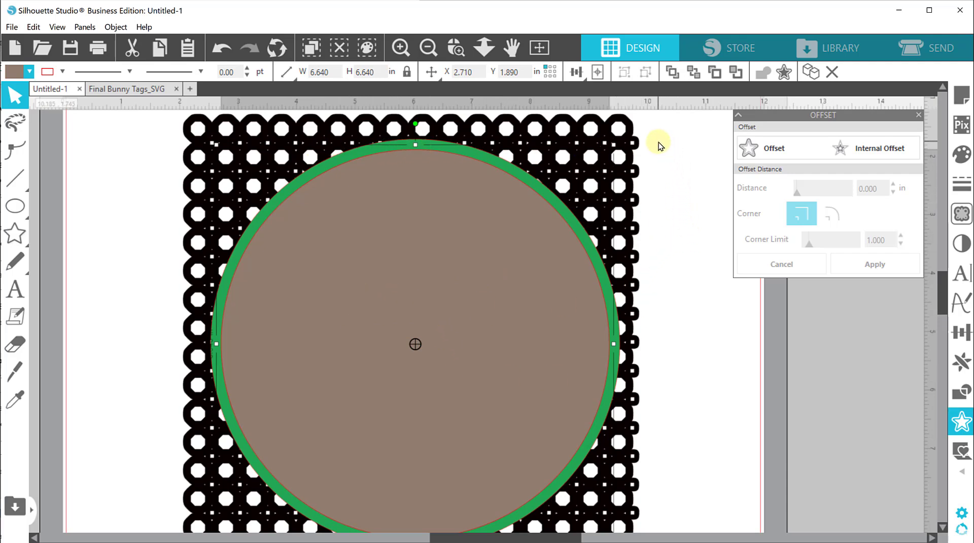
# - Add the black octagon pattern to the selection with the inner brown circle and crop the pattern to that circle
pyautogui.click(635, 144)
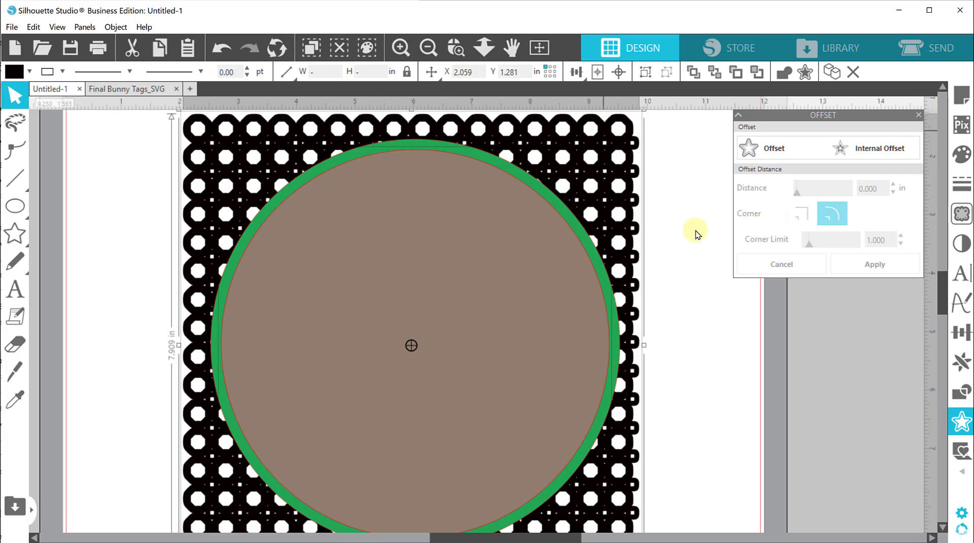
pyautogui.scroll(1, 702, 247)
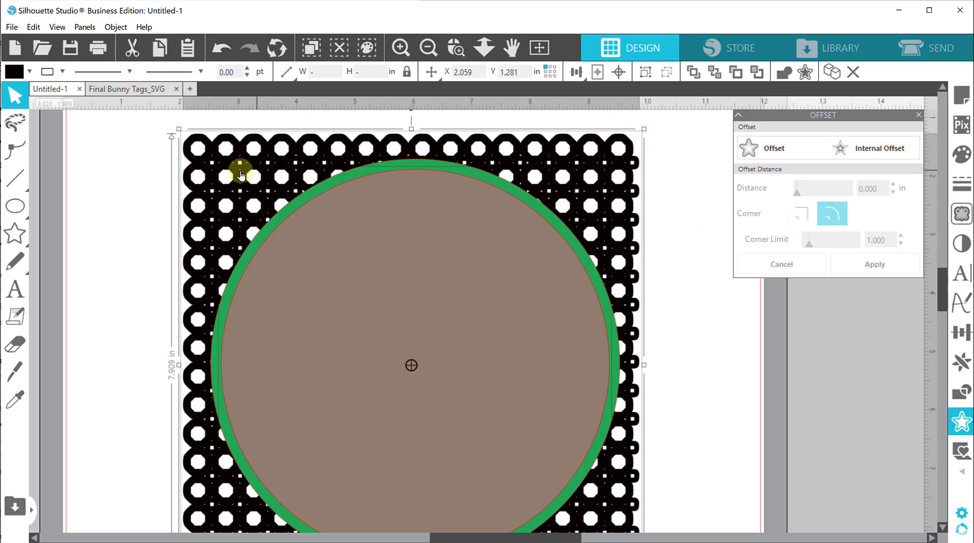
pyautogui.click(961, 394)
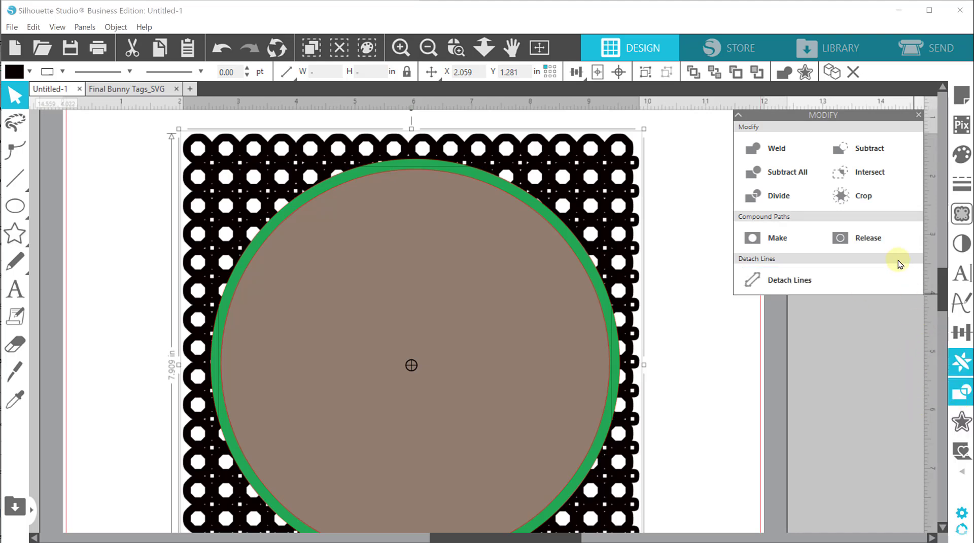
pyautogui.click(864, 201)
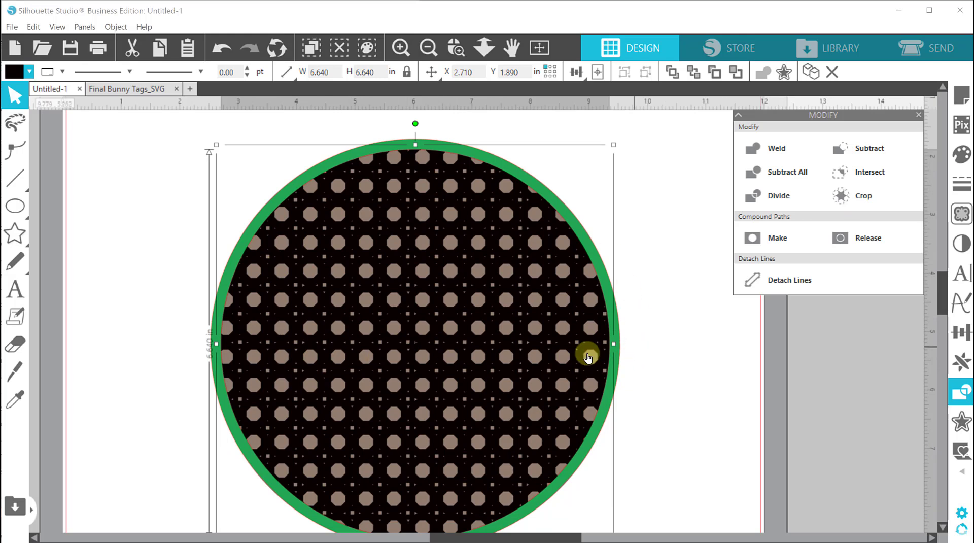
# - Shift the brown inner circle sideways beneath the cropped pattern and undo the move
pyautogui.click(652, 370)
pyautogui.moveTo(494, 307); pyautogui.dragTo(440, 307)
pyautogui.hotkey('ctrl', 'z')
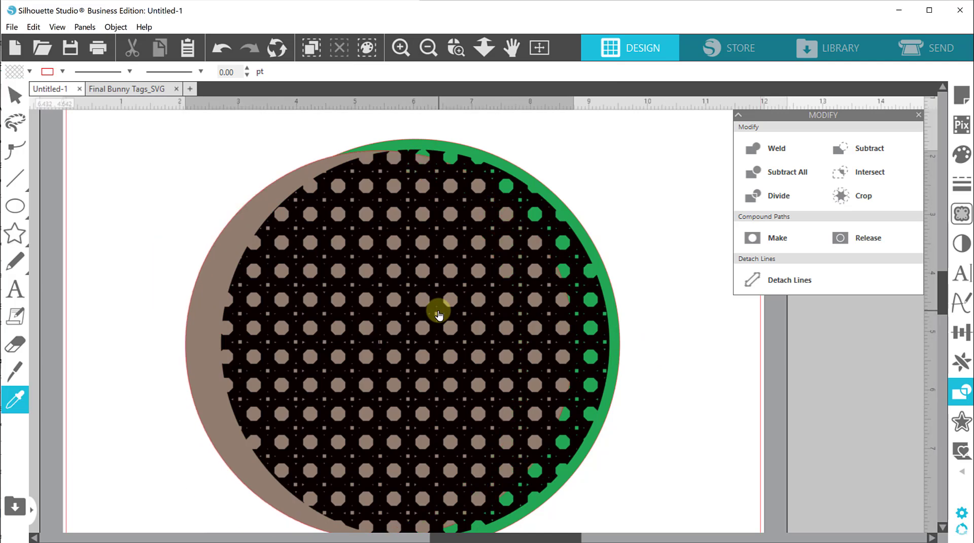
# - Examine the upper edge of the circle where the cropped pattern meets the green border
pyautogui.click(453, 47)
pyautogui.moveTo(278, 130); pyautogui.dragTo(464, 284)
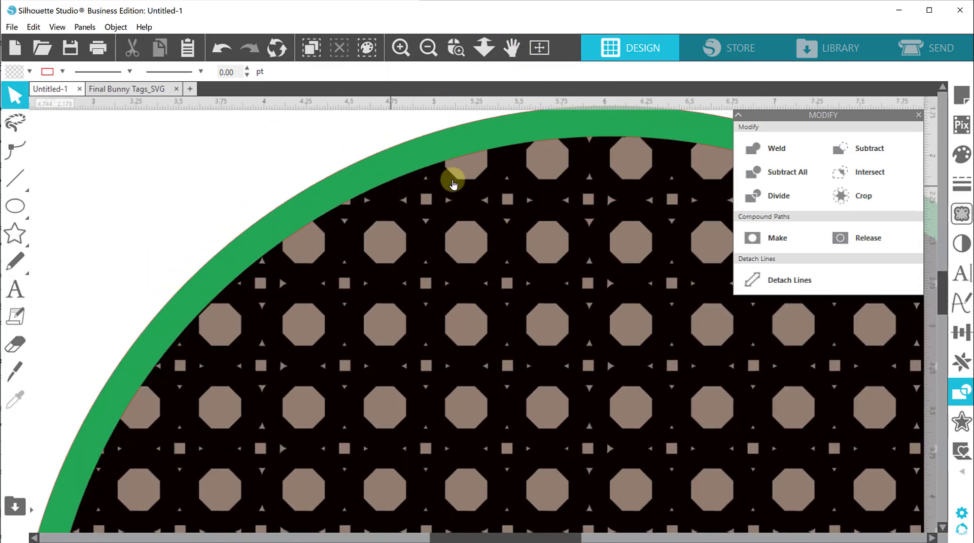
pyautogui.scroll(1, 457, 157)
pyautogui.scroll(-1, 457, 152)
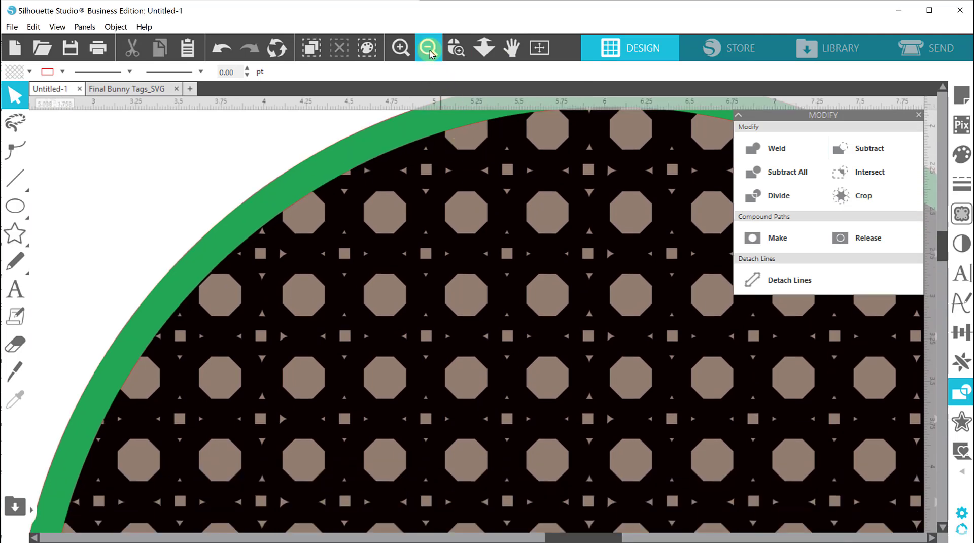
pyautogui.click(429, 47)
pyautogui.scroll(-3, 547, 395)
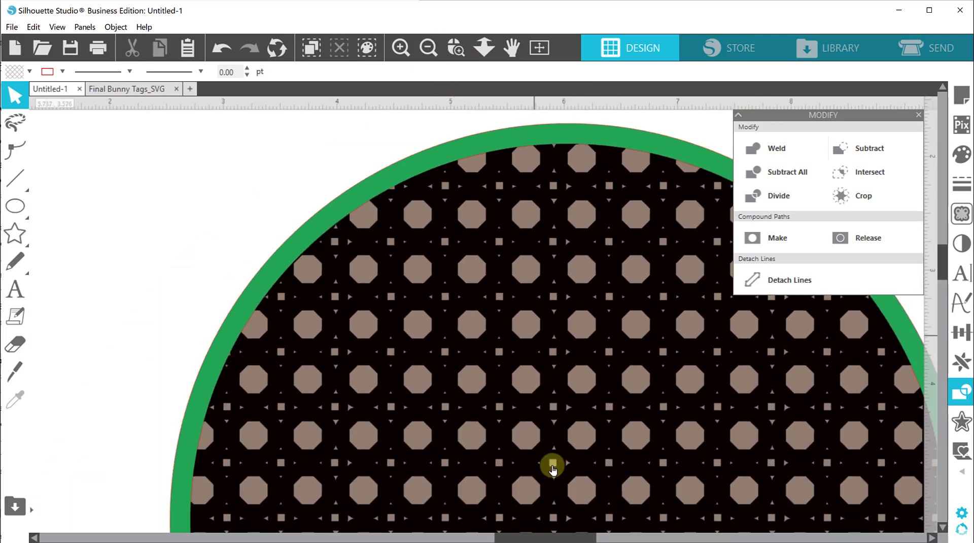
pyautogui.moveTo(552, 536); pyautogui.dragTo(571, 538)
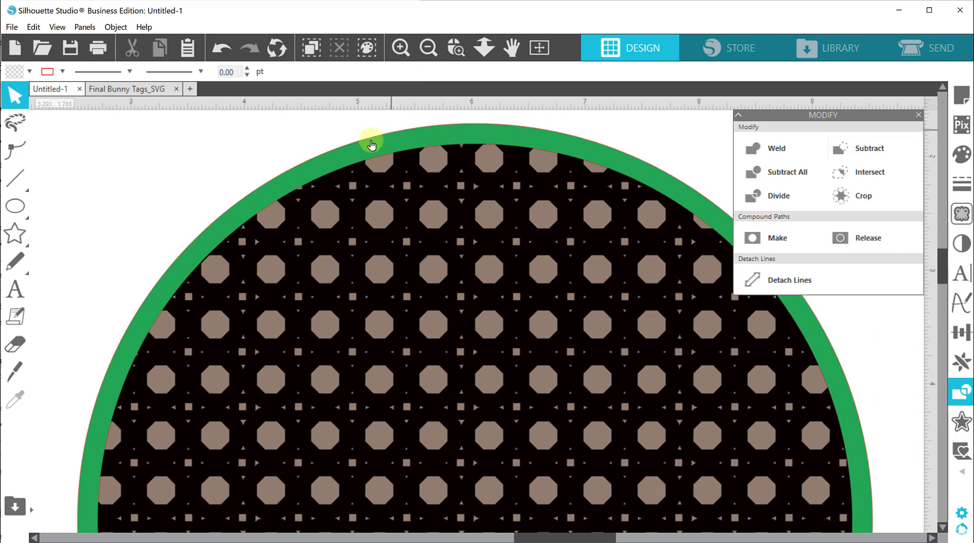
# - Move the green circle and the cropped pattern aside one at a time, undoing each move
pyautogui.moveTo(392, 141); pyautogui.dragTo(214, 99)
pyautogui.hotkey('ctrl', 'z')
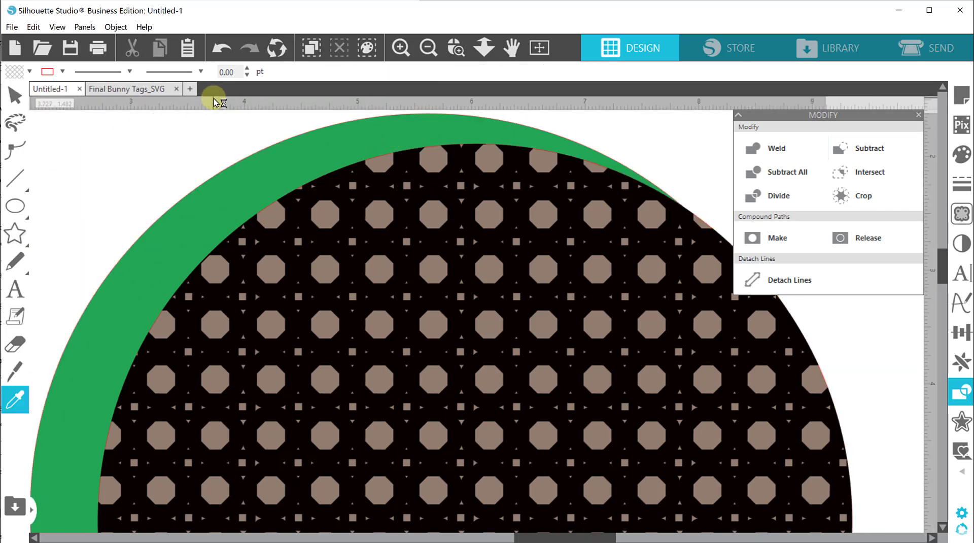
pyautogui.moveTo(286, 176); pyautogui.dragTo(113, 182)
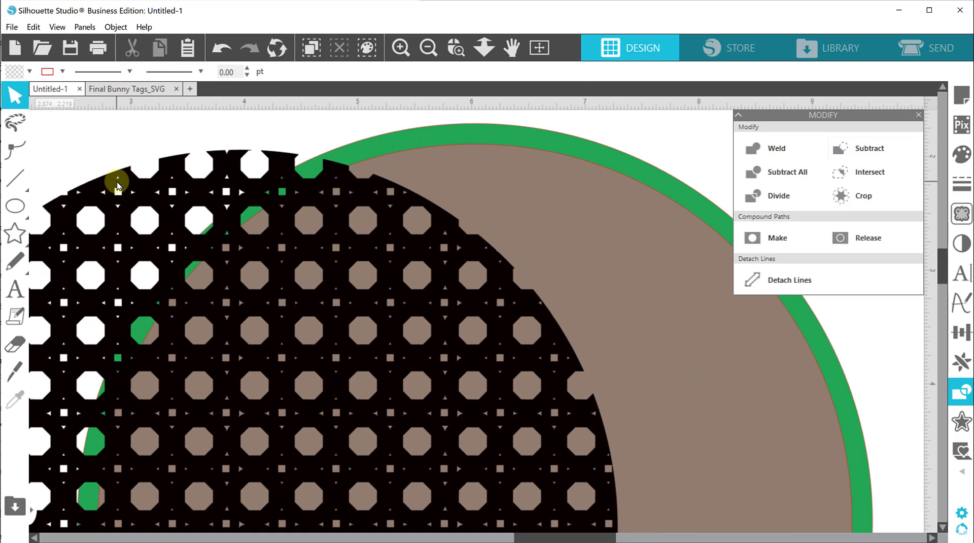
pyautogui.press('i')
pyautogui.hotkey('ctrl', 'z')
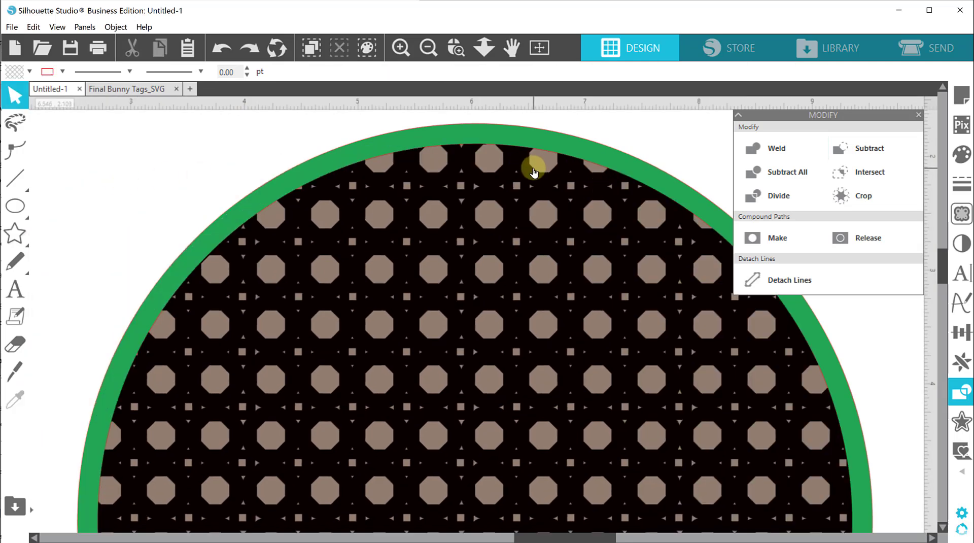
# - Inspect close up how the cut octagons line up with the inside of the green border, and return to the wider view
pyautogui.click(455, 48)
pyautogui.moveTo(257, 119); pyautogui.dragTo(397, 210)
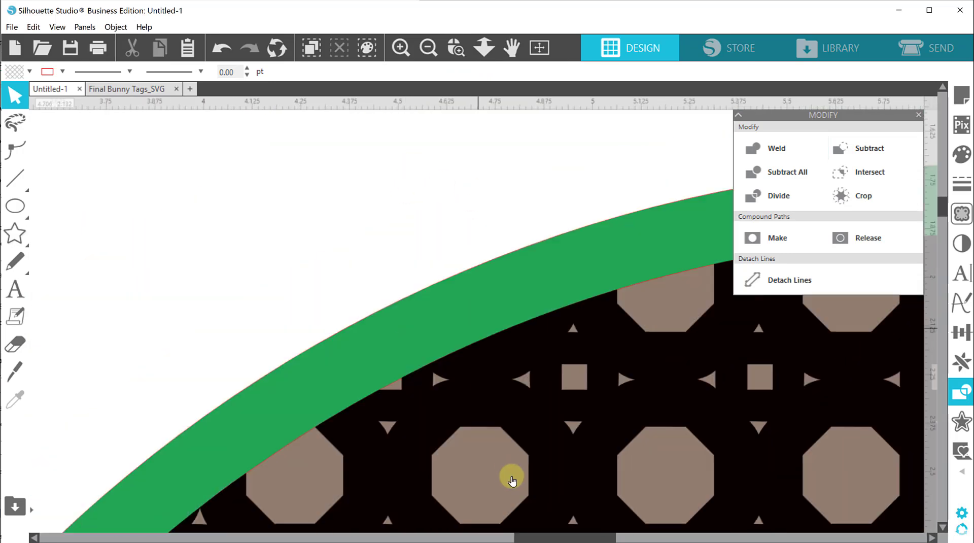
pyautogui.click(533, 538)
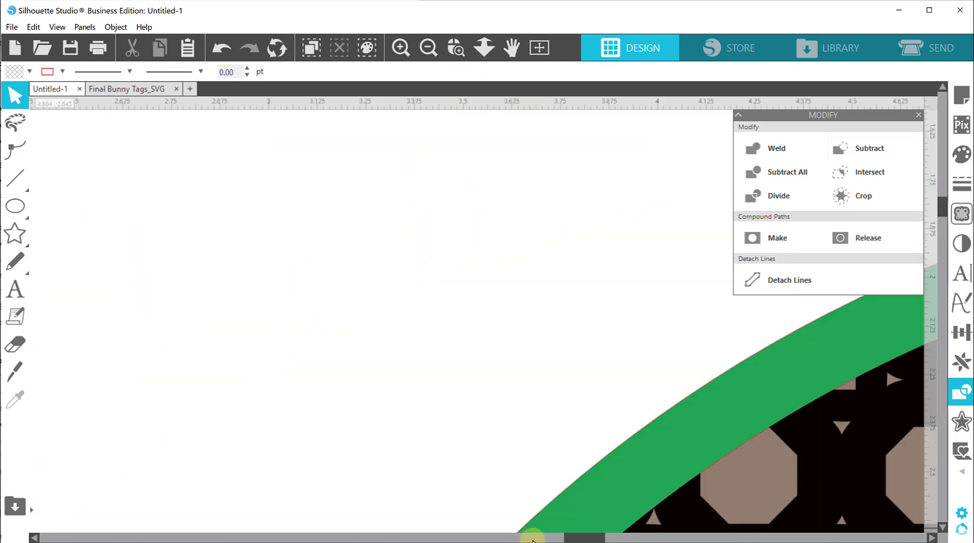
pyautogui.click(428, 49)
pyautogui.click(427, 49)
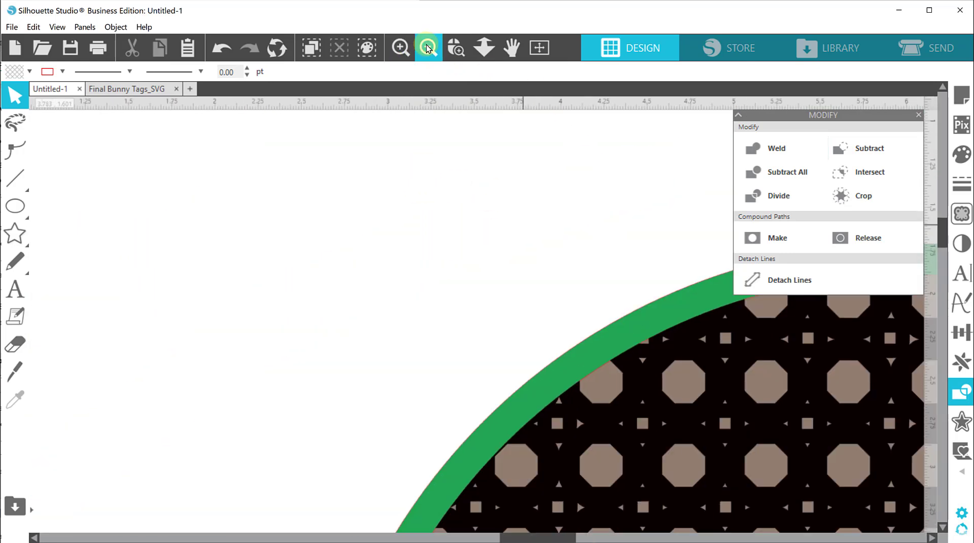
pyautogui.click(428, 48)
pyautogui.click(428, 48)
pyautogui.click(428, 48)
pyautogui.scroll(-2, 550, 261)
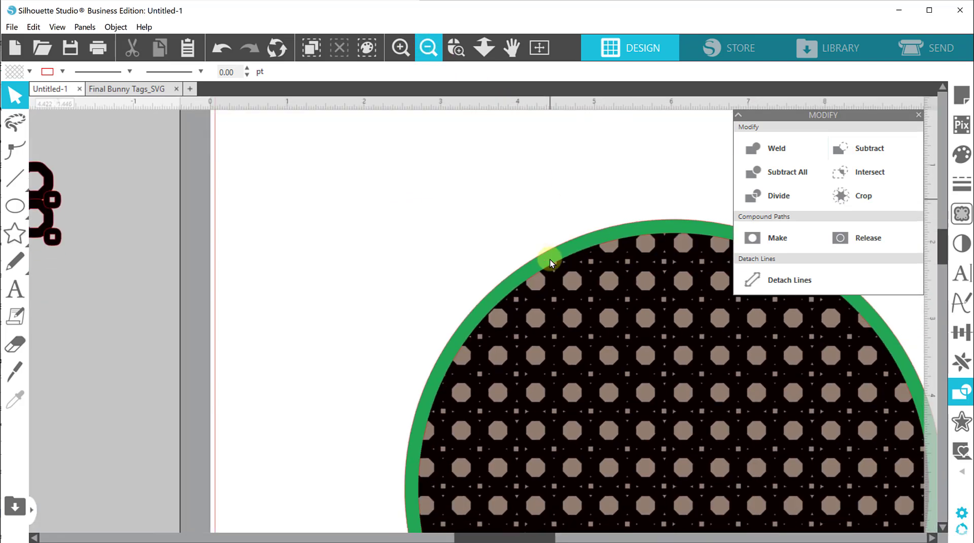
pyautogui.moveTo(517, 537); pyautogui.dragTo(569, 538)
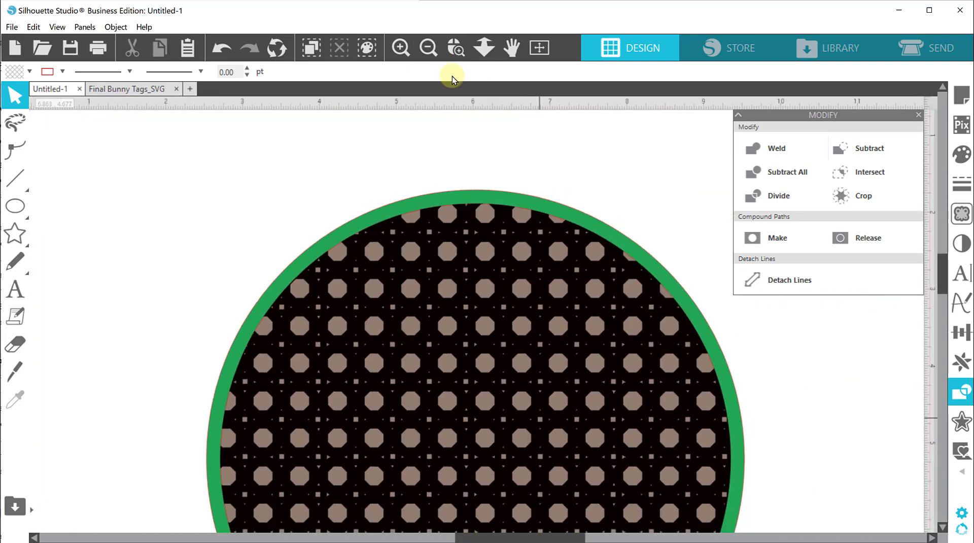
pyautogui.scroll(-1, 452, 137)
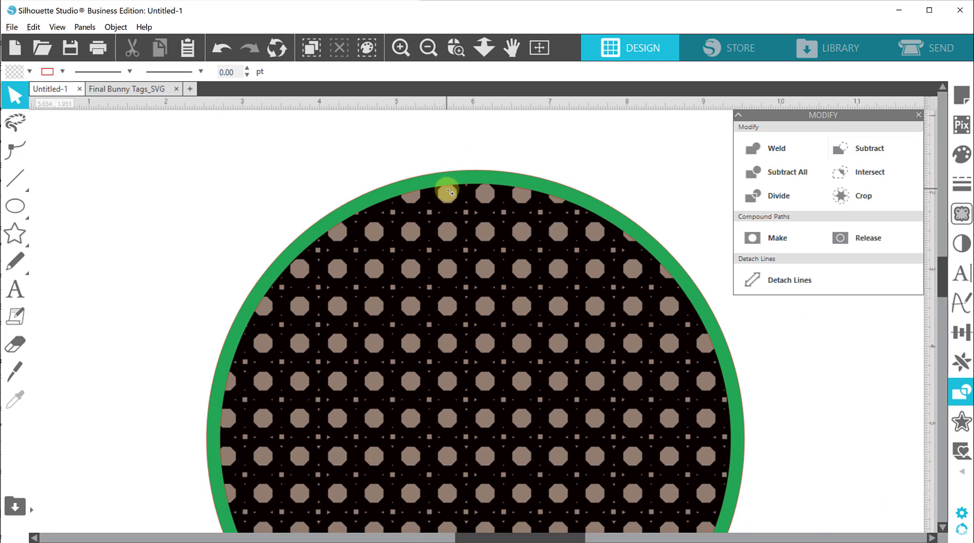
# - Select the brown inner circle together with the green circle and subtract the brown shape from the green one
pyautogui.click(448, 193)
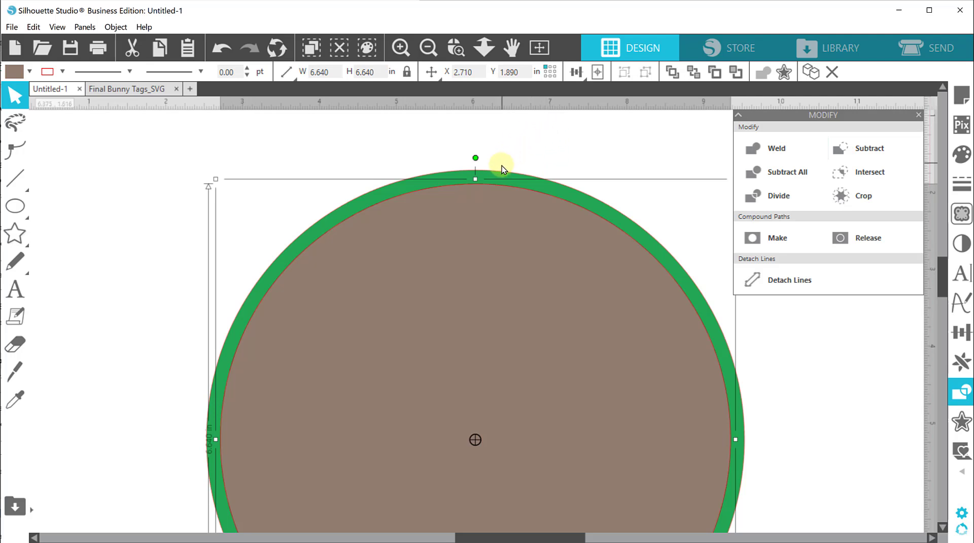
pyautogui.click(505, 136)
pyautogui.click(485, 193)
pyautogui.keyDown('shift'); pyautogui.click(491, 173); pyautogui.keyUp('shift')
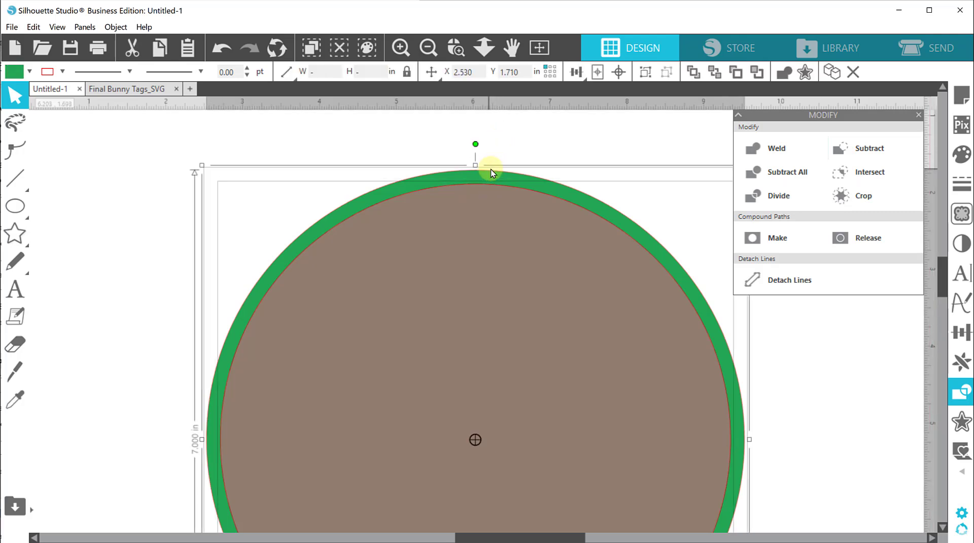
pyautogui.click(845, 149)
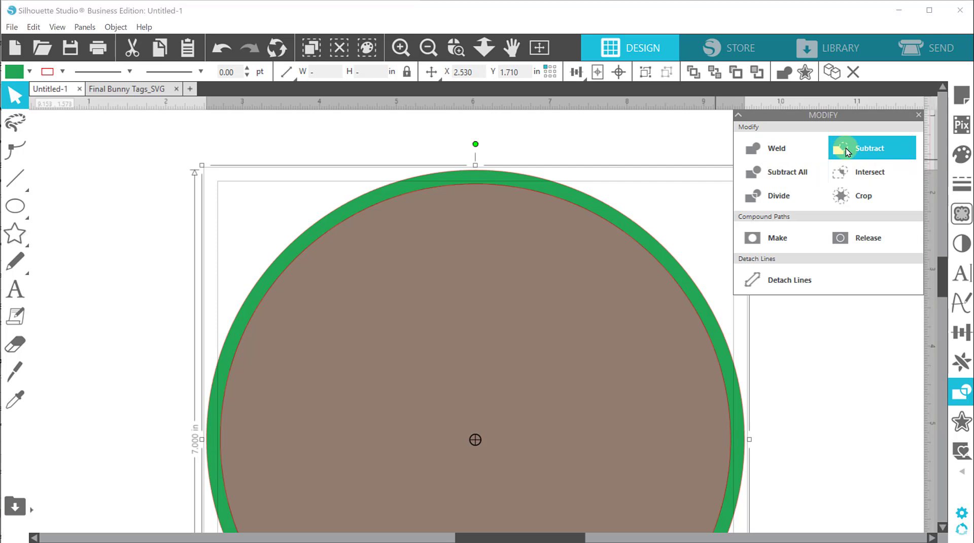
# - Try moving the brown circle out from under the pattern, undo it, and move the circle clear of the green ring again
pyautogui.moveTo(409, 192); pyautogui.dragTo(80, 154)
pyautogui.click(15, 400)
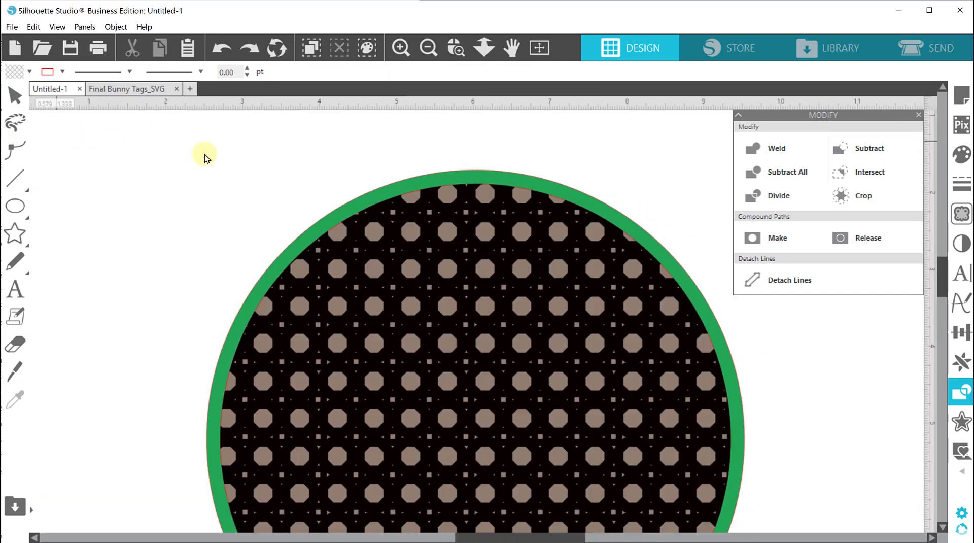
pyautogui.click(372, 211)
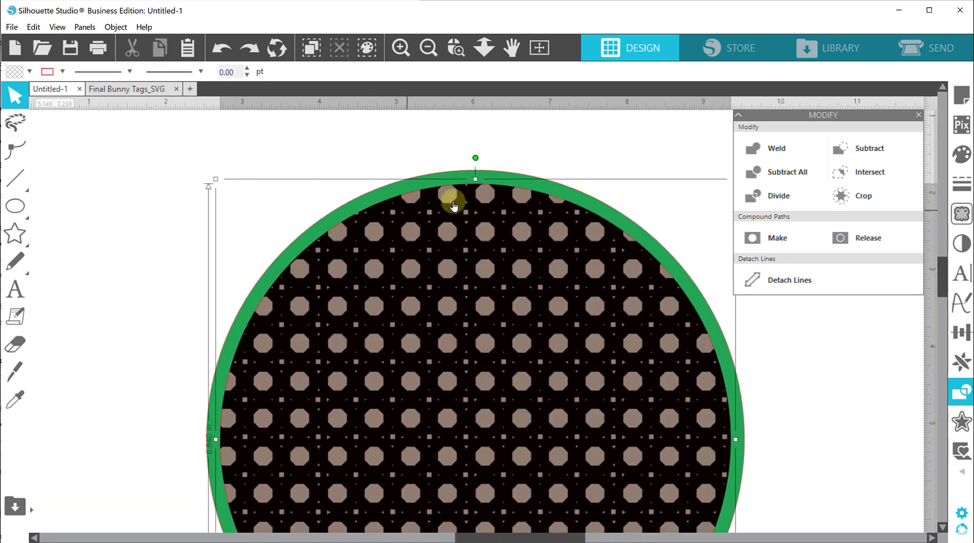
pyautogui.click(490, 175)
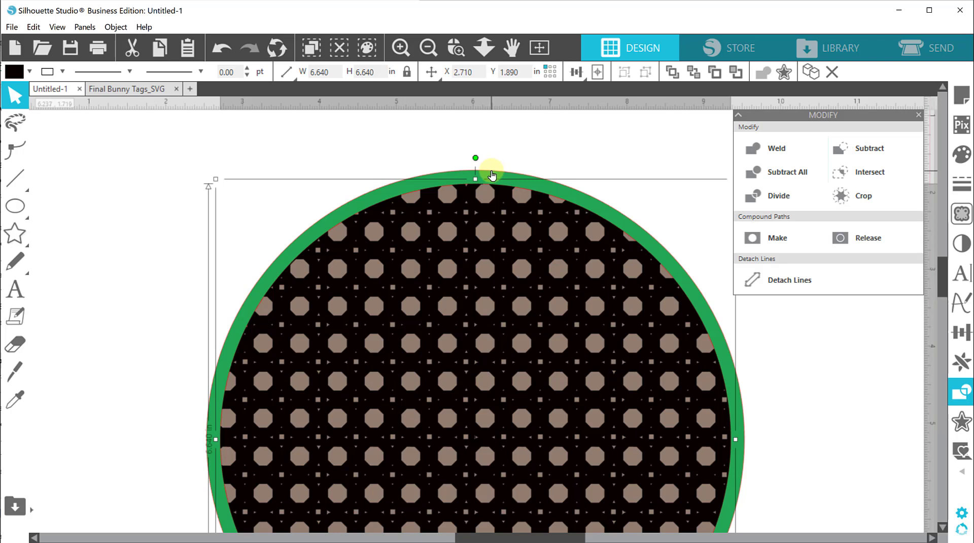
pyautogui.moveTo(511, 185); pyautogui.dragTo(0, 188)
# - Select the green ring and the cropped pattern and weld them into one shape
pyautogui.moveTo(374, 153); pyautogui.dragTo(607, 320)
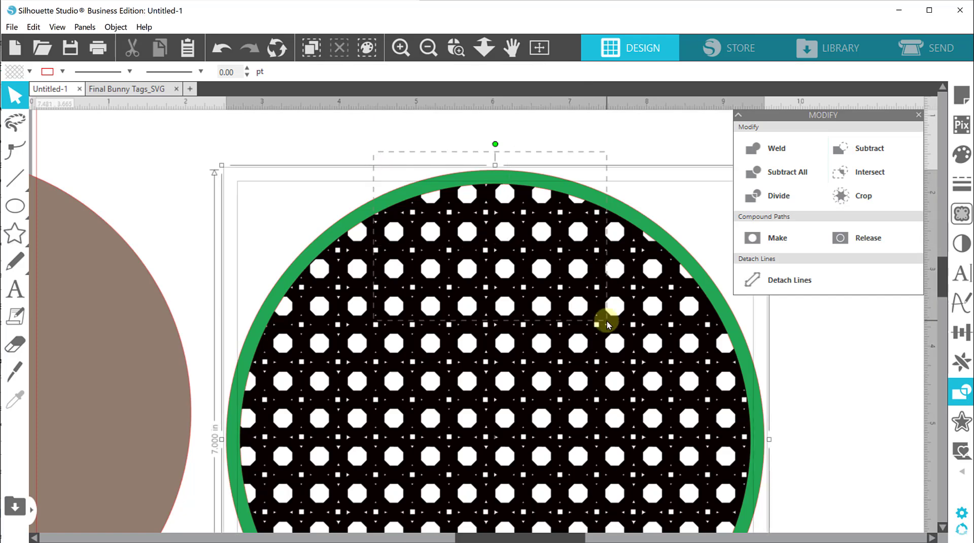
pyautogui.scroll(-5, 619, 303)
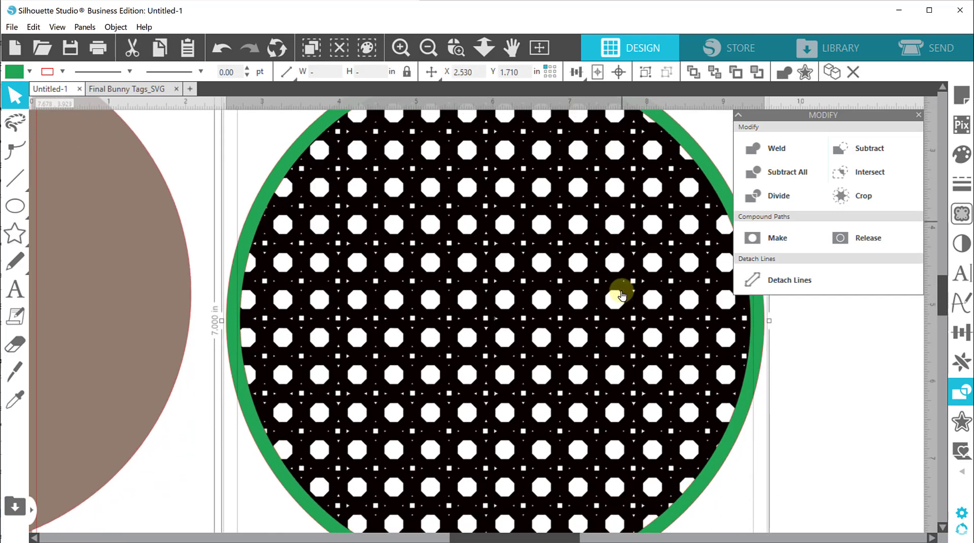
pyautogui.scroll(3, 622, 296)
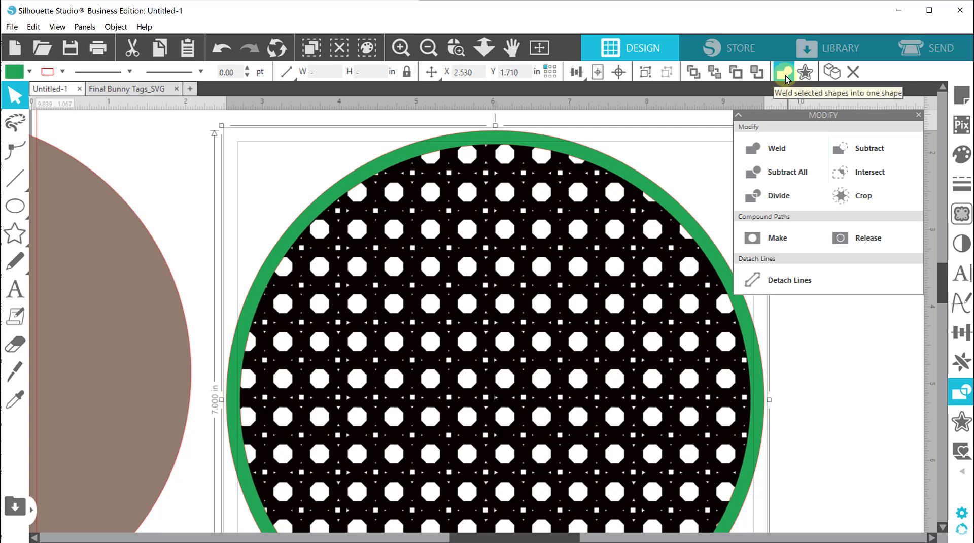
pyautogui.click(786, 75)
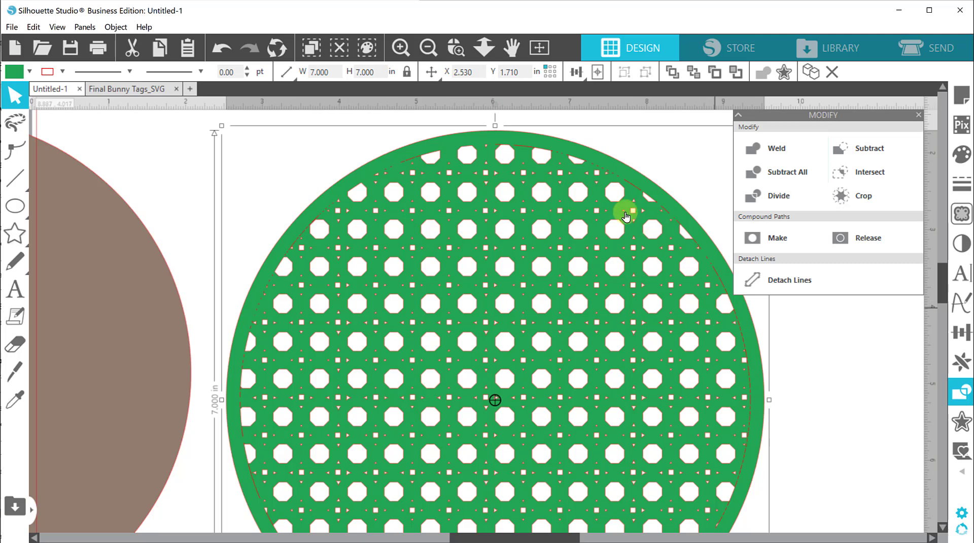
# - Undo the weld of the ring and pattern and the last move of the brown circle
pyautogui.press('i')
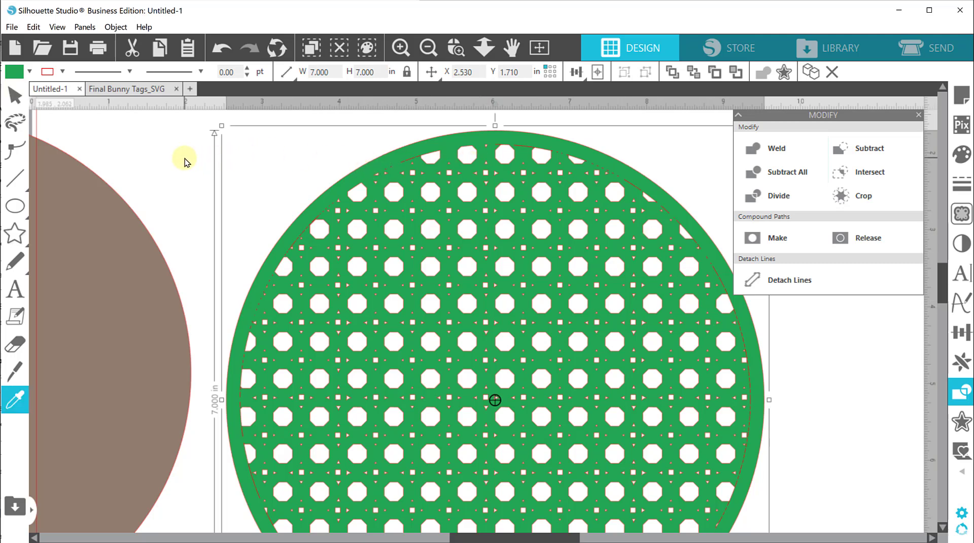
pyautogui.hotkey('ctrl', 'z')
pyautogui.scroll(1, 185, 159)
pyautogui.click(185, 158)
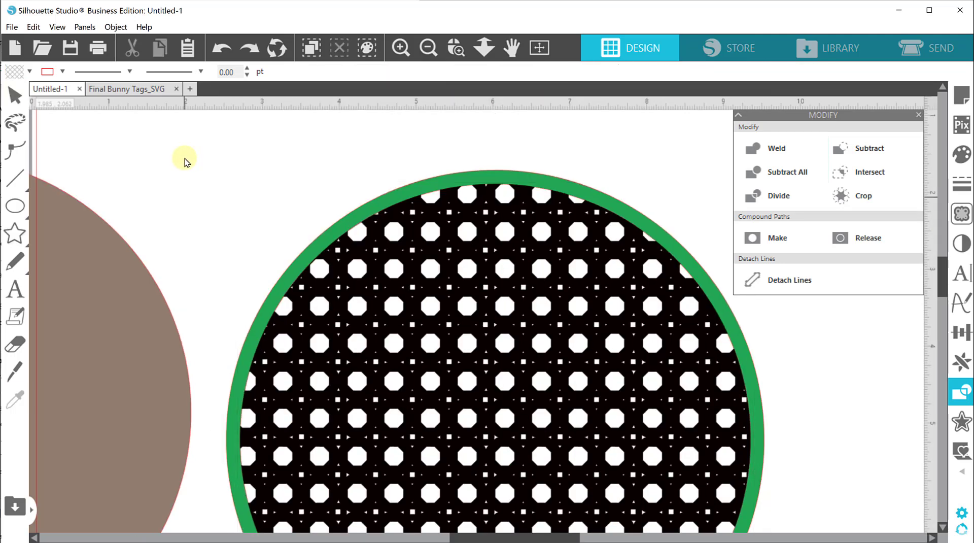
pyautogui.hotkey('ctrl', 'z')
pyautogui.click(184, 159)
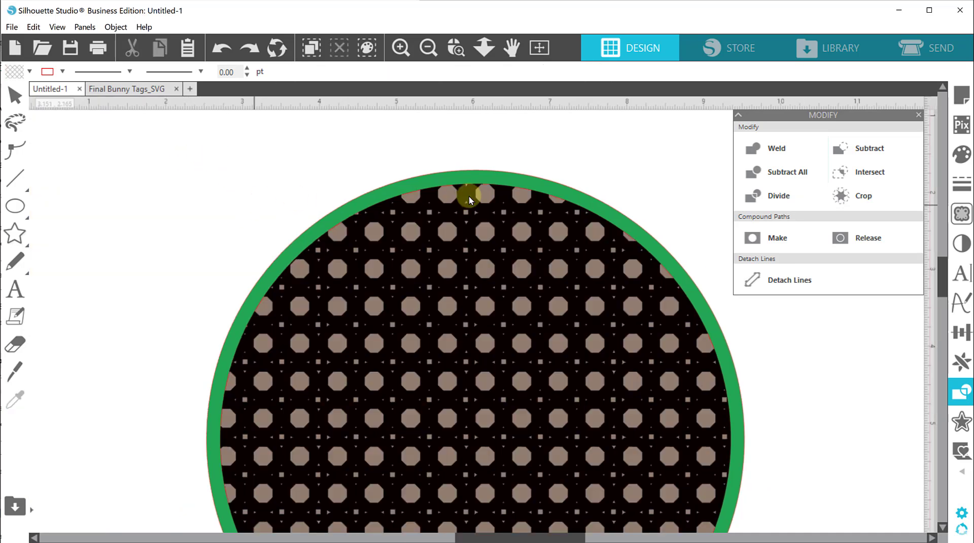
# - Move the brown circle clear of the pattern and offset the green ring by 0.010 in with rounded corners
pyautogui.moveTo(455, 202); pyautogui.dragTo(10, 189)
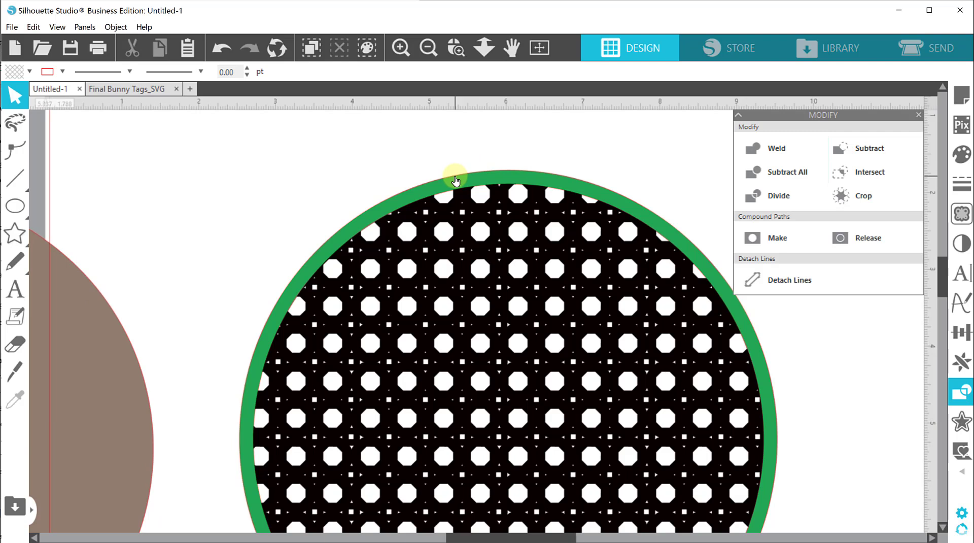
pyautogui.click(455, 185)
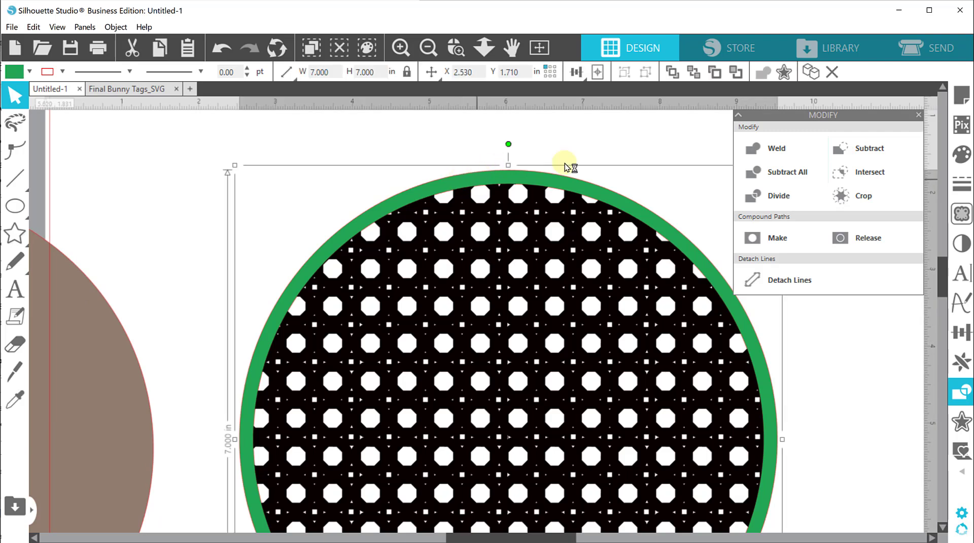
pyautogui.click(962, 421)
pyautogui.click(773, 149)
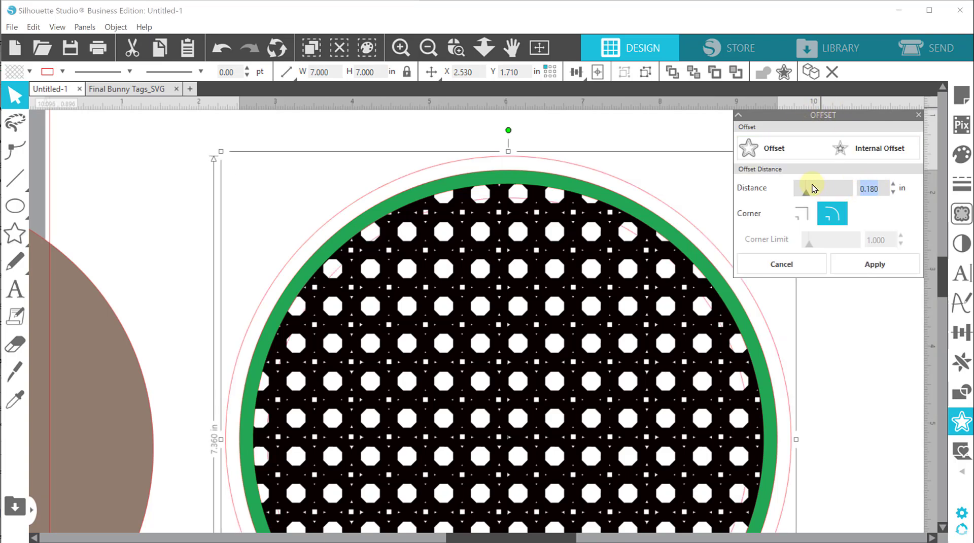
pyautogui.press('Return')
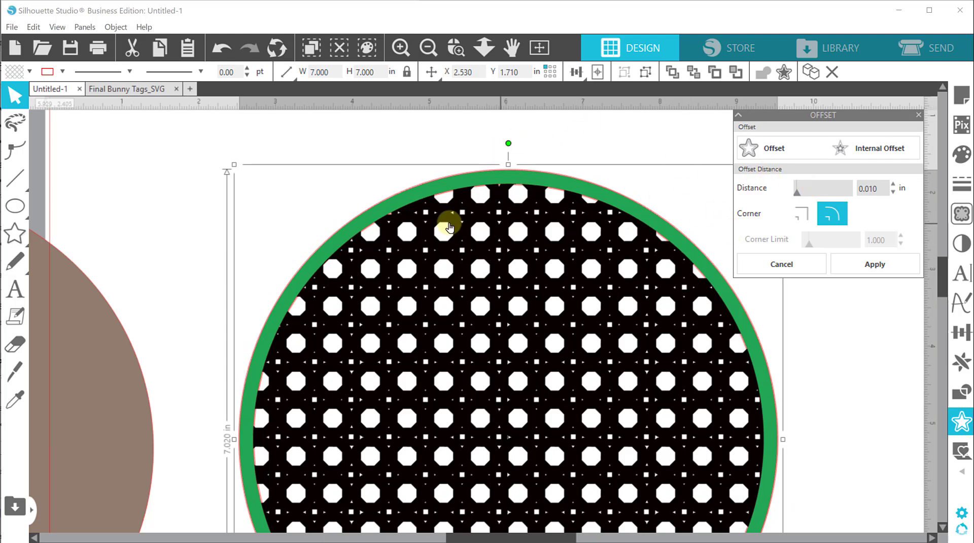
pyautogui.click(865, 264)
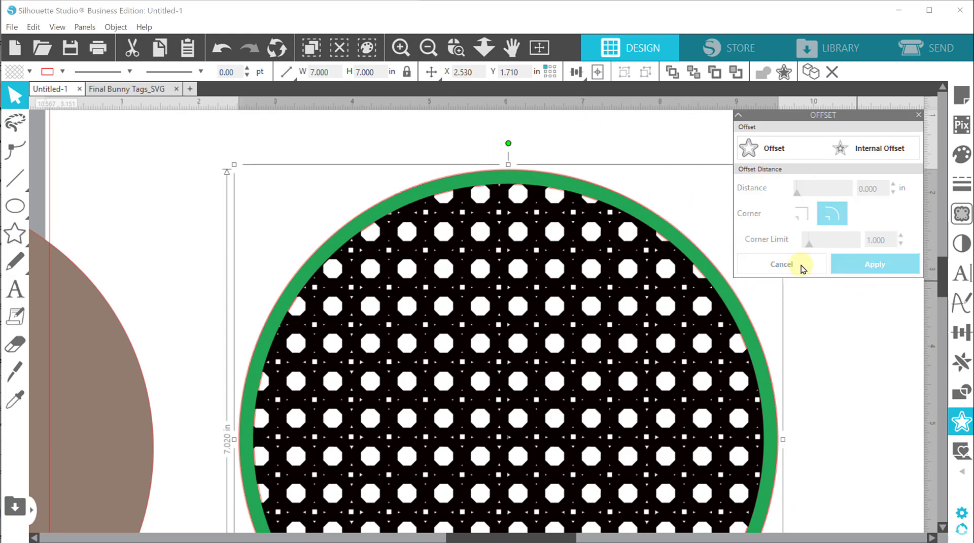
# - Select the green ring, its offset and the black pattern together and weld them into one shape
pyautogui.click(456, 51)
pyautogui.moveTo(431, 137); pyautogui.dragTo(629, 259)
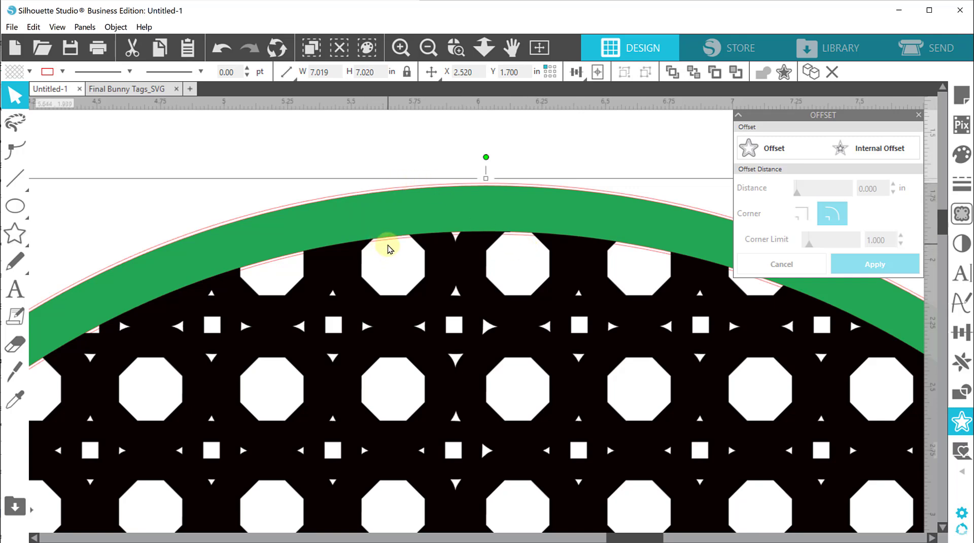
pyautogui.moveTo(384, 139); pyautogui.dragTo(560, 320)
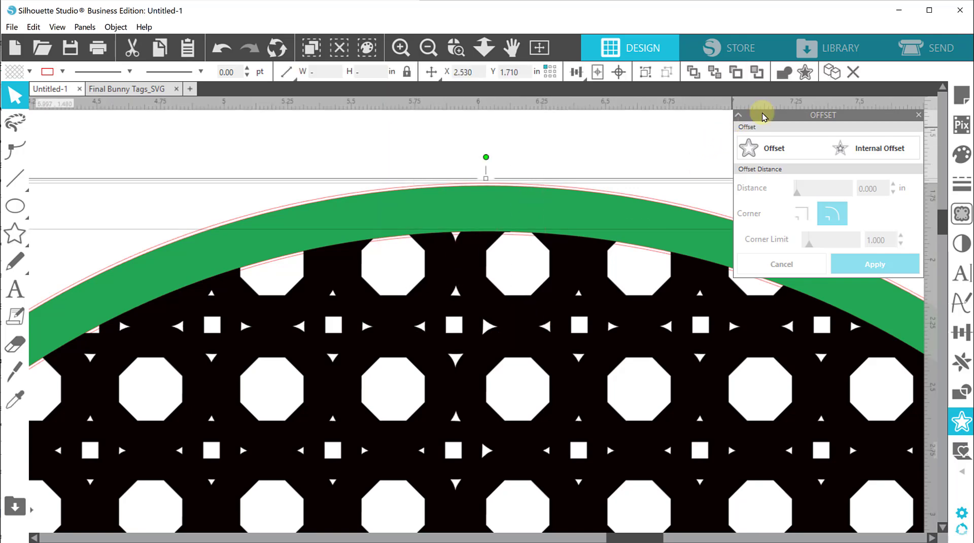
pyautogui.click(785, 77)
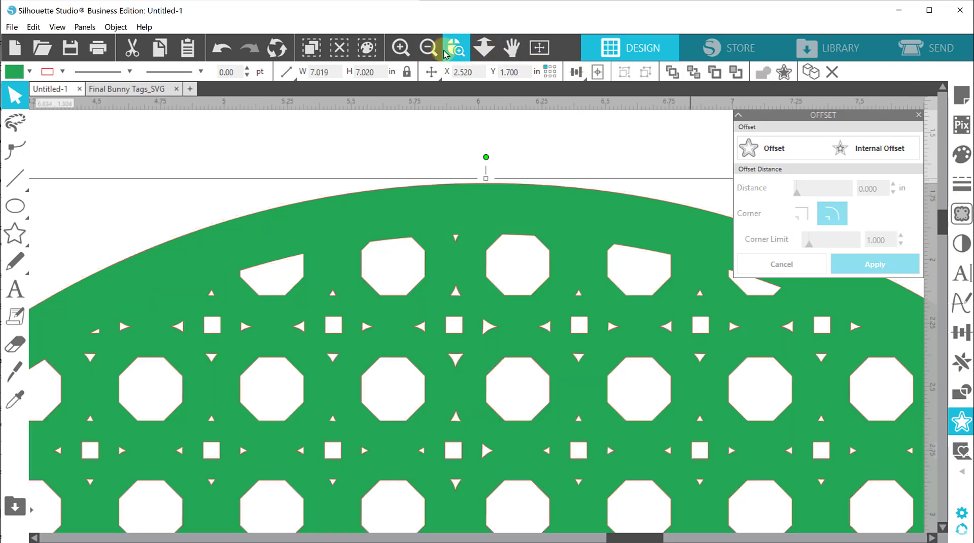
# - Move the brown circle back onto the welded green shape and align the two on their centers
pyautogui.click(428, 49)
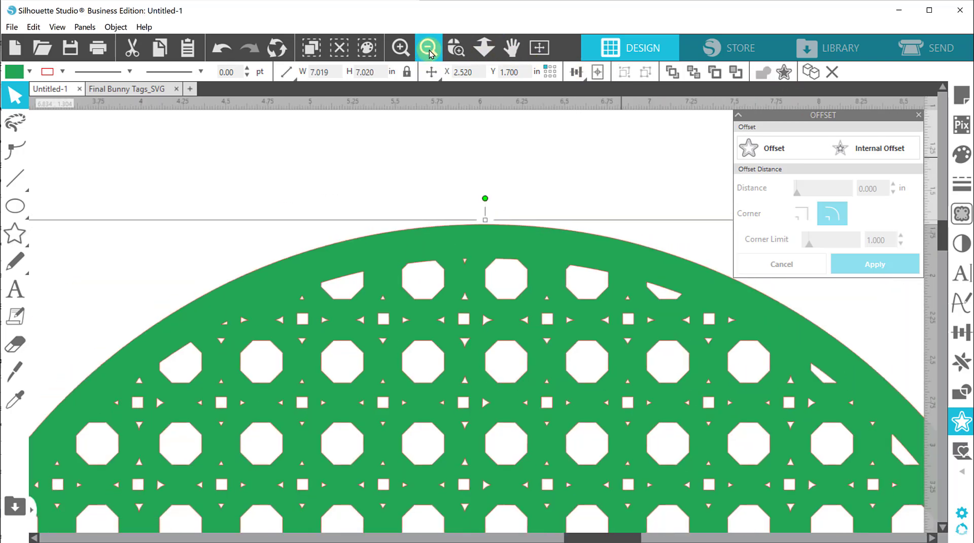
pyautogui.click(428, 51)
pyautogui.click(429, 50)
pyautogui.scroll(-4, 495, 179)
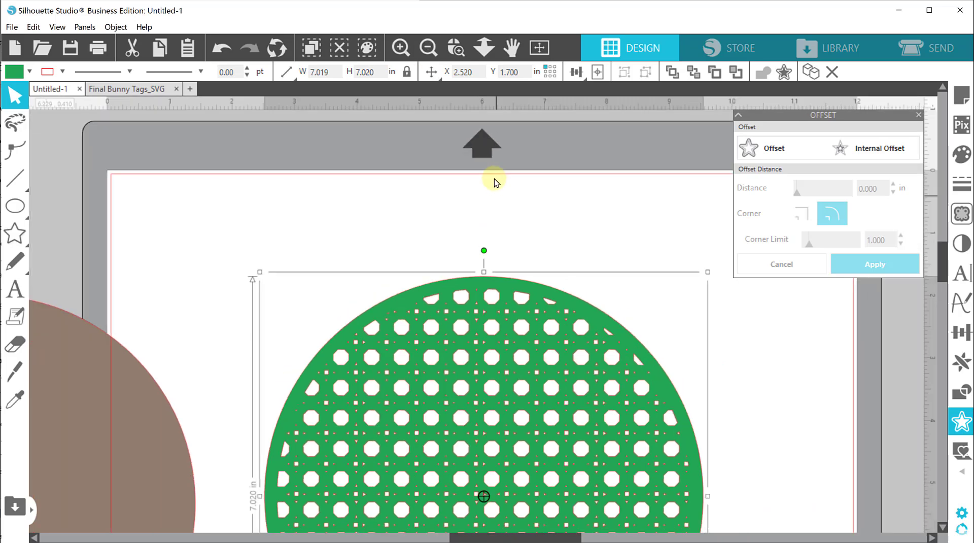
pyautogui.scroll(-6, 495, 180)
pyautogui.scroll(3, 494, 181)
pyautogui.scroll(1, 495, 180)
pyautogui.moveTo(245, 297); pyautogui.dragTo(671, 293)
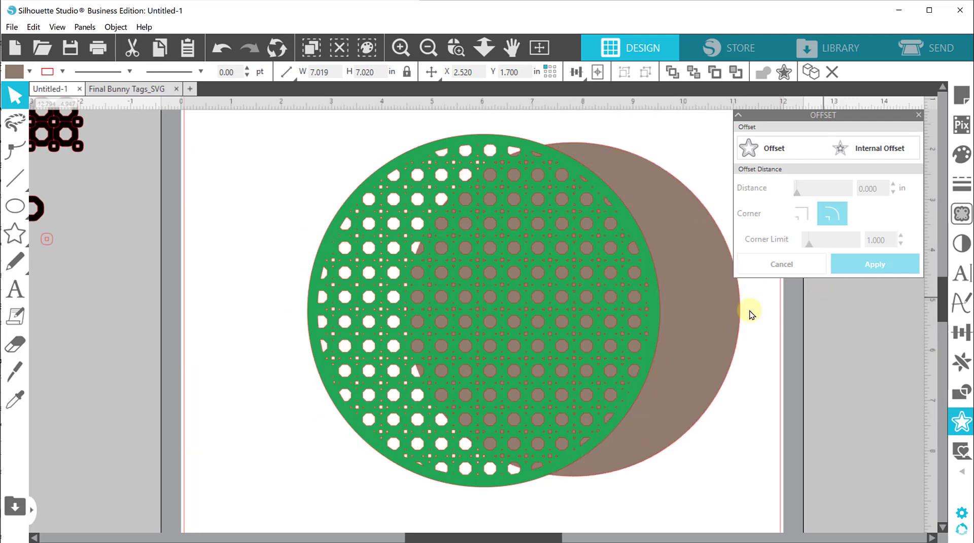
pyautogui.rightClick(707, 314)
pyautogui.click(537, 198)
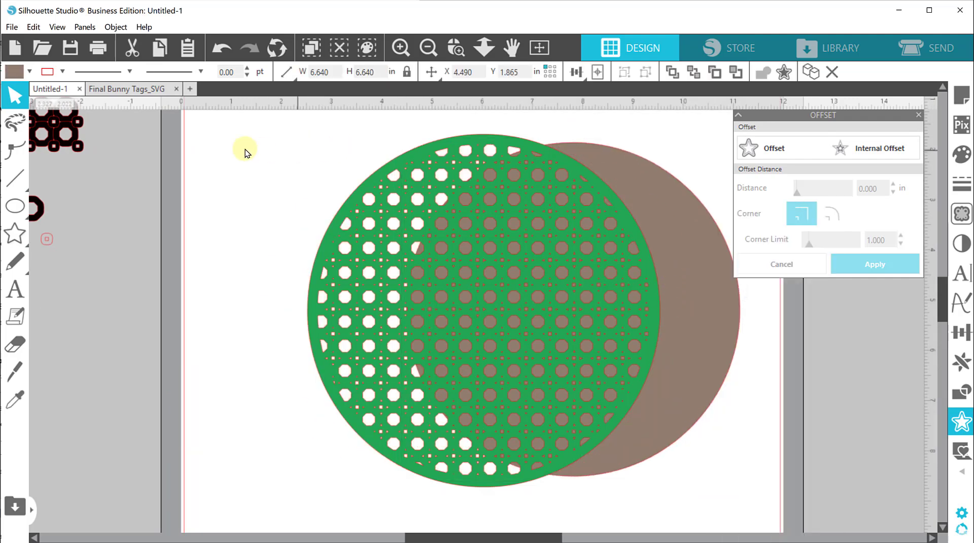
pyautogui.moveTo(261, 152); pyautogui.dragTo(594, 394)
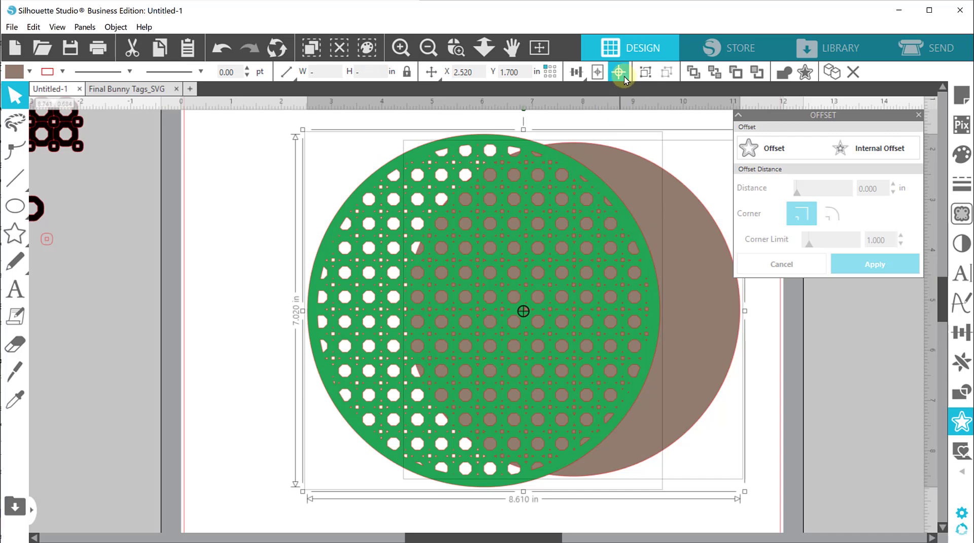
pyautogui.click(620, 72)
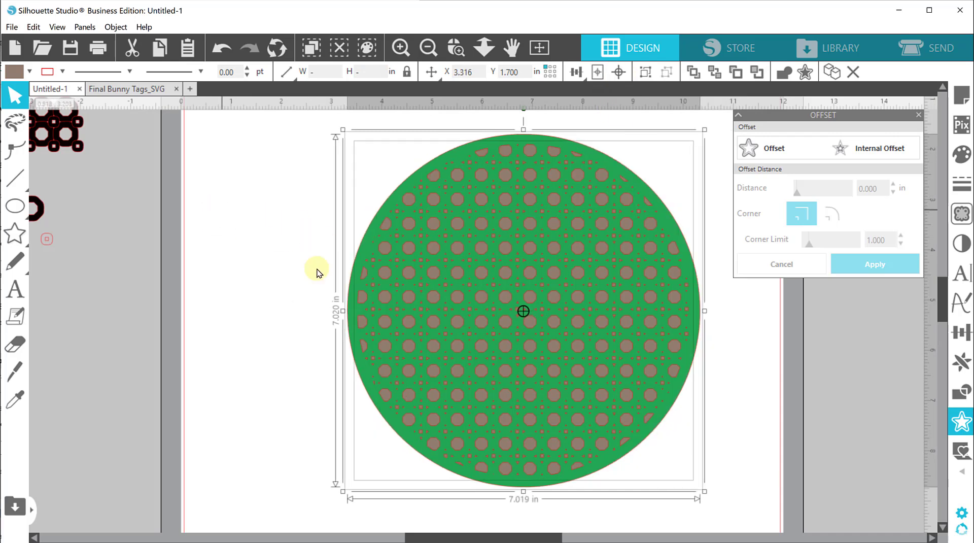
# - Send the welded green shape behind the brown circle
pyautogui.click(323, 220)
pyautogui.click(602, 158)
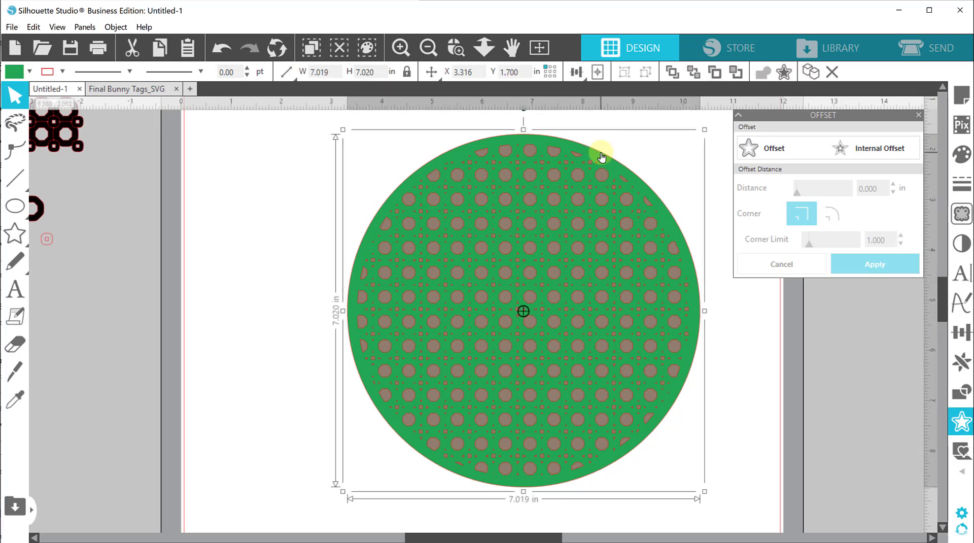
pyautogui.click(694, 72)
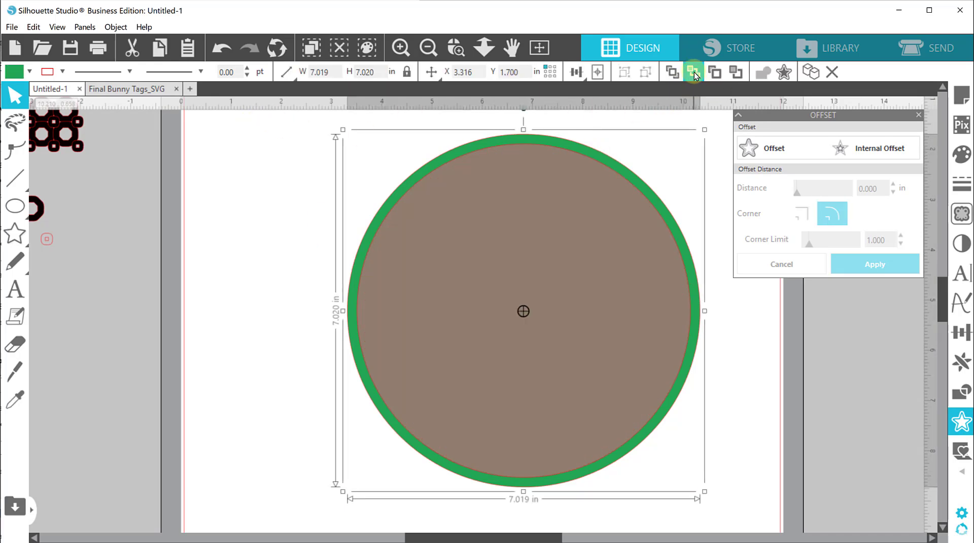
# - Give the brown circle a black line color and a transparent fill
pyautogui.click(272, 173)
pyautogui.click(443, 236)
pyautogui.click(62, 73)
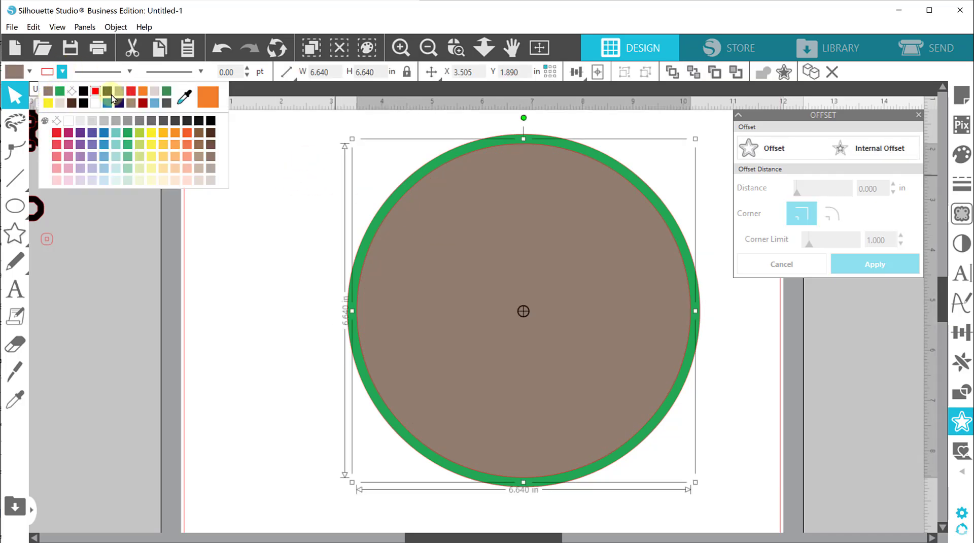
pyautogui.click(90, 93)
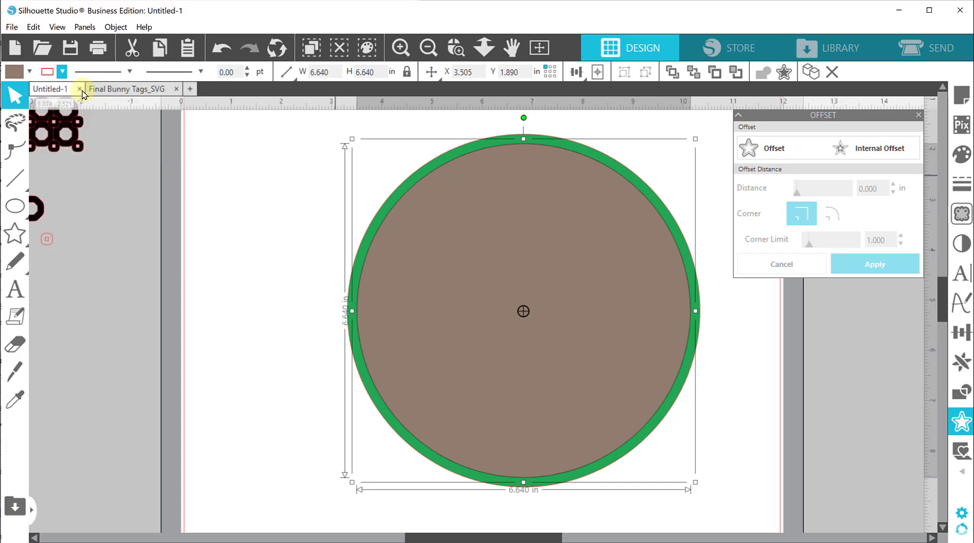
pyautogui.click(30, 72)
pyautogui.click(39, 91)
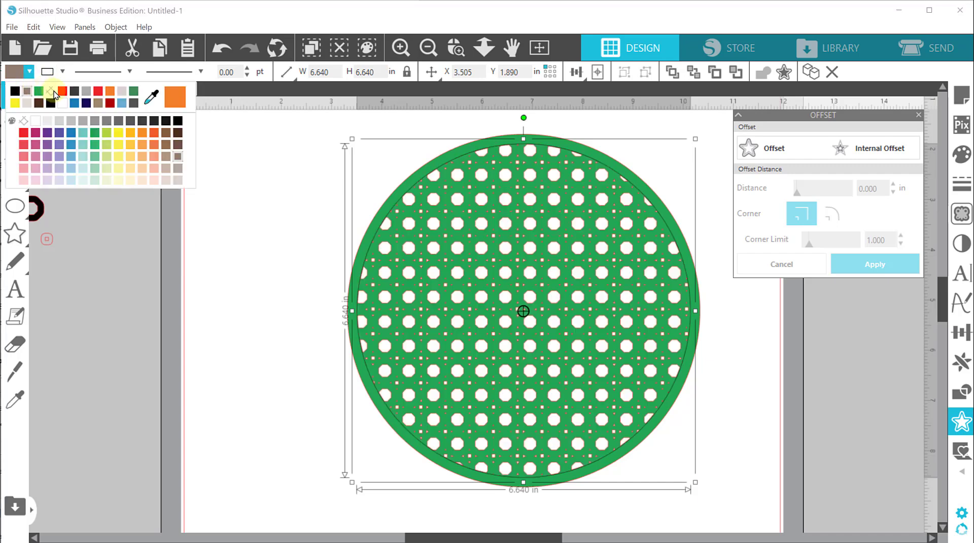
pyautogui.click(243, 196)
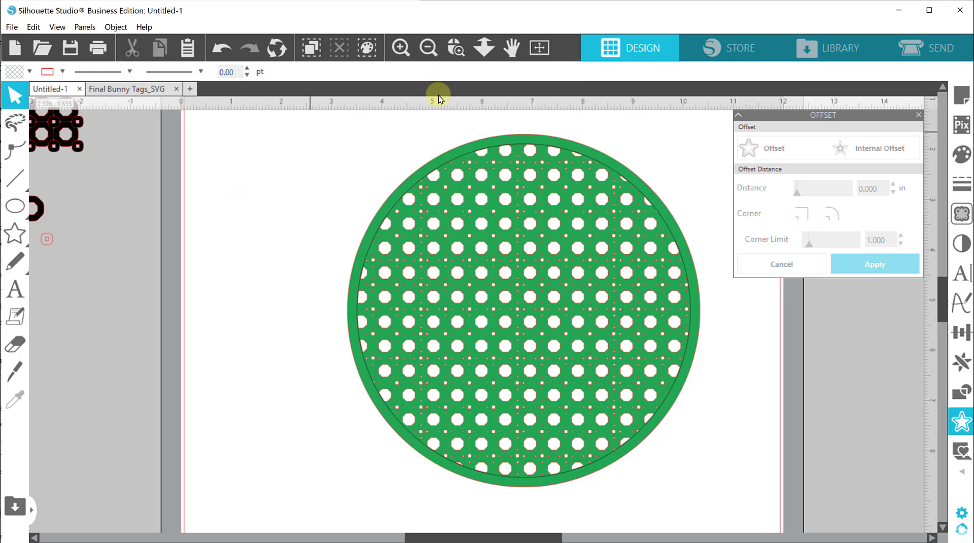
# - Examine how the inner circle's outline meets the partly cut octagons around the edge of the green pattern
pyautogui.click(452, 48)
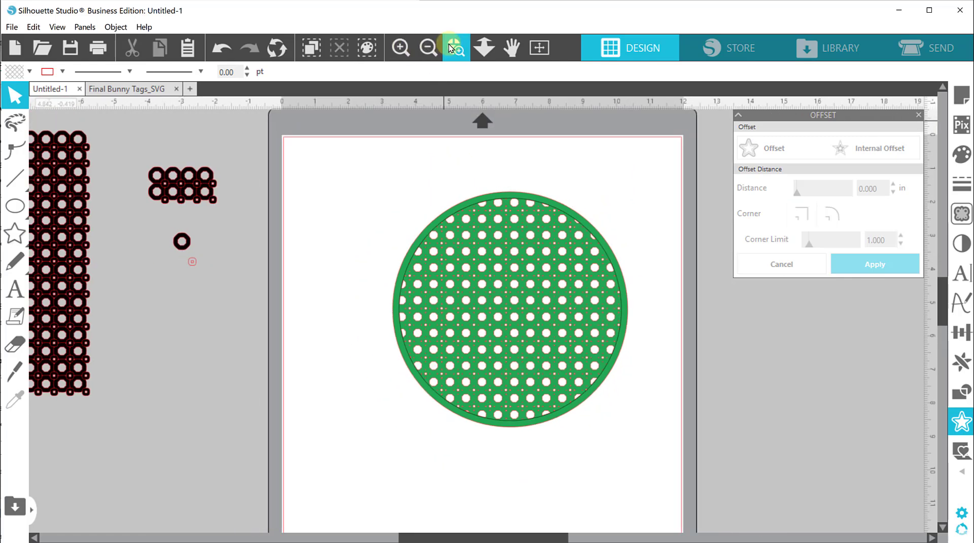
pyautogui.moveTo(404, 177); pyautogui.dragTo(642, 339)
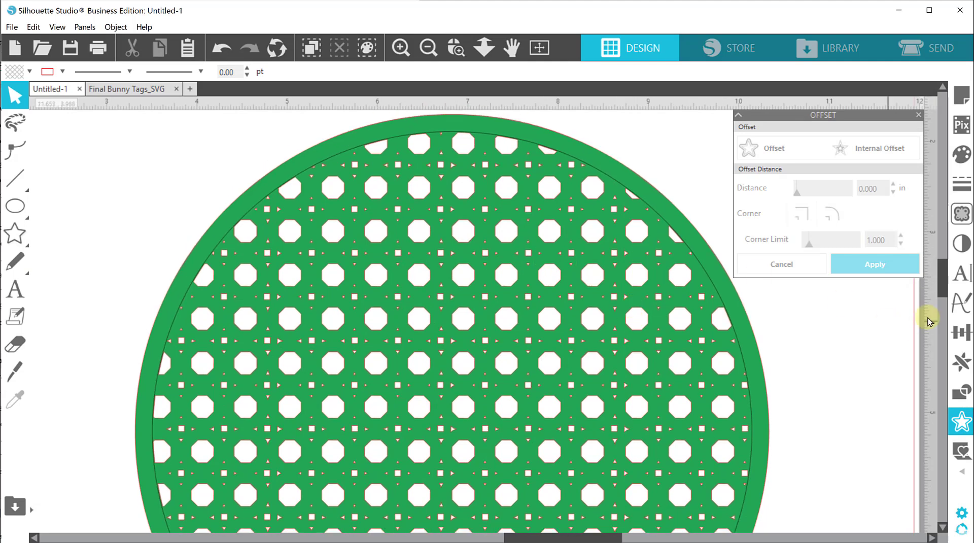
pyautogui.moveTo(942, 281); pyautogui.dragTo(939, 307)
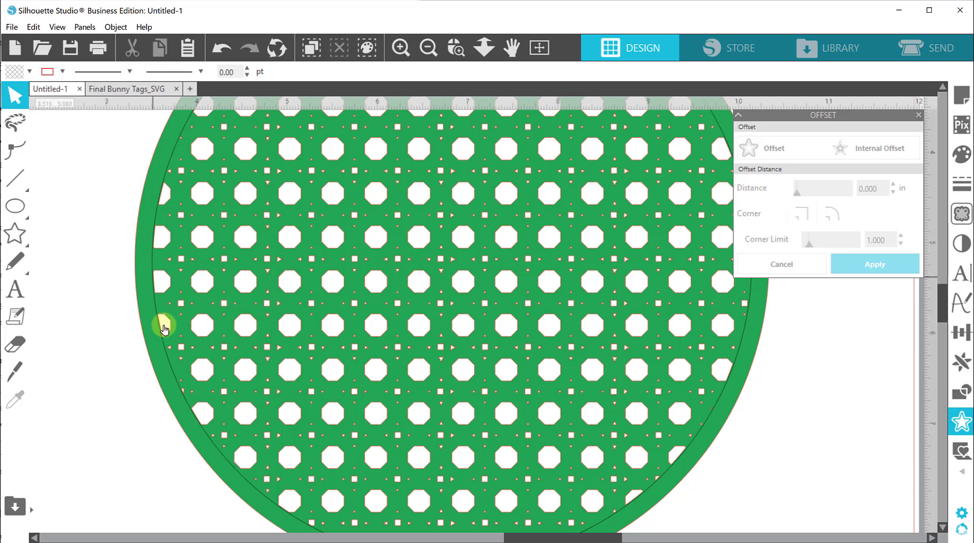
pyautogui.scroll(3, 439, 343)
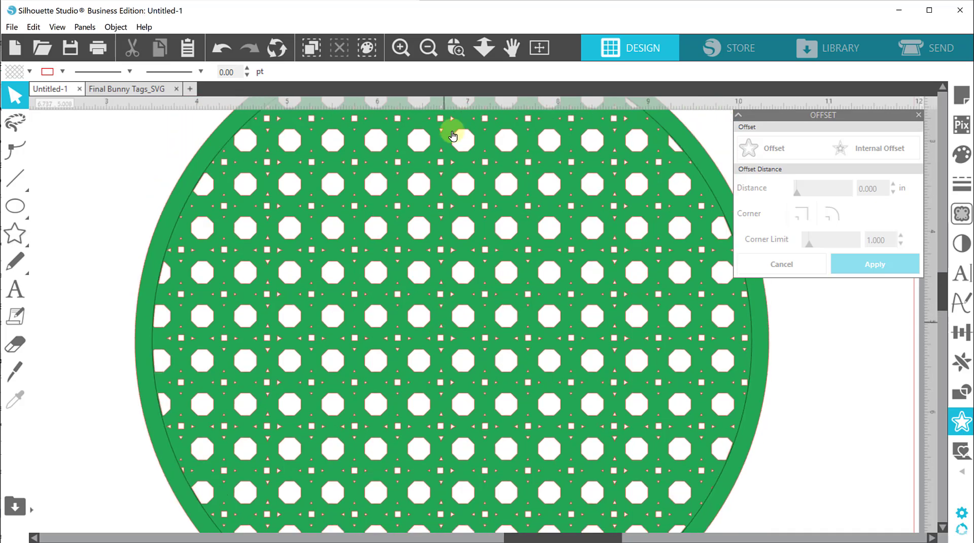
pyautogui.click(428, 47)
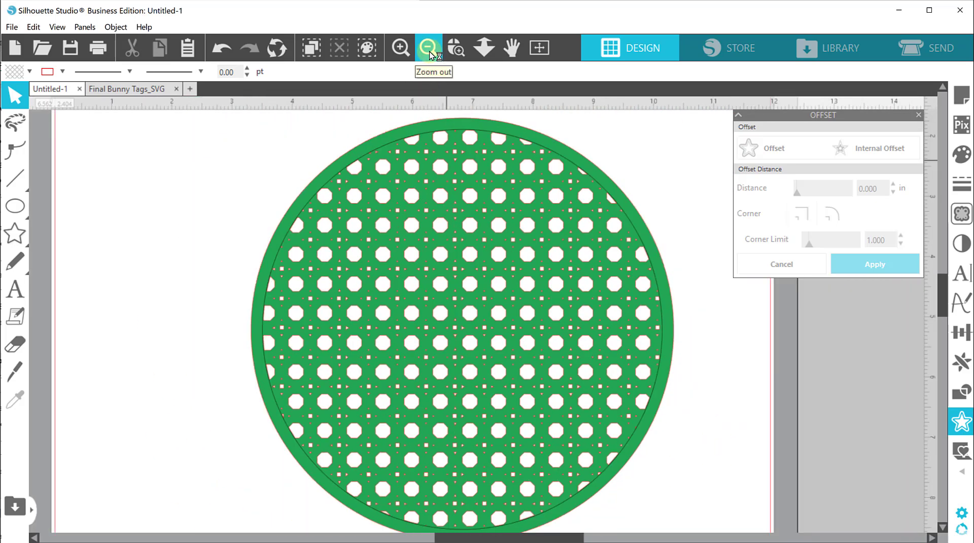
pyautogui.click(429, 48)
pyautogui.click(429, 48)
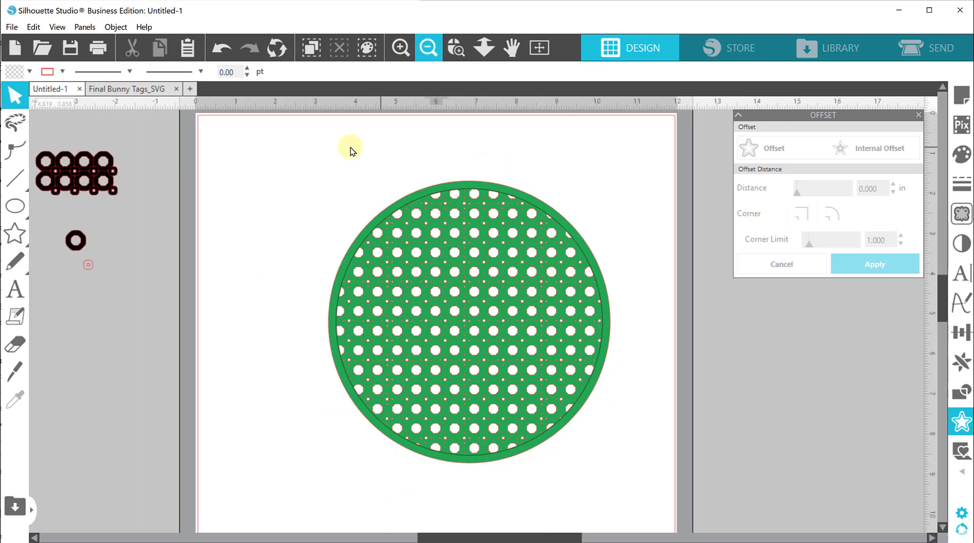
# - Place one copy of the green pattern and circle outline beside the page and keep another on the page
pyautogui.click(527, 426)
pyautogui.moveTo(511, 434); pyautogui.dragTo(876, 429)
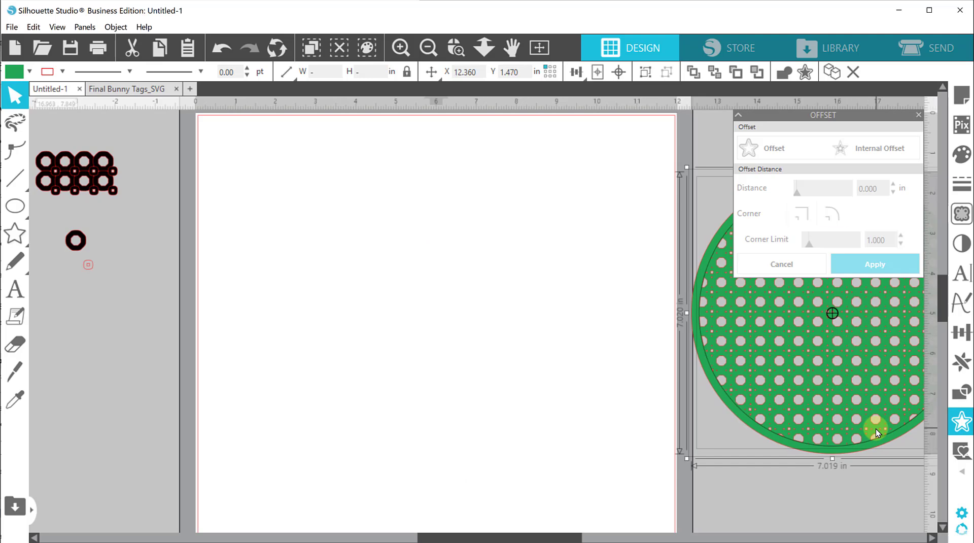
pyautogui.moveTo(461, 432); pyautogui.dragTo(491, 419)
pyautogui.click(590, 240)
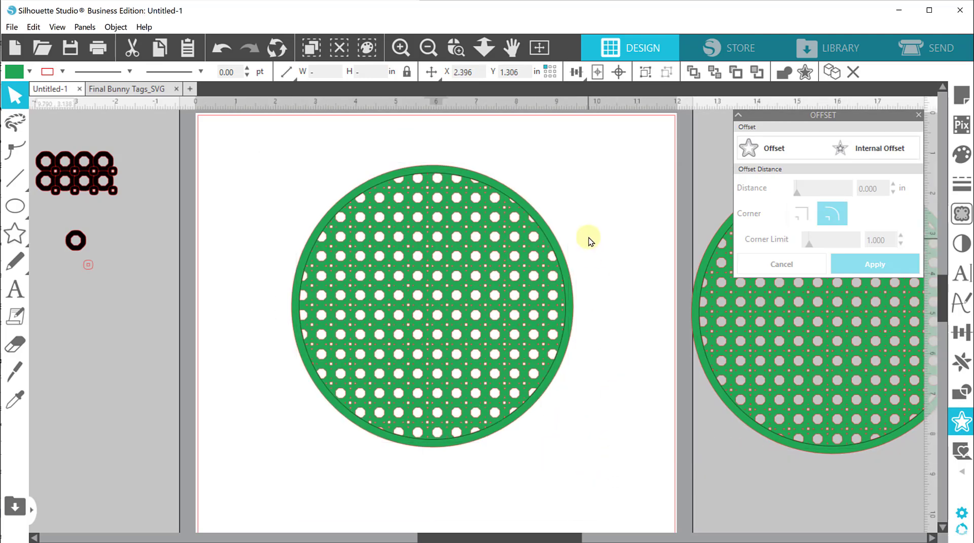
# - Release the compound path of the green patterned shape on the page
pyautogui.click(455, 47)
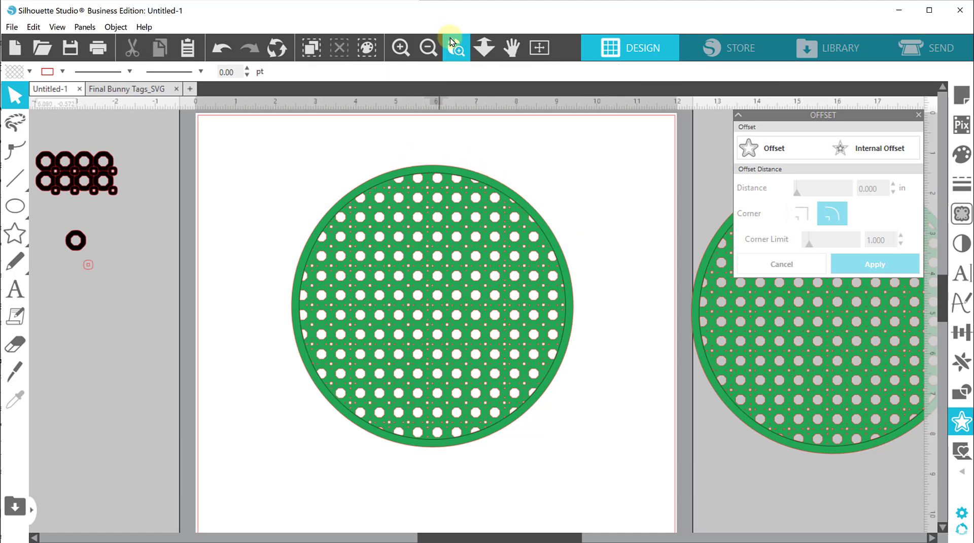
pyautogui.moveTo(382, 146); pyautogui.dragTo(474, 251)
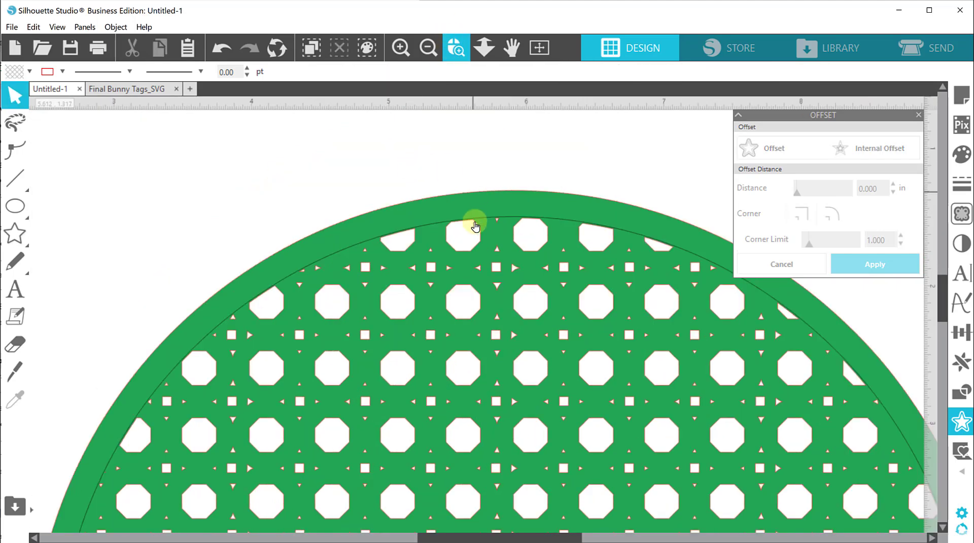
pyautogui.click(429, 48)
pyautogui.click(434, 48)
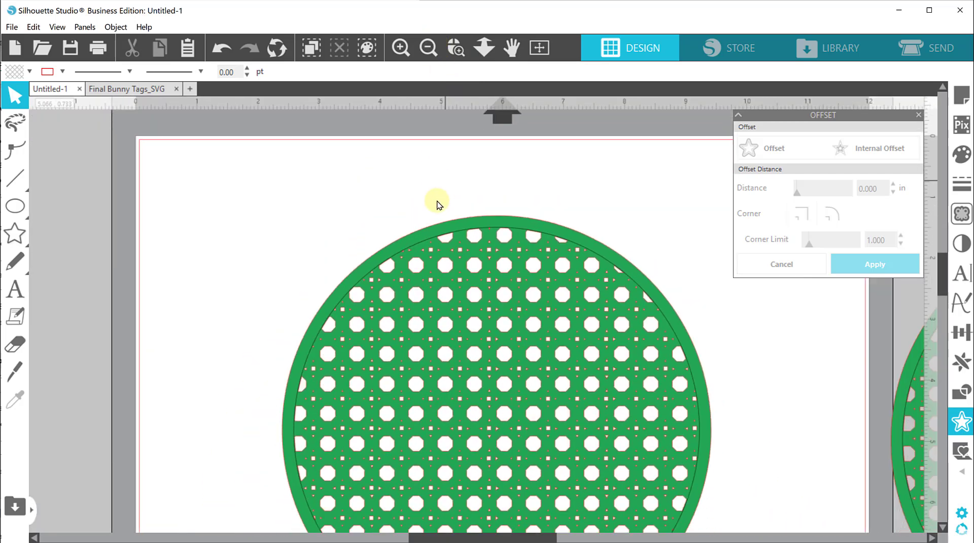
pyautogui.click(492, 347)
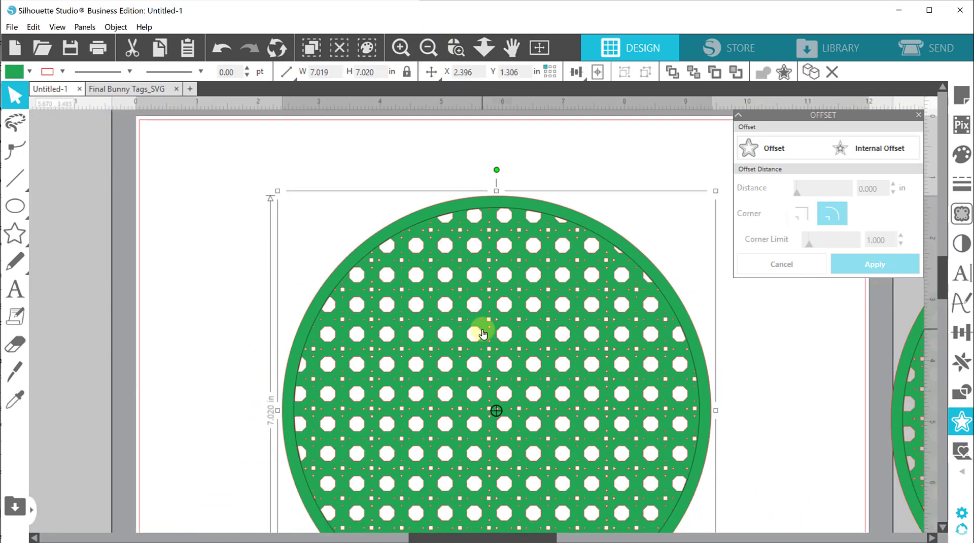
pyautogui.rightClick(483, 333)
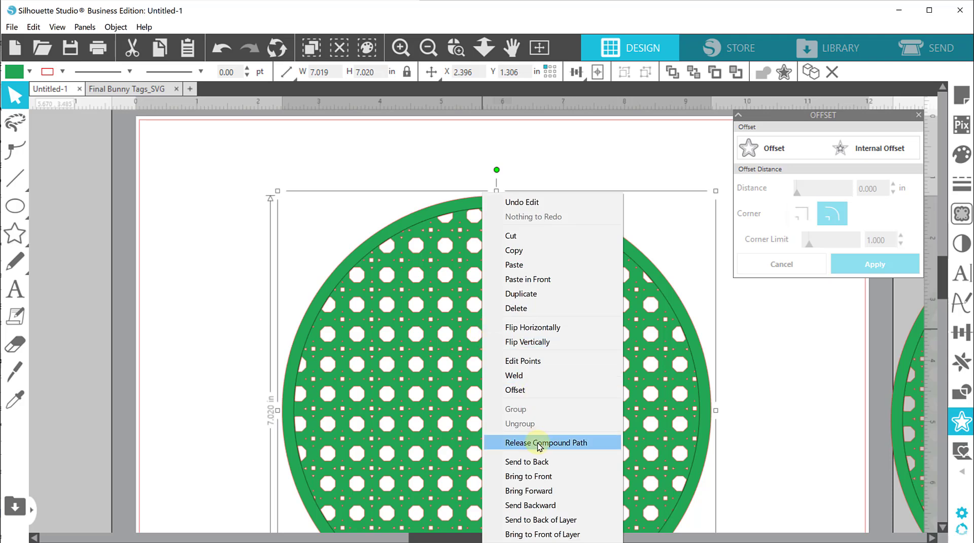
pyautogui.click(521, 439)
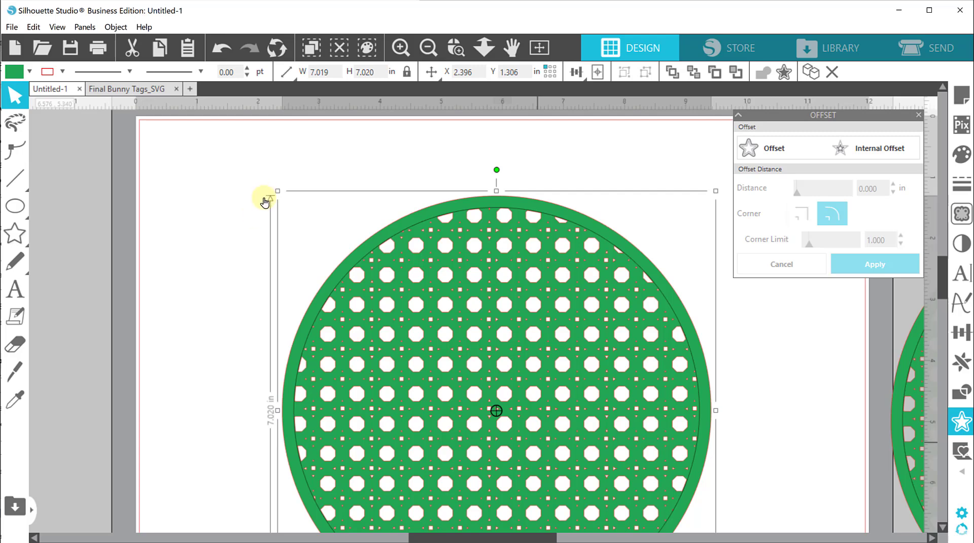
pyautogui.scroll(-1, 274, 201)
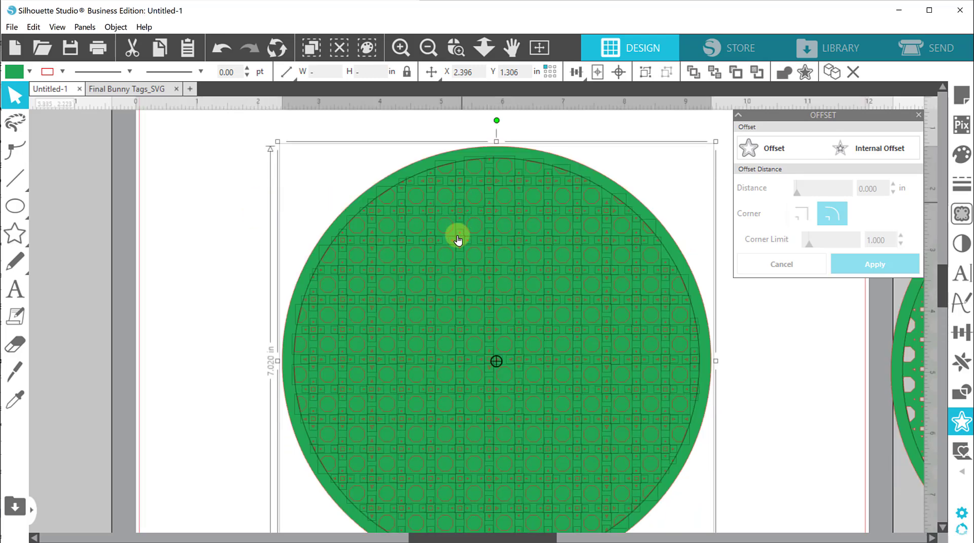
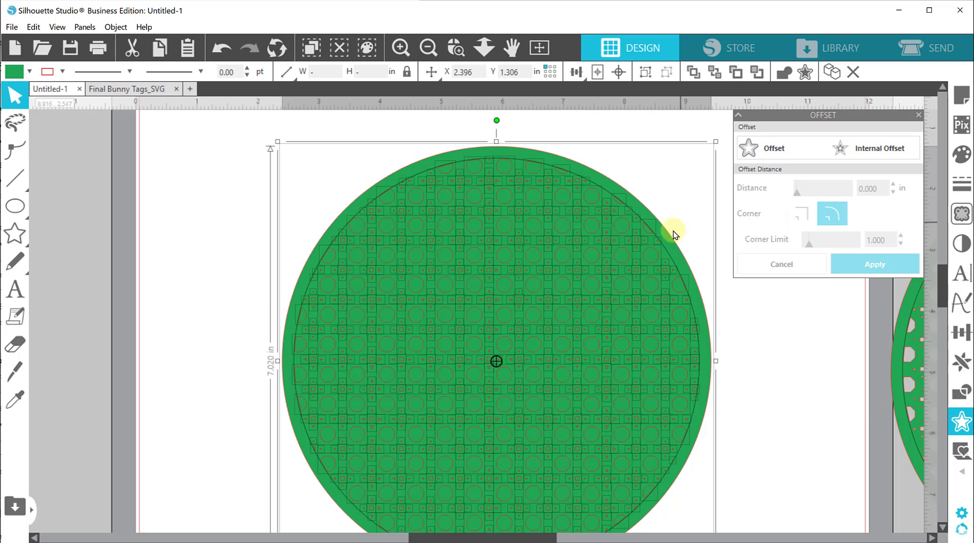
# - Delete the small pattern pieces inside the released shape, keeping only the large green circle and the inner circle outline
pyautogui.click(671, 236)
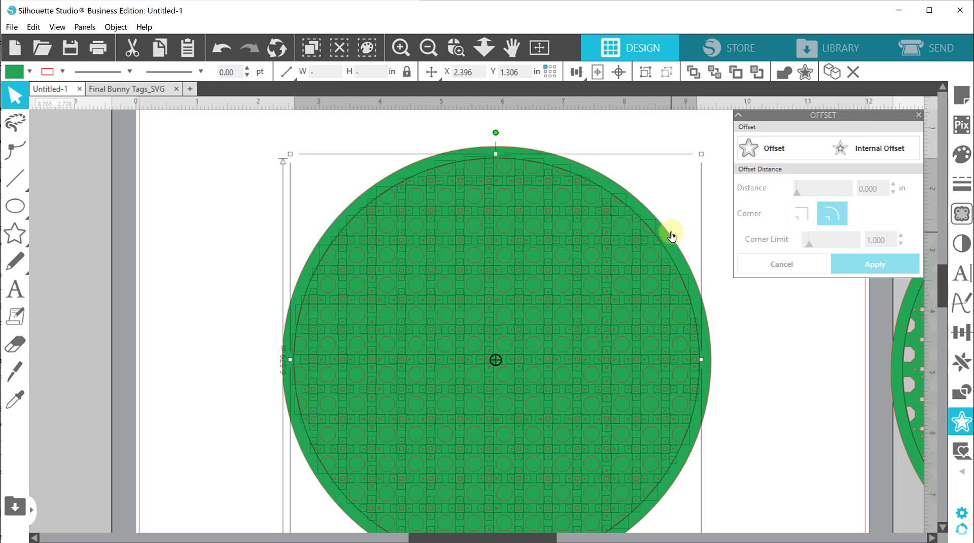
pyautogui.click(759, 348)
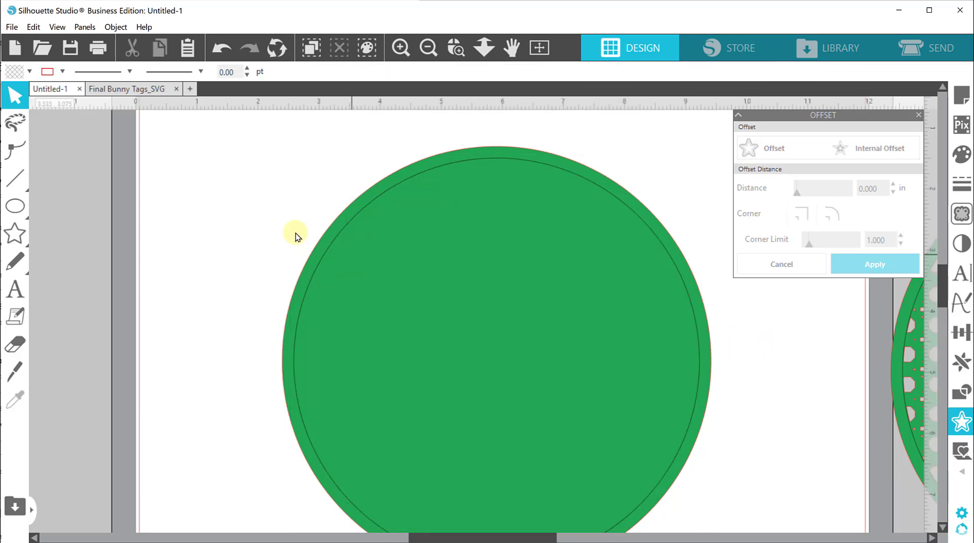
pyautogui.moveTo(359, 225)
pyautogui.mouseDown()
pyautogui.moveTo(223, 305)
pyautogui.moveTo(288, 266)
pyautogui.mouseUp()
pyautogui.hotkey('ctrl', 'z')
pyautogui.click(294, 162)
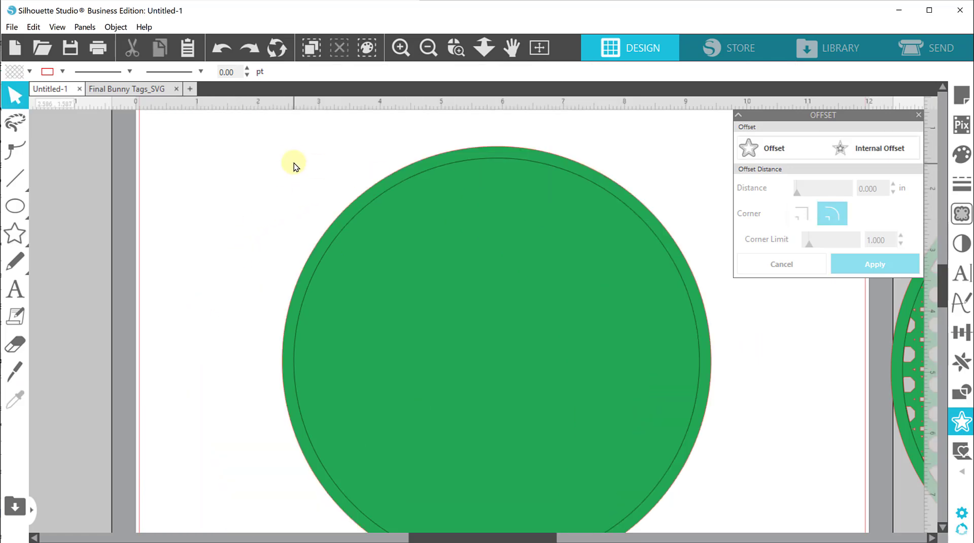
# - Make a compound path from the large green circle and the inner circle outline, and fill the ring light blue
pyautogui.click(396, 217)
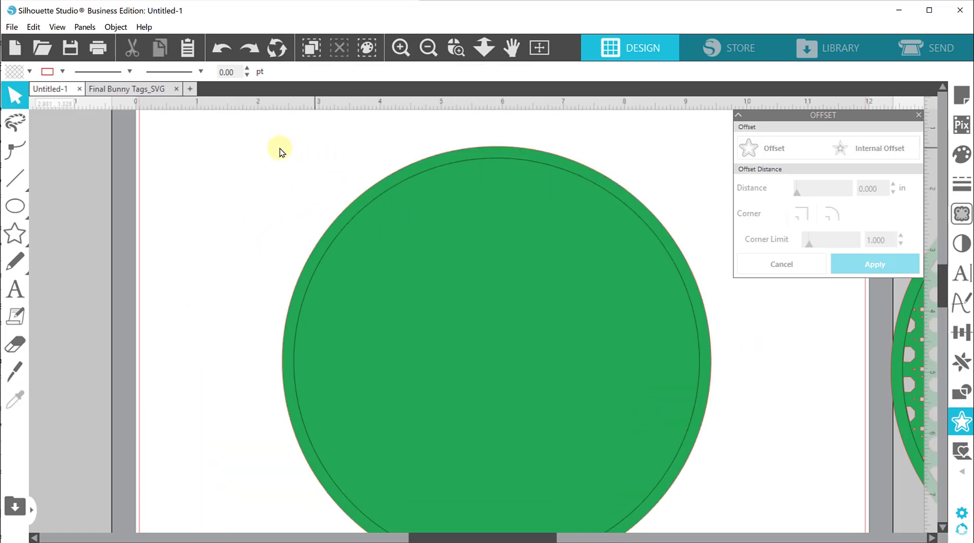
pyautogui.click(484, 327)
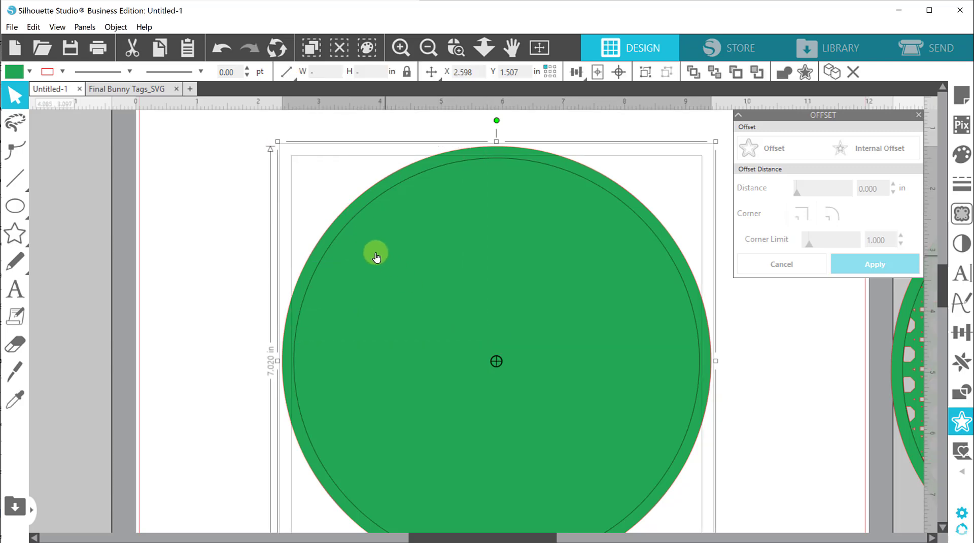
pyautogui.rightClick(340, 228)
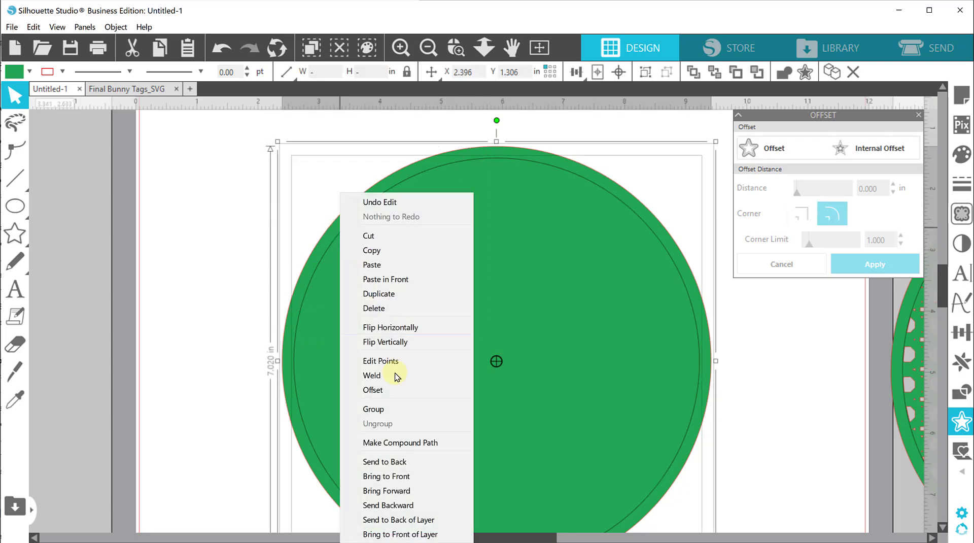
pyautogui.click(415, 444)
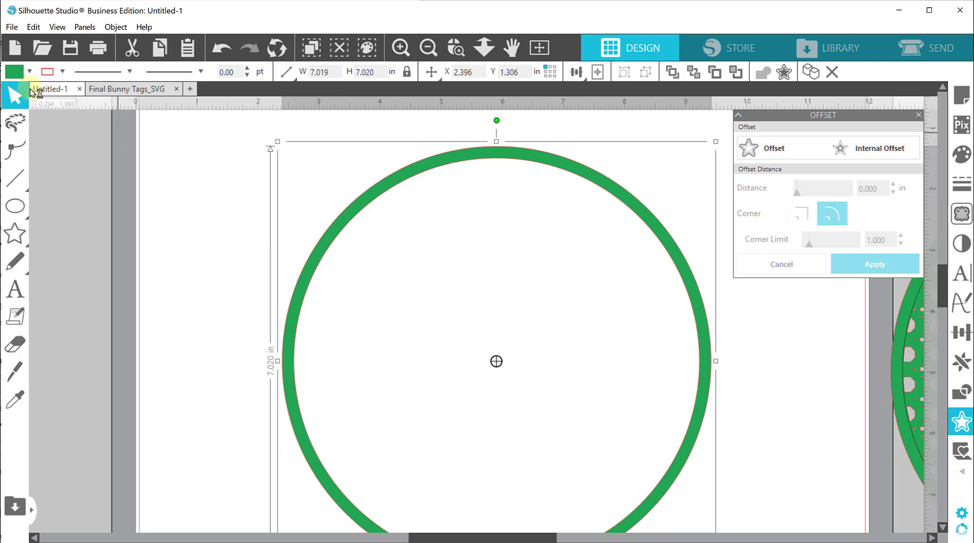
pyautogui.click(26, 74)
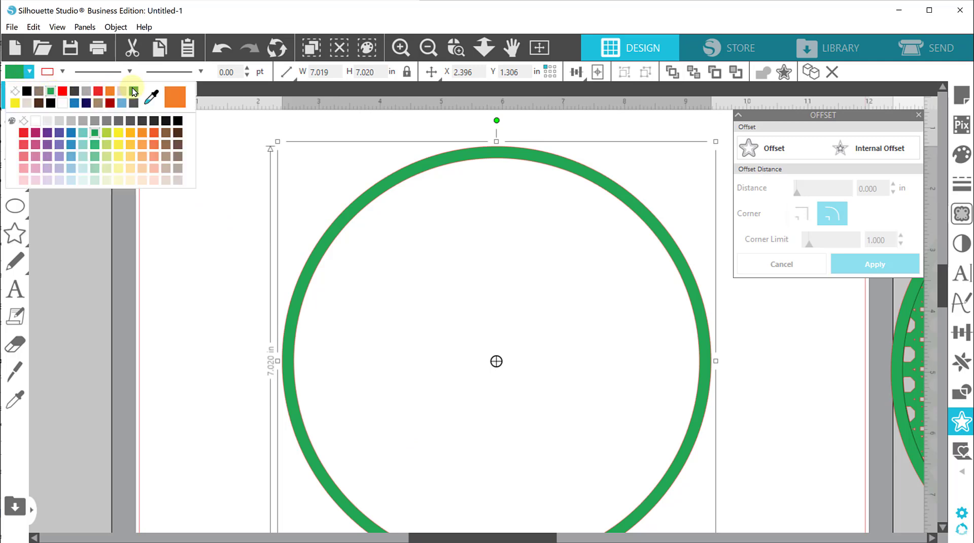
pyautogui.click(126, 104)
pyautogui.click(760, 371)
# - Set the blue ring aside off the page and move the spare green pattern with its circle outline onto the page
pyautogui.moveTo(827, 344); pyautogui.dragTo(638, 398)
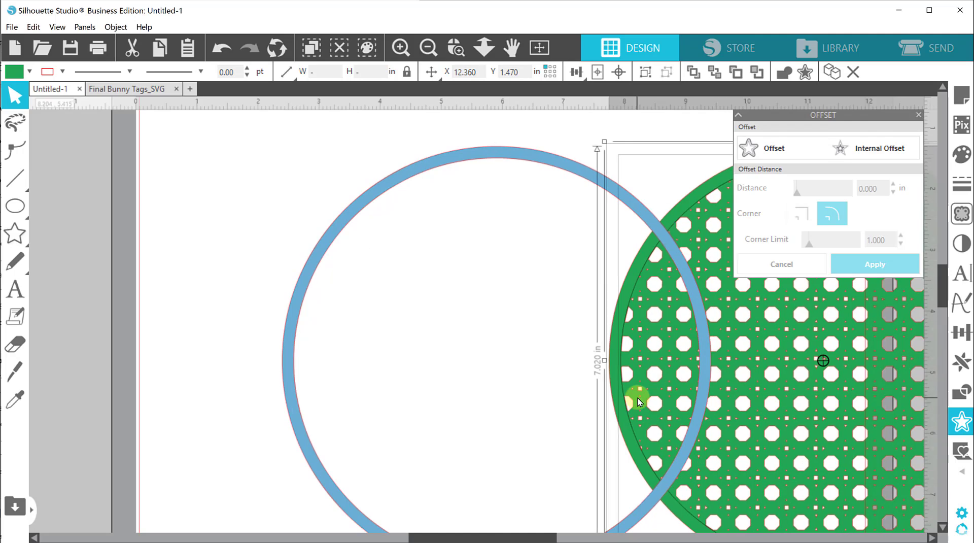
pyautogui.moveTo(373, 193); pyautogui.dragTo(1, 211)
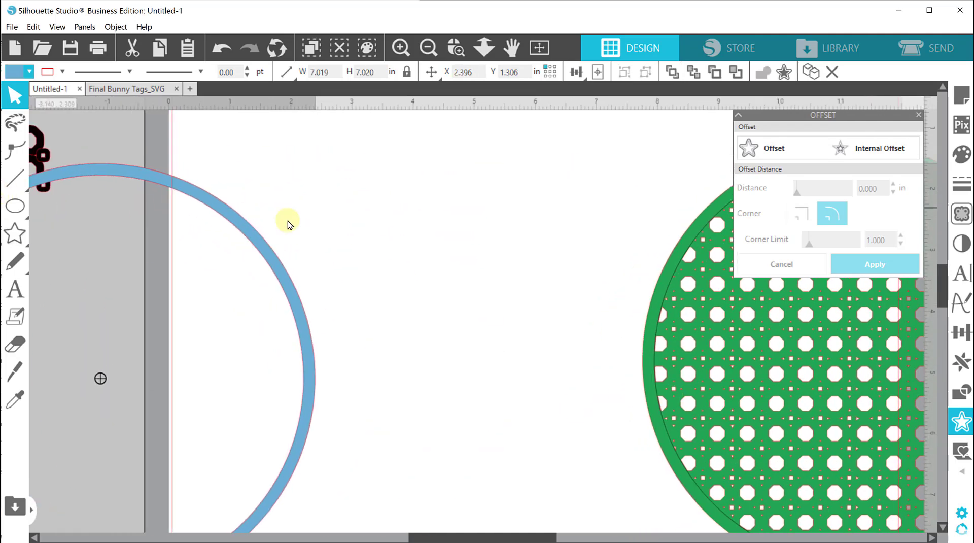
pyautogui.moveTo(284, 260); pyautogui.dragTo(8, 288)
pyautogui.moveTo(497, 252); pyautogui.dragTo(319, 371)
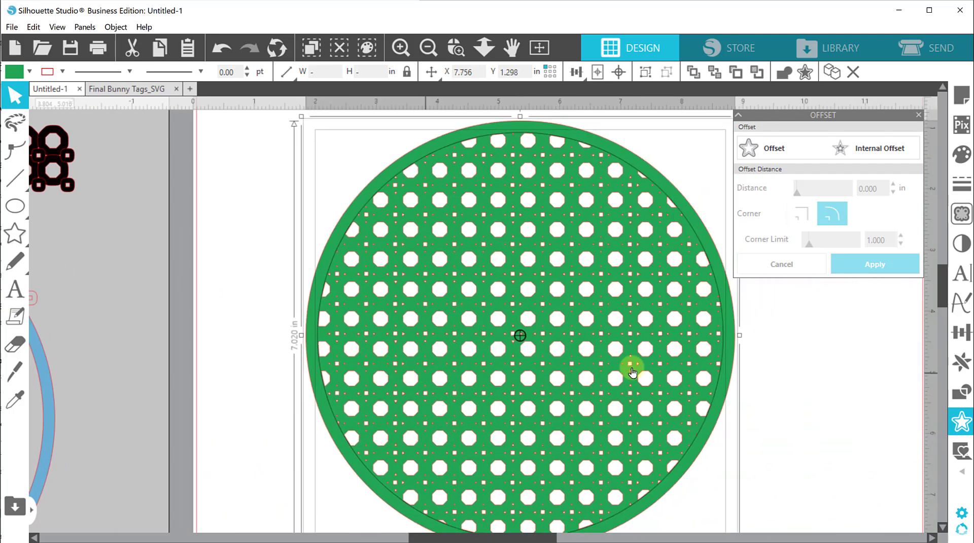
pyautogui.click(427, 46)
pyautogui.click(677, 313)
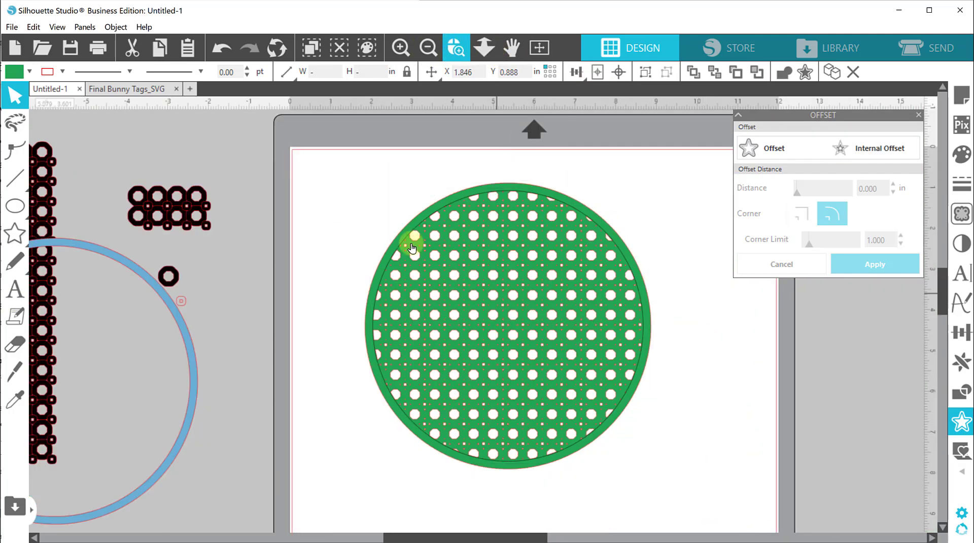
# - Draw a circle about 3.53 in across on the page, overlapping the green pattern's edge, and fill it pink
pyautogui.click(16, 206)
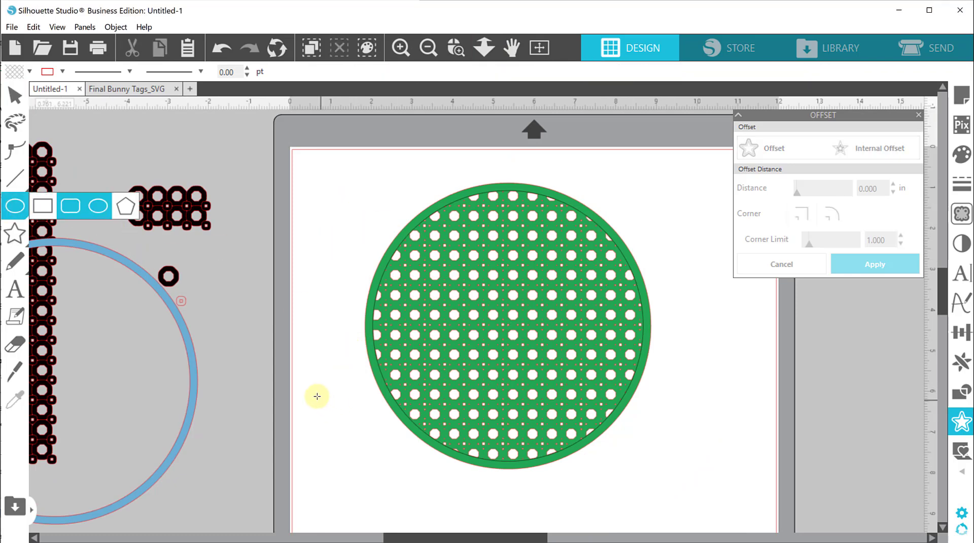
pyautogui.moveTo(304, 388)
pyautogui.mouseDown()
pyautogui.moveTo(381, 482)
pyautogui.moveTo(457, 539)
pyautogui.mouseUp()
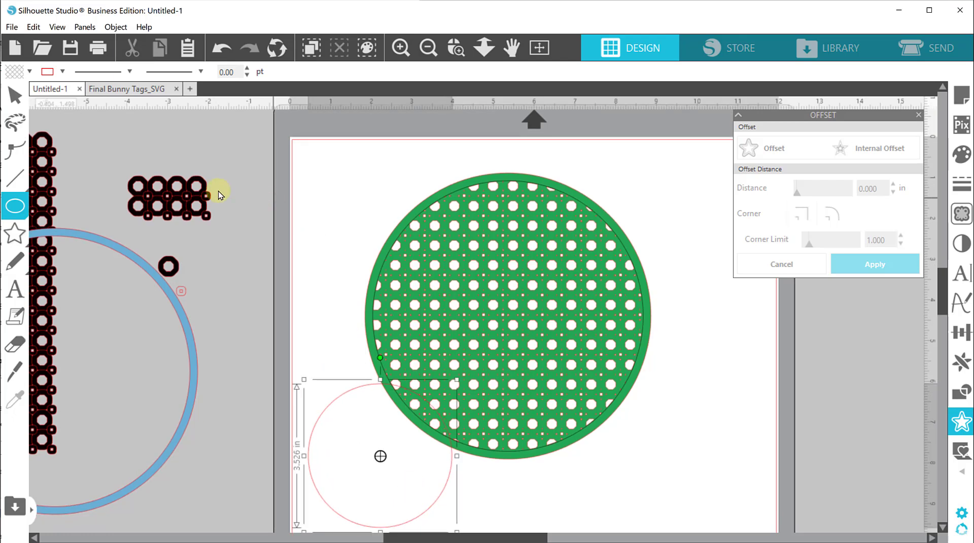
pyautogui.click(29, 72)
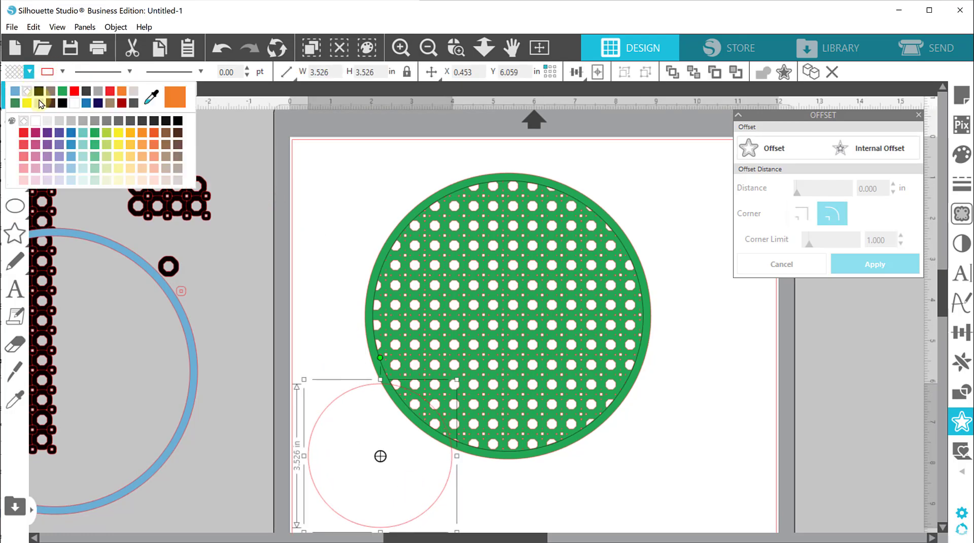
pyautogui.click(75, 91)
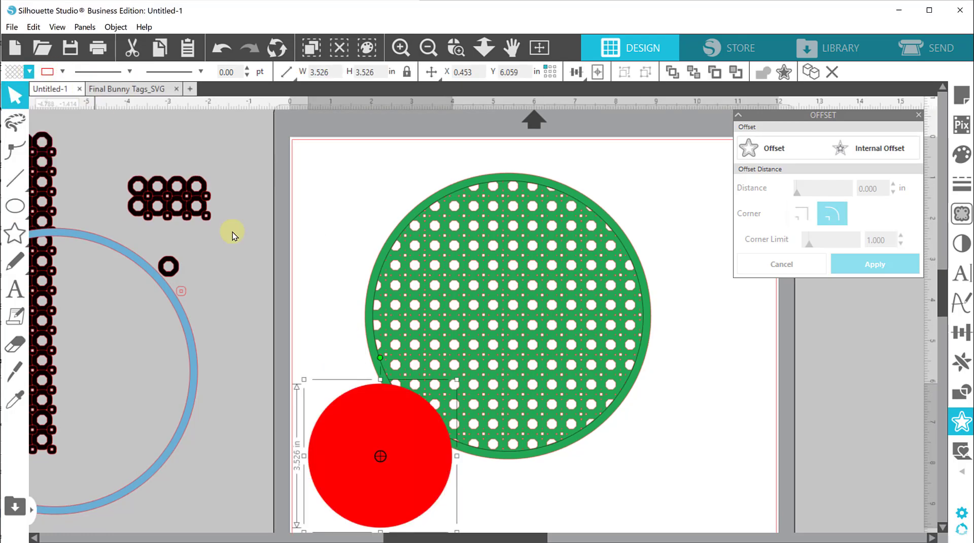
pyautogui.click(31, 71)
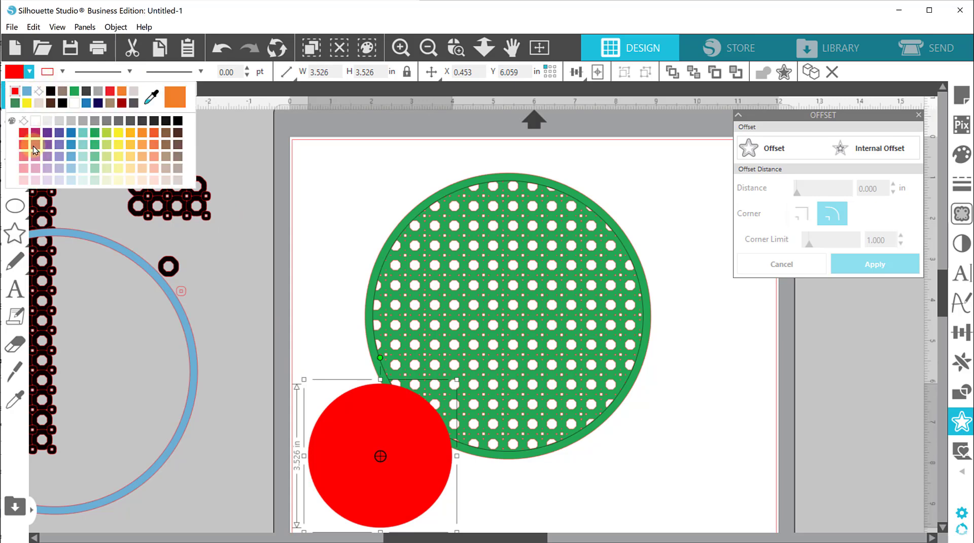
pyautogui.click(39, 146)
# - Place the pink circle over the green pattern and align the centers of all the shapes
pyautogui.moveTo(351, 424); pyautogui.dragTo(480, 287)
pyautogui.click(431, 191)
pyautogui.moveTo(396, 194); pyautogui.dragTo(552, 346)
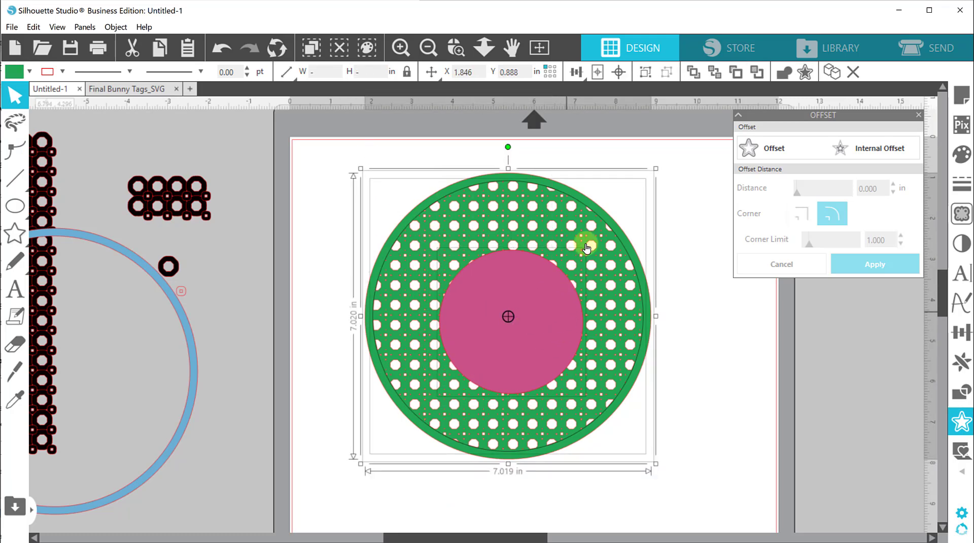
pyautogui.click(619, 72)
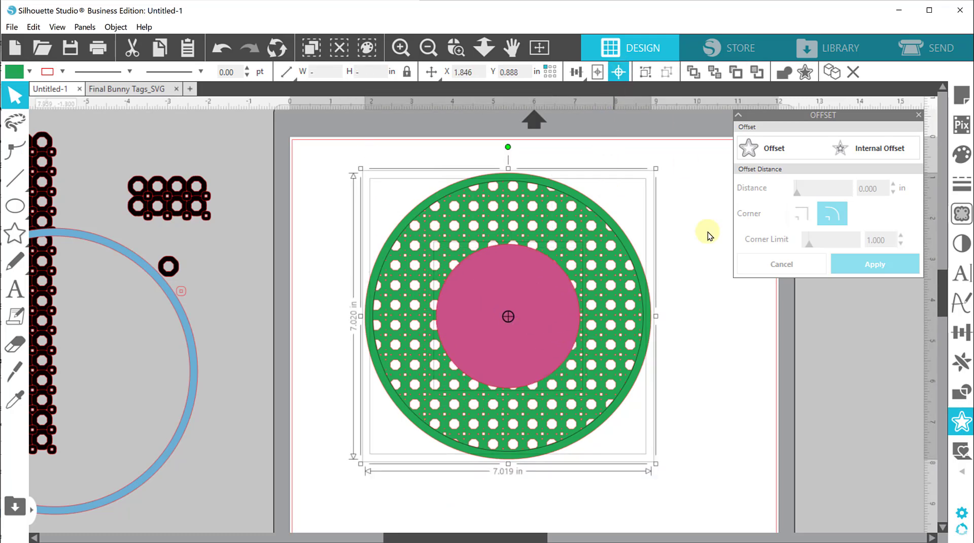
pyautogui.click(752, 428)
# - Enlarge the pink circle about its center to a diameter of about 4.89 in
pyautogui.click(506, 382)
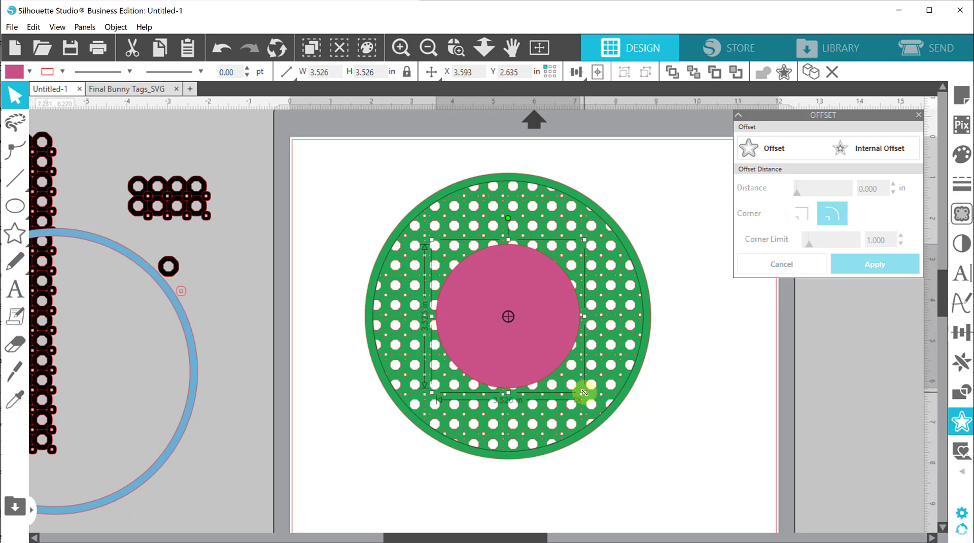
pyautogui.moveTo(584, 392); pyautogui.dragTo(618, 421)
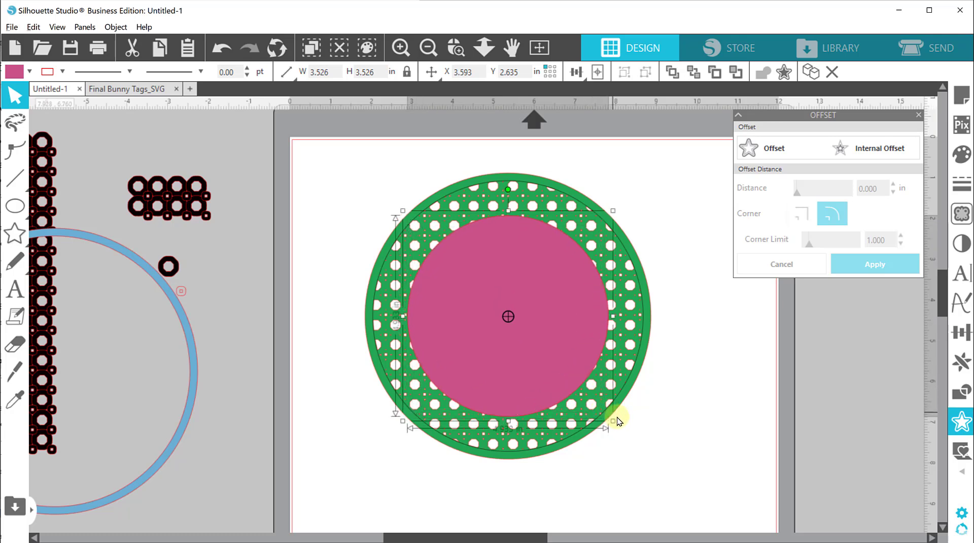
pyautogui.click(668, 426)
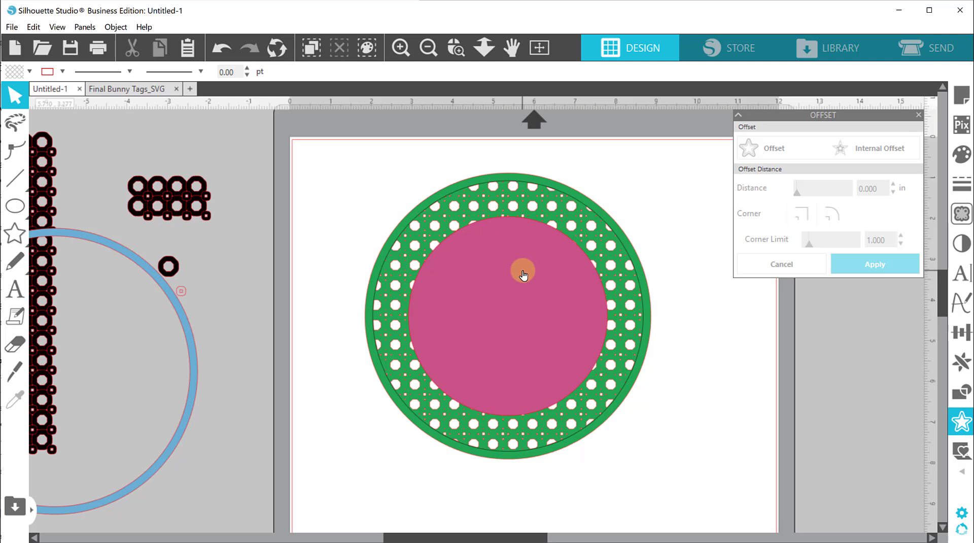
# - Try welding the pink circle to the green pattern and sending the welded shape to the back
pyautogui.click(486, 240)
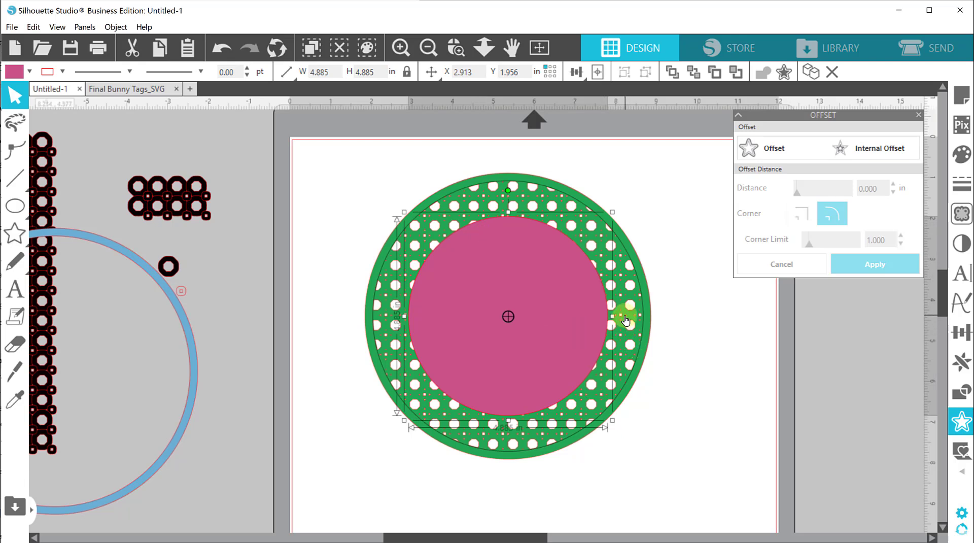
pyautogui.click(626, 320)
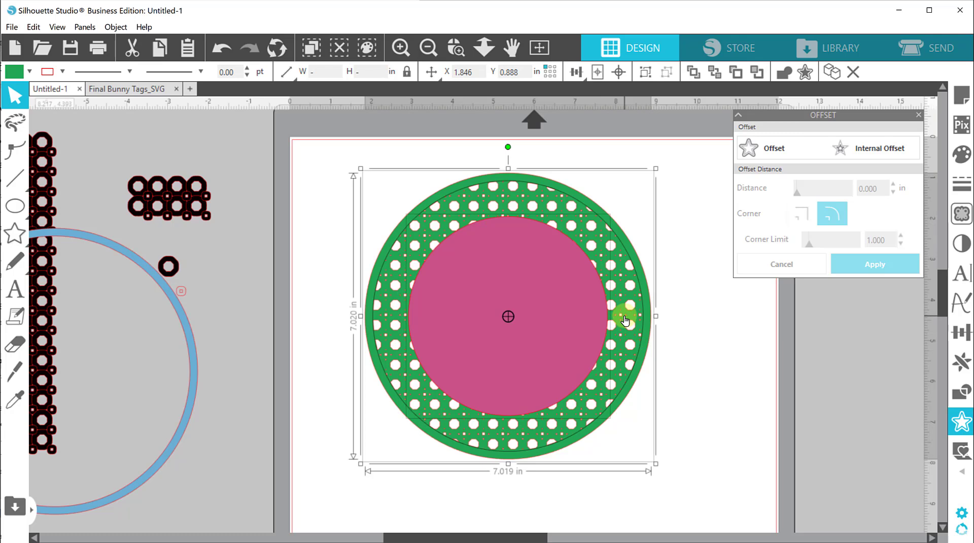
pyautogui.click(784, 74)
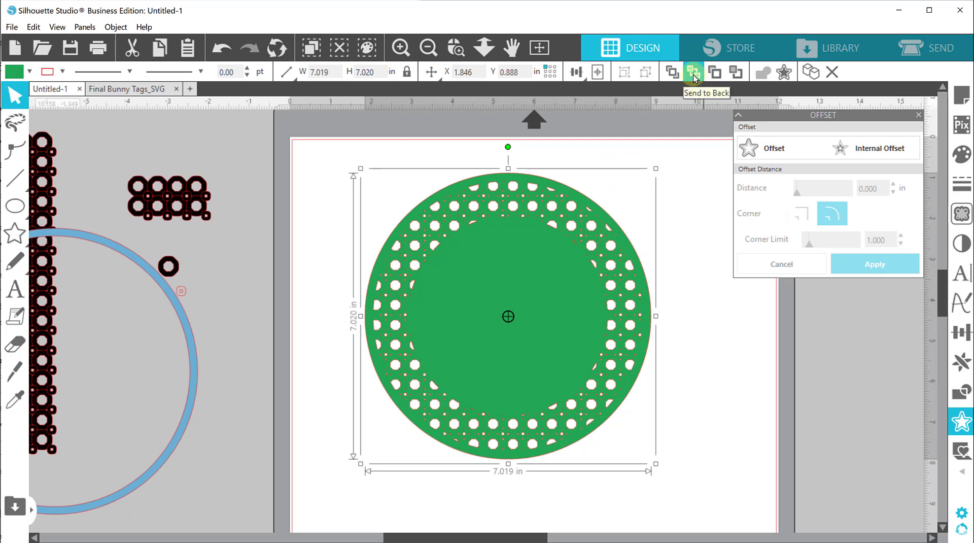
pyautogui.rightClick(567, 260)
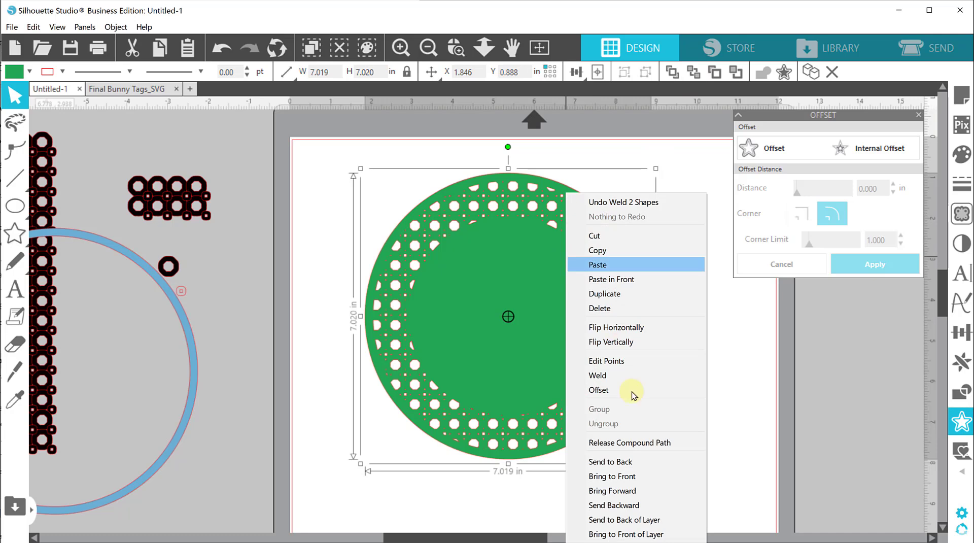
pyautogui.click(627, 462)
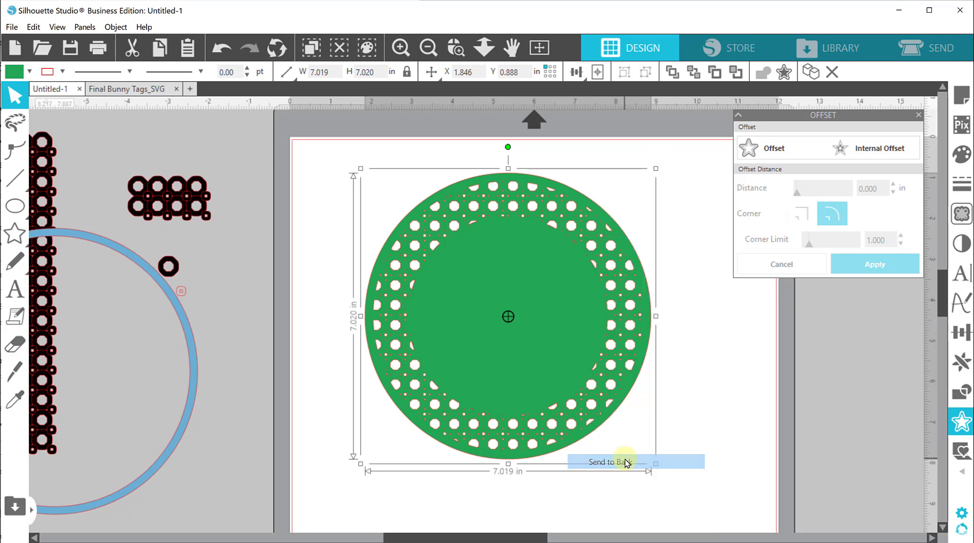
pyautogui.click(714, 463)
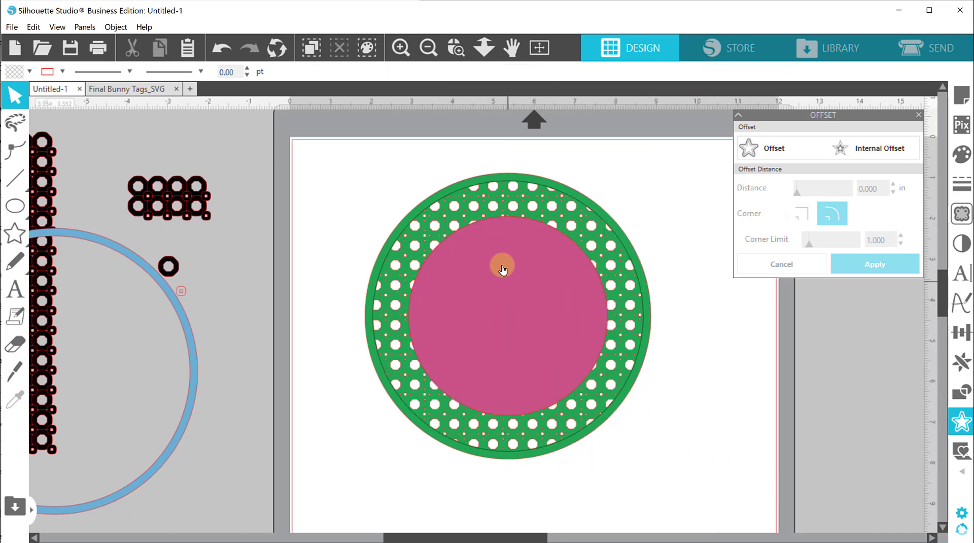
# - Shrink the pink circle slightly about its center to about 4.8 in and inspect how its edge cuts the octagons
pyautogui.click(554, 316)
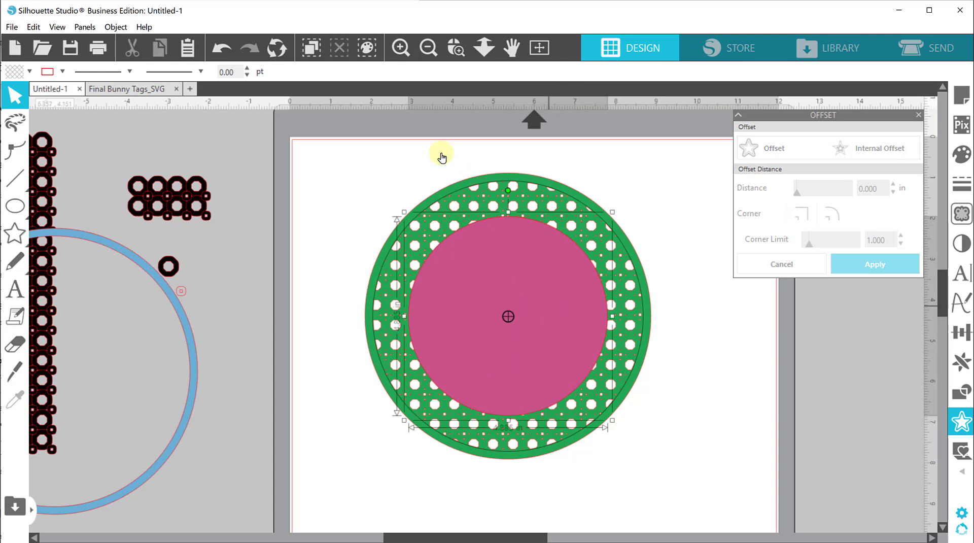
pyautogui.moveTo(541, 285); pyautogui.dragTo(561, 290)
pyautogui.click(468, 43)
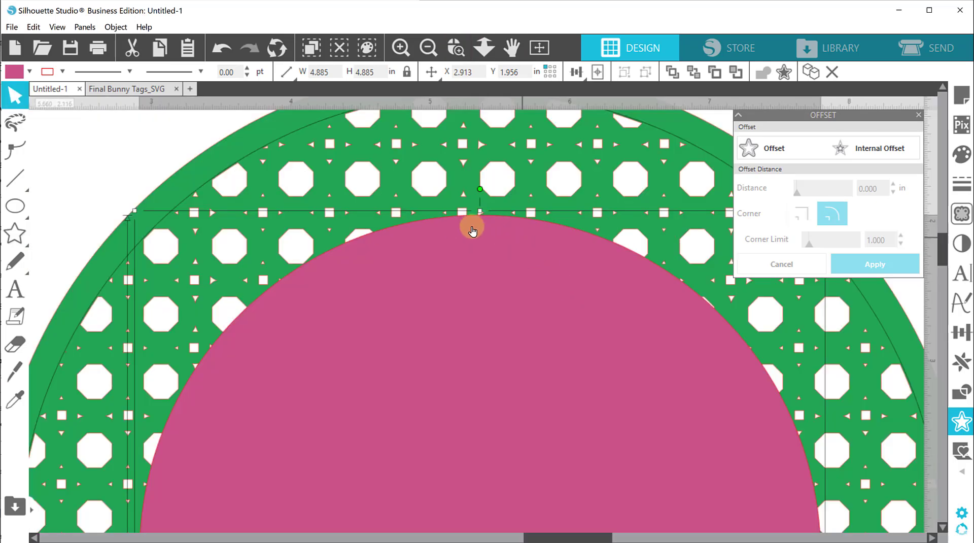
pyautogui.click(430, 47)
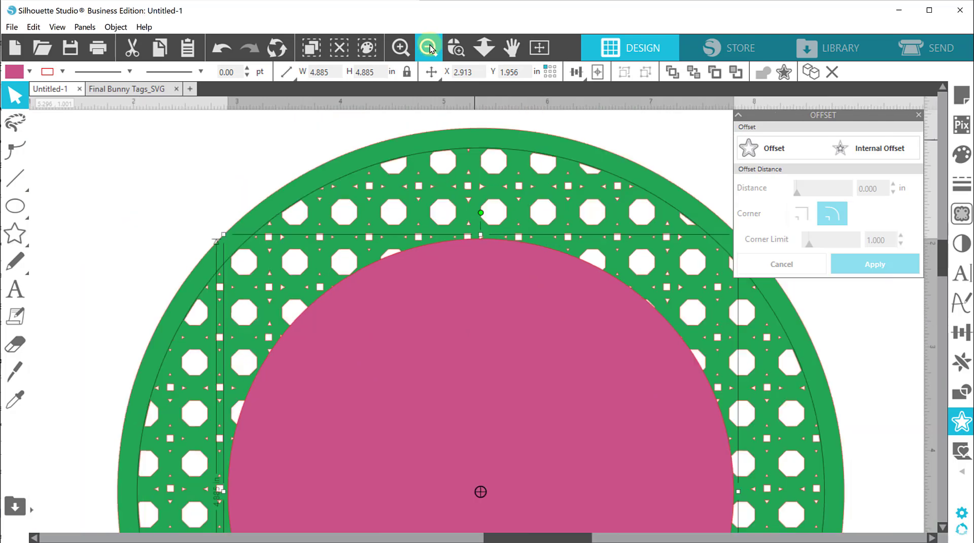
pyautogui.click(430, 46)
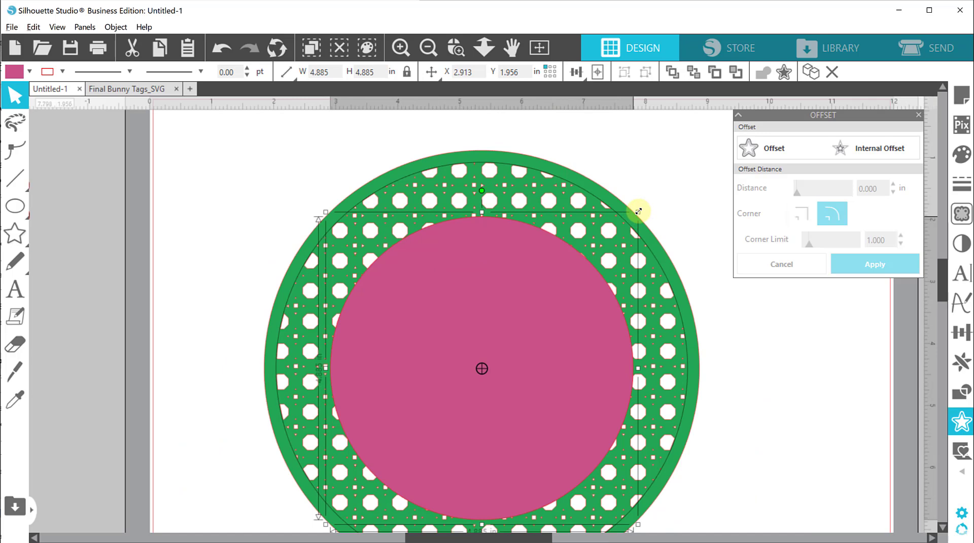
pyautogui.moveTo(639, 211); pyautogui.dragTo(636, 215)
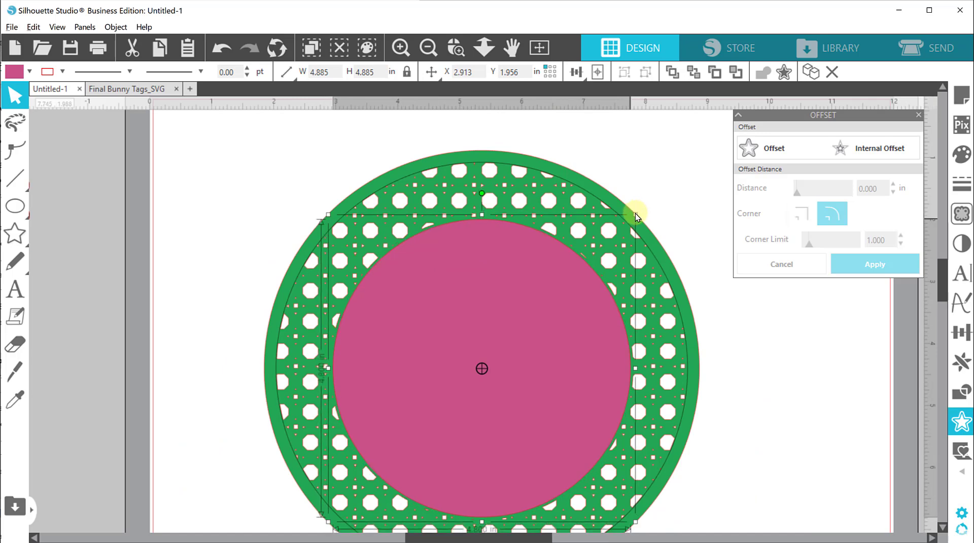
pyautogui.click(769, 339)
pyautogui.click(455, 48)
pyautogui.moveTo(420, 223); pyautogui.dragTo(566, 307)
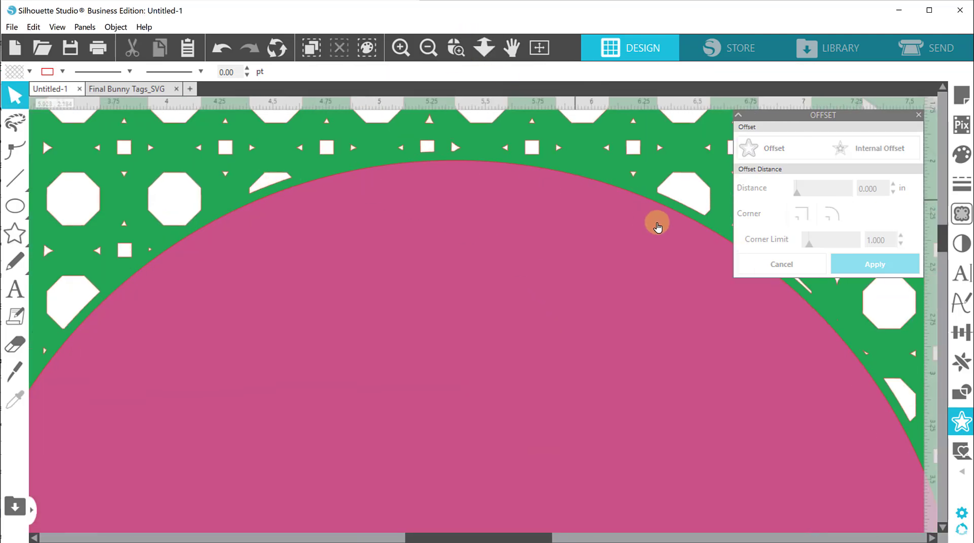
# - Change the fill of the green octagon pattern to pale grayish beige
pyautogui.click(511, 48)
pyautogui.click(428, 48)
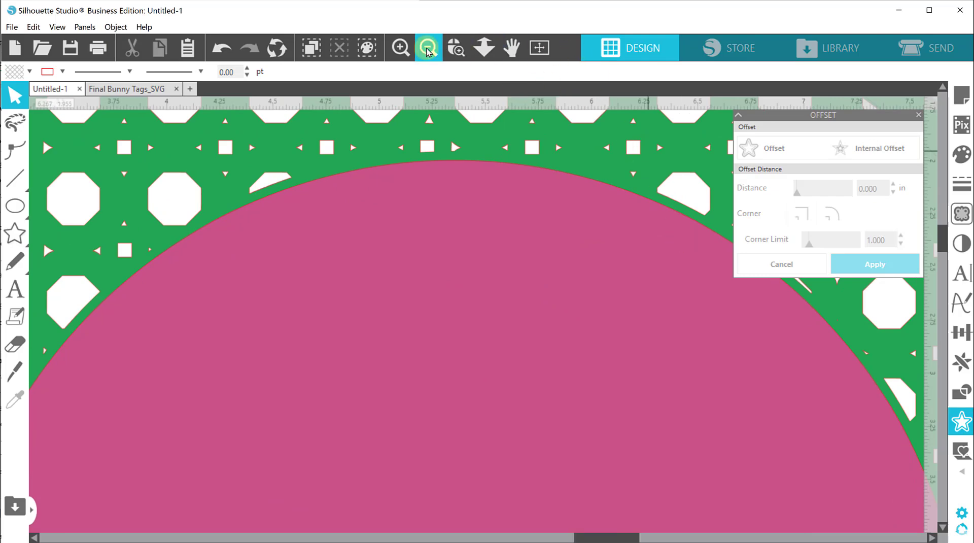
pyautogui.click(429, 48)
pyautogui.click(428, 48)
pyautogui.click(428, 47)
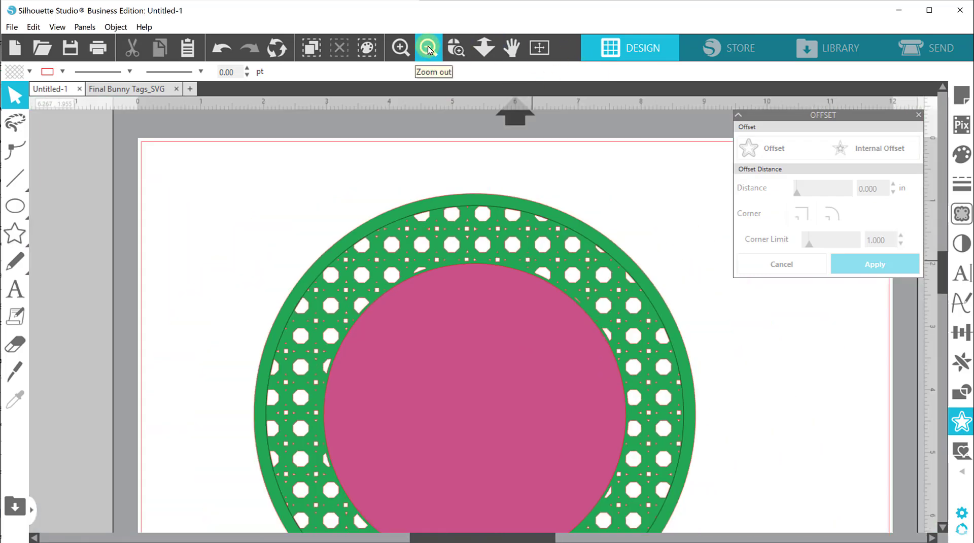
pyautogui.scroll(-2, 692, 296)
pyautogui.click(448, 287)
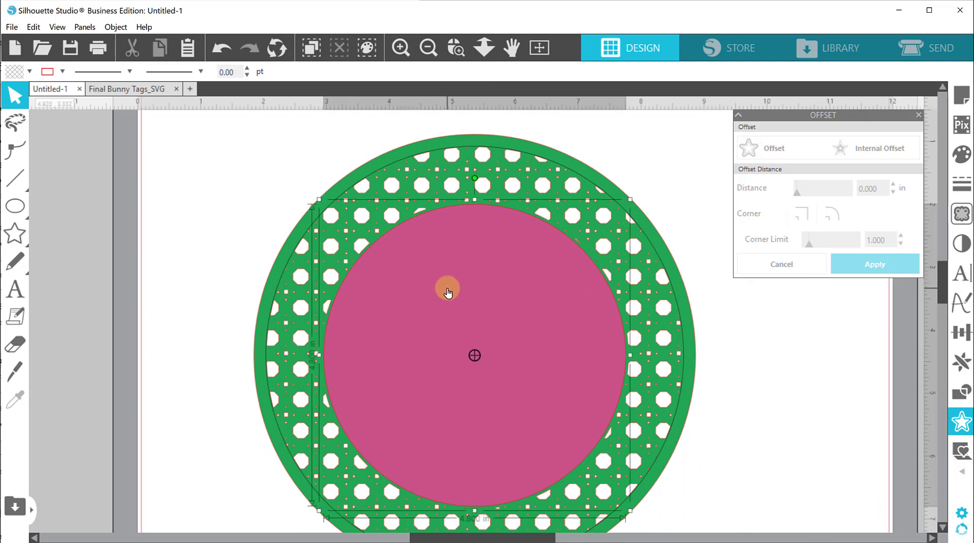
pyautogui.click(733, 376)
pyautogui.click(405, 183)
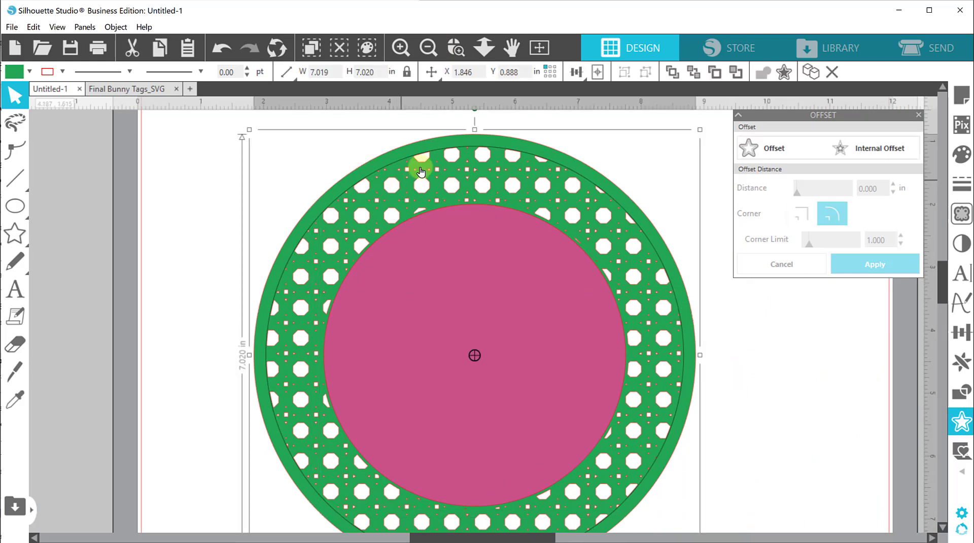
pyautogui.click(62, 72)
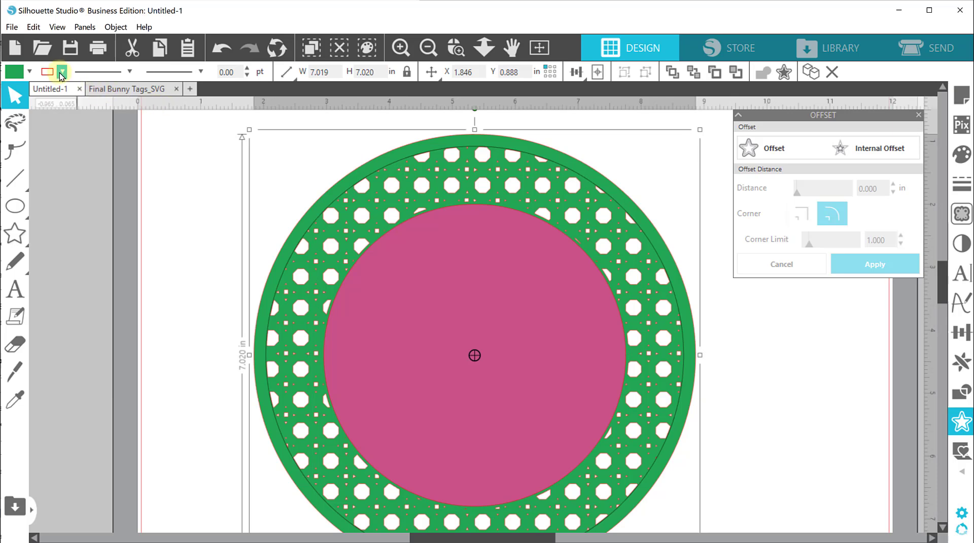
pyautogui.click(29, 71)
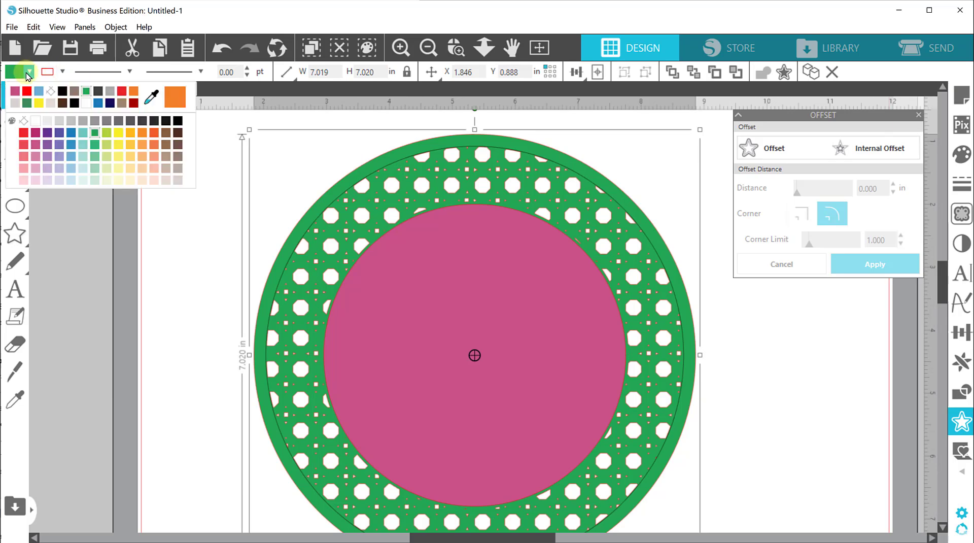
pyautogui.click(177, 181)
# - Make the pink center circle's fill transparent and its outline black
pyautogui.click(490, 303)
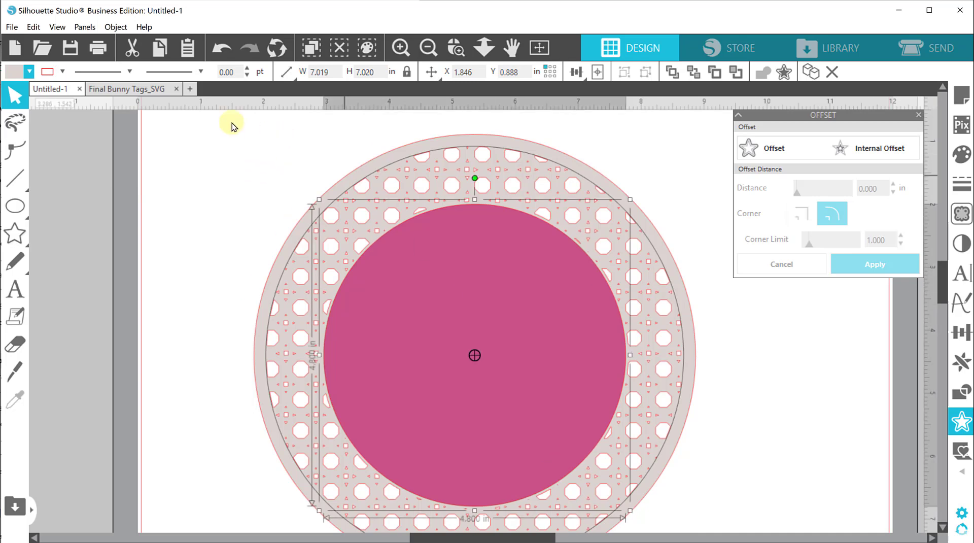
pyautogui.click(31, 72)
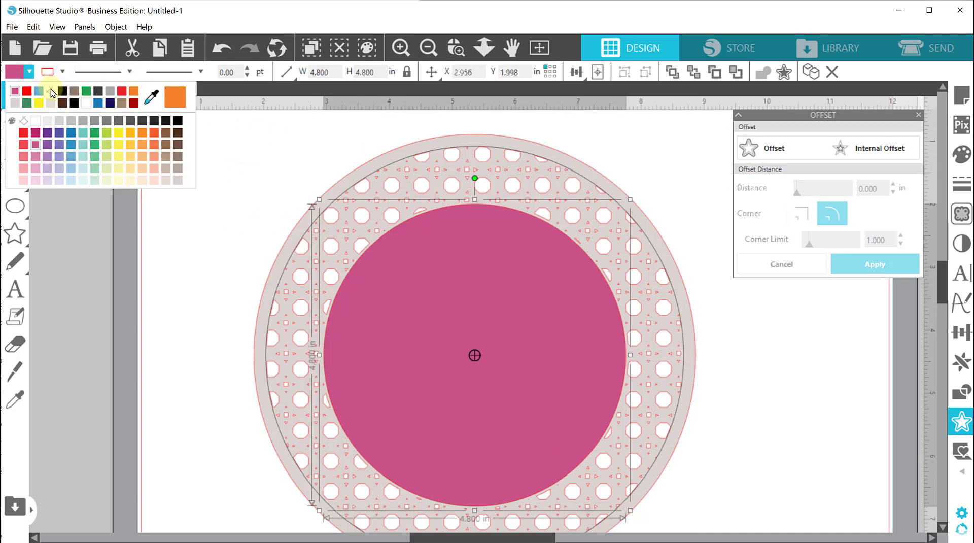
pyautogui.click(51, 91)
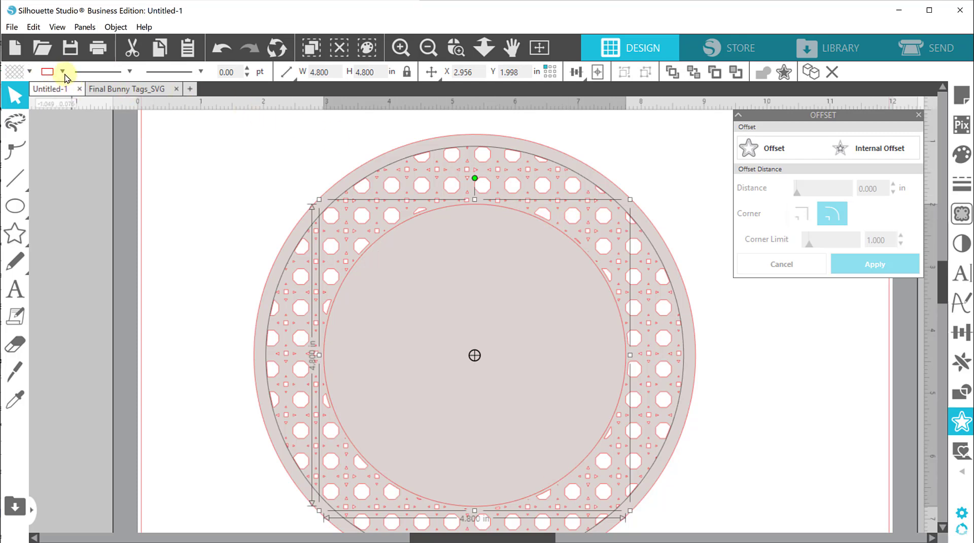
pyautogui.click(64, 73)
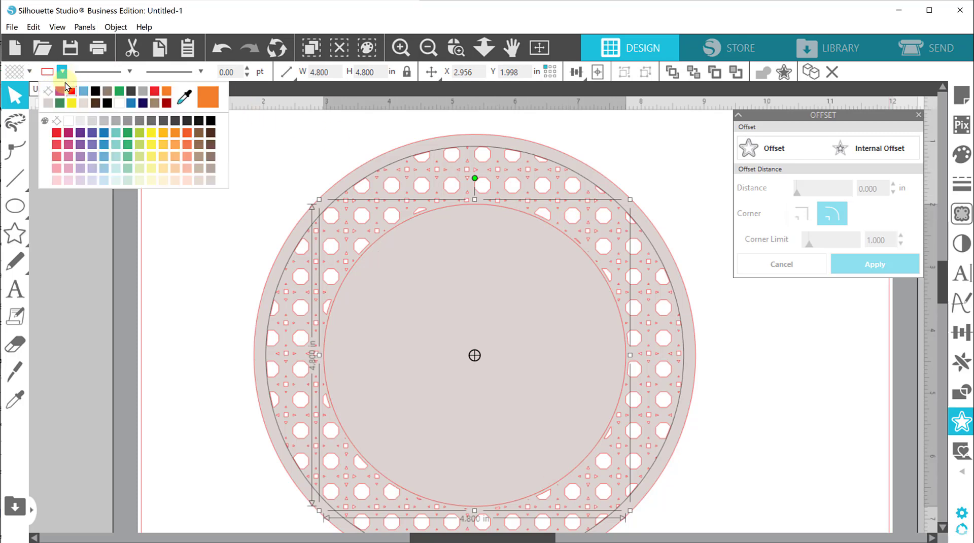
pyautogui.click(95, 93)
pyautogui.click(833, 411)
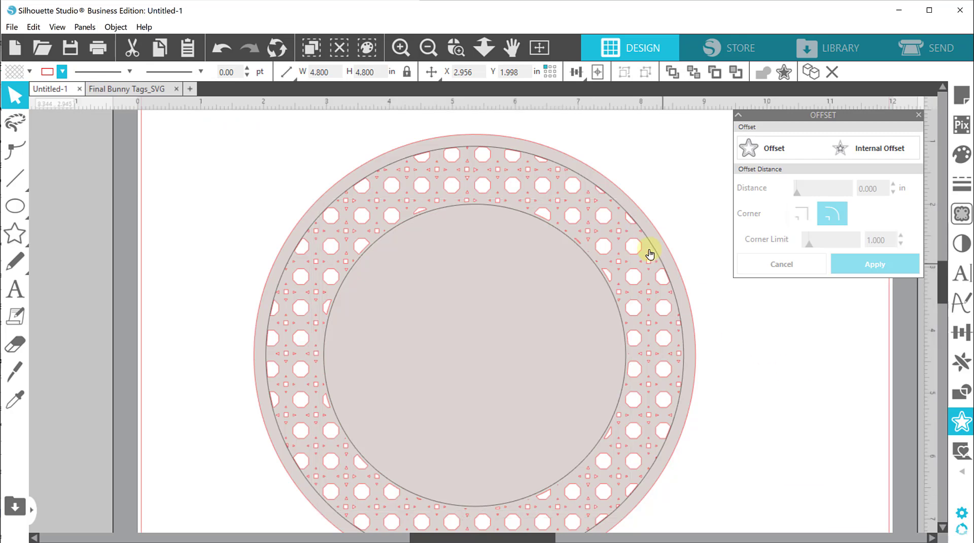
# - Examine the recolored round pattern and its centered circle as a whole on the page
pyautogui.scroll(-1, 675, 294)
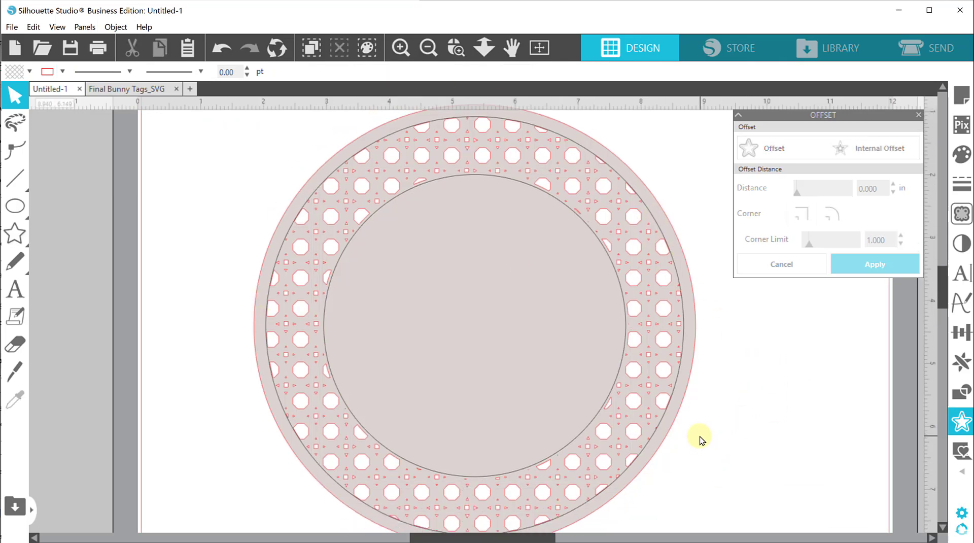
pyautogui.scroll(-1, 701, 439)
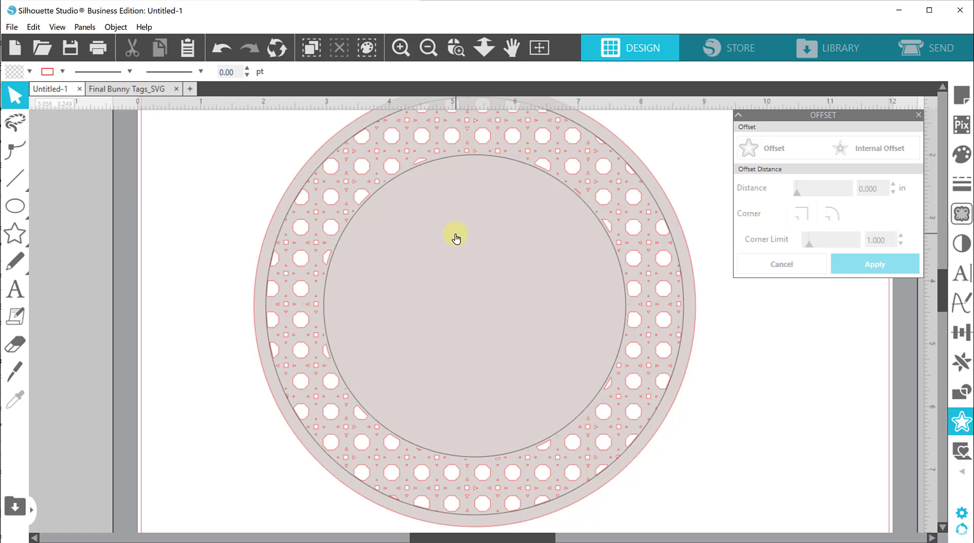
pyautogui.click(429, 48)
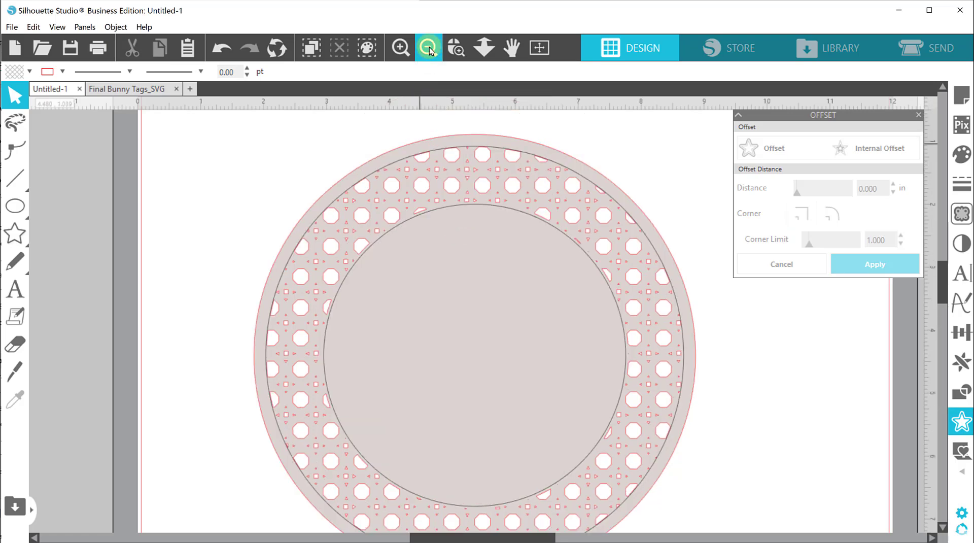
pyautogui.click(429, 48)
pyautogui.click(428, 49)
pyautogui.click(428, 48)
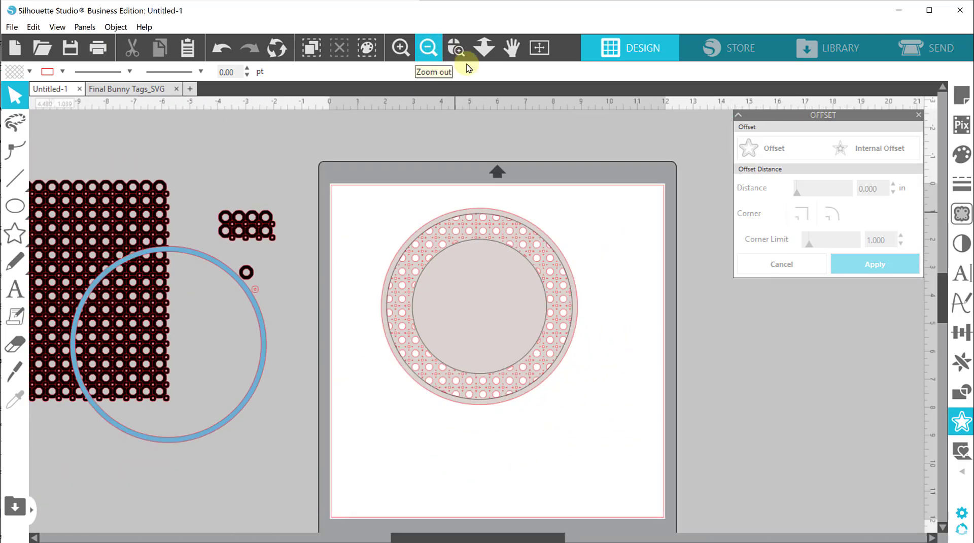
pyautogui.click(473, 217)
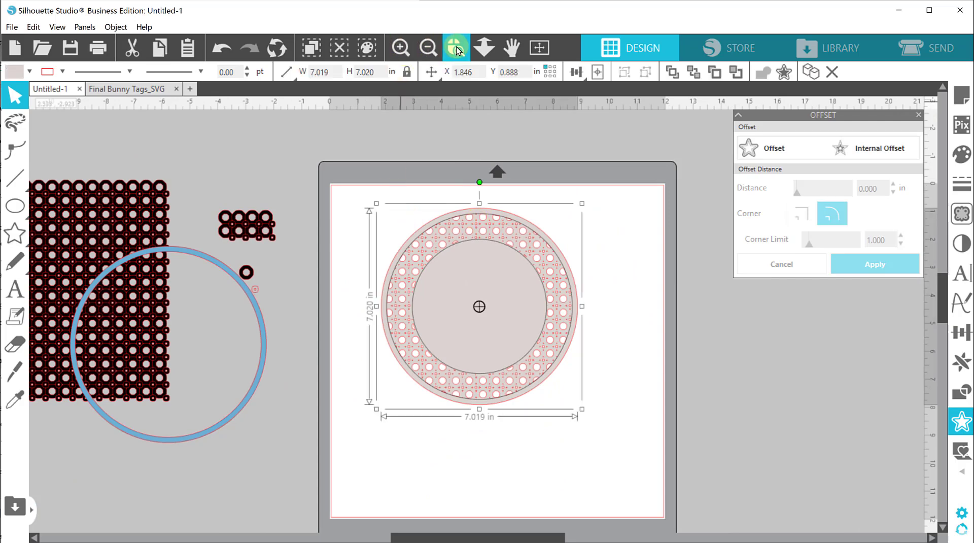
pyautogui.click(401, 47)
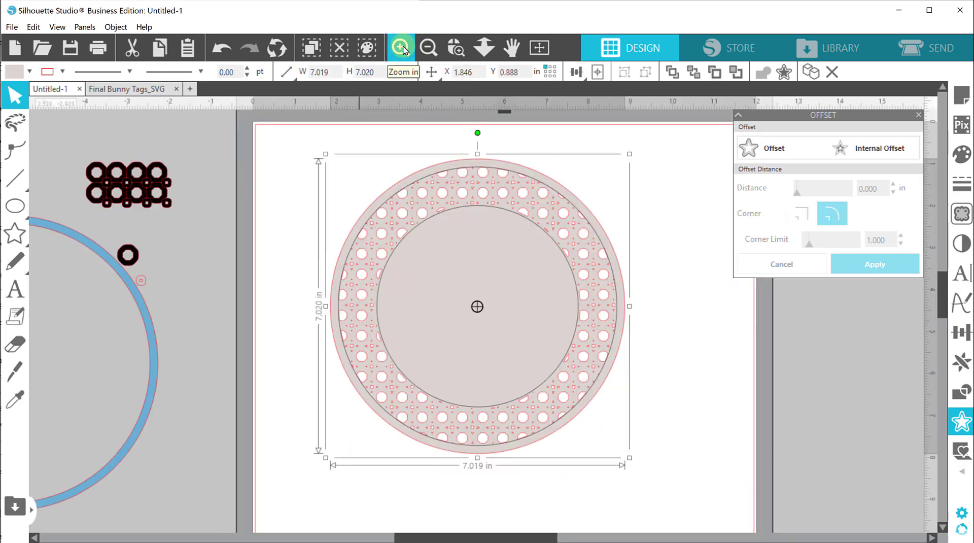
pyautogui.click(665, 429)
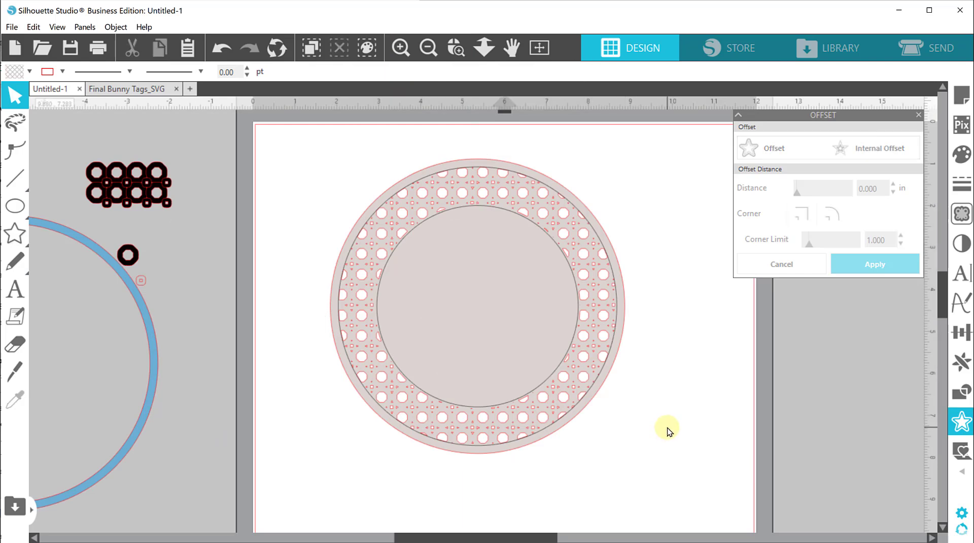
# - Add the text "soli" on the blank page area beside the round pattern and set its font to Madina Clean
pyautogui.click(15, 289)
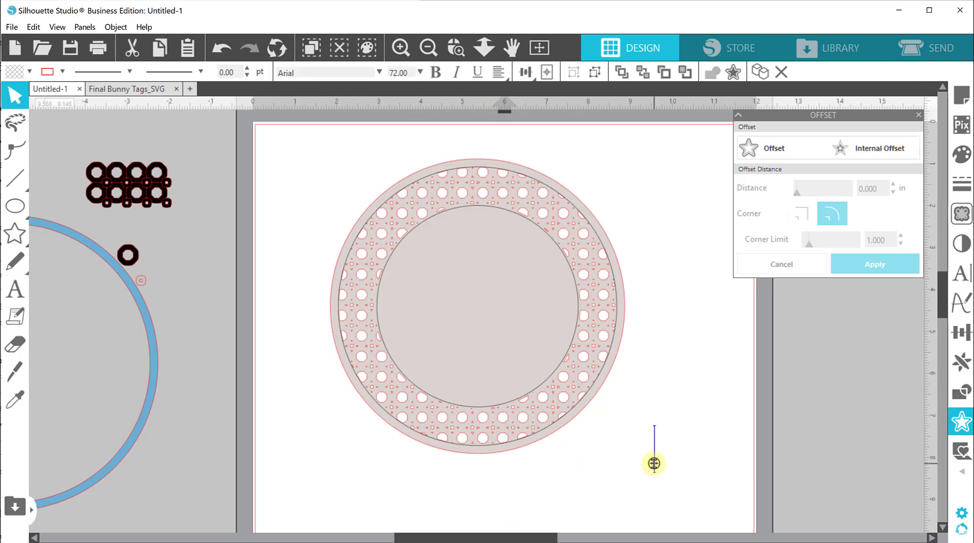
pyautogui.write('soli')
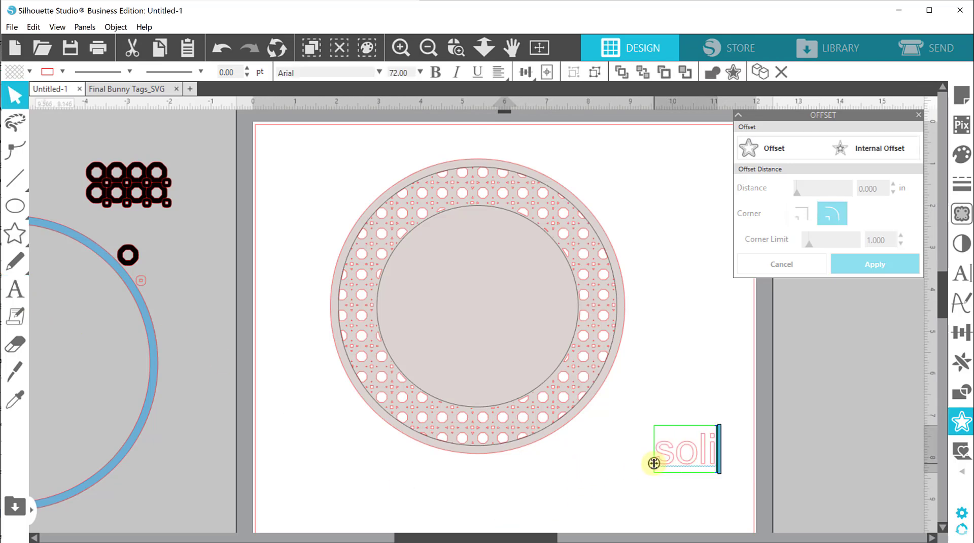
pyautogui.click(680, 350)
pyautogui.click(680, 446)
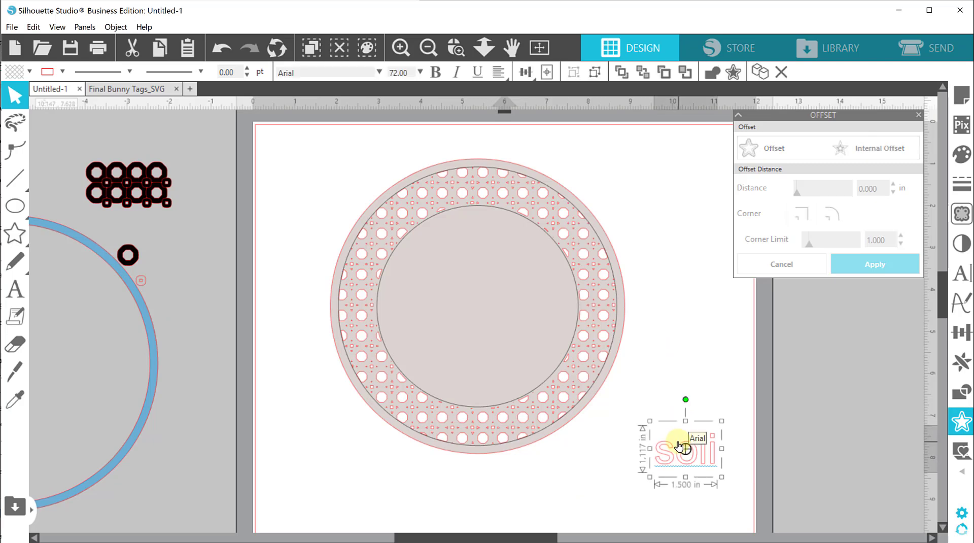
pyautogui.click(963, 274)
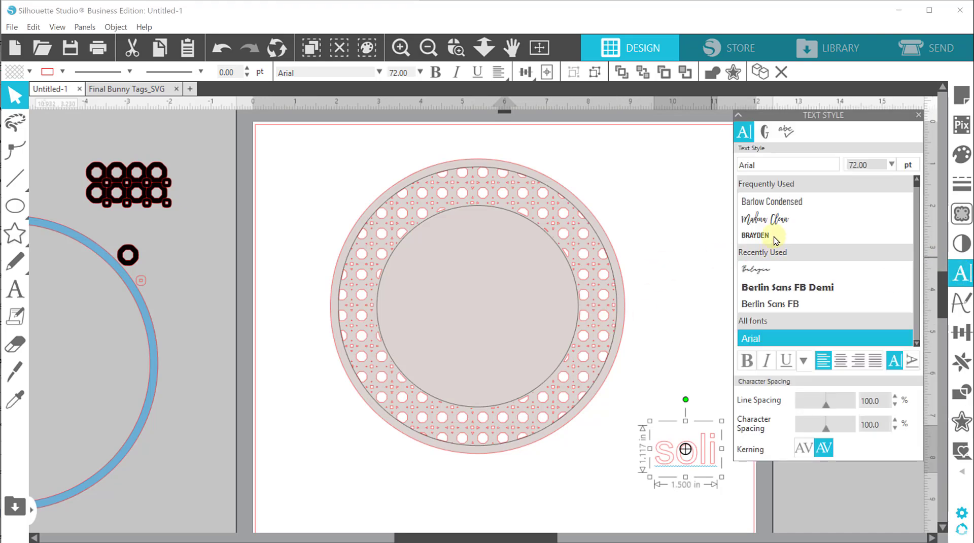
pyautogui.click(777, 215)
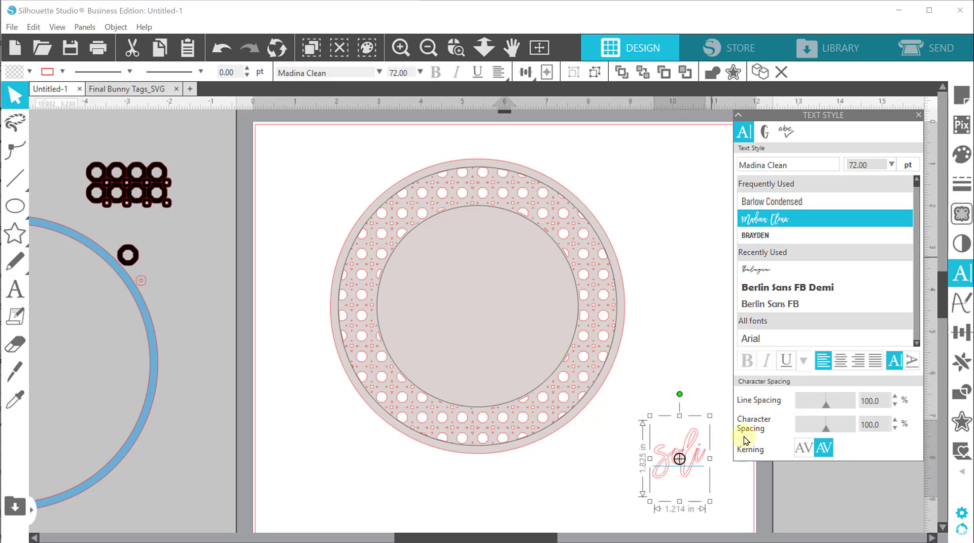
pyautogui.moveTo(696, 420); pyautogui.dragTo(694, 397)
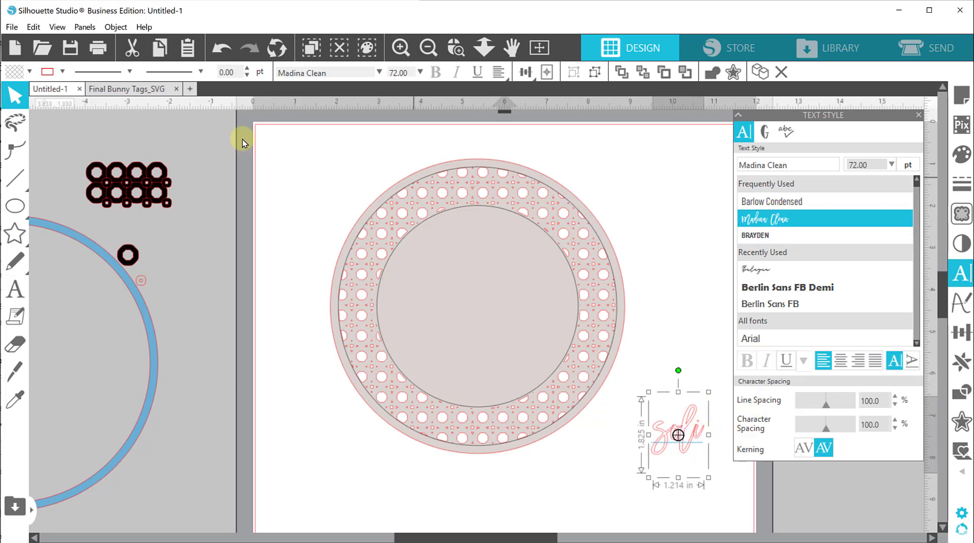
# - Fill the "soli" text with dark brown and place it, along with a duplicate below it, inside the center circle
pyautogui.click(29, 72)
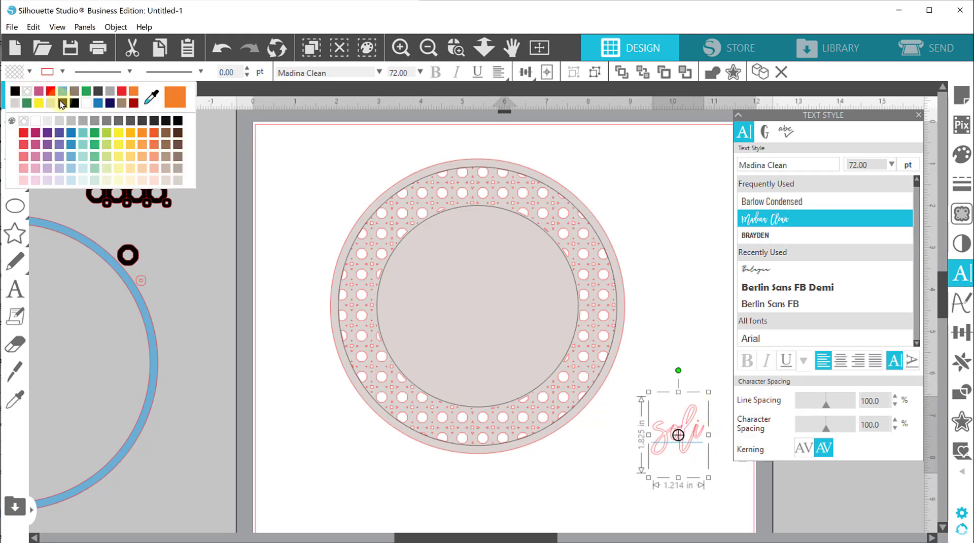
pyautogui.click(174, 132)
pyautogui.click(662, 527)
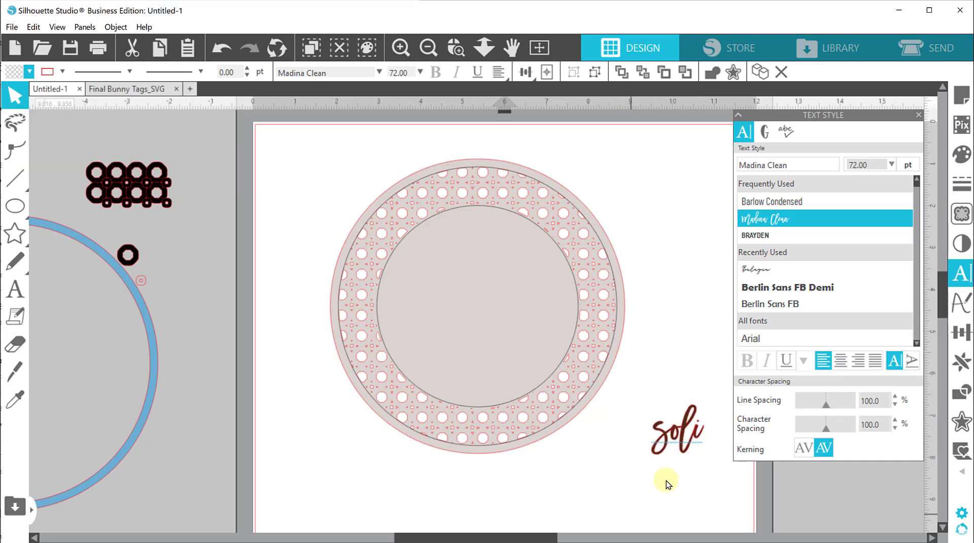
pyautogui.moveTo(680, 431); pyautogui.dragTo(483, 329)
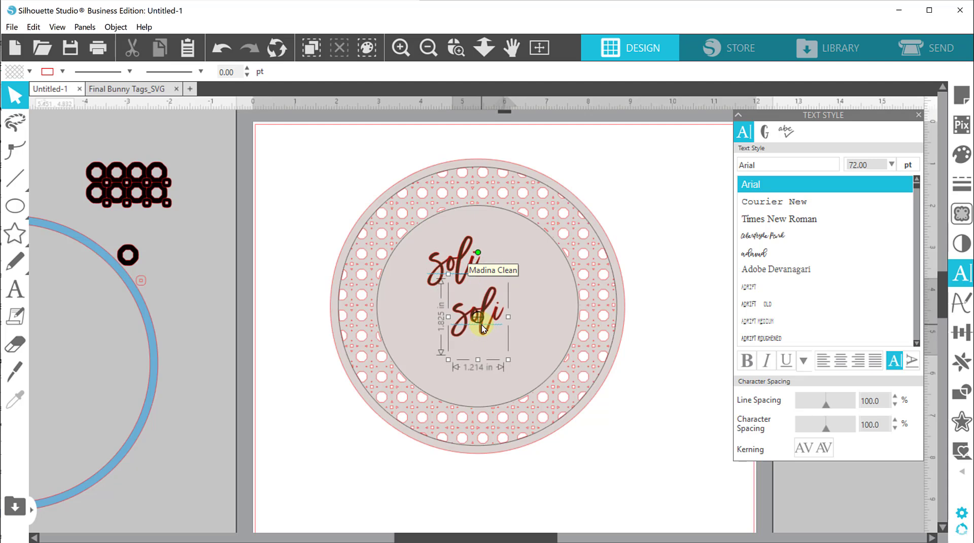
# - Change the duplicated word to "deo" and place it beside "soli" inside the center circle
pyautogui.doubleClick(483, 328)
pyautogui.press('BackSpace')
pyautogui.press('BackSpace')
pyautogui.press('BackSpace')
pyautogui.press('BackSpace')
pyautogui.write('de')
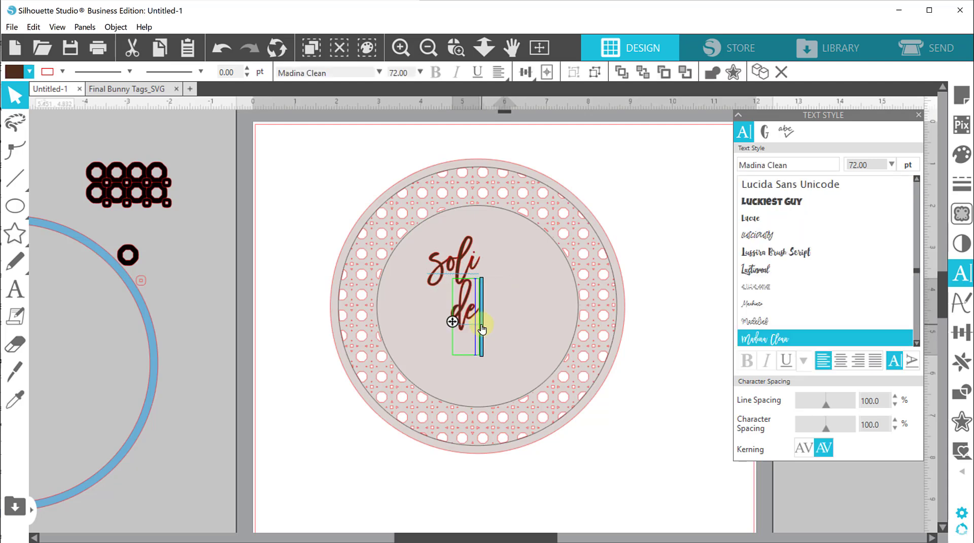
pyautogui.write('o')
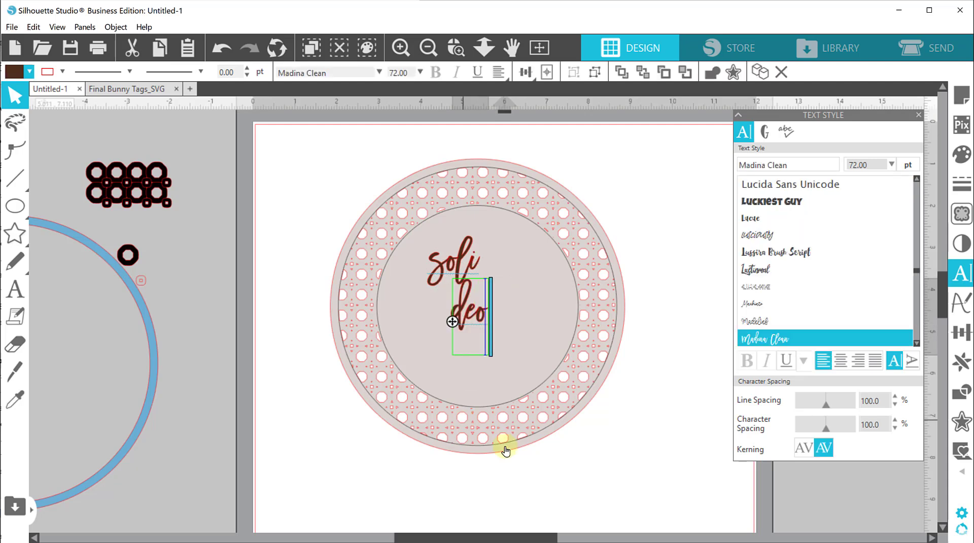
pyautogui.click(631, 473)
pyautogui.moveTo(483, 318); pyautogui.dragTo(514, 279)
pyautogui.click(514, 279)
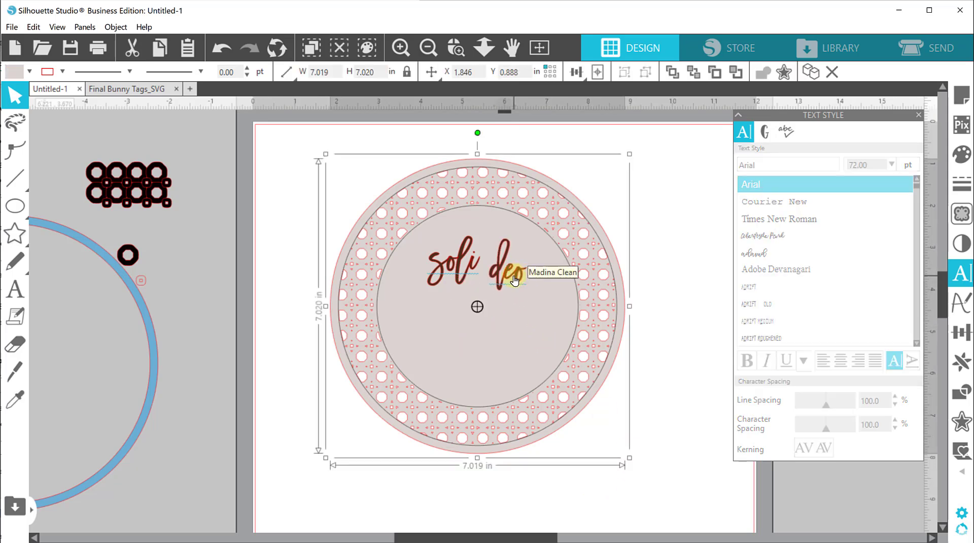
# - Delete the separate "deo" text and extend the remaining "soli" text to read "soli deo"
pyautogui.click(497, 283)
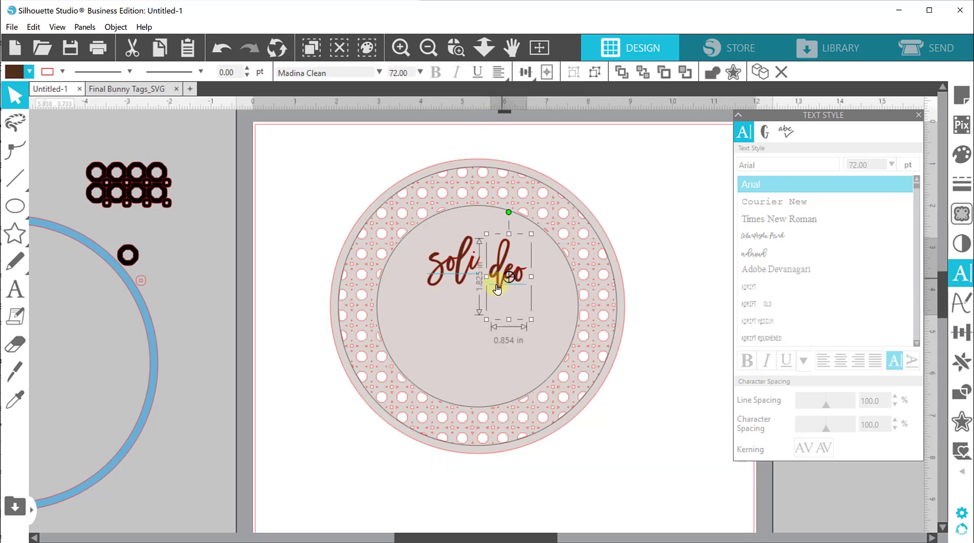
pyautogui.press('Delete')
pyautogui.click(471, 273)
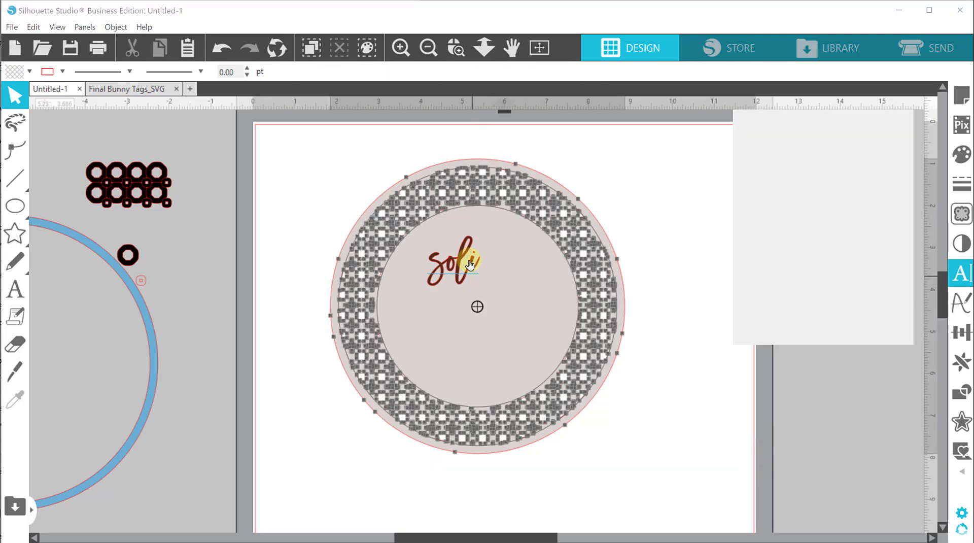
pyautogui.click(655, 189)
pyautogui.click(456, 261)
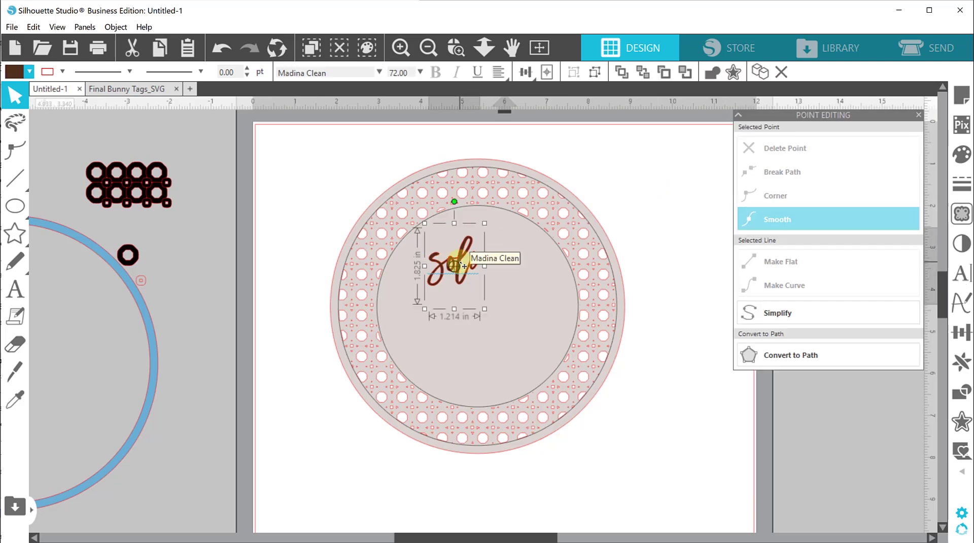
pyautogui.doubleClick(461, 283)
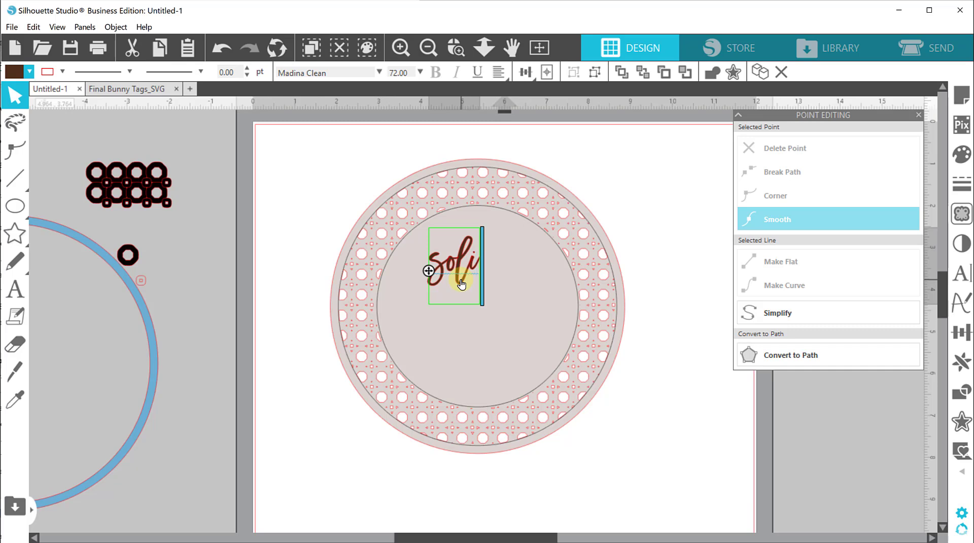
pyautogui.write('deo')
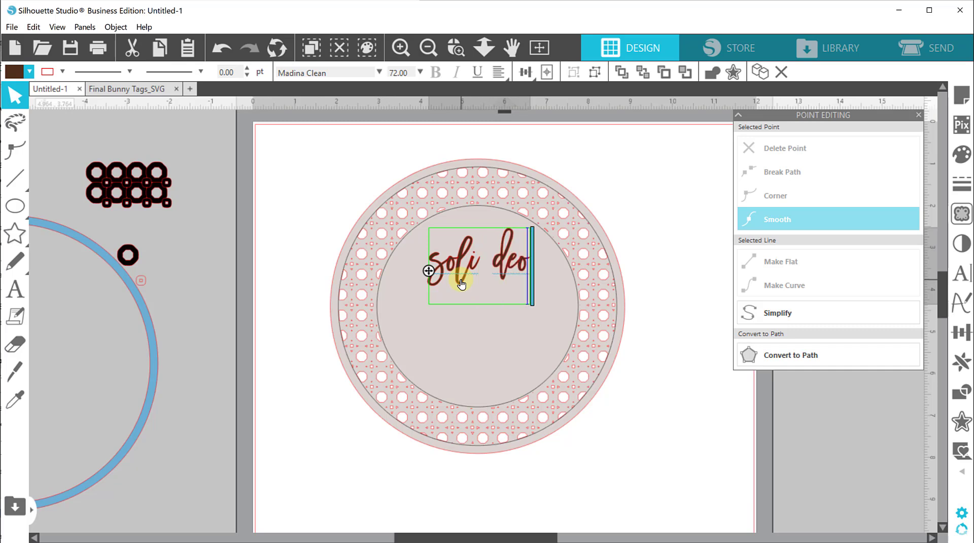
# - Duplicate "soli deo" below the original inside the center circle, change the copy to "gloria", and shift it to the right
pyautogui.click(736, 419)
pyautogui.moveTo(506, 267); pyautogui.dragTo(500, 333)
pyautogui.doubleClick(500, 335)
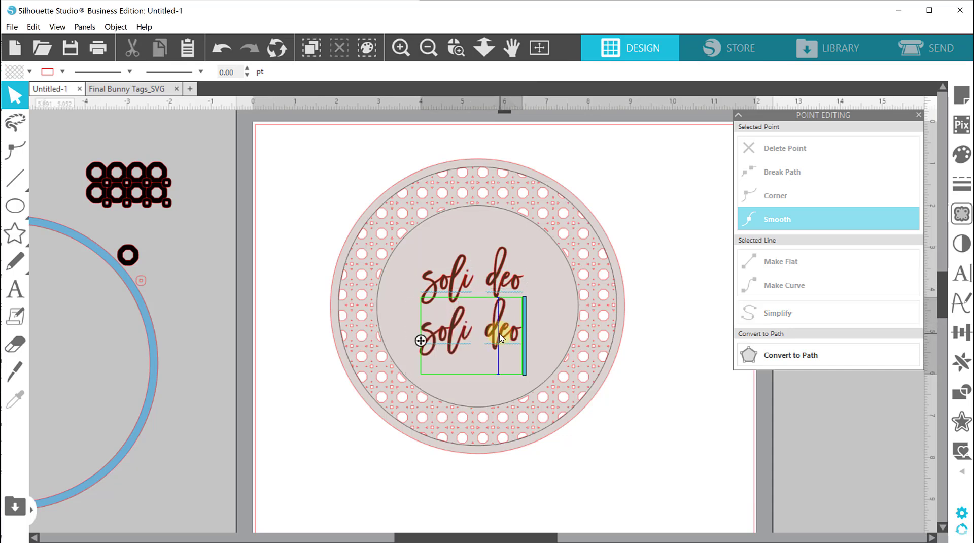
pyautogui.hotkey('ctrl', 'a')
pyautogui.write('gloria')
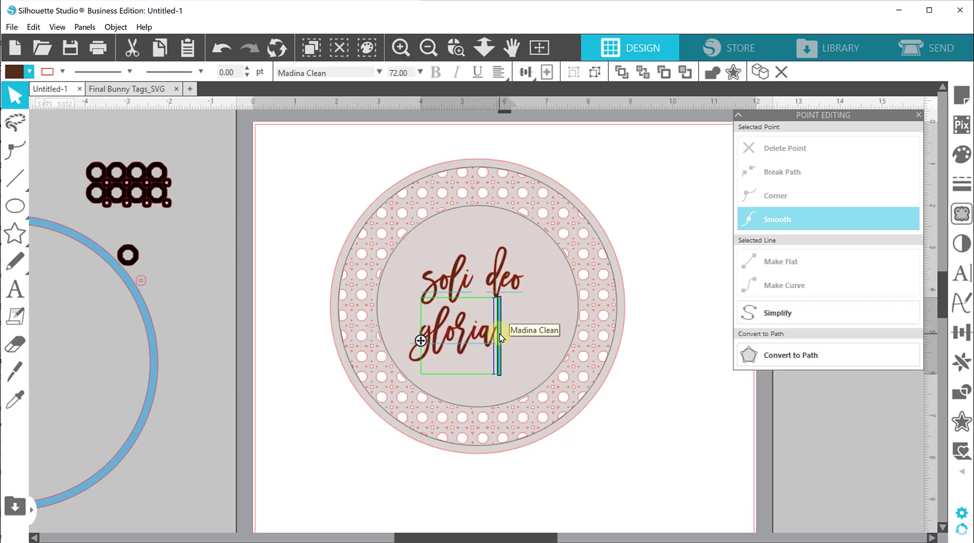
pyautogui.click(691, 450)
pyautogui.moveTo(446, 337); pyautogui.dragTo(484, 339)
pyautogui.moveTo(498, 281); pyautogui.dragTo(497, 286)
pyautogui.hotkey('ctrl', 'z')
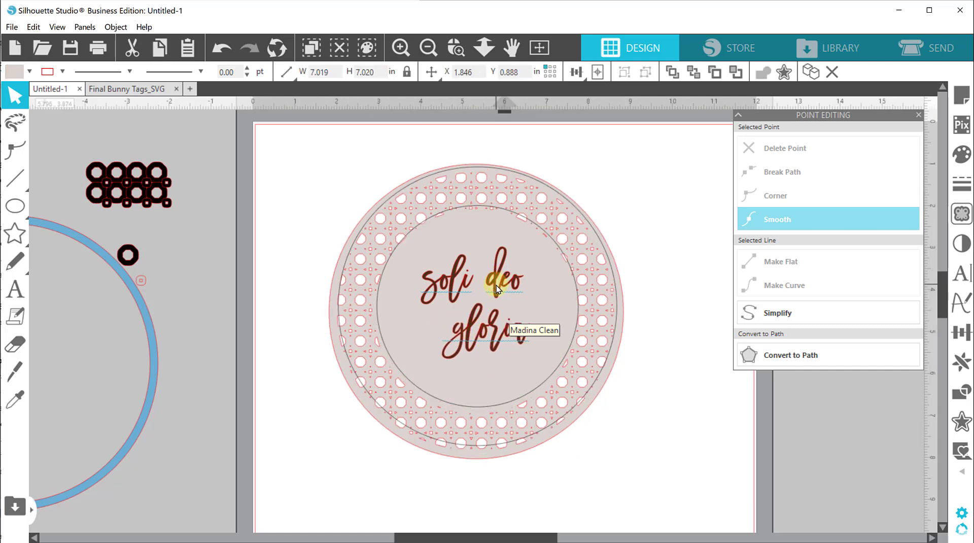
pyautogui.hotkey('ctrl', 'z')
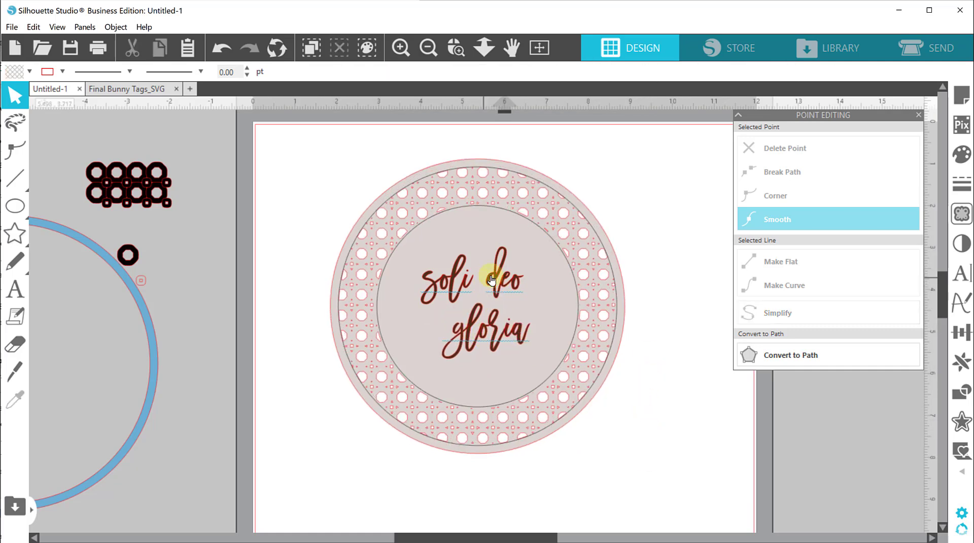
# - Move "soli deo" closer to "gloria" and enlarge both lines together to about 3.28 in wide within the center circle
pyautogui.moveTo(493, 279); pyautogui.dragTo(494, 284)
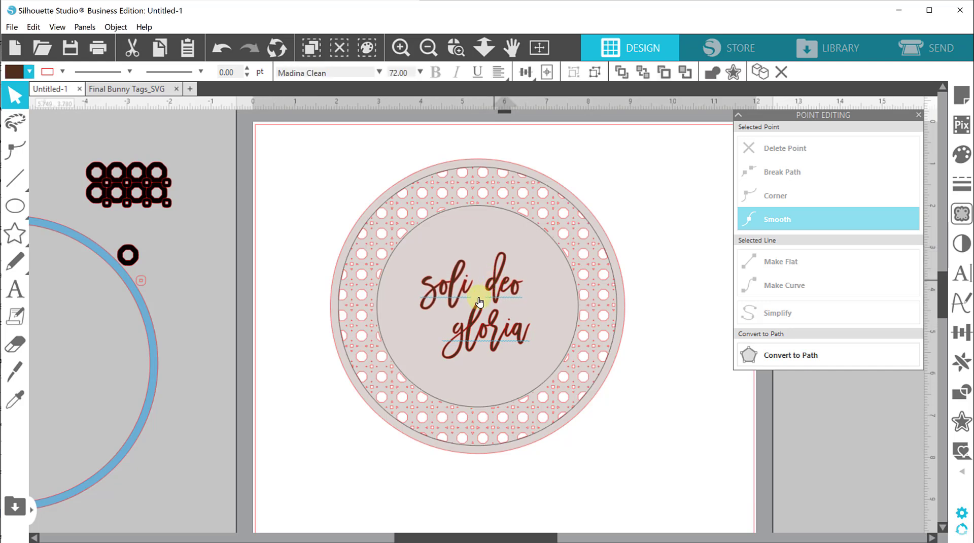
pyautogui.click(449, 302)
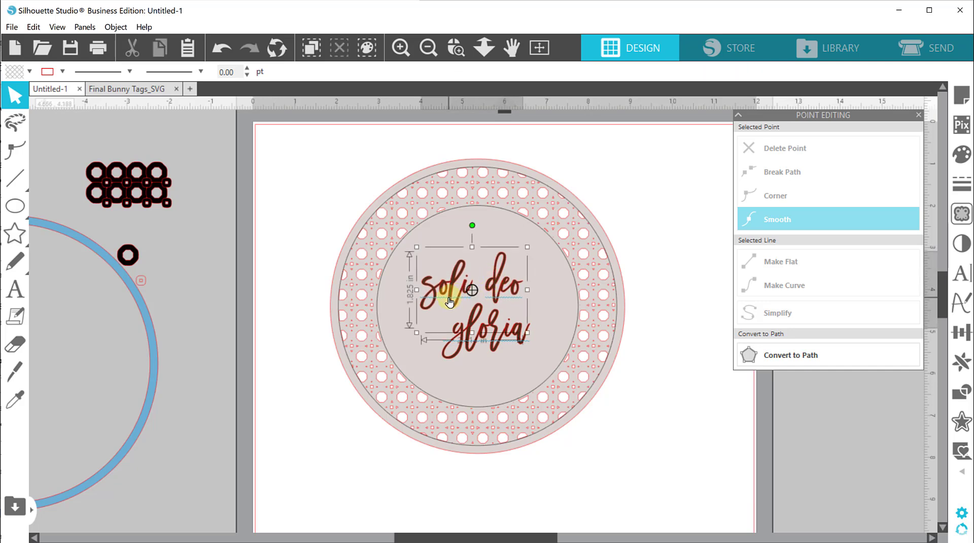
pyautogui.keyDown('shift'); pyautogui.click(470, 354); pyautogui.keyUp('shift')
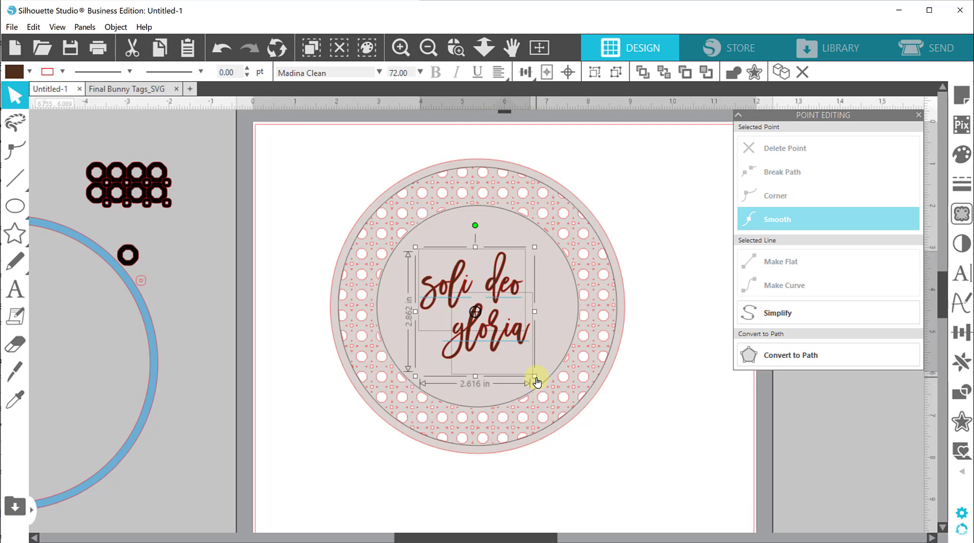
pyautogui.moveTo(541, 384); pyautogui.dragTo(562, 410)
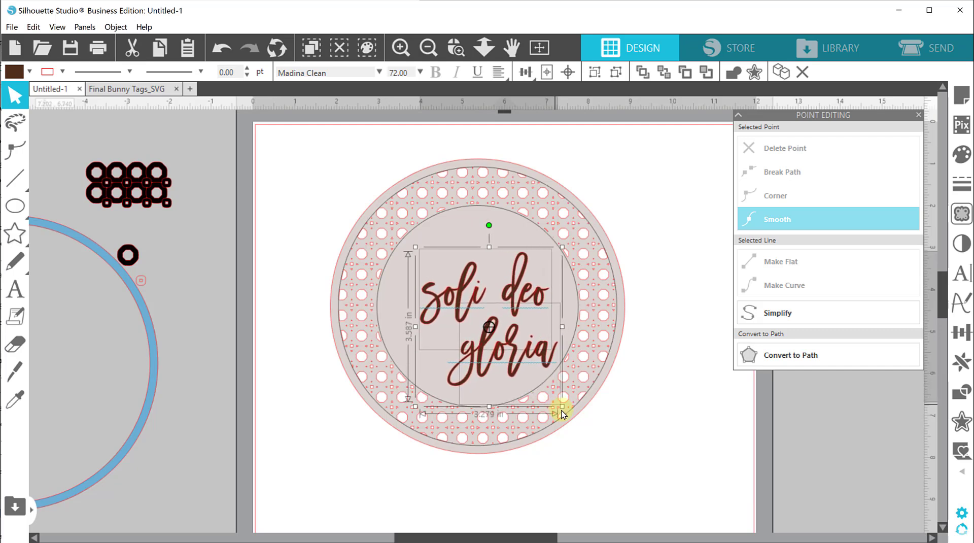
pyautogui.moveTo(513, 364); pyautogui.dragTo(496, 358)
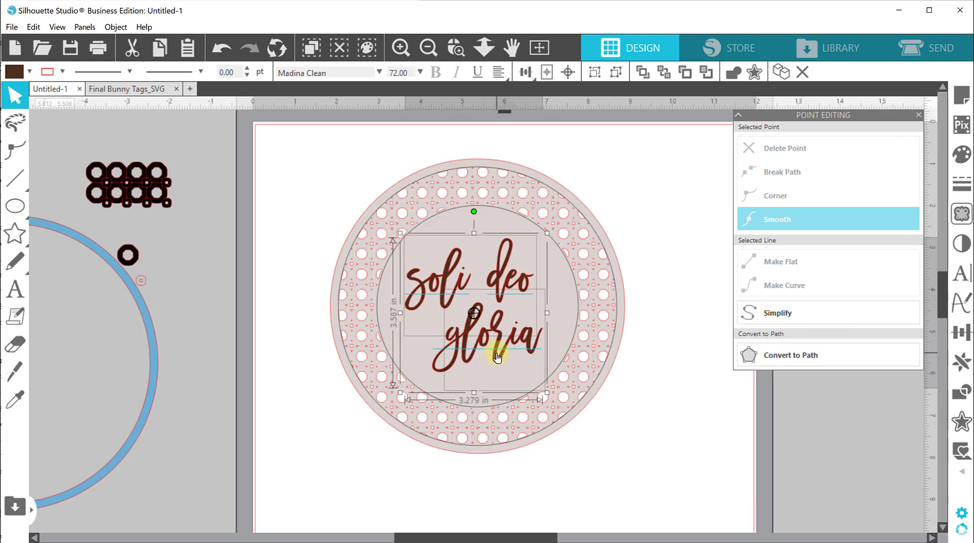
# - Weld the "soli deo" and "gloria" lettering and make it one compound path
pyautogui.rightClick(496, 358)
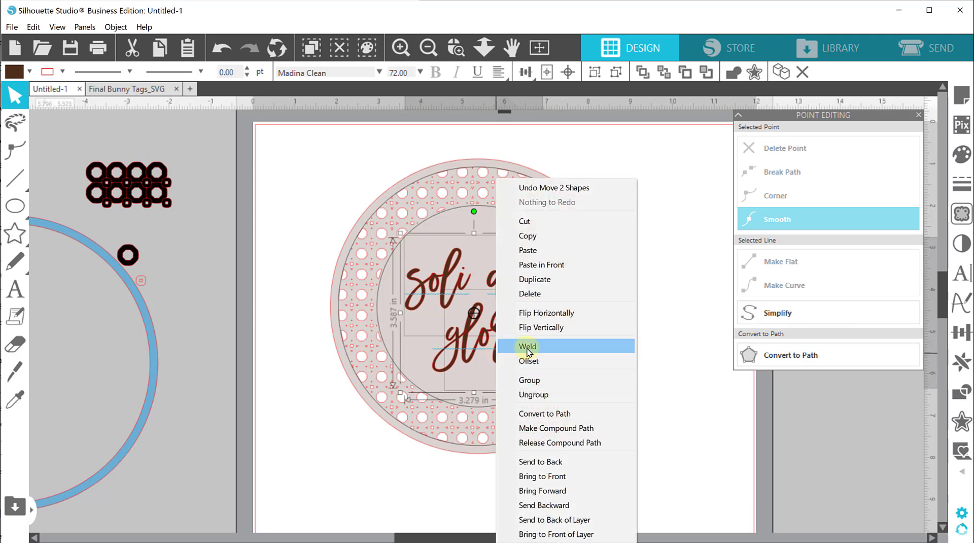
pyautogui.click(528, 349)
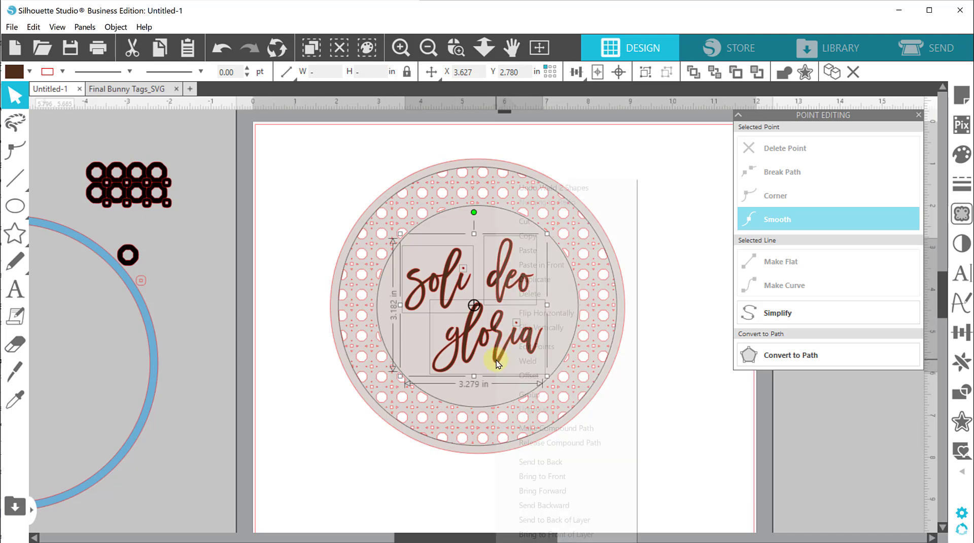
pyautogui.rightClick(497, 362)
pyautogui.click(530, 428)
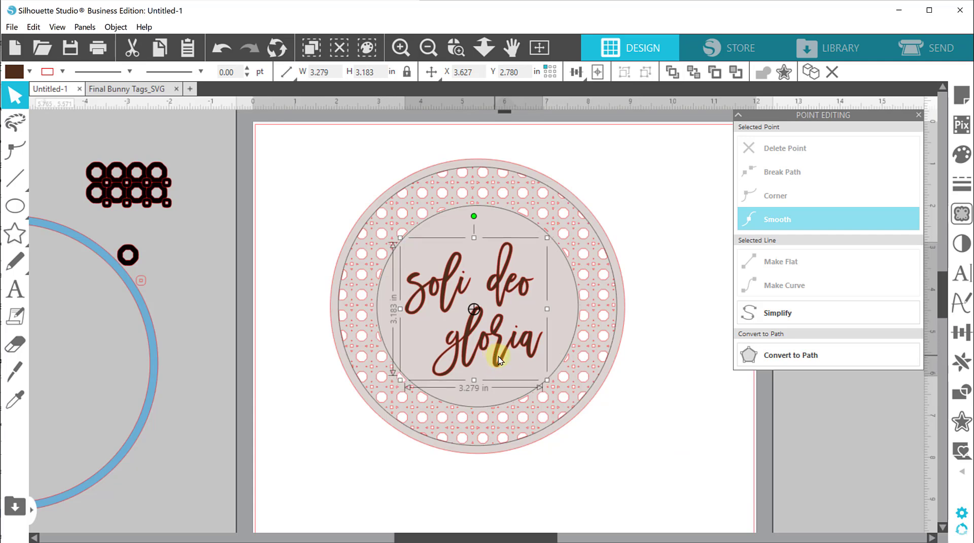
# - Select the lettering together with the round sign pieces and center them all on each other
pyautogui.click(612, 438)
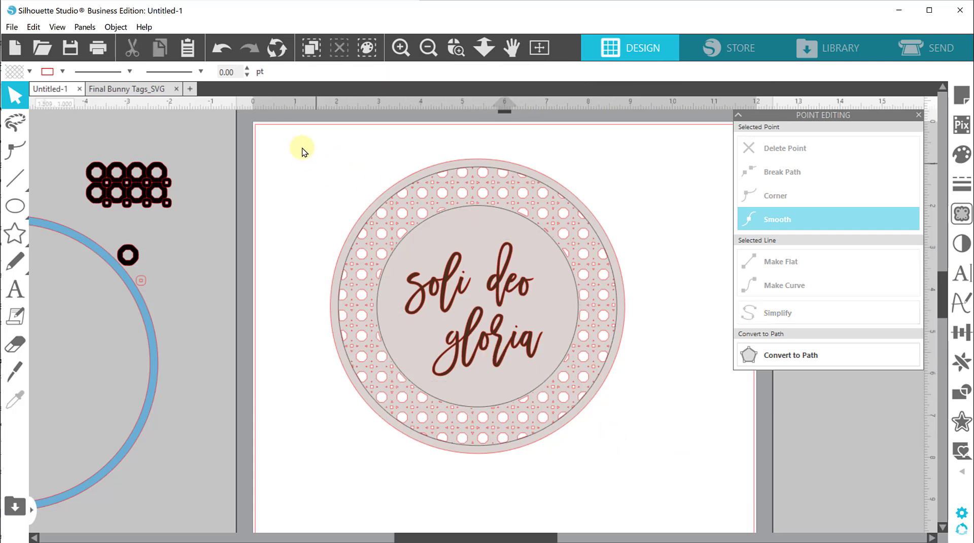
pyautogui.moveTo(315, 145); pyautogui.dragTo(552, 431)
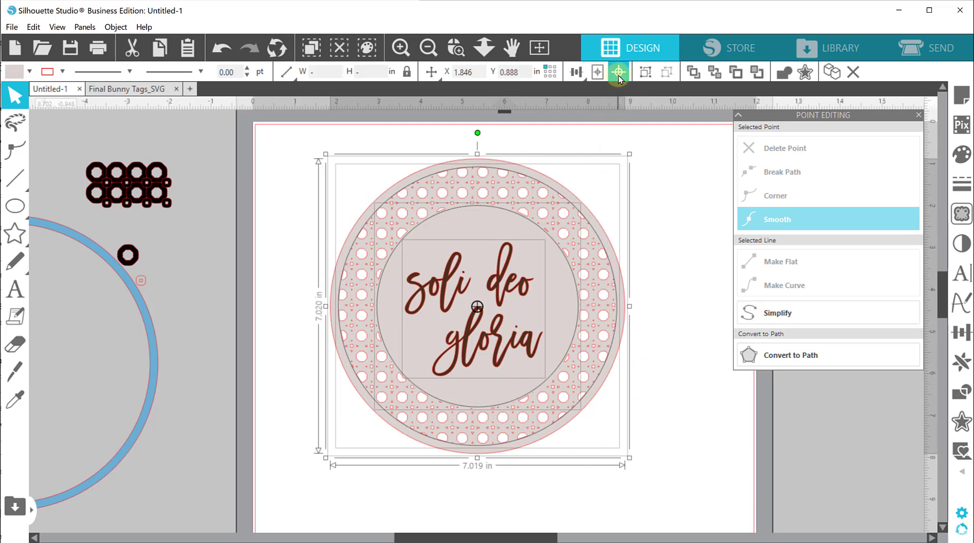
pyautogui.click(619, 75)
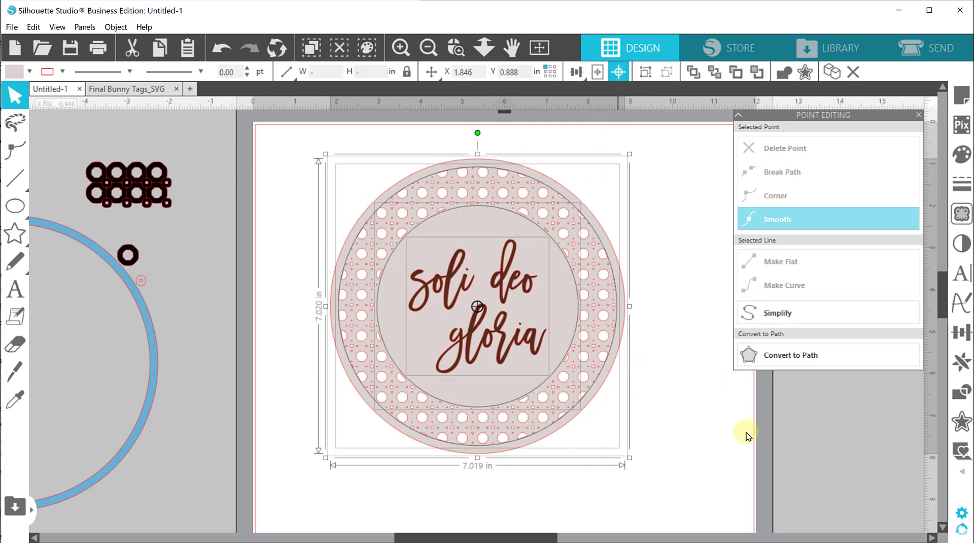
pyautogui.click(726, 455)
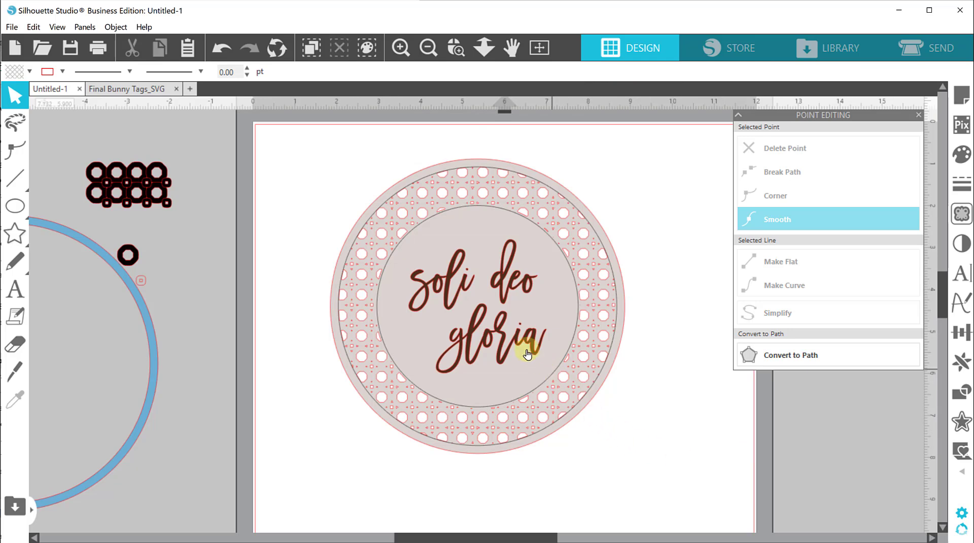
# - Nudge the "soli deo gloria" lettering slightly to the left inside the center circle
pyautogui.click(496, 337)
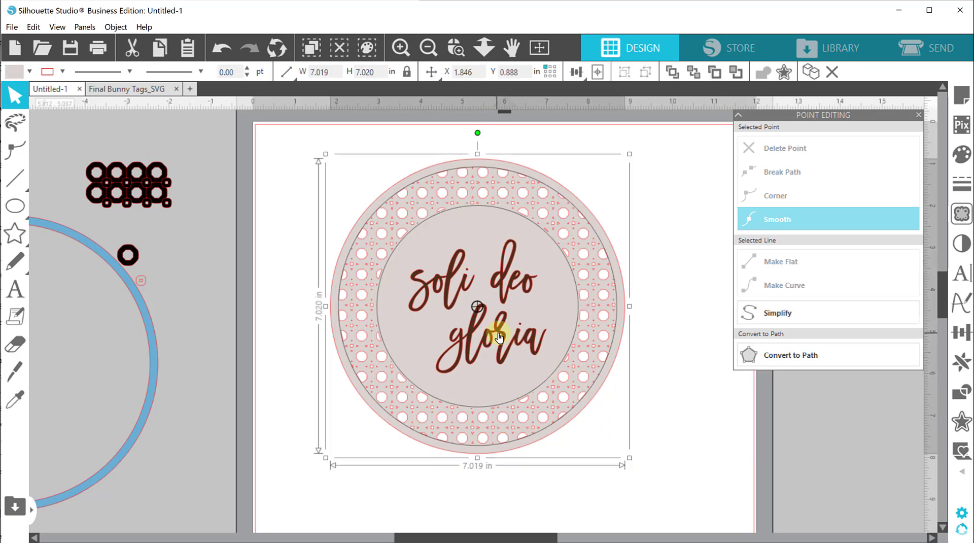
pyautogui.click(497, 334)
pyautogui.click(736, 454)
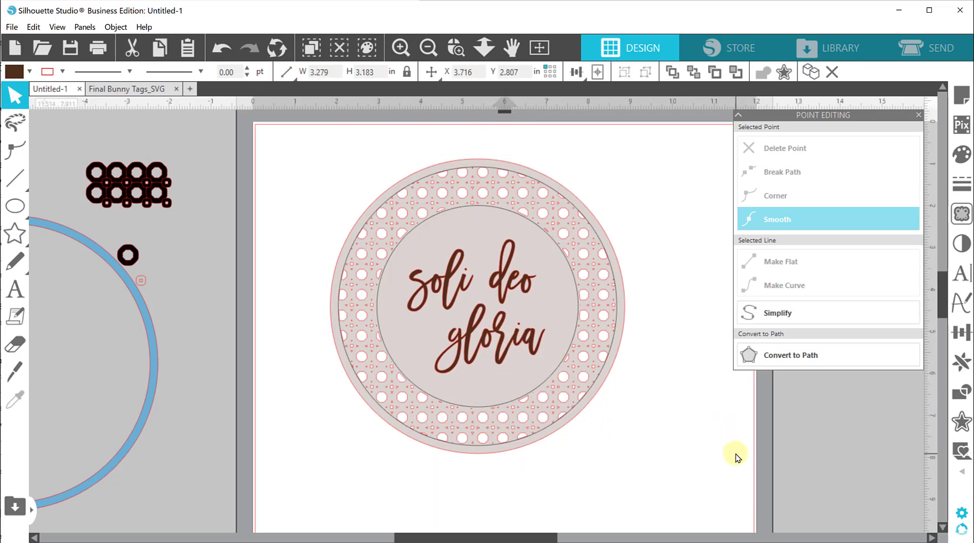
pyautogui.click(497, 360)
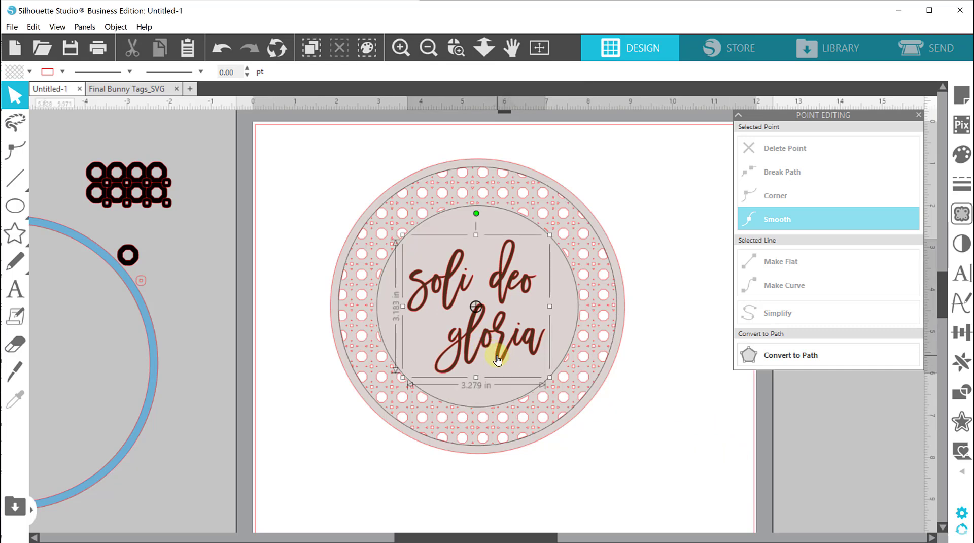
pyautogui.click(680, 476)
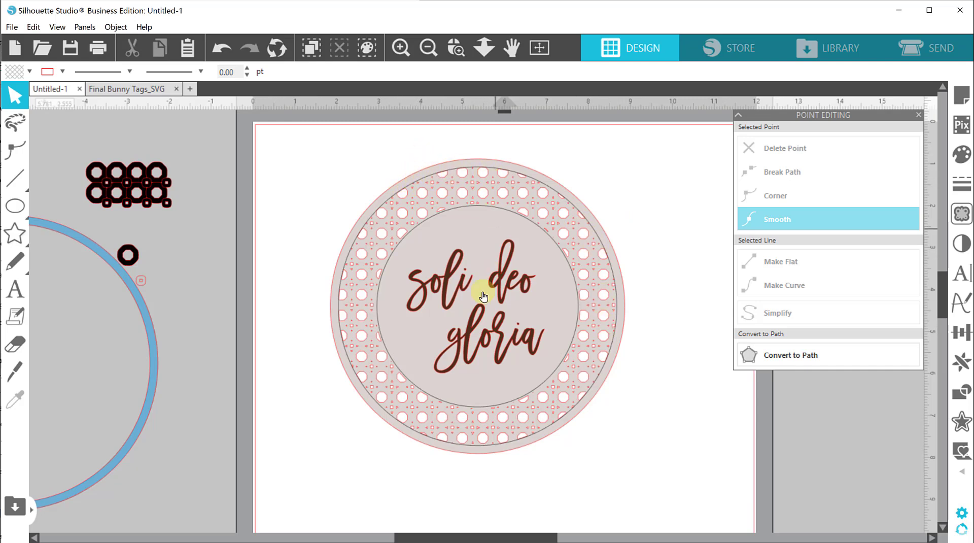
# - Change the line color of the "soli deo gloria" lettering to green
pyautogui.click(444, 287)
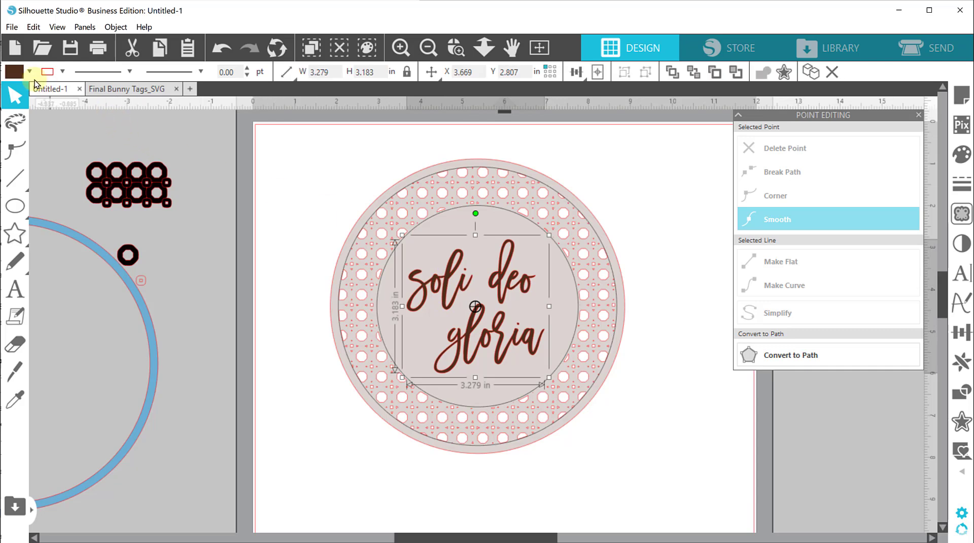
pyautogui.click(63, 72)
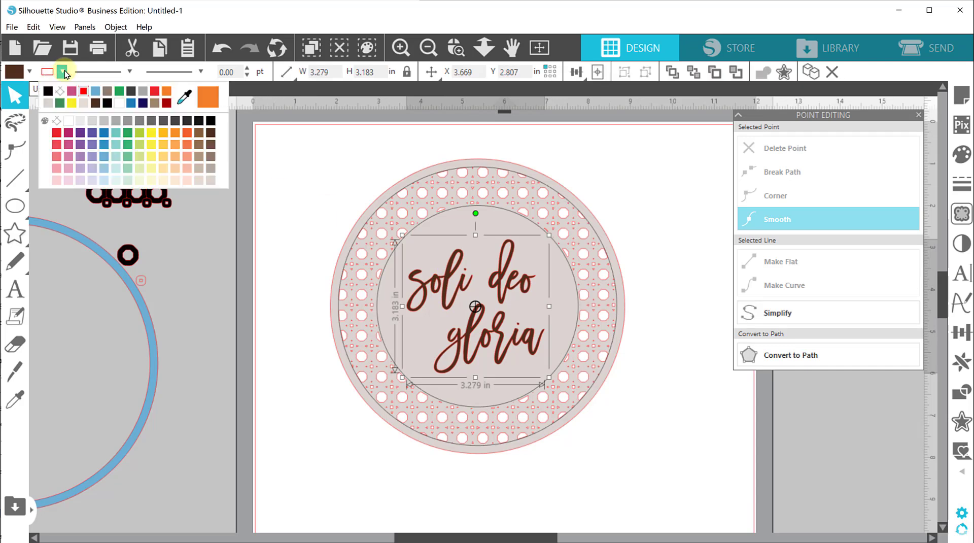
pyautogui.click(63, 102)
pyautogui.click(609, 459)
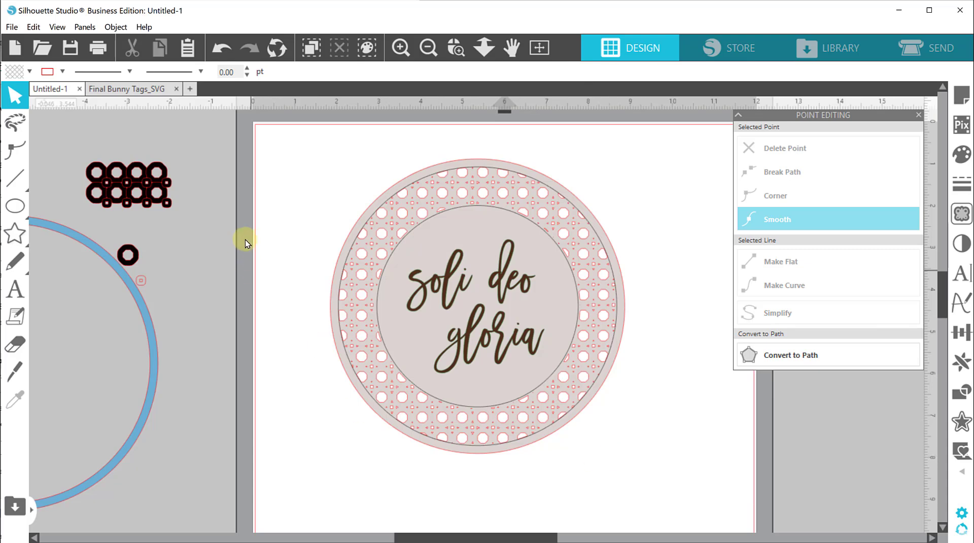
# - Select the whole round sign design and save the selection to the hard drive
pyautogui.moveTo(297, 137); pyautogui.dragTo(686, 475)
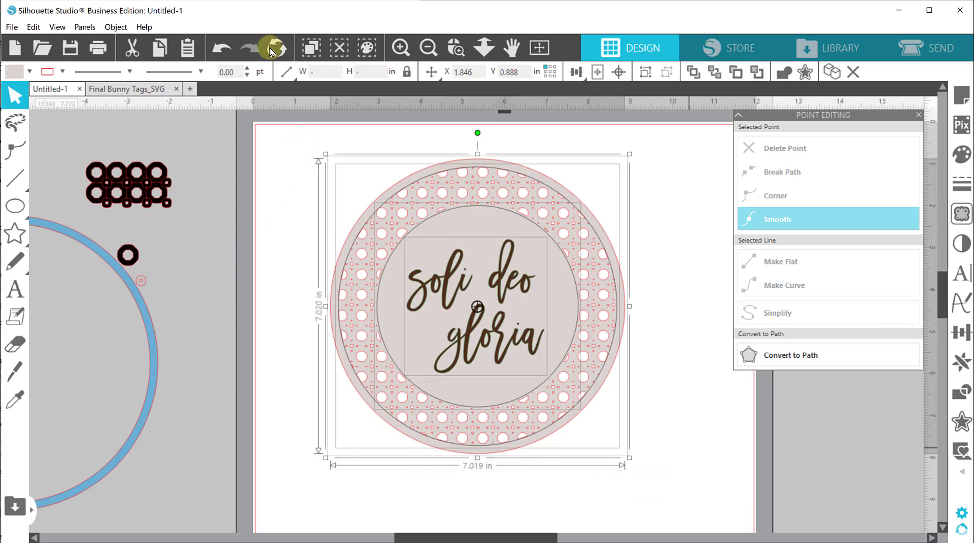
pyautogui.click(12, 27)
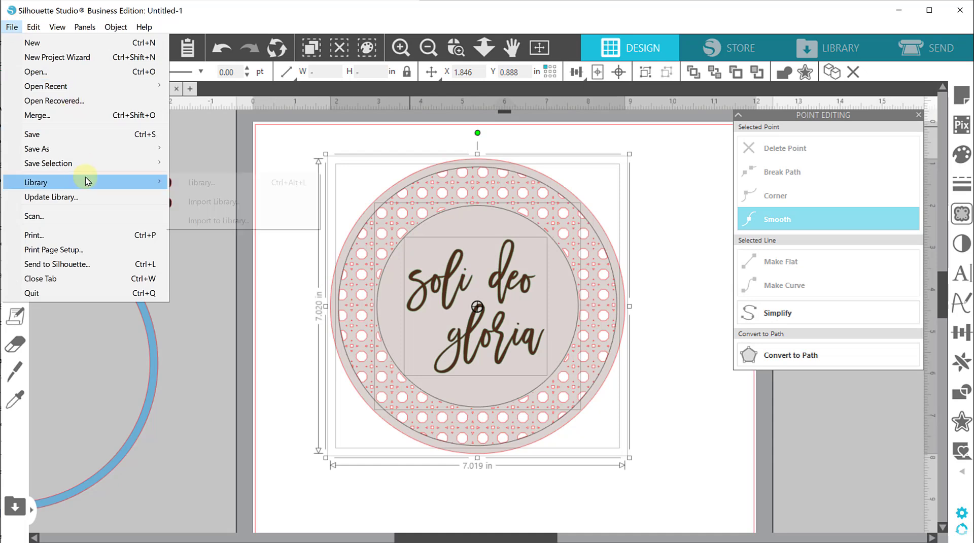
pyautogui.moveTo(91, 163)
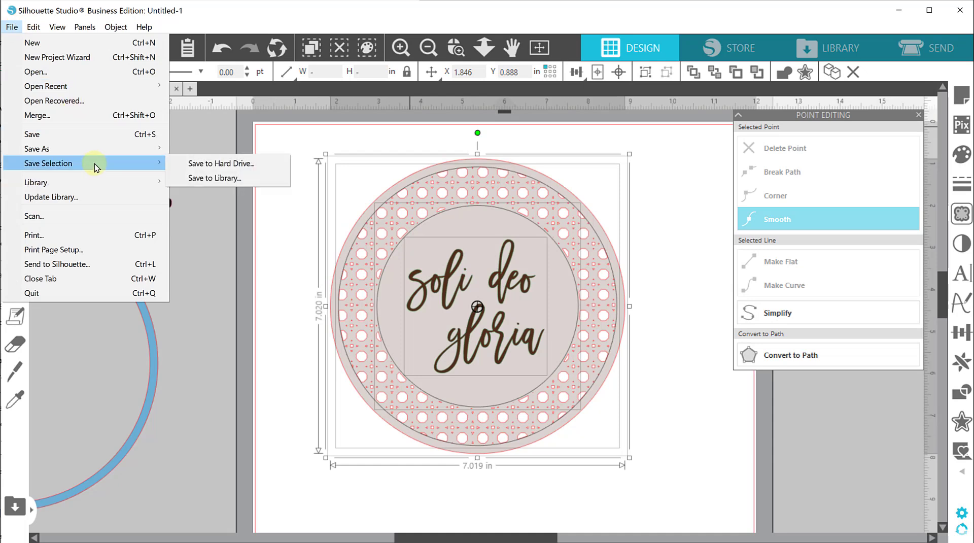
pyautogui.click(185, 168)
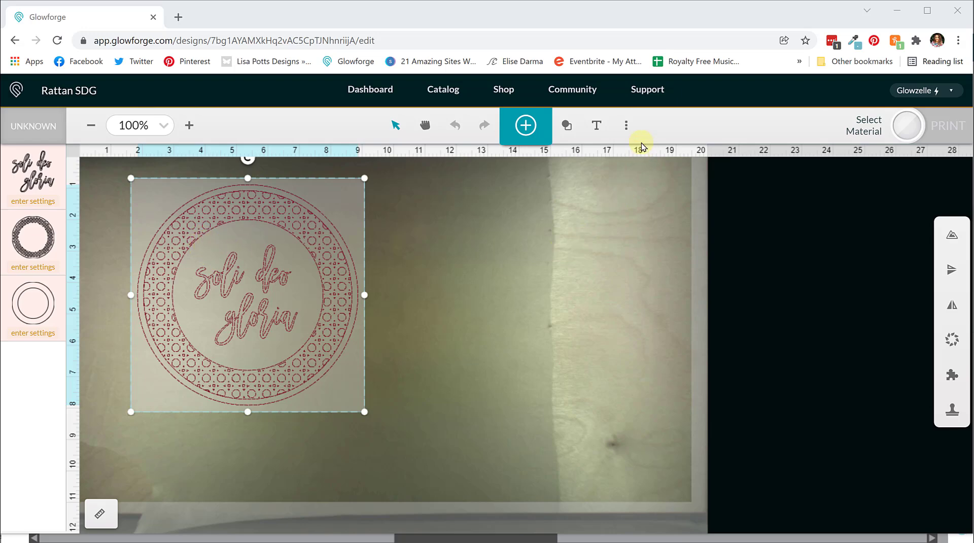
# - In the Glowforge app, set the focus on the material where the round sign design lies
pyautogui.click(626, 126)
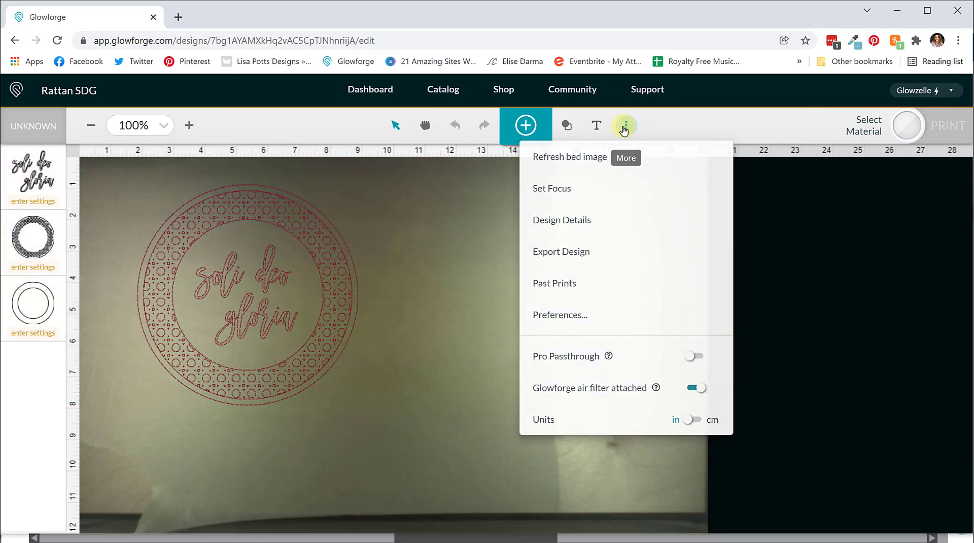
pyautogui.click(586, 190)
pyautogui.click(311, 306)
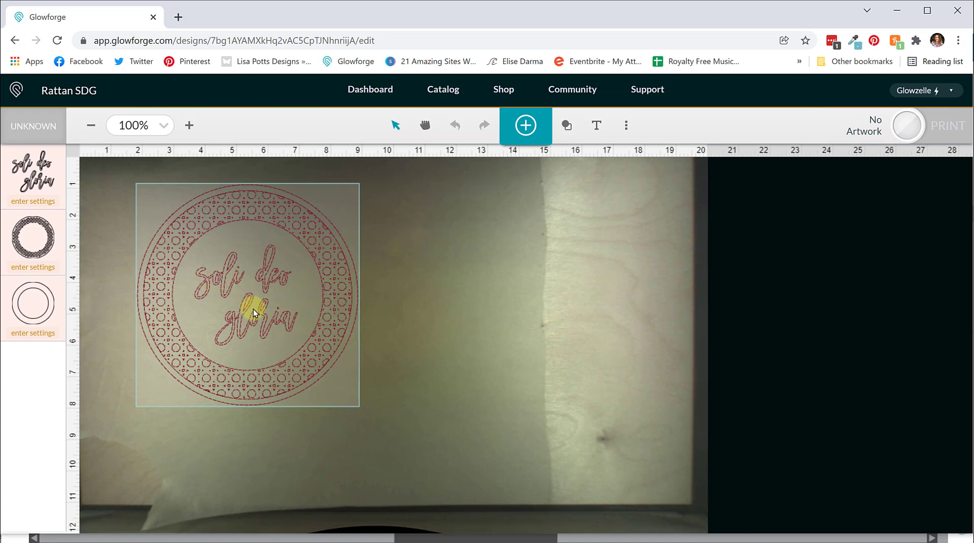
pyautogui.click(386, 360)
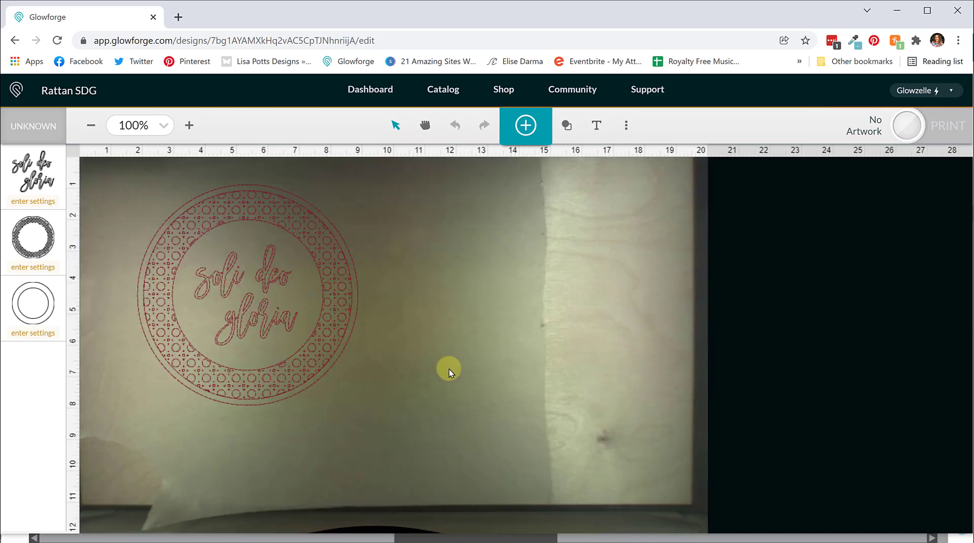
# - Move the whole round sign design to the upper-left corner of the material on the bed
pyautogui.click(307, 330)
pyautogui.click(91, 125)
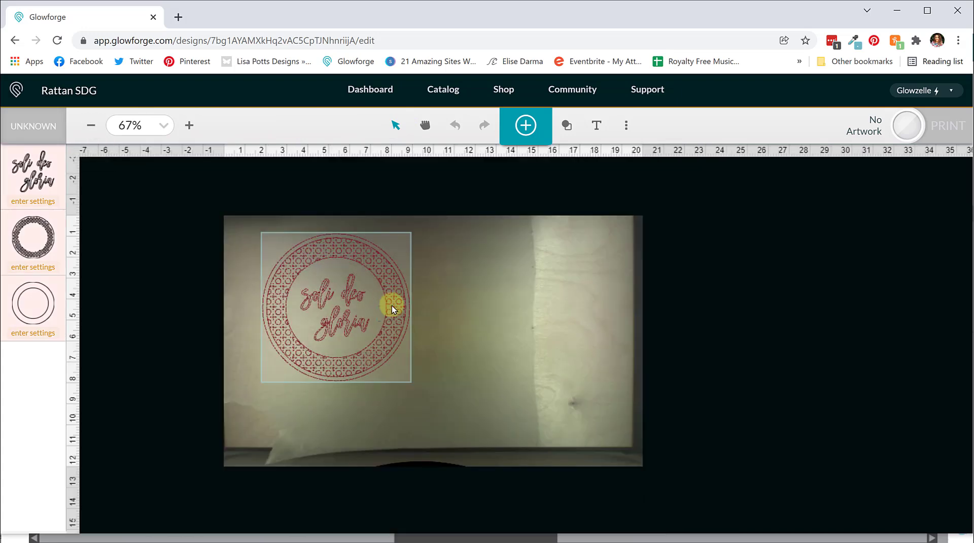
pyautogui.moveTo(333, 265); pyautogui.dragTo(300, 253)
pyautogui.click(439, 286)
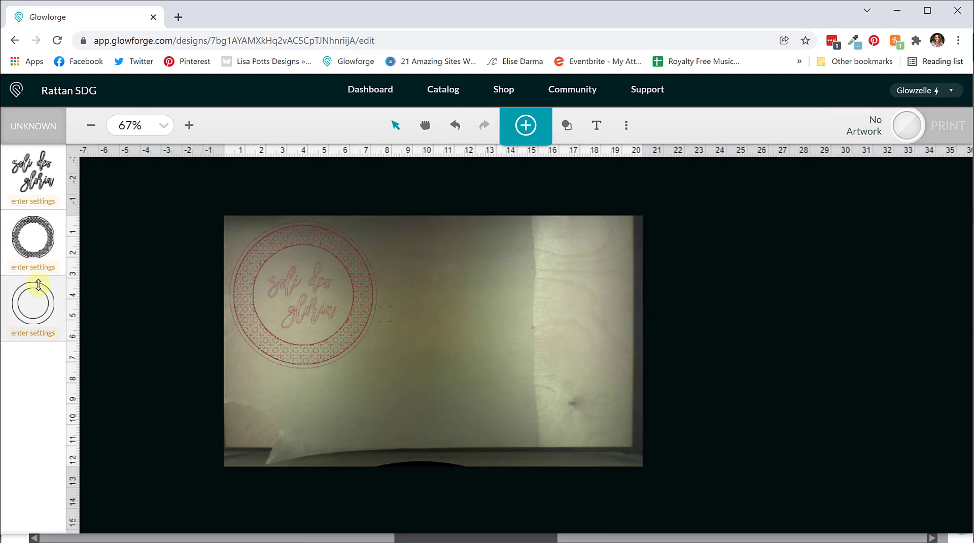
# - Move the two plain circles to the first place in the operation order and score them with the custom Birch - Masked setting
pyautogui.moveTo(38, 300)
pyautogui.mouseDown()
pyautogui.moveTo(37, 124)
pyautogui.moveTo(47, 162)
pyautogui.moveTo(35, 193)
pyautogui.mouseUp()
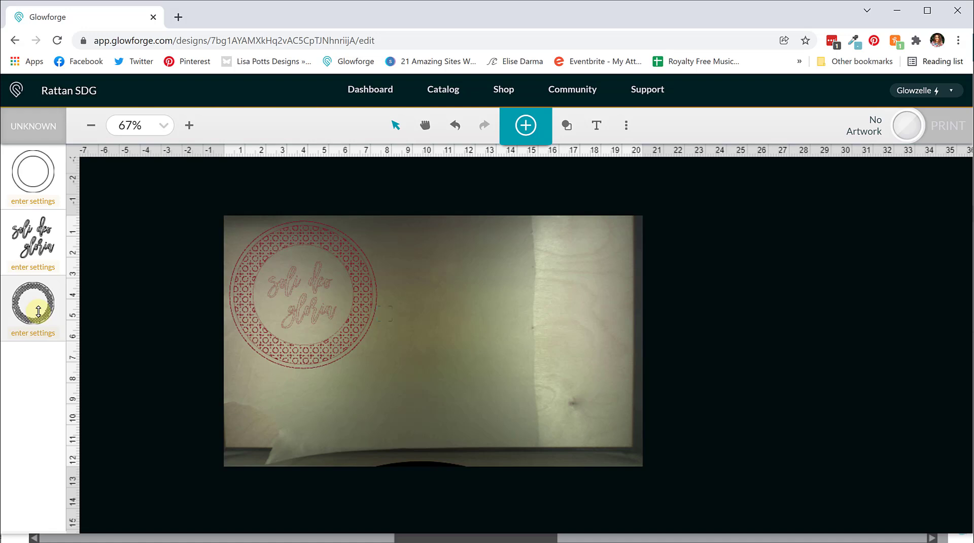
pyautogui.click(24, 181)
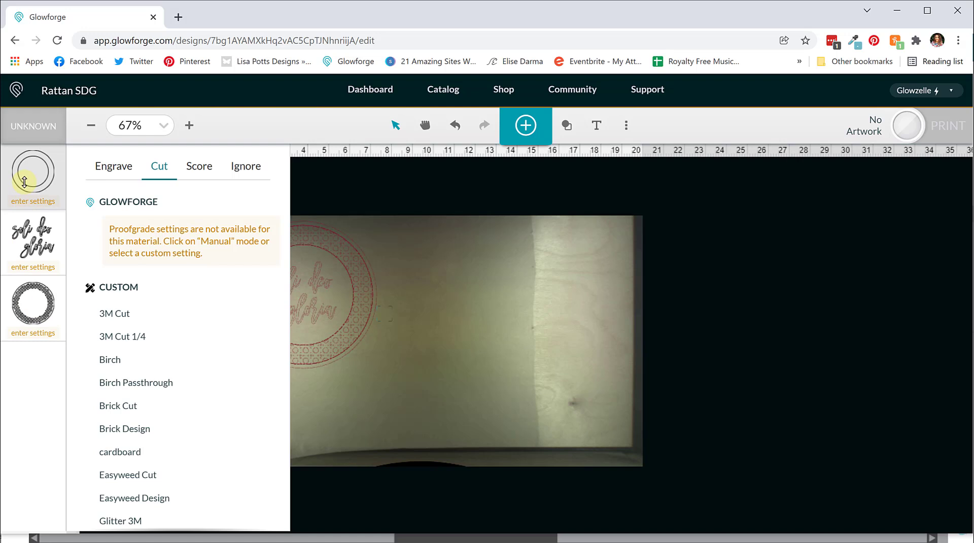
pyautogui.click(197, 170)
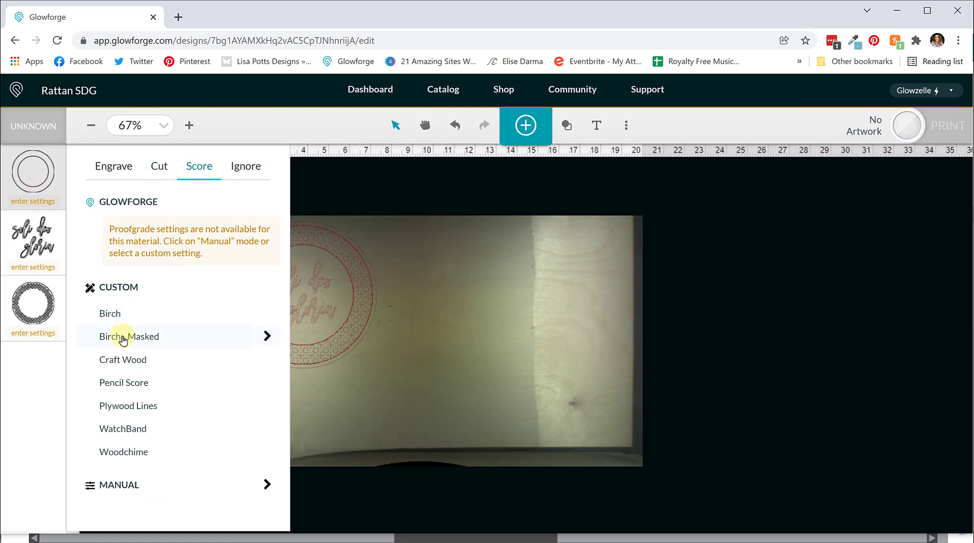
pyautogui.click(264, 337)
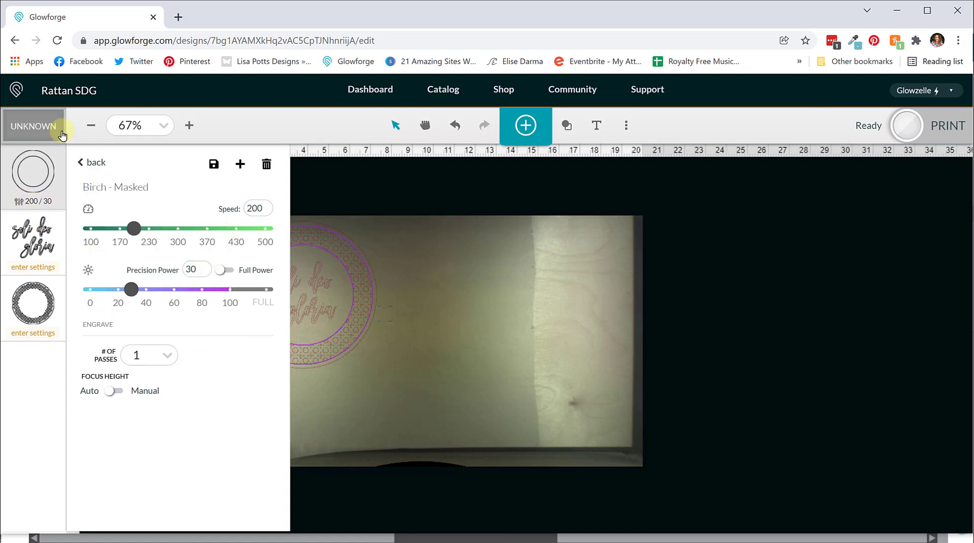
pyautogui.click(93, 162)
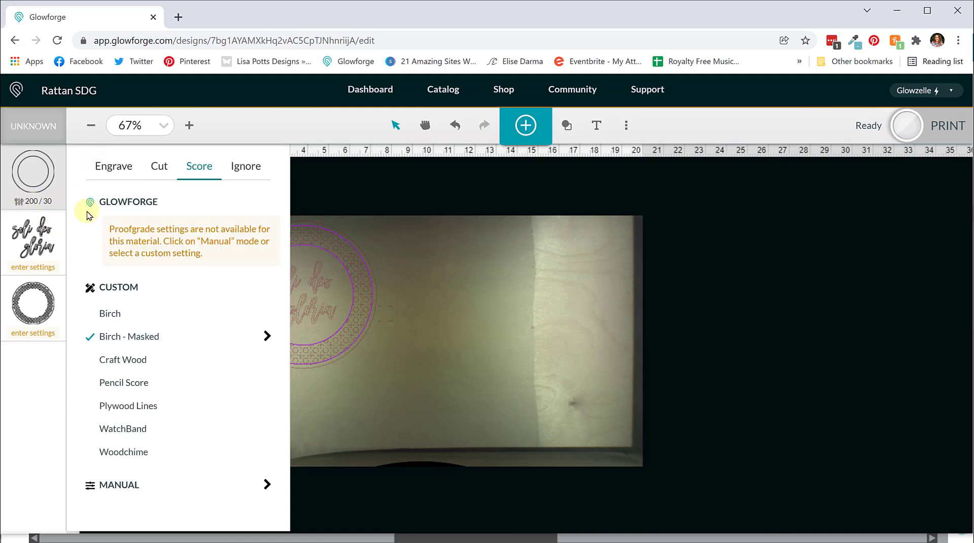
# - Set the "soli deo gloria" lettering to engrave with the custom Birch setting and review that setting's details
pyautogui.click(29, 247)
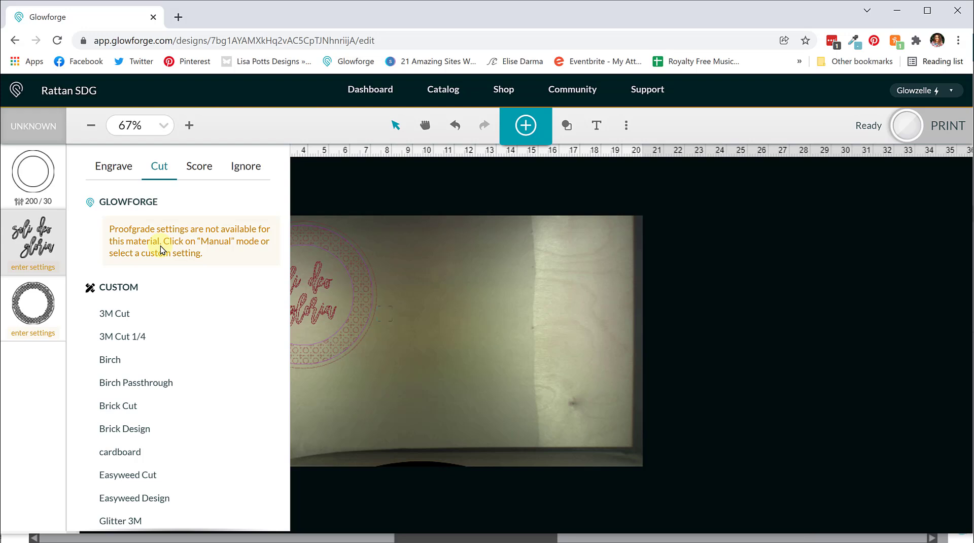
pyautogui.click(105, 171)
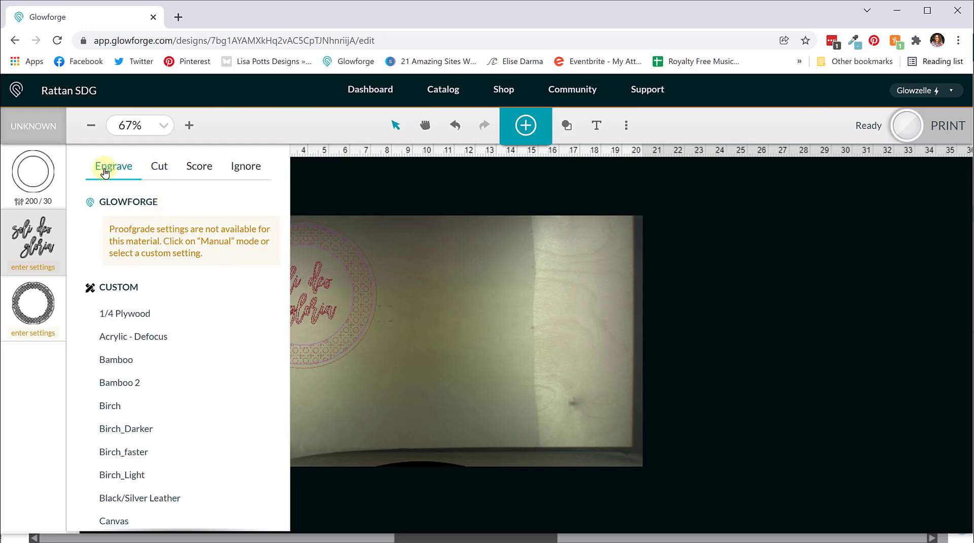
pyautogui.click(144, 406)
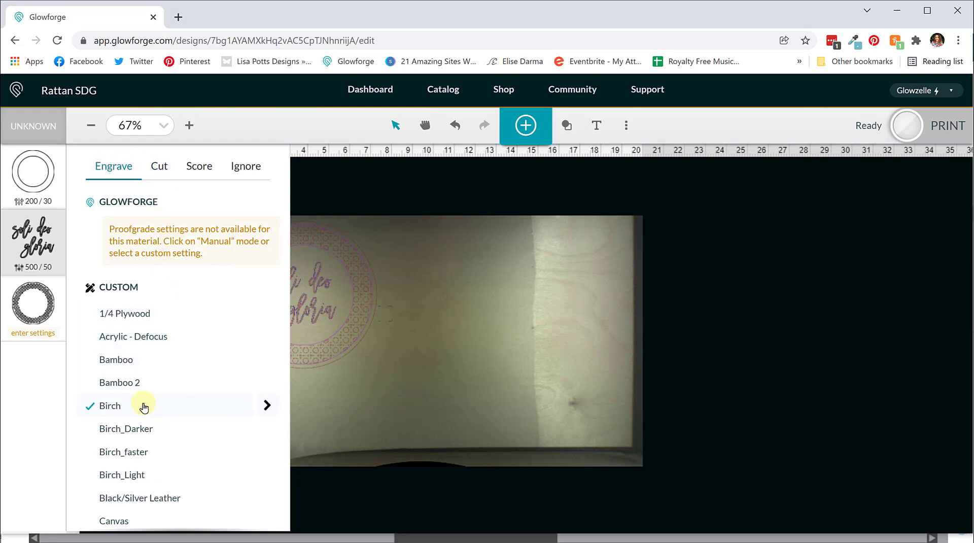
pyautogui.click(266, 406)
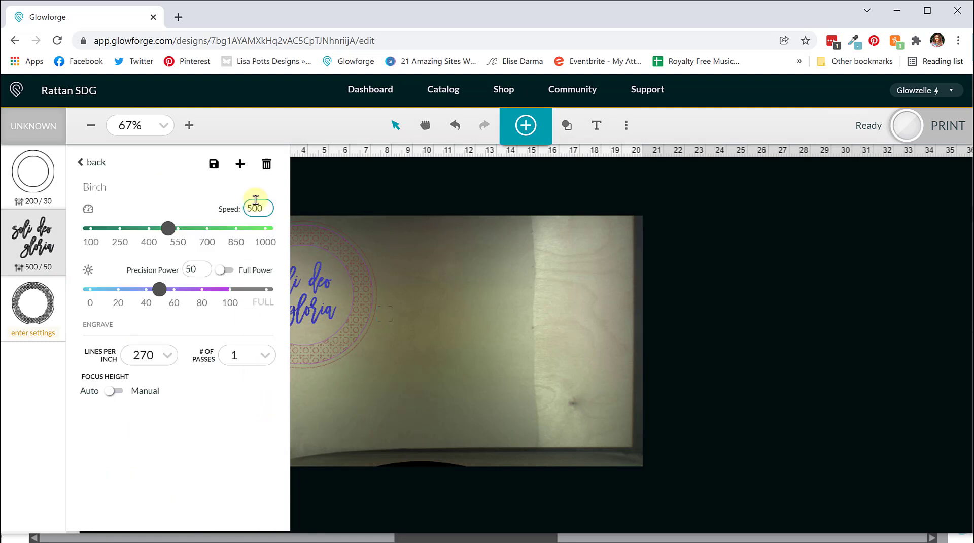
# - Set the rattan pattern ring to cut with the custom Birch setting and start preparing the design for printing
pyautogui.click(34, 317)
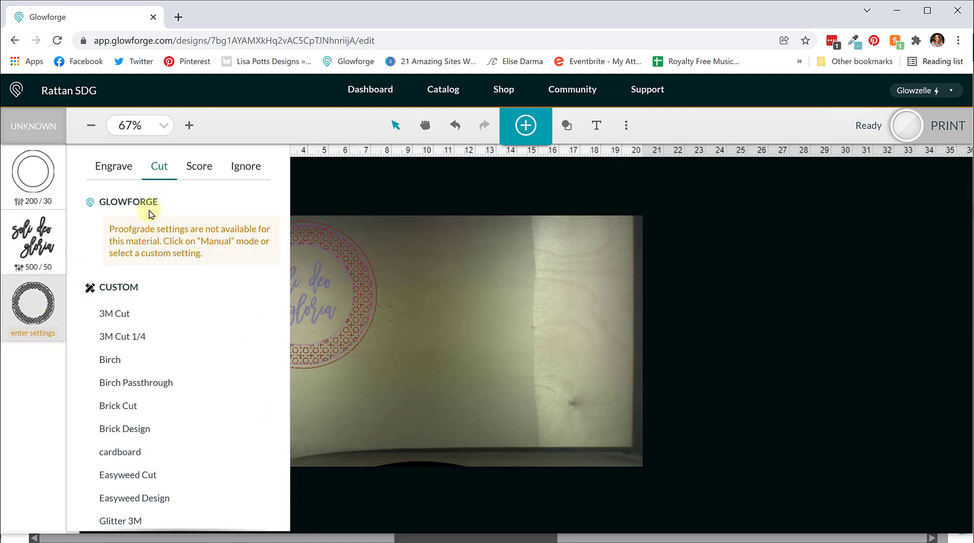
pyautogui.click(131, 361)
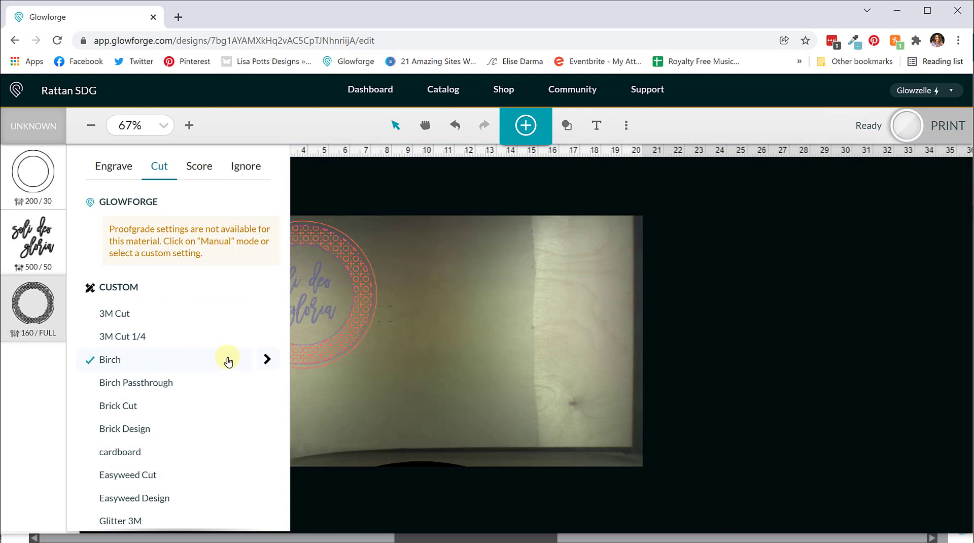
pyautogui.click(267, 358)
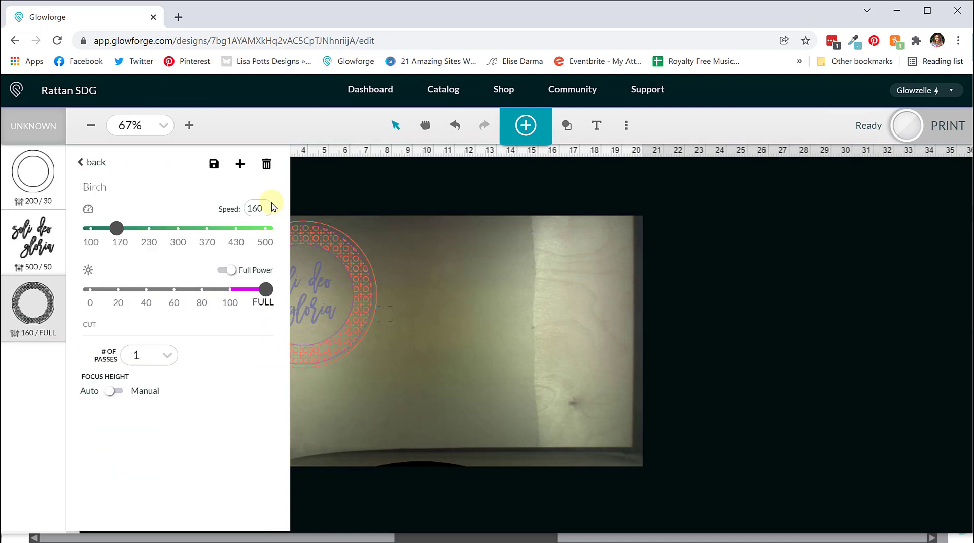
pyautogui.click(491, 318)
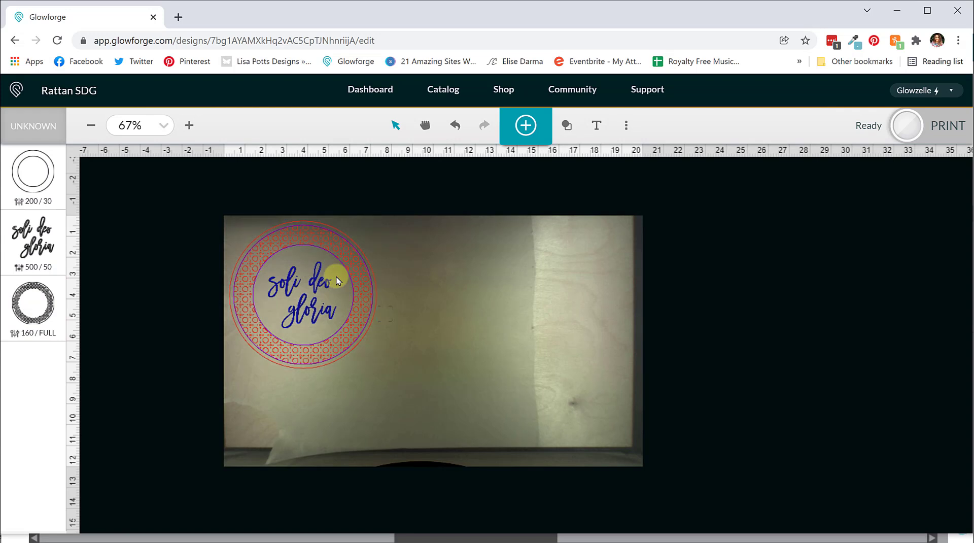
pyautogui.click(950, 124)
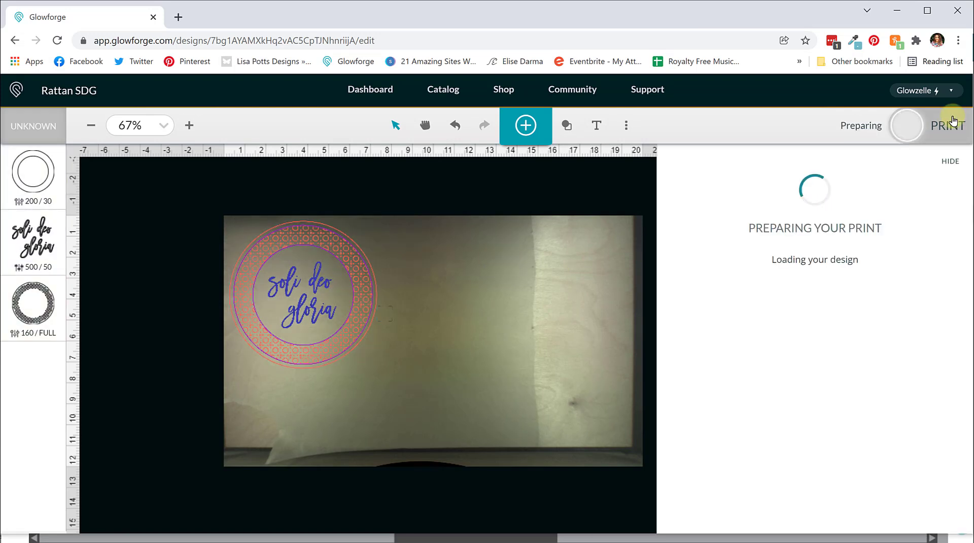